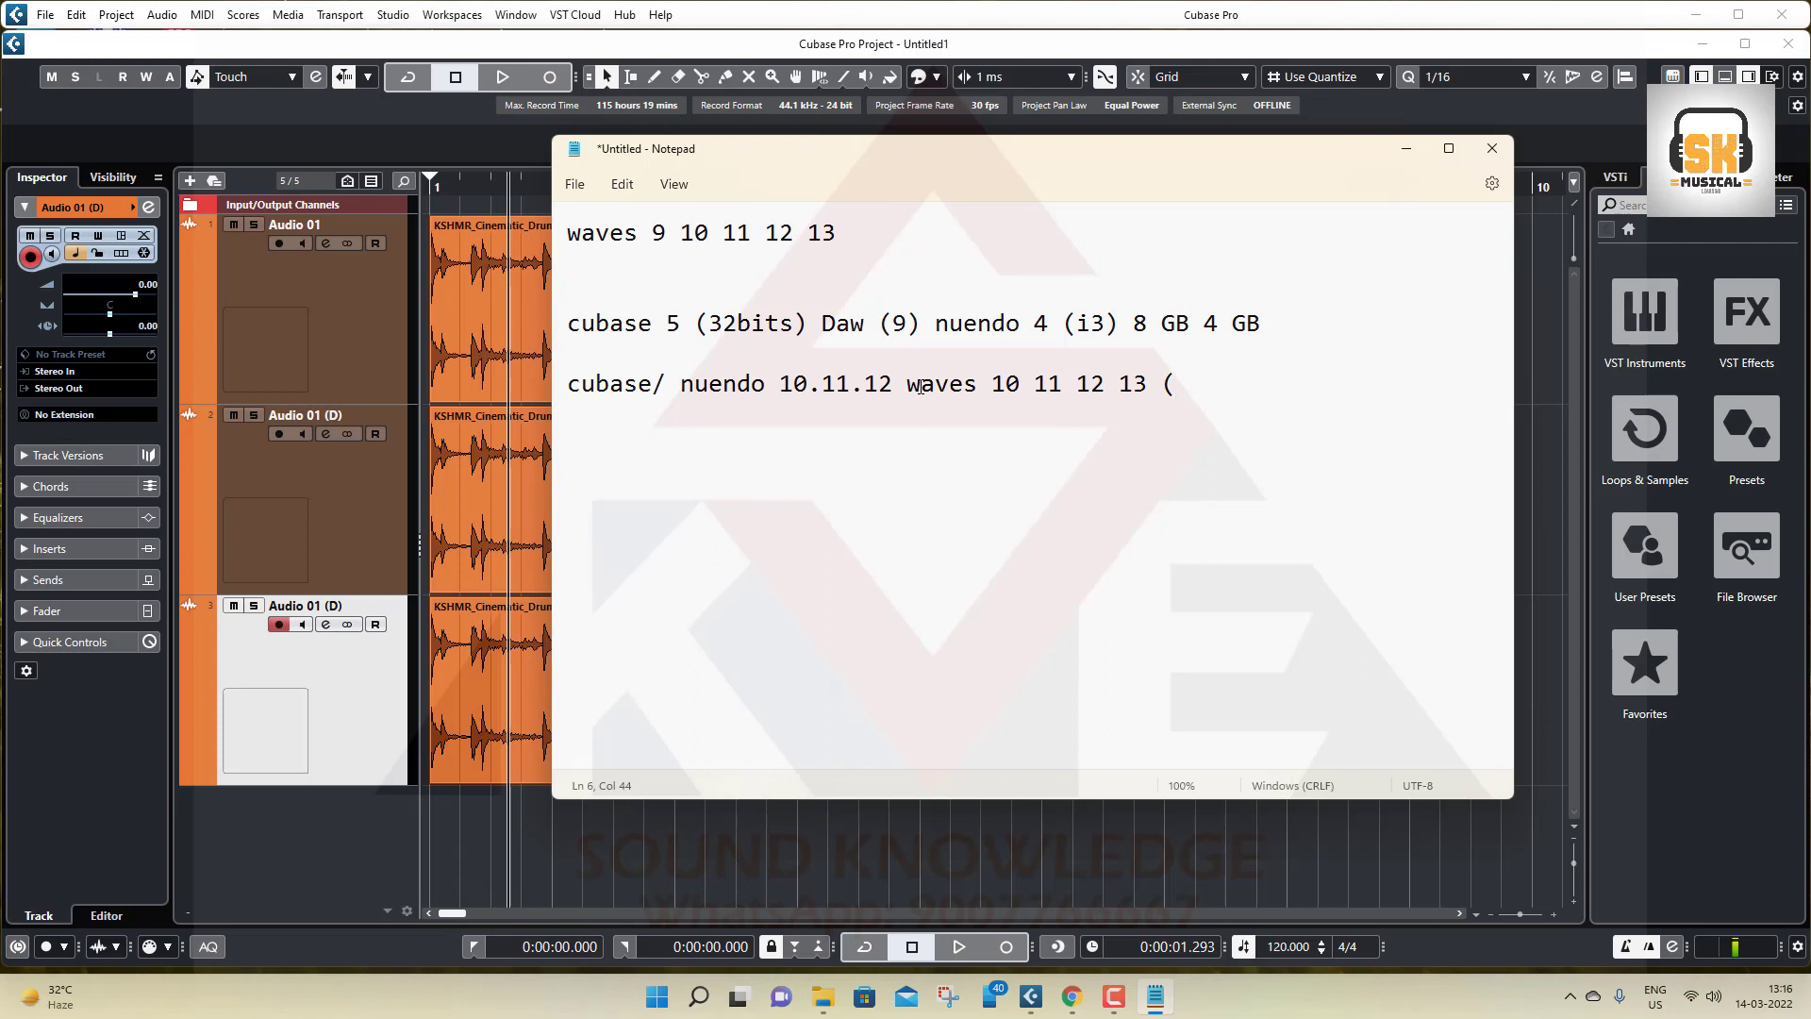
# Step: Complete the note's "cubase/ nuendo 10.11.12" line with "16 DDR4) SSD", then minimize Notepad to return to the Cubase project
pyautogui.write('16 DDR4')
pyautogui.write(')')
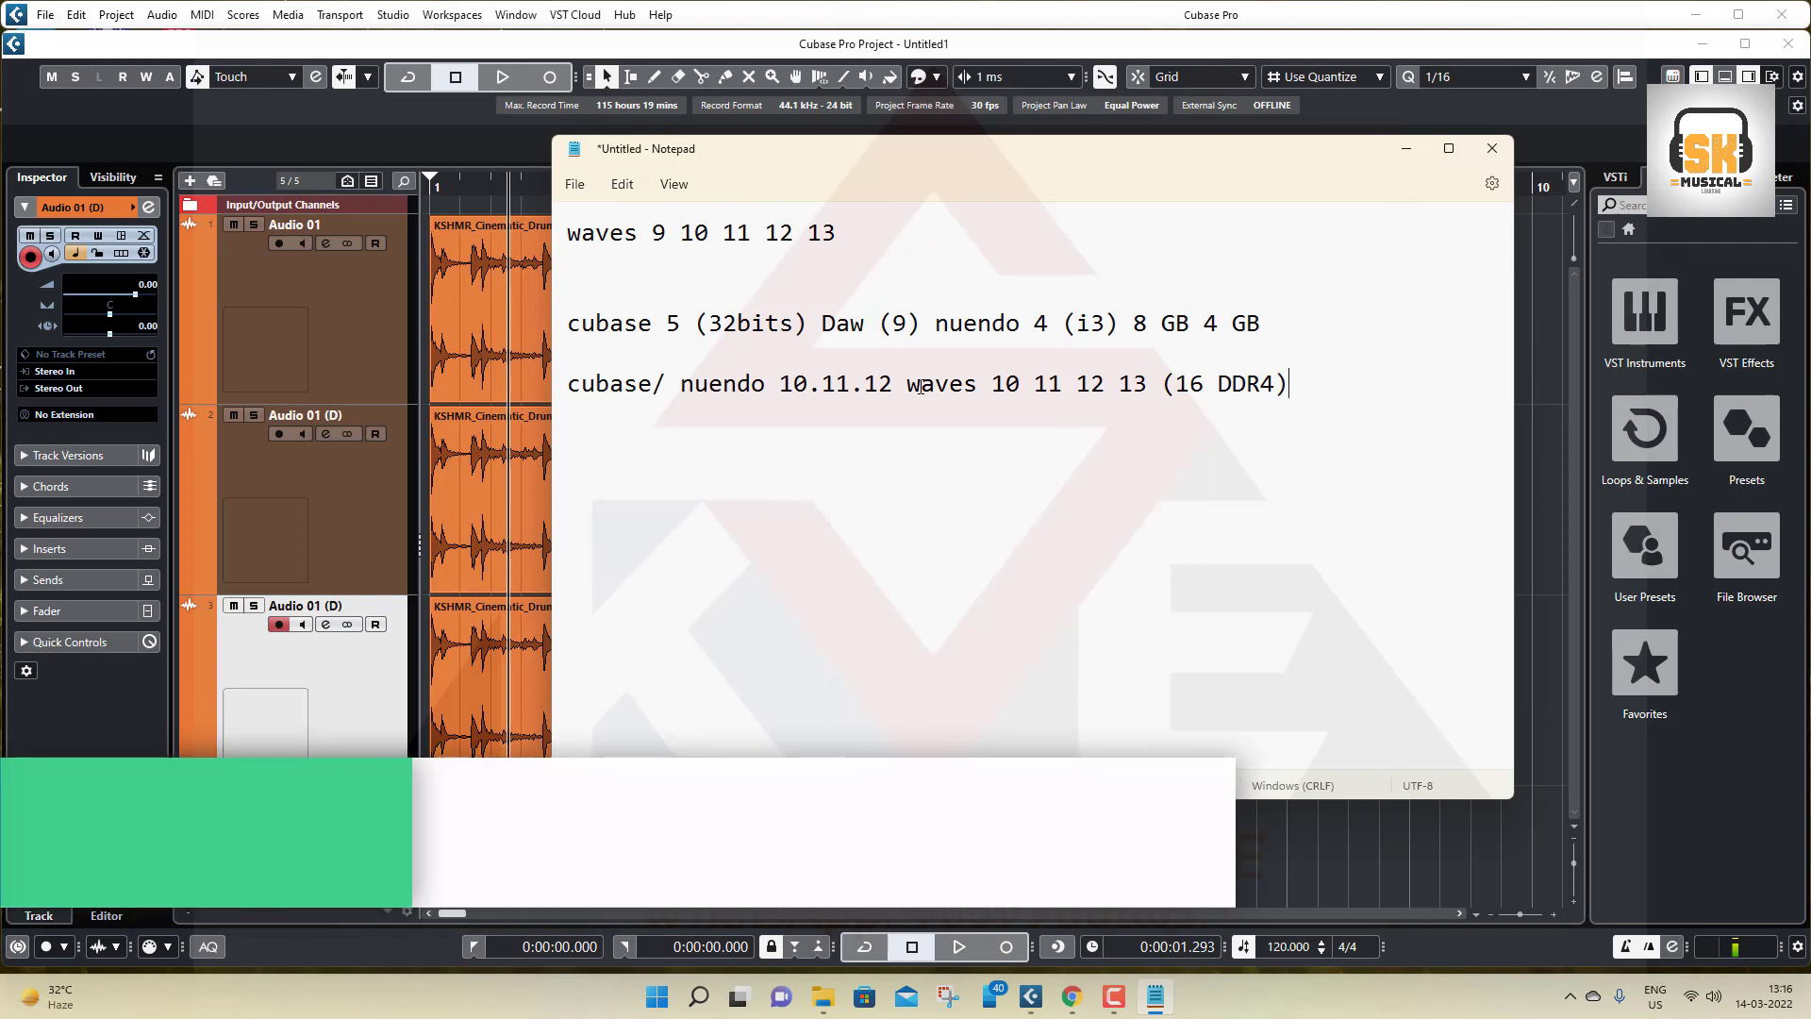
pyautogui.write(' SSD')
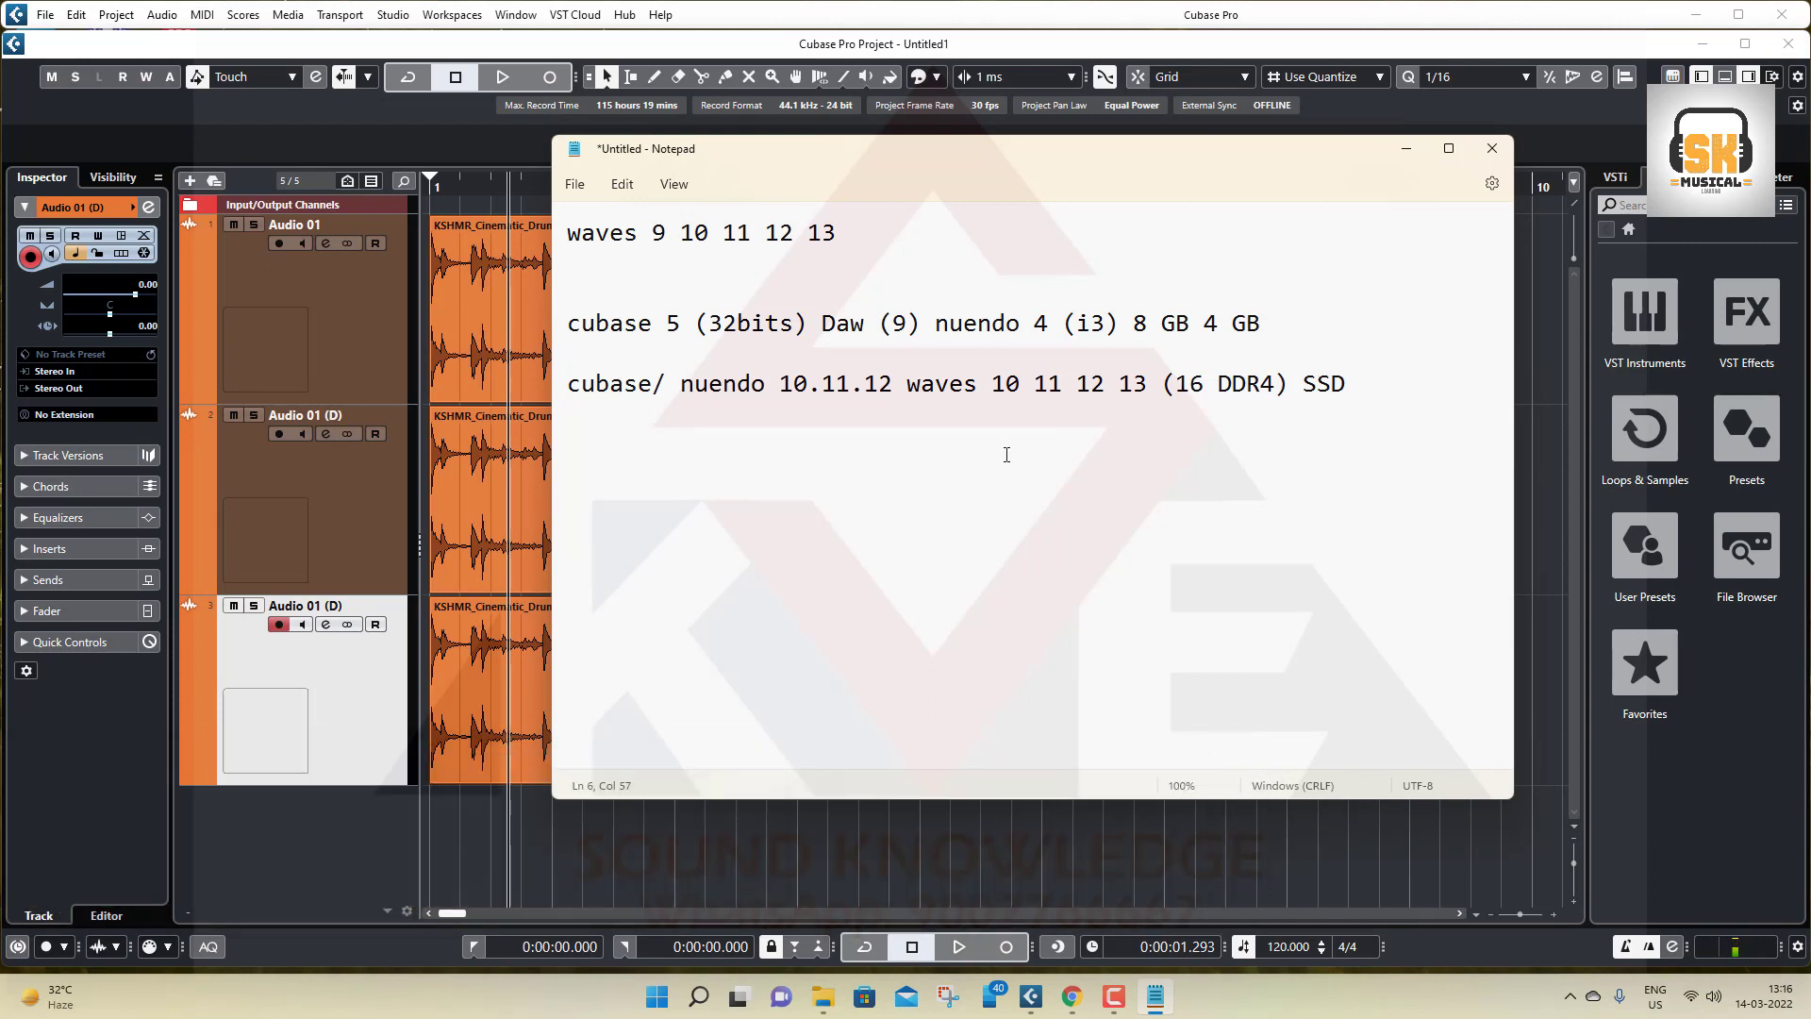
pyautogui.moveTo(1362, 387); pyautogui.dragTo(568, 231)
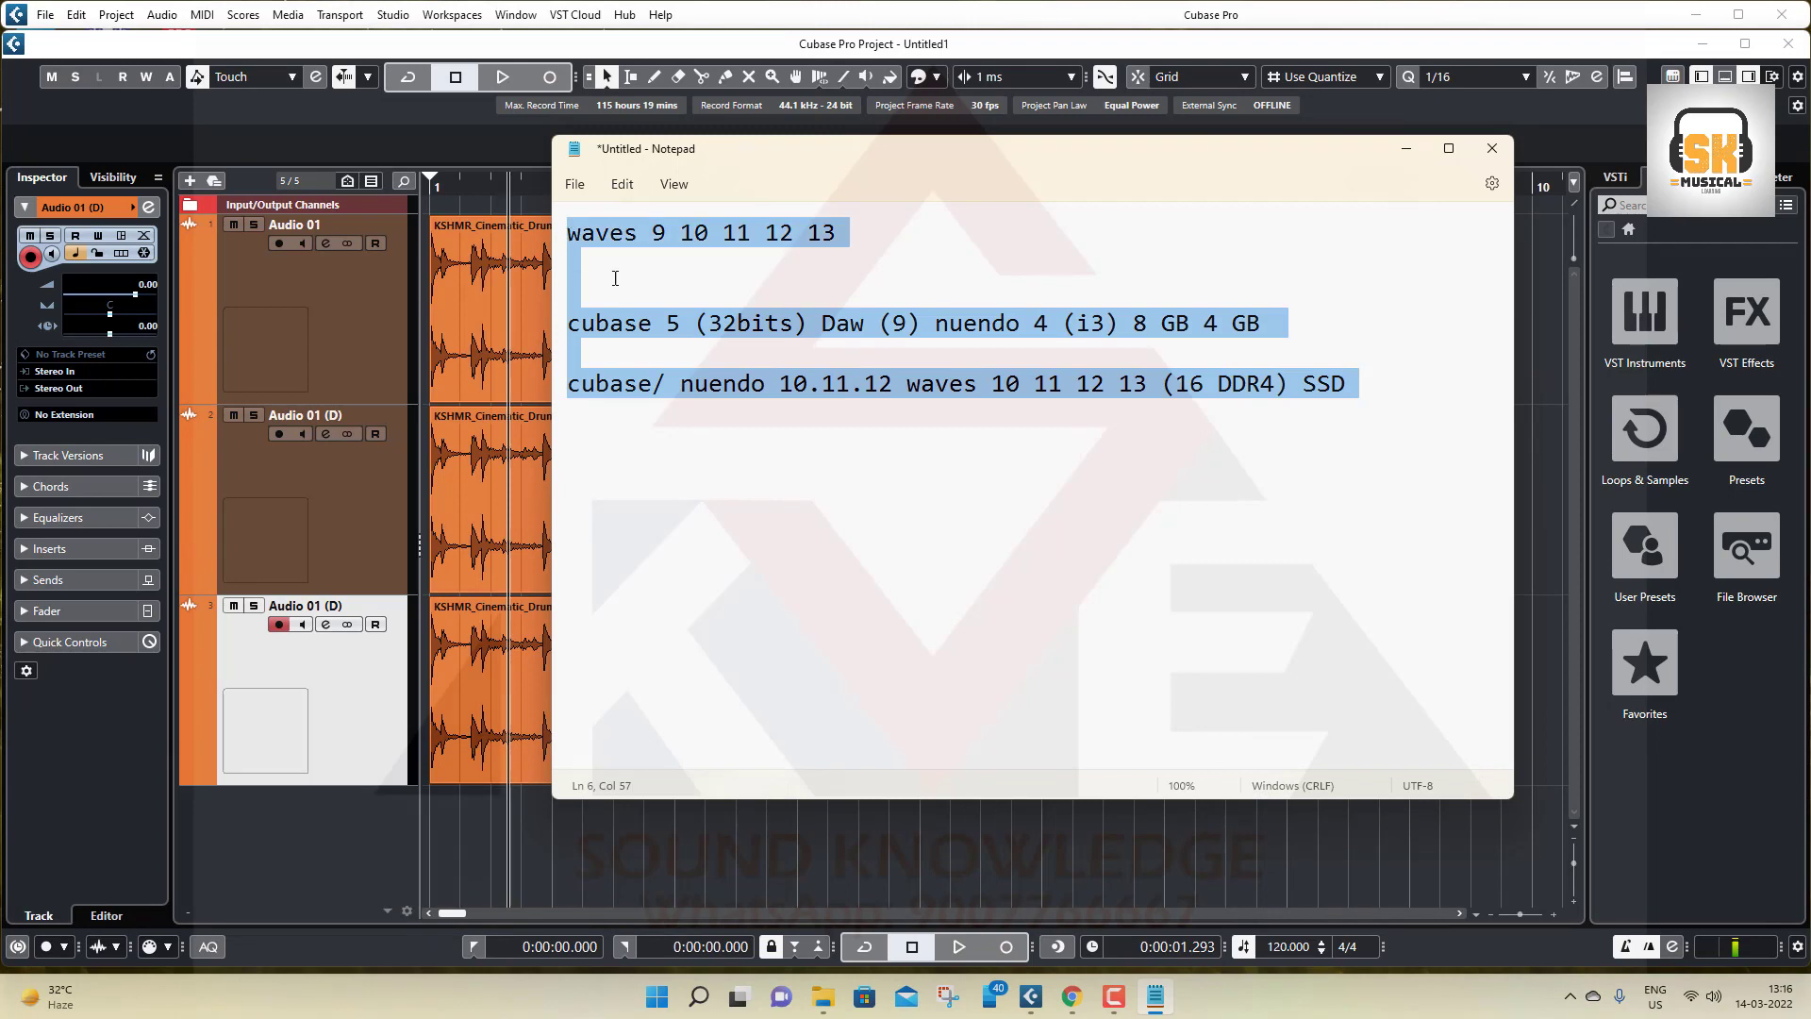
pyautogui.click(704, 422)
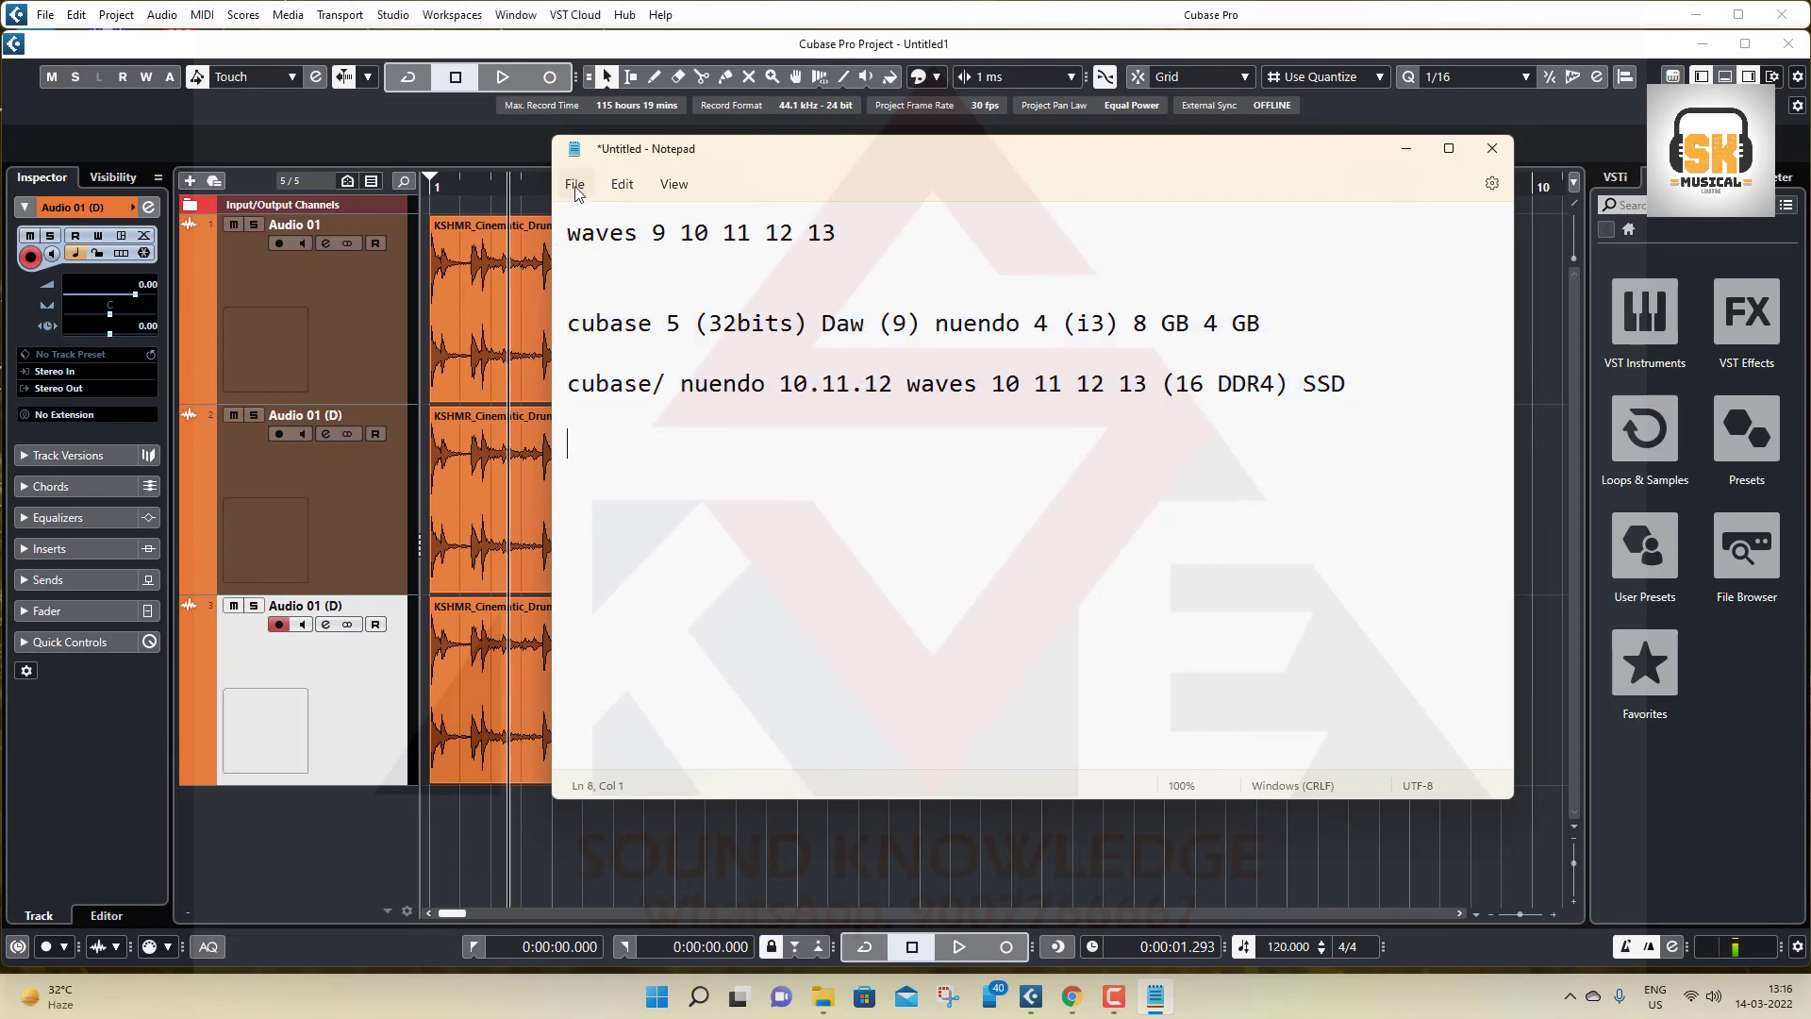
pyautogui.click(1405, 148)
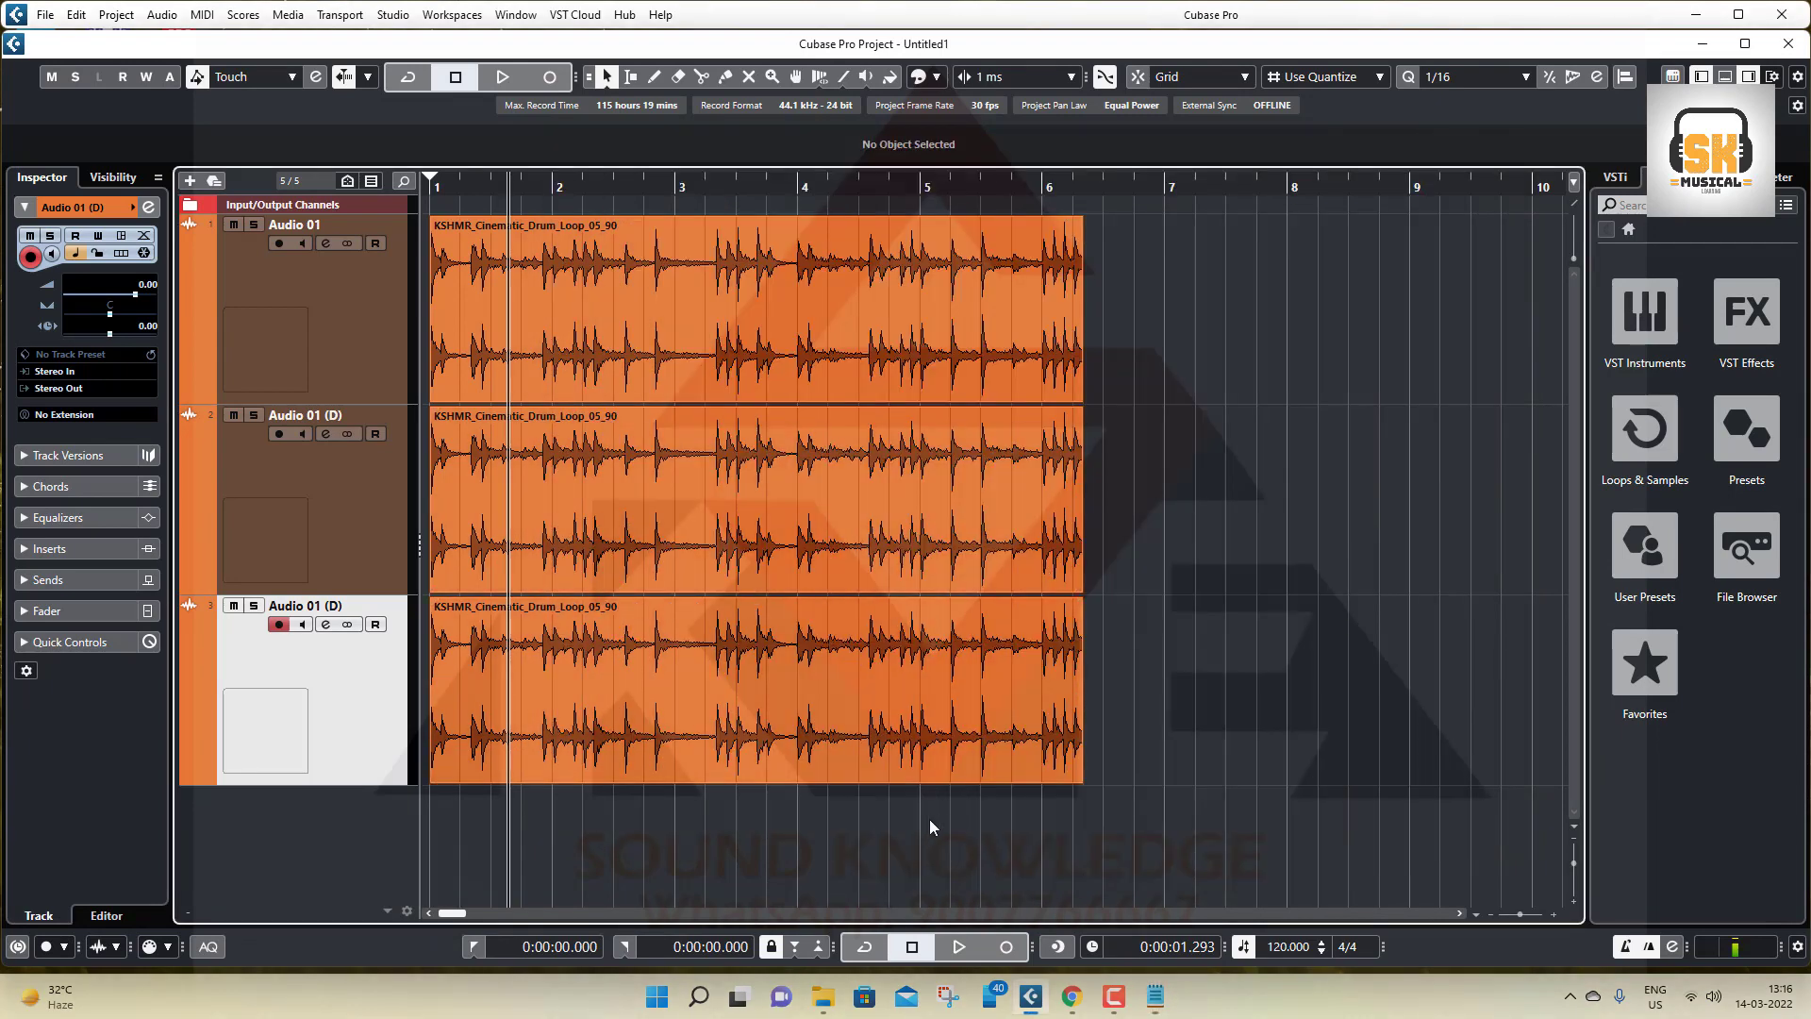
# Step: Reduce the heights of the Audio 01 track and both of its duplicates so the three lanes are compact
pyautogui.click(641, 302)
pyautogui.click(359, 319)
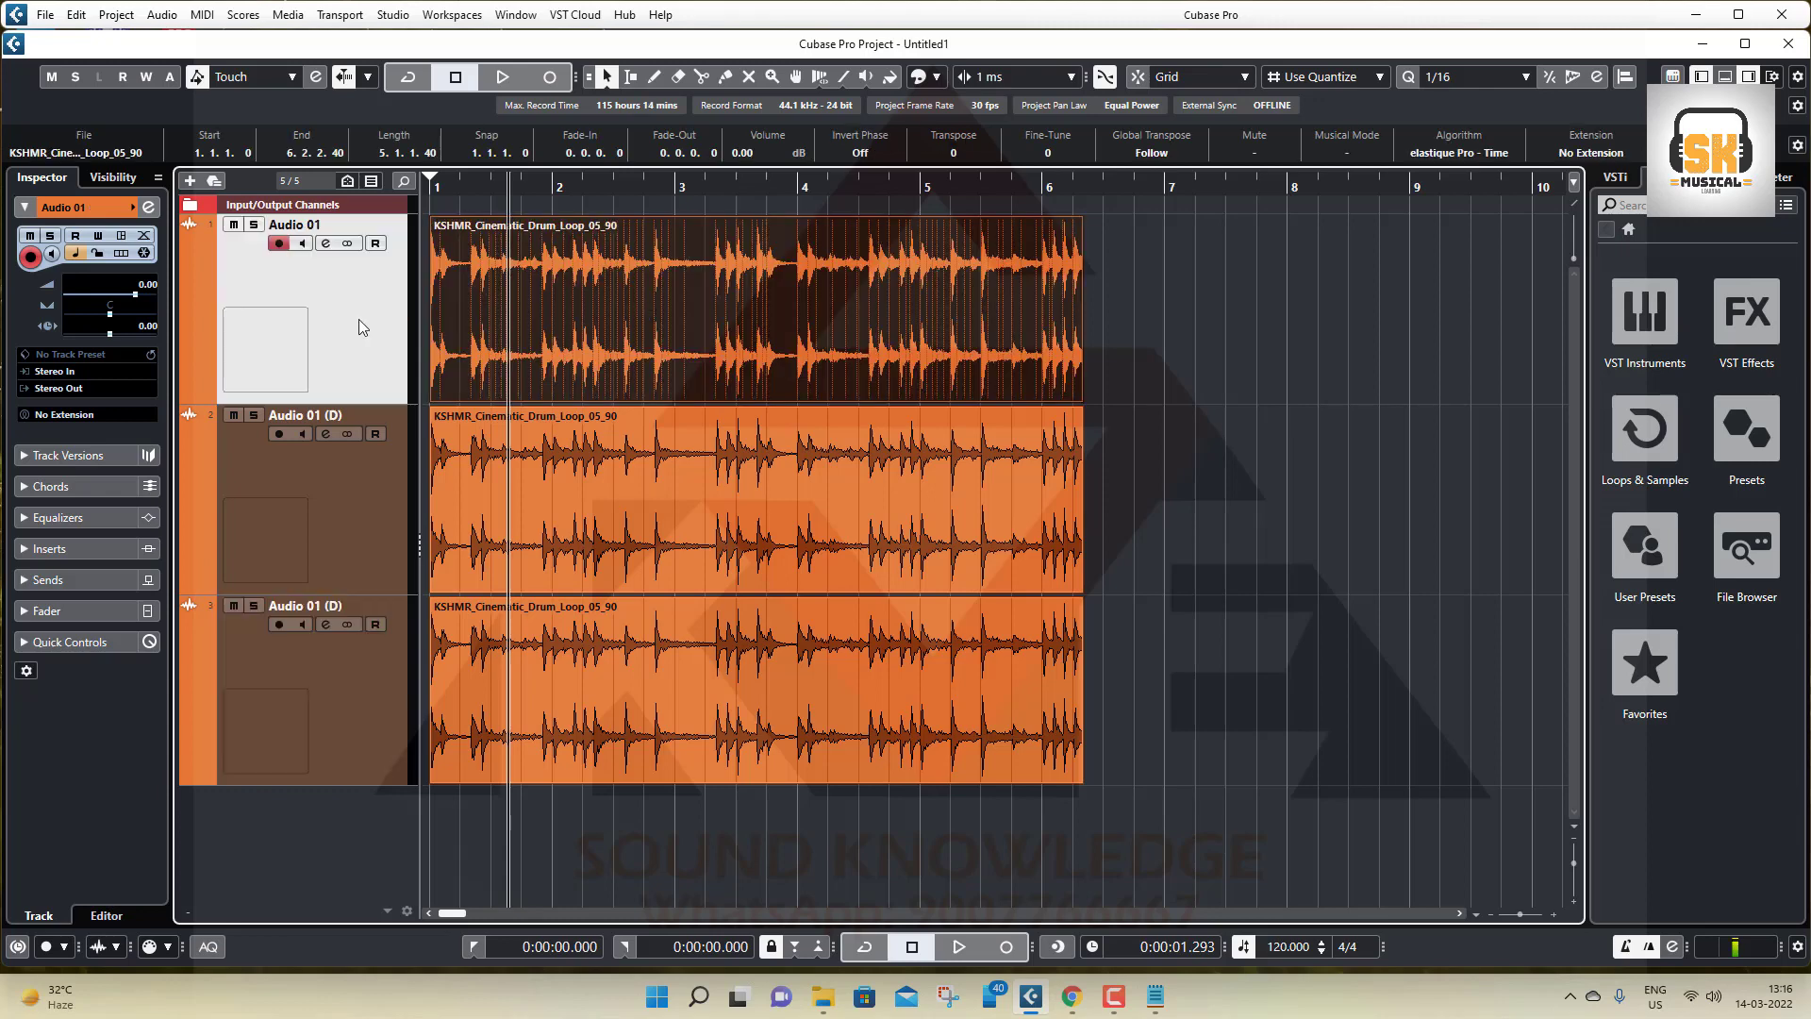
pyautogui.click(368, 535)
pyautogui.moveTo(389, 402); pyautogui.dragTo(391, 344)
pyautogui.click(369, 455)
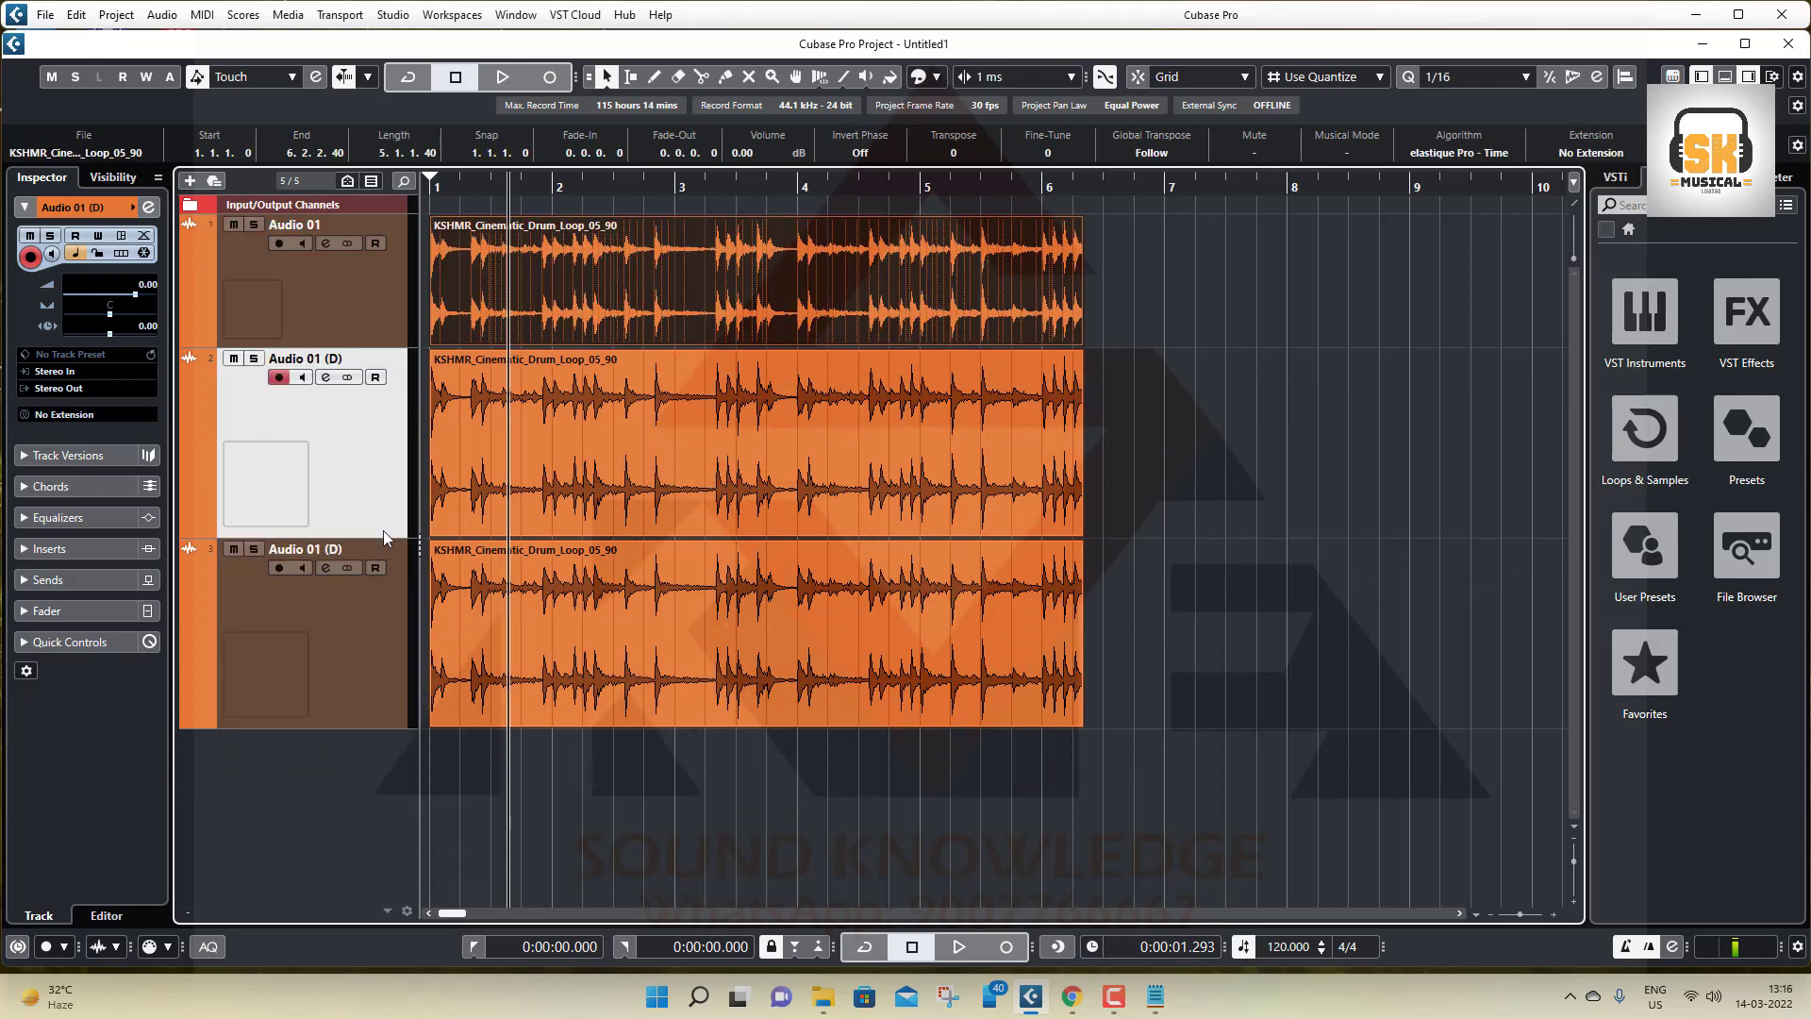
pyautogui.moveTo(383, 534); pyautogui.dragTo(383, 444)
pyautogui.click(383, 599)
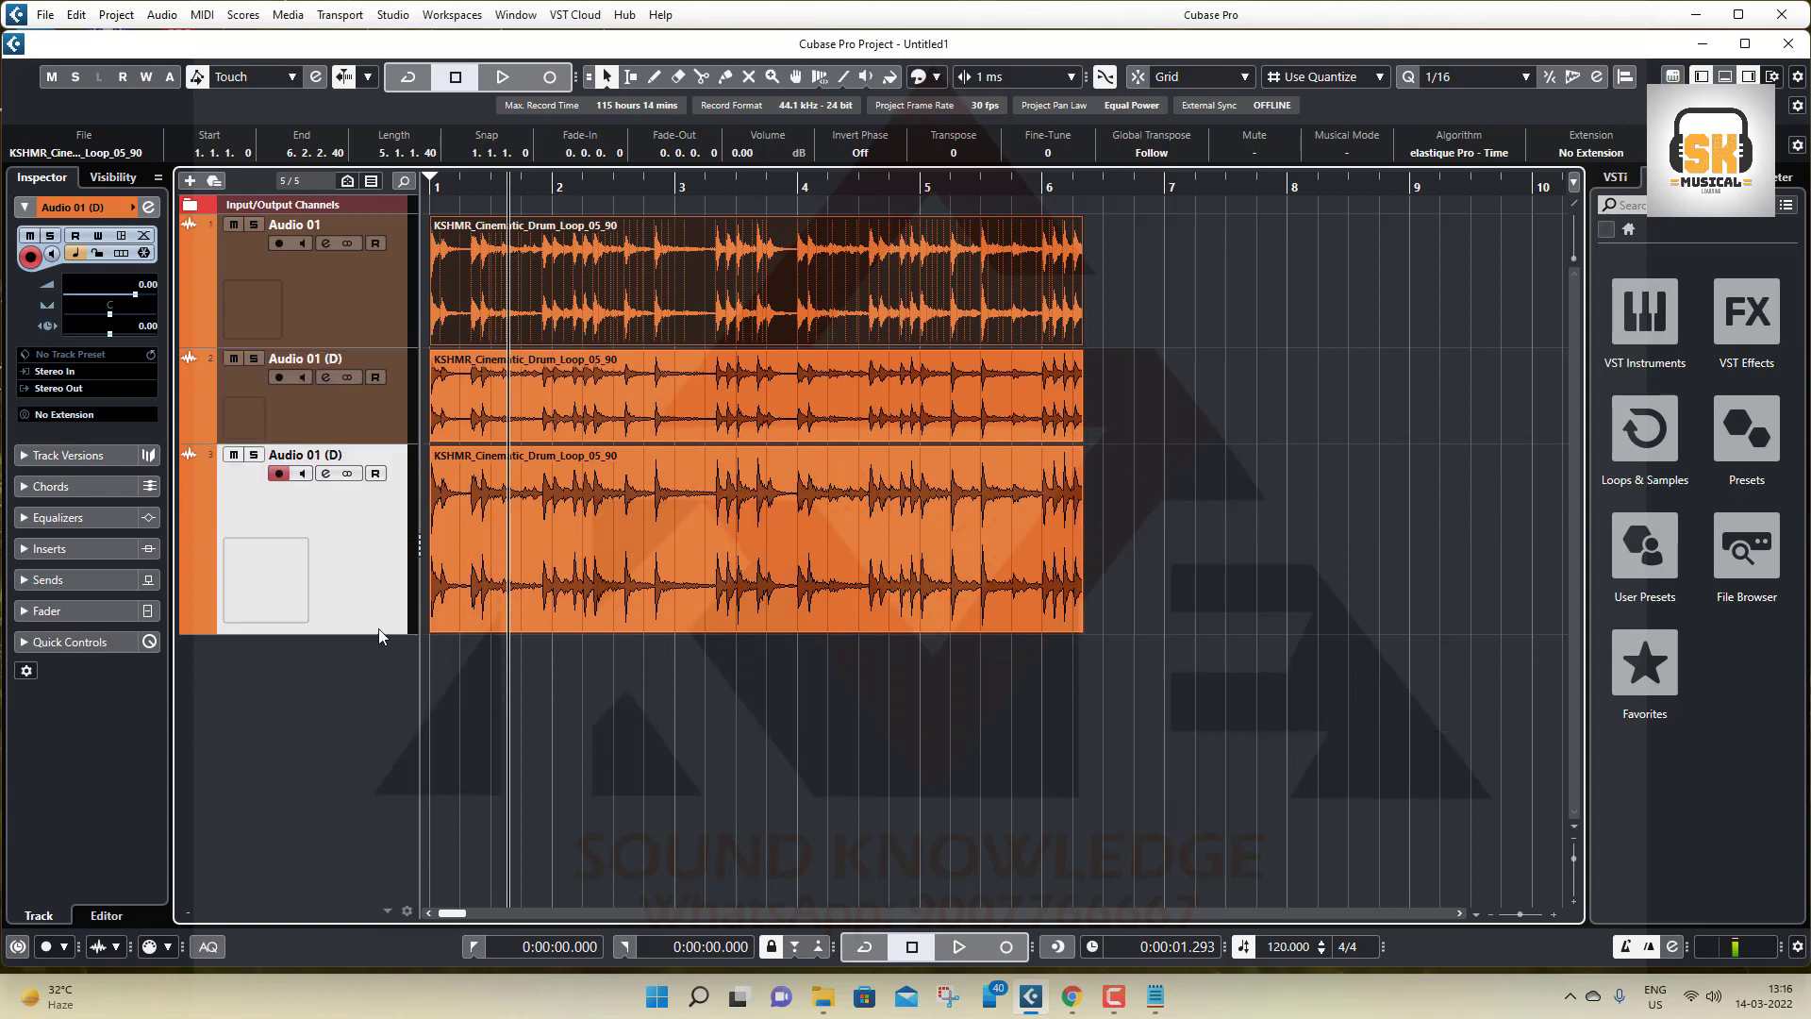
pyautogui.moveTo(380, 636); pyautogui.dragTo(372, 539)
pyautogui.click(587, 679)
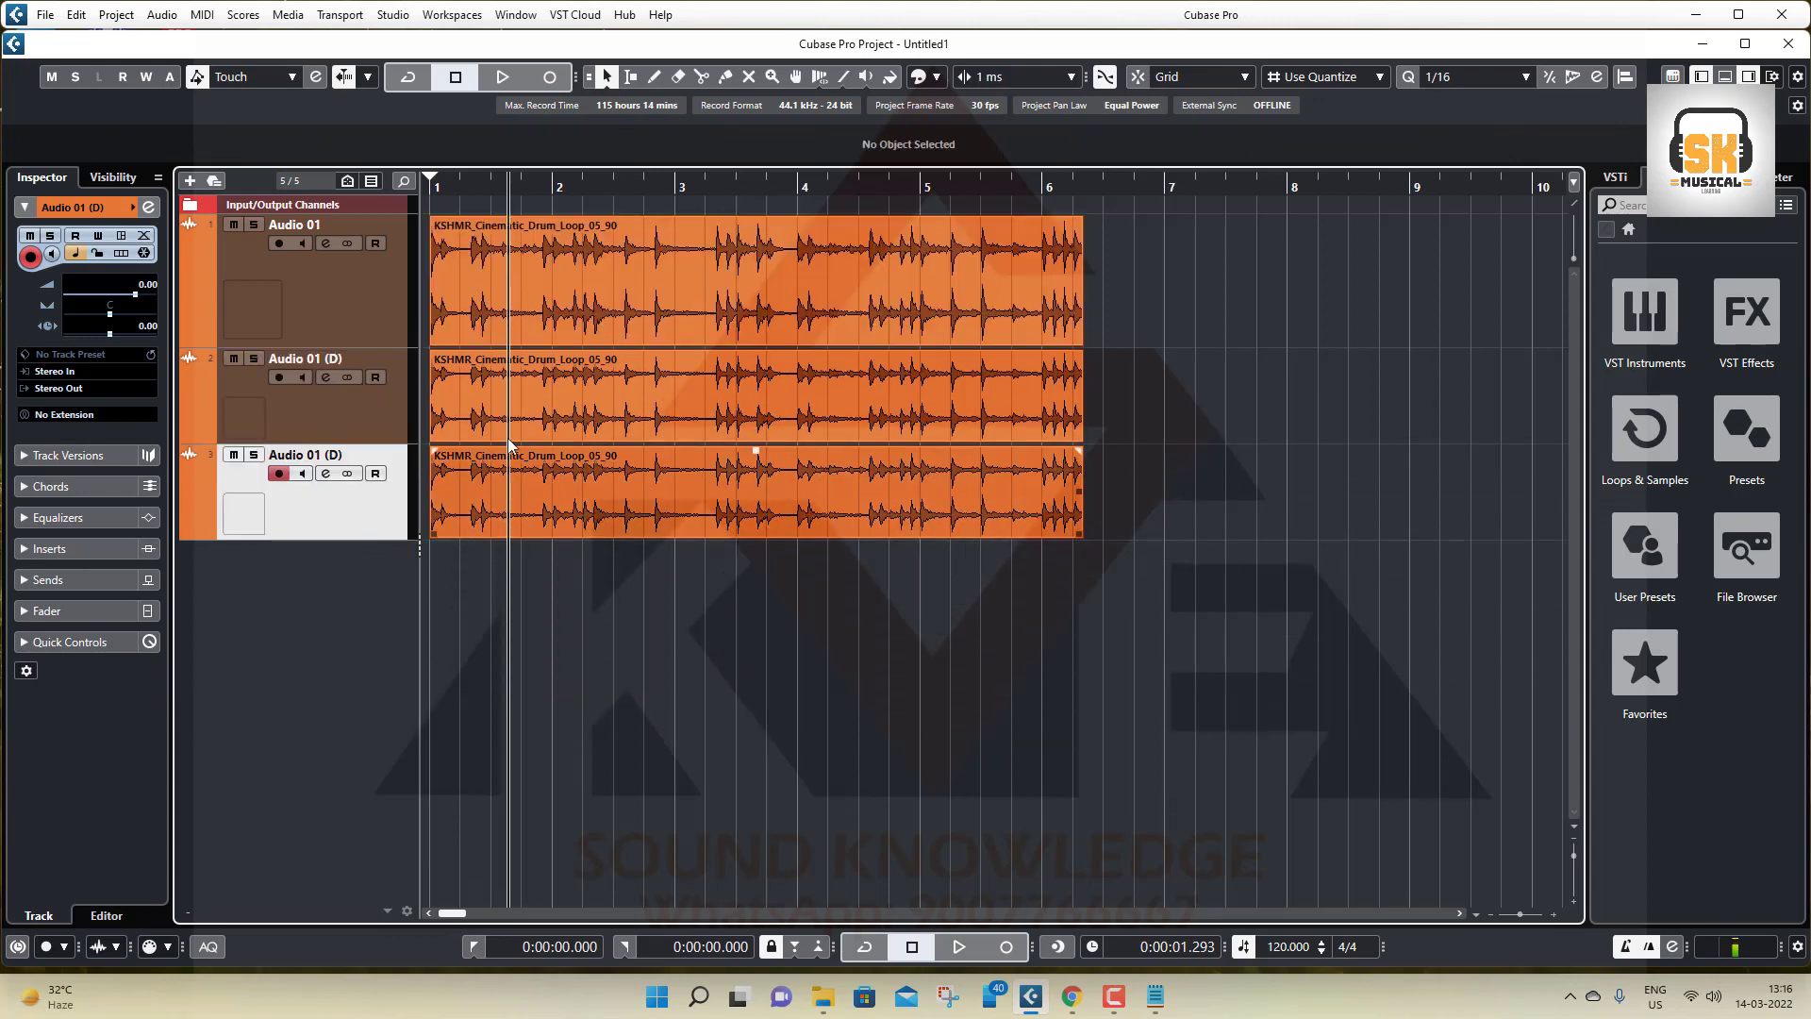
pyautogui.click(370, 314)
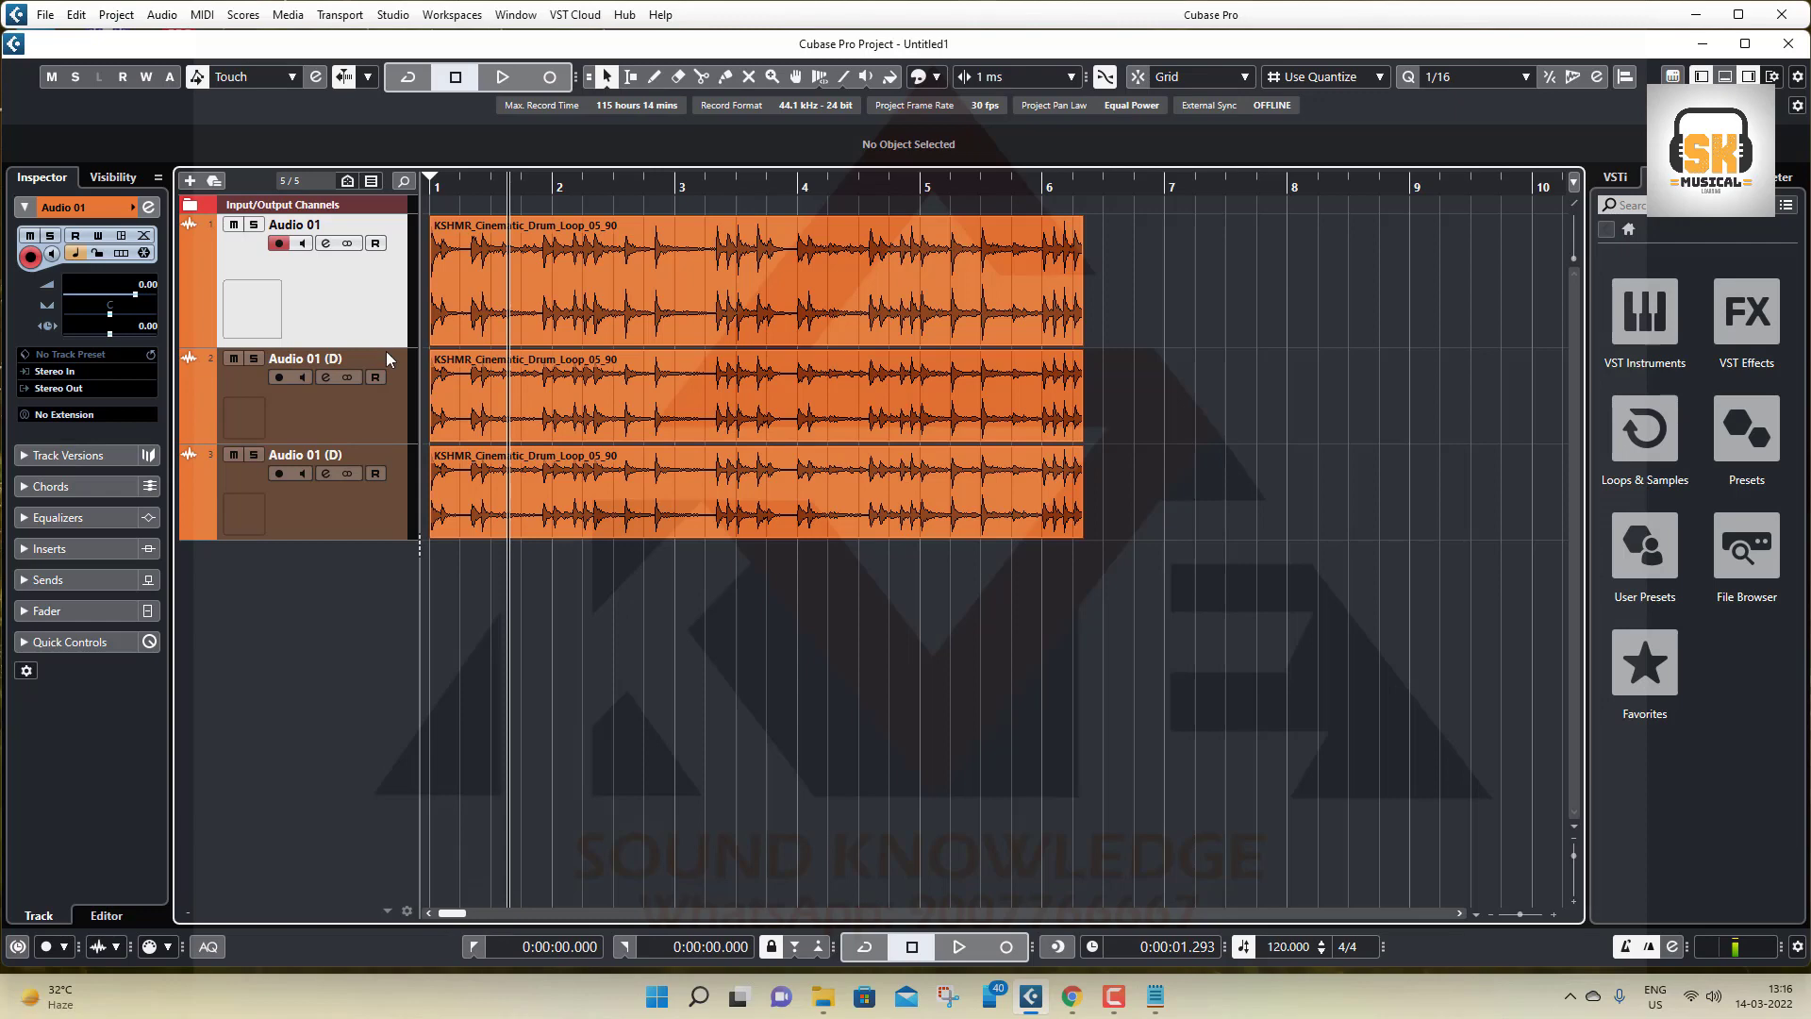
pyautogui.moveTo(387, 351); pyautogui.dragTo(383, 330)
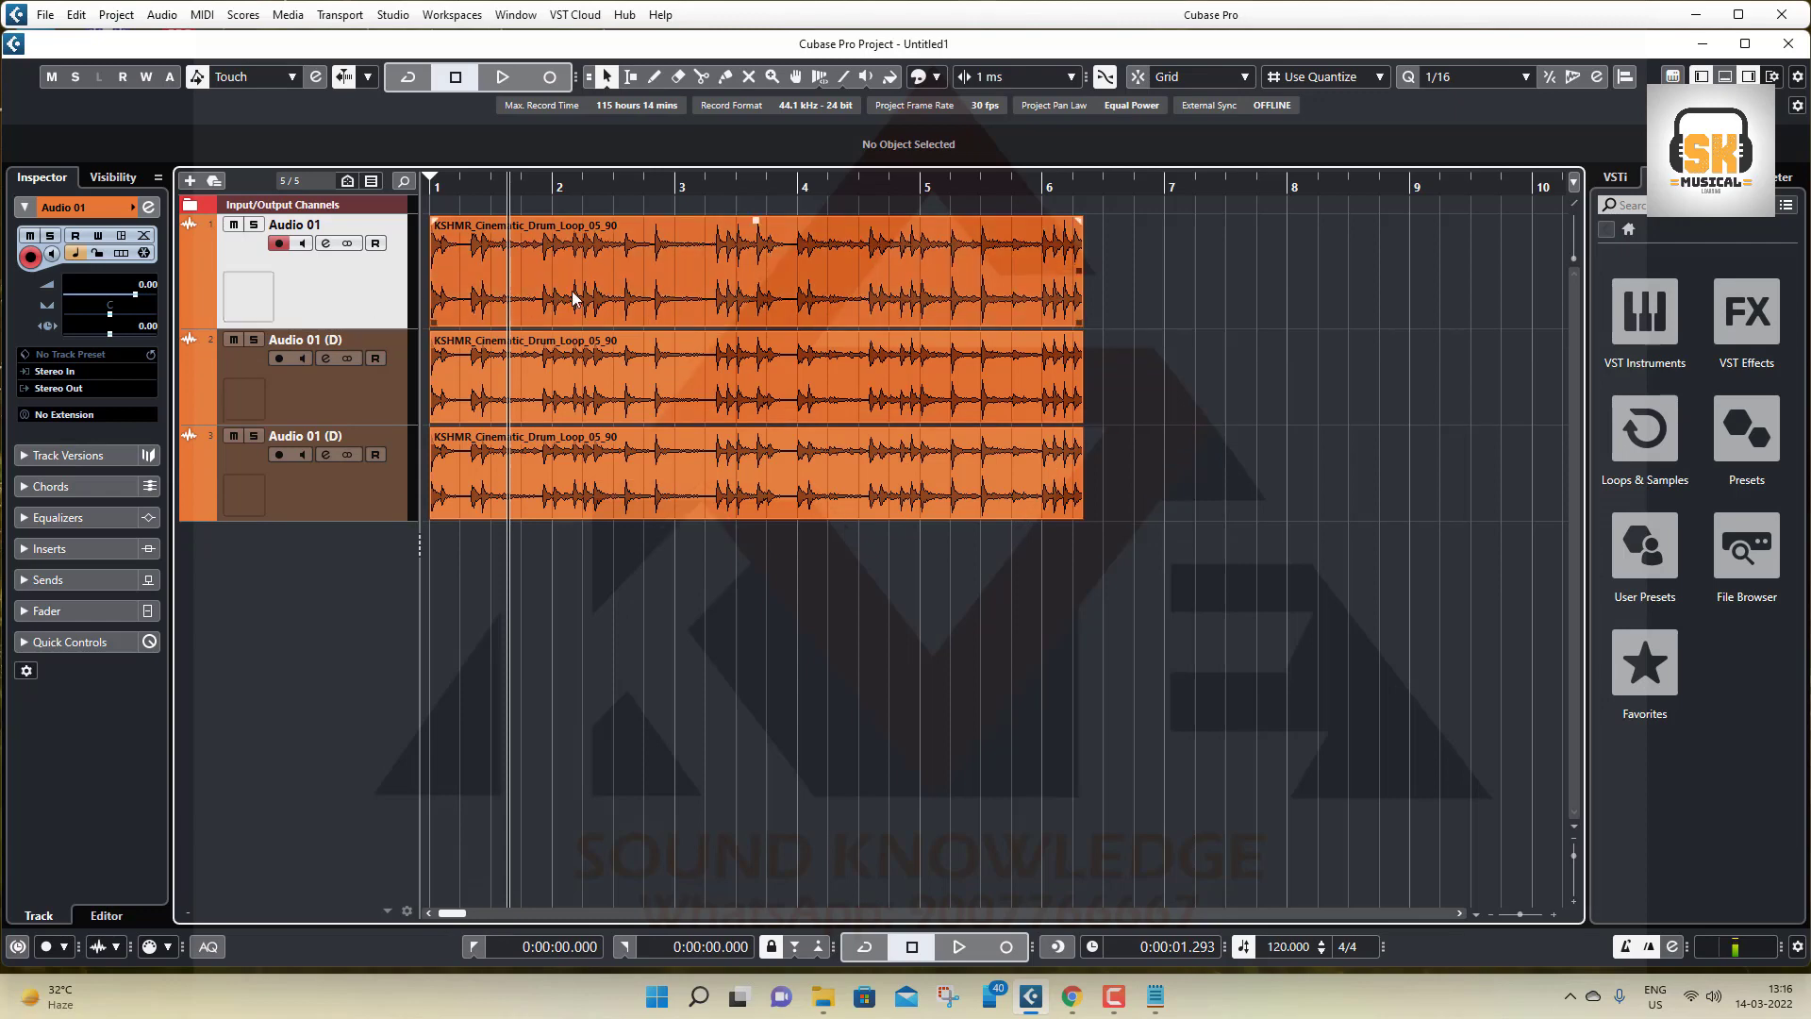
# Step: Move the playhead to the project start, apply the Melodyne extension to the Audio 01 event, and shrink the editor area to reveal more tracks
pyautogui.click(557, 247)
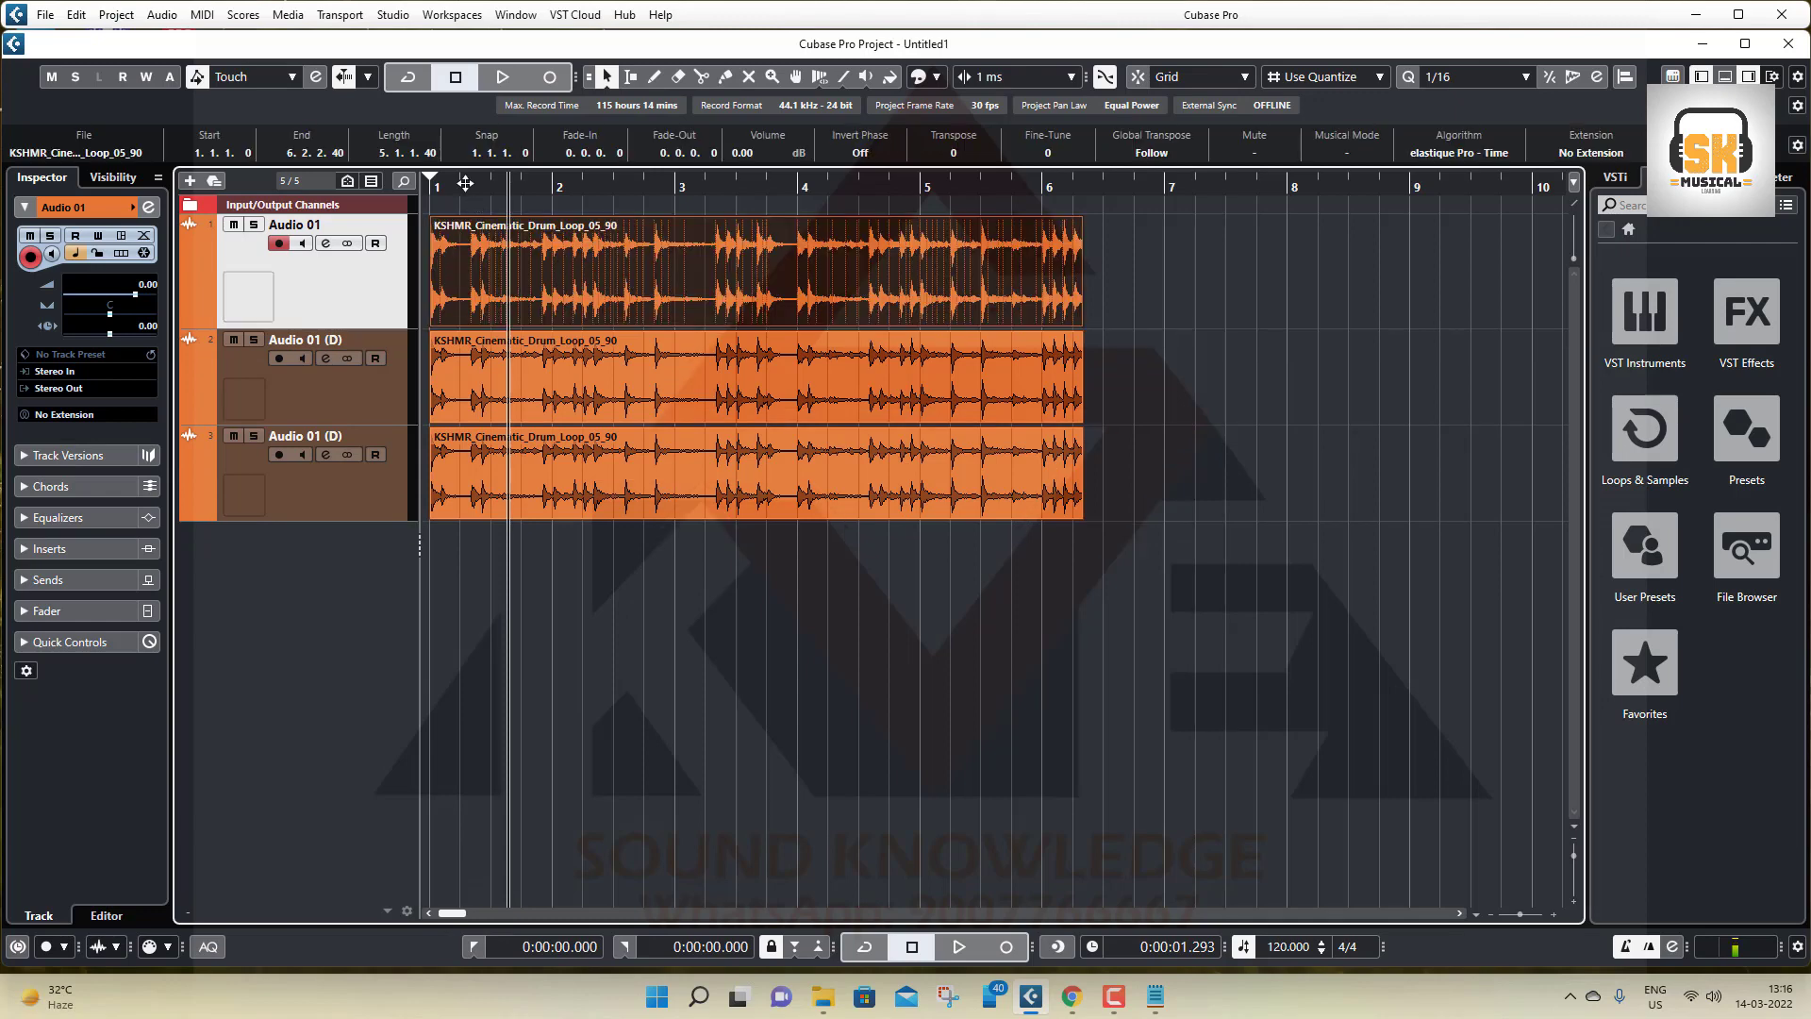
pyautogui.moveTo(451, 181); pyautogui.dragTo(417, 178)
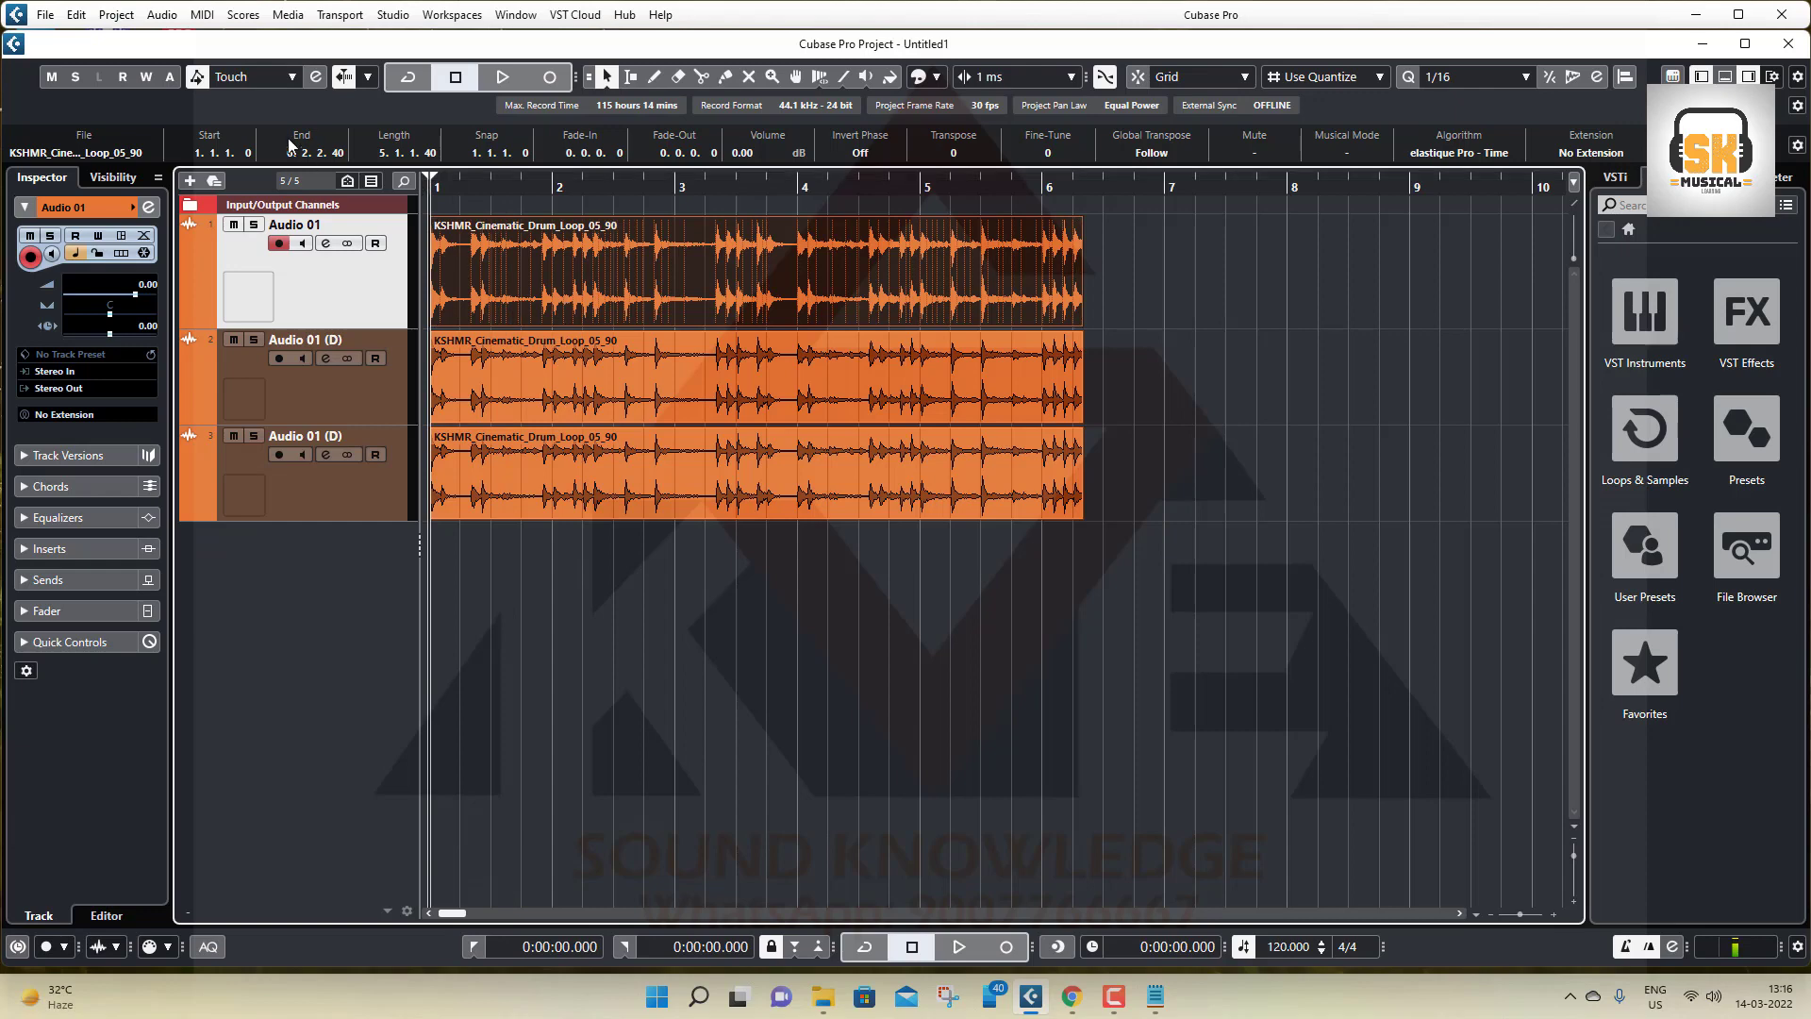
pyautogui.click(163, 16)
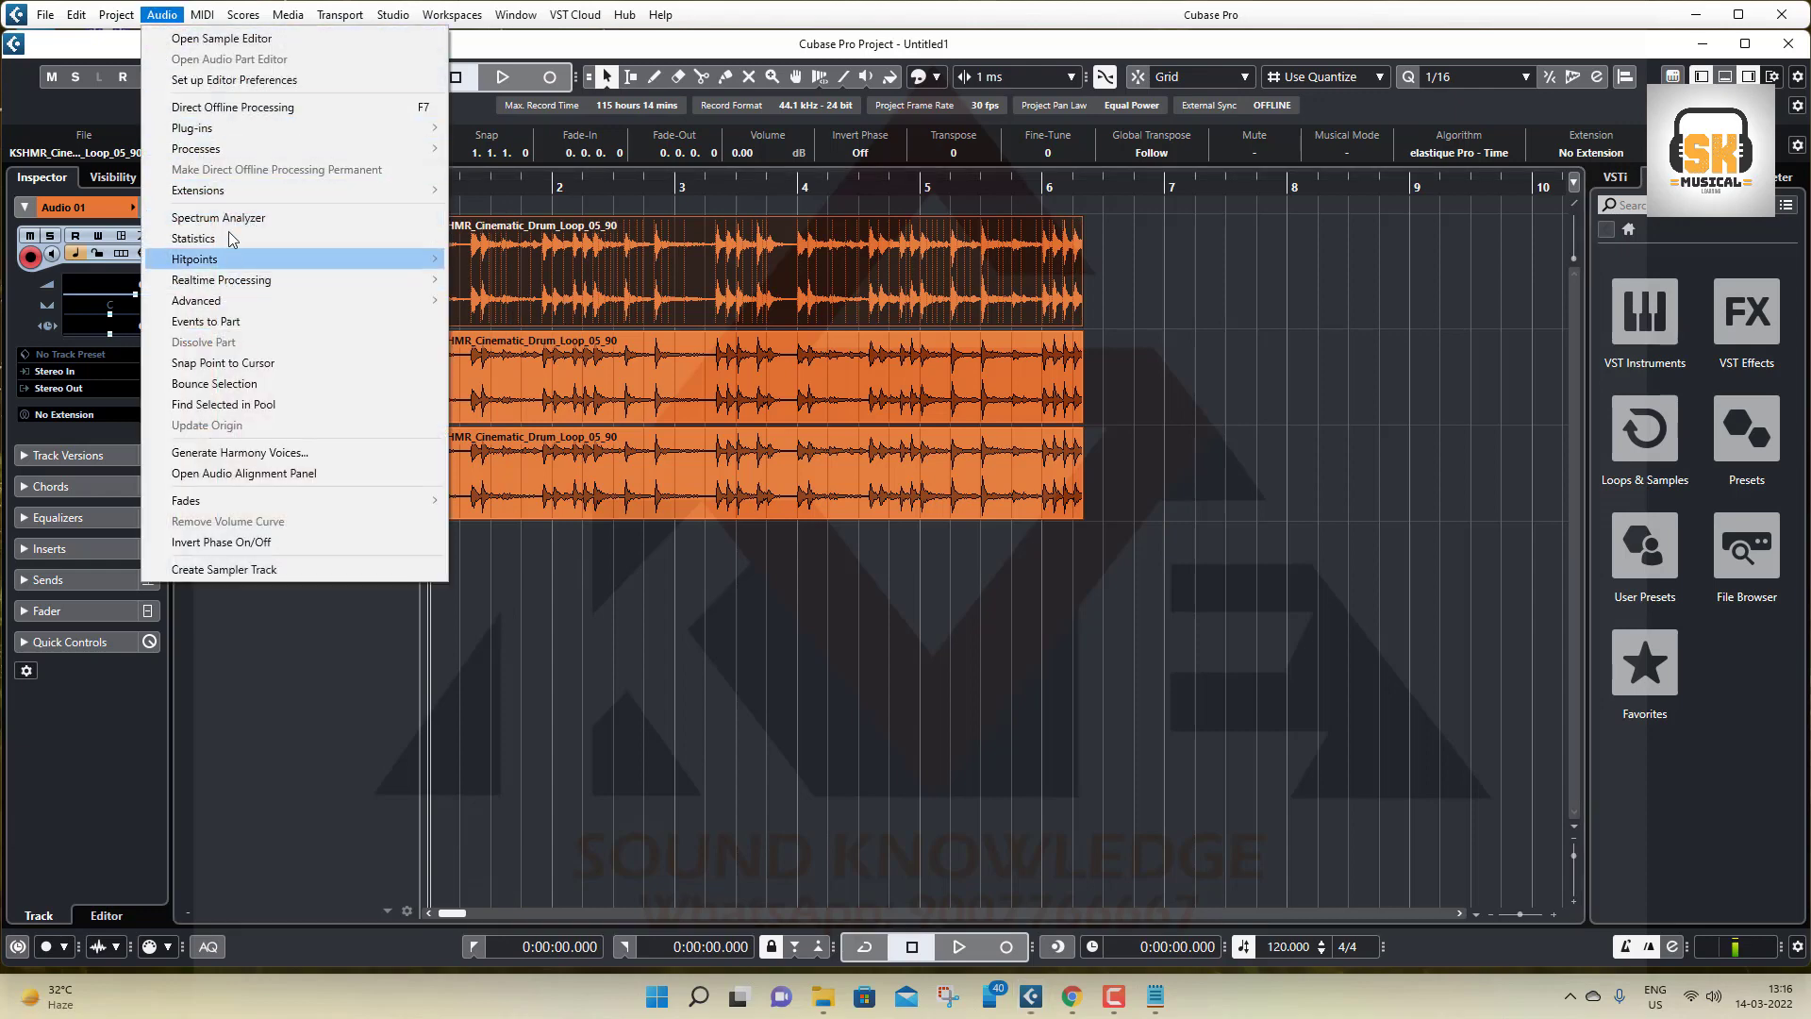
pyautogui.moveTo(383, 194)
pyautogui.click(496, 194)
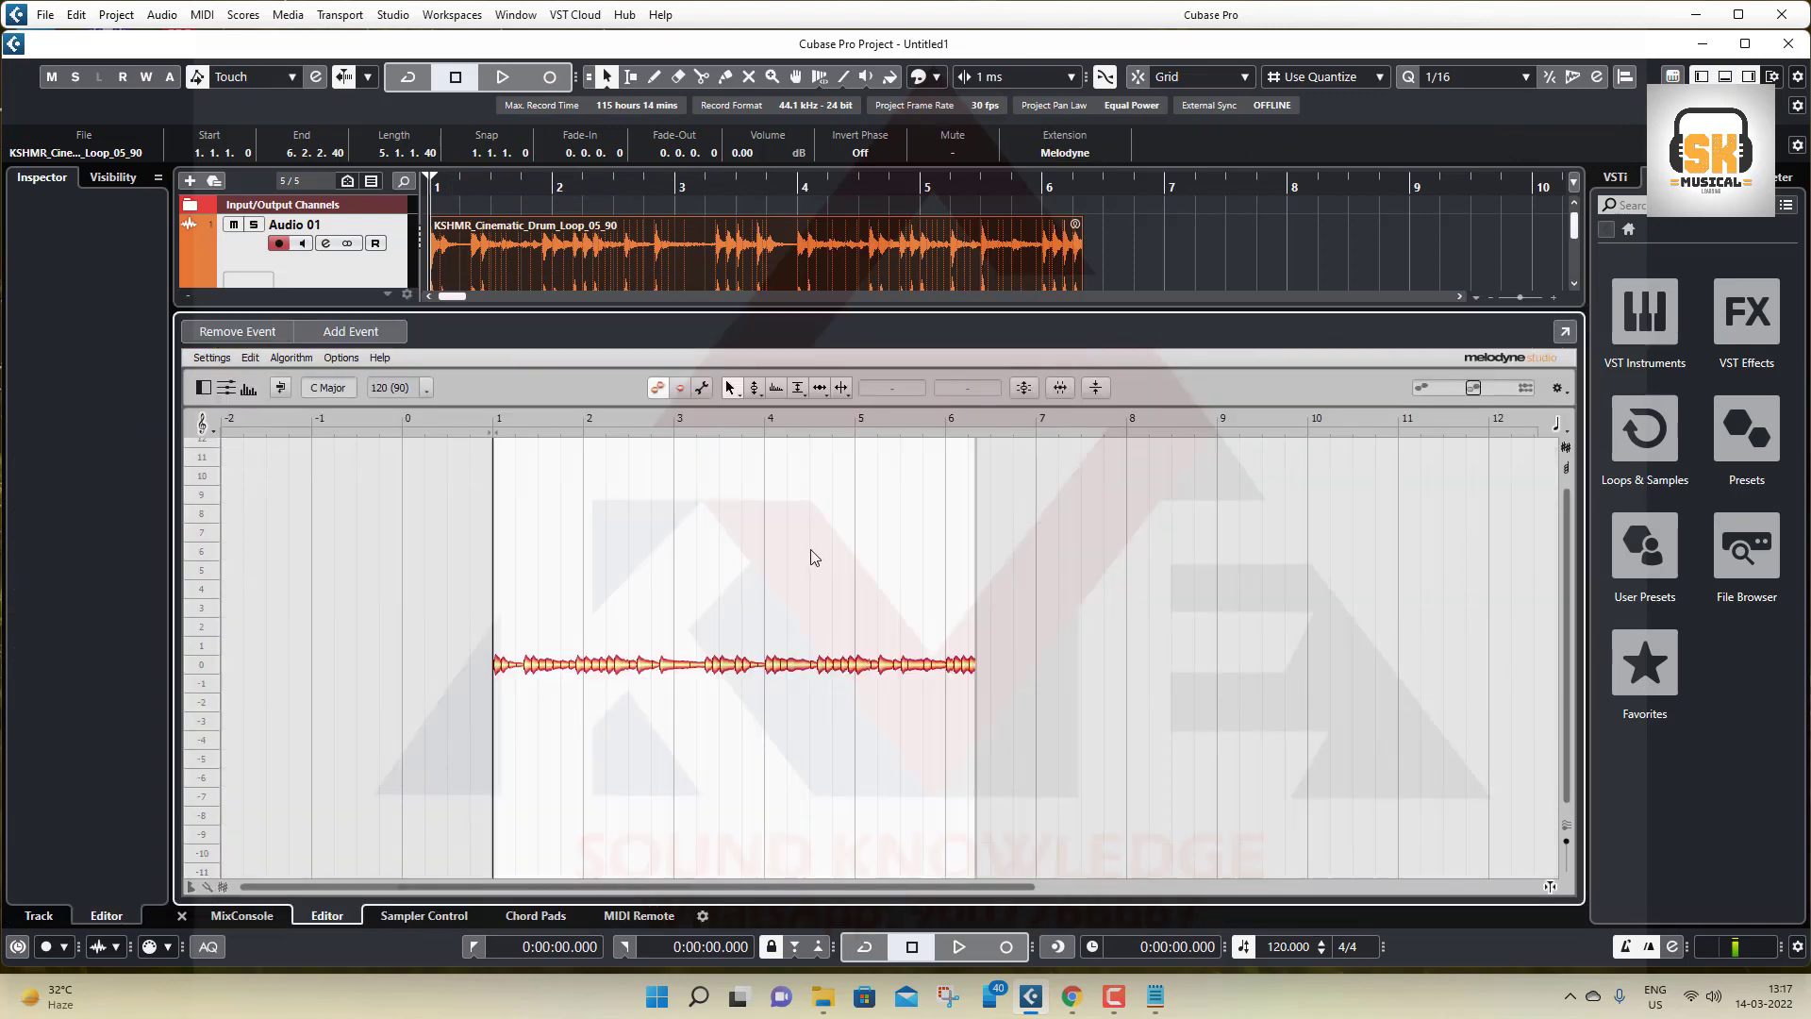
pyautogui.moveTo(837, 308); pyautogui.dragTo(830, 484)
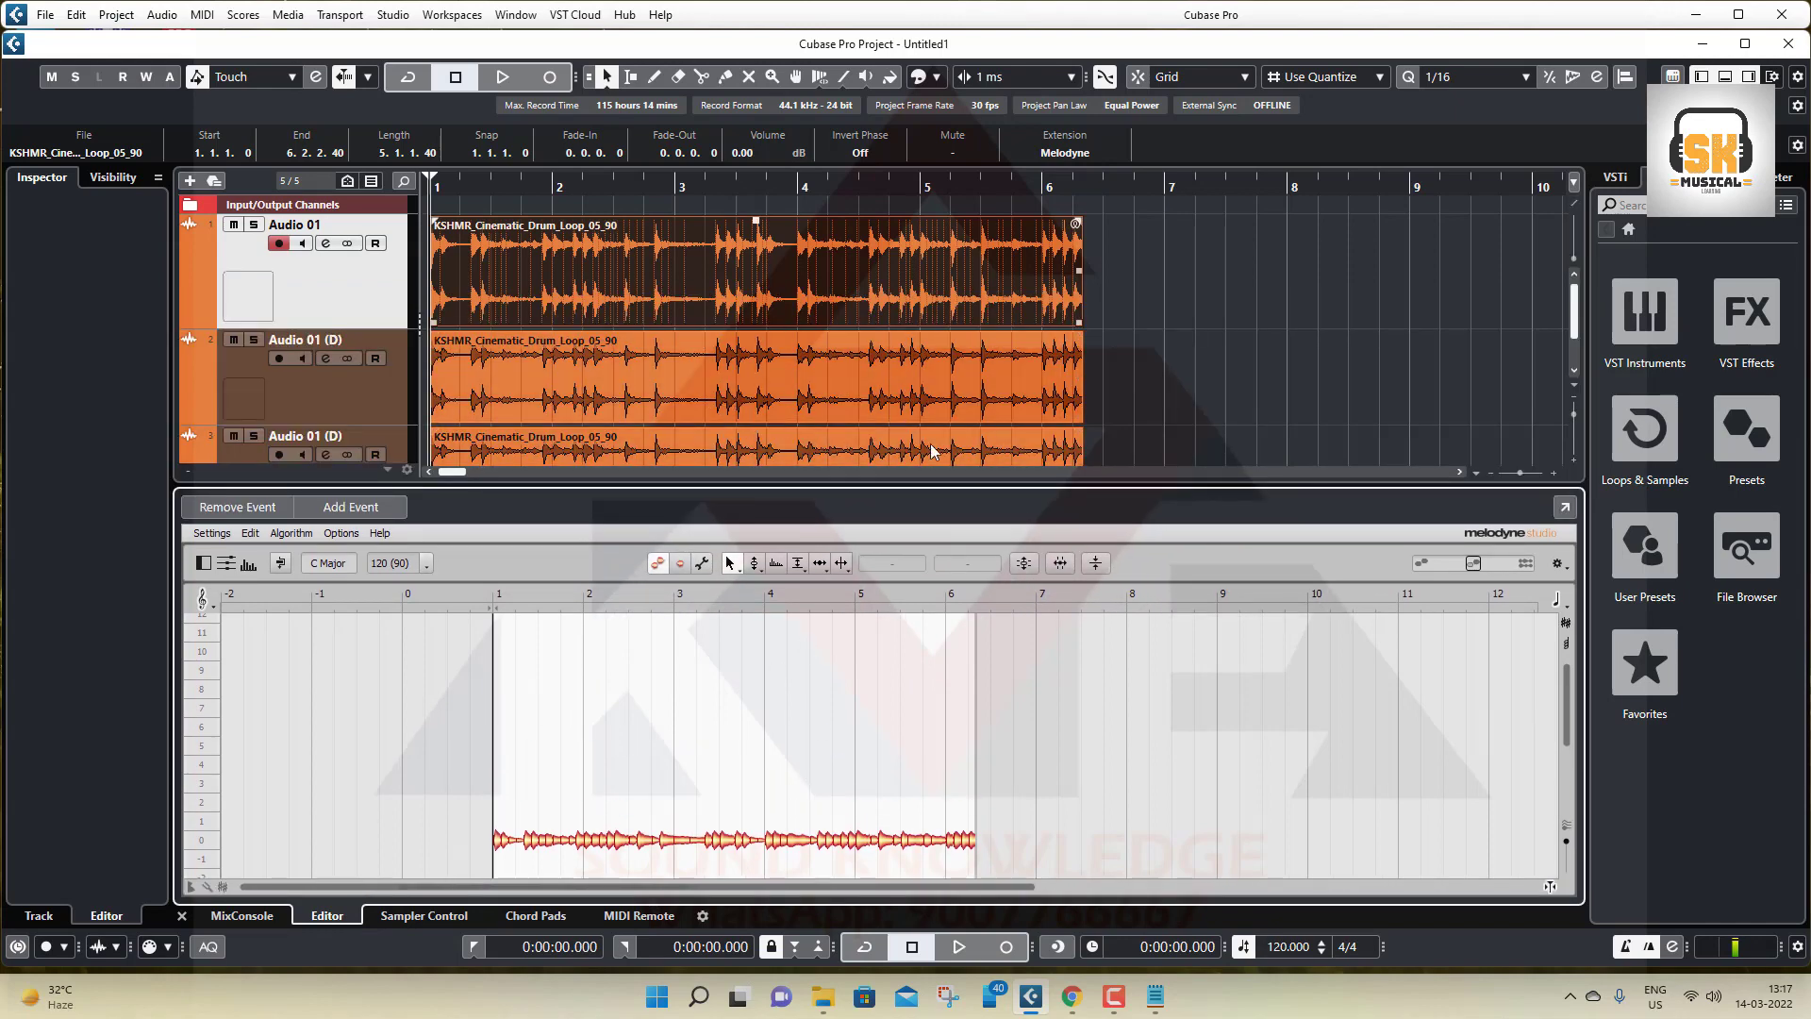
# Step: Compare the editor shown for the Audio 01 drum loop event with those of the two duplicated events
pyautogui.click(752, 381)
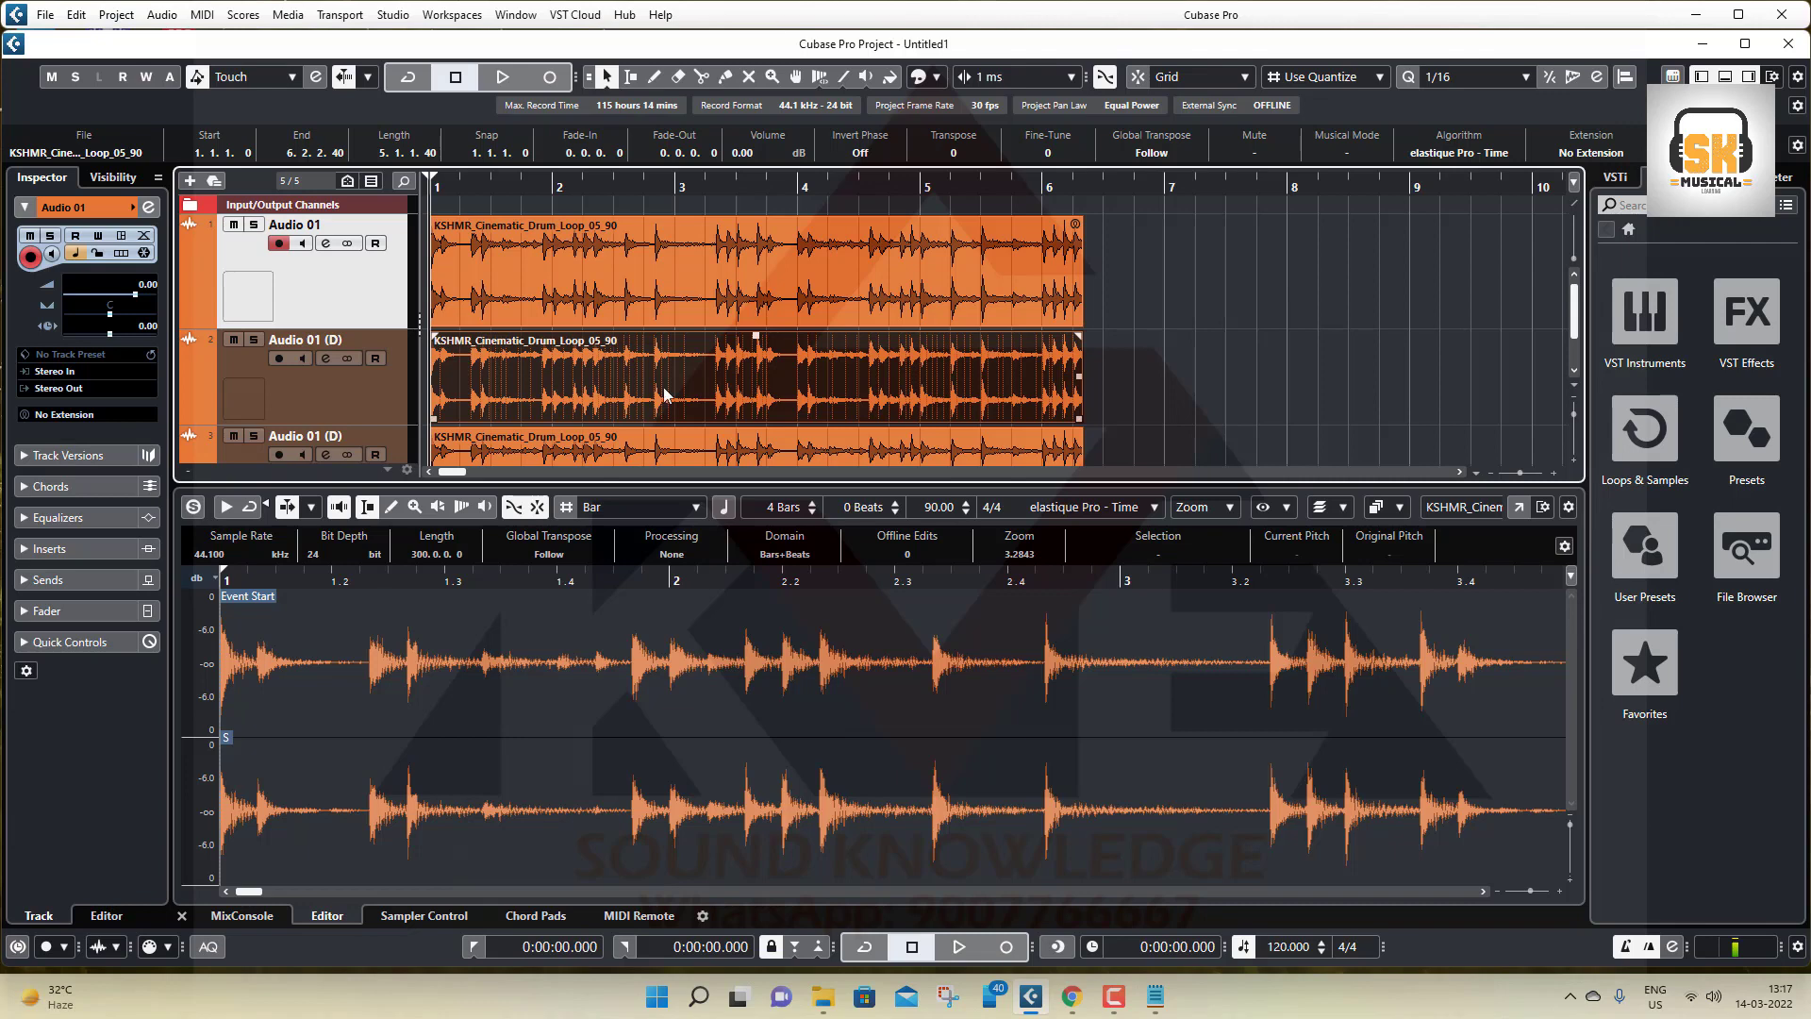
pyautogui.click(663, 270)
pyautogui.click(686, 377)
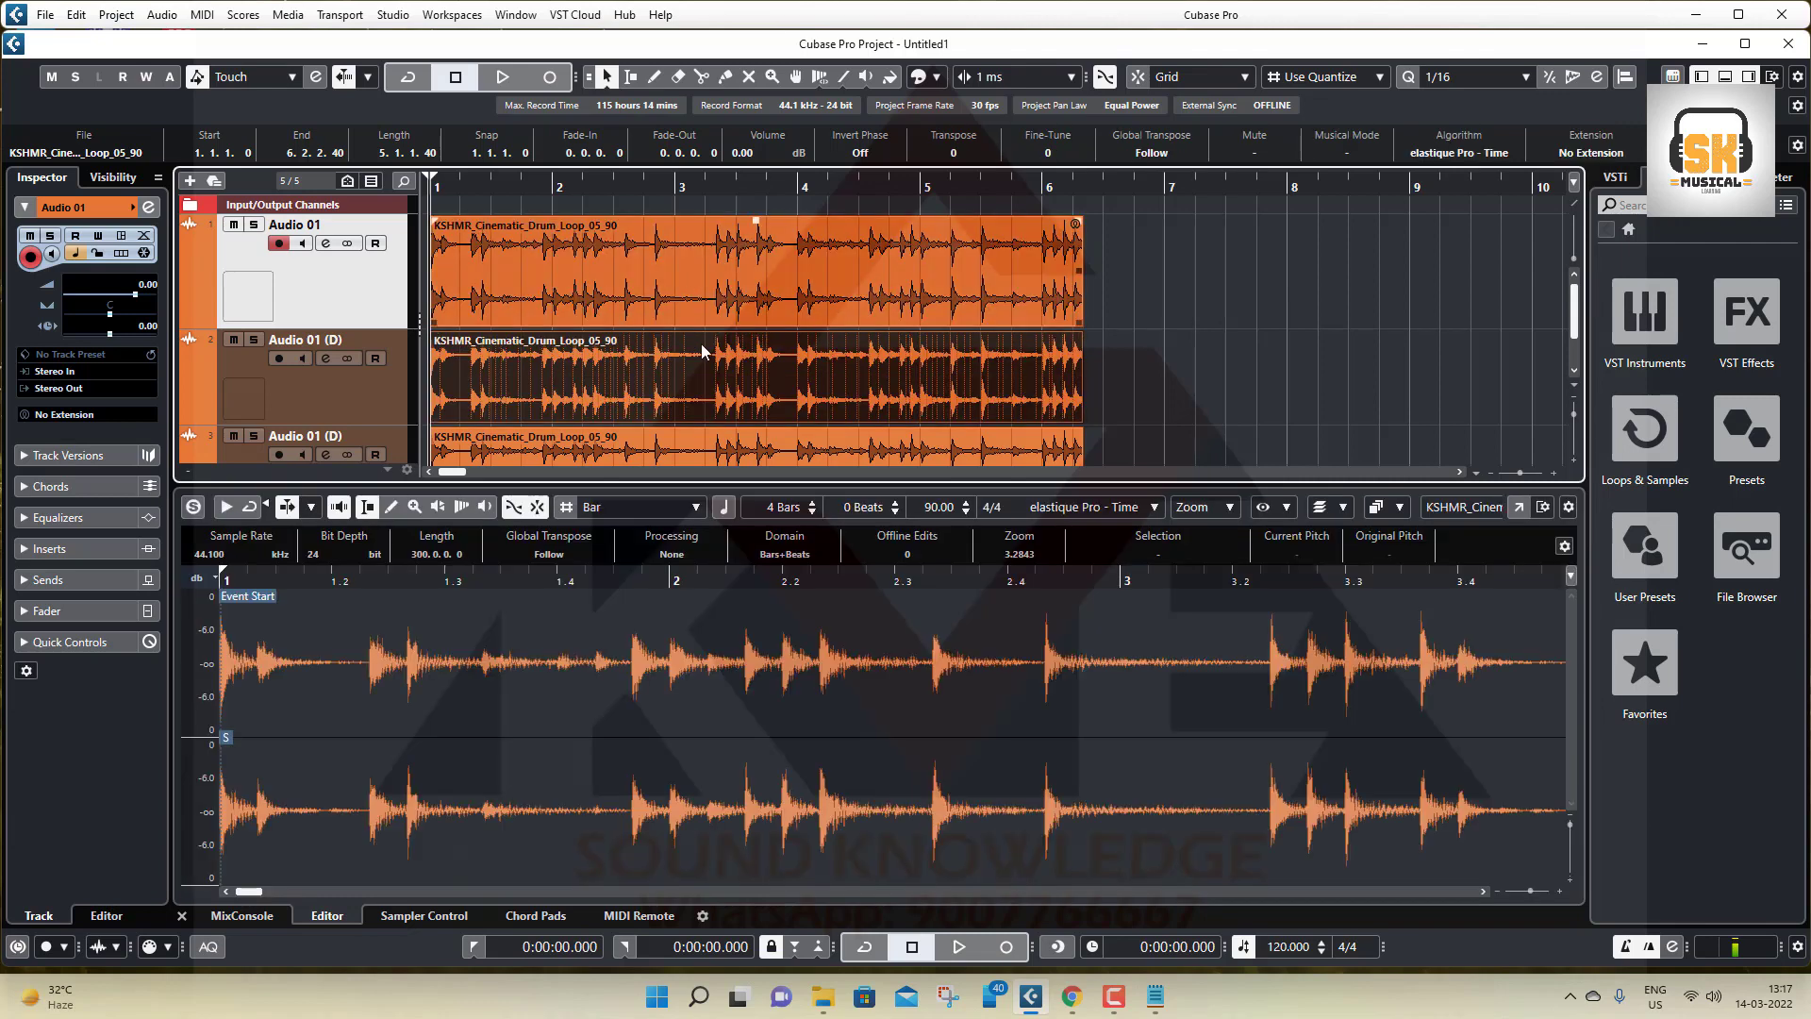
pyautogui.click(702, 306)
pyautogui.click(717, 394)
pyautogui.scroll(-1, 727, 413)
pyautogui.click(727, 392)
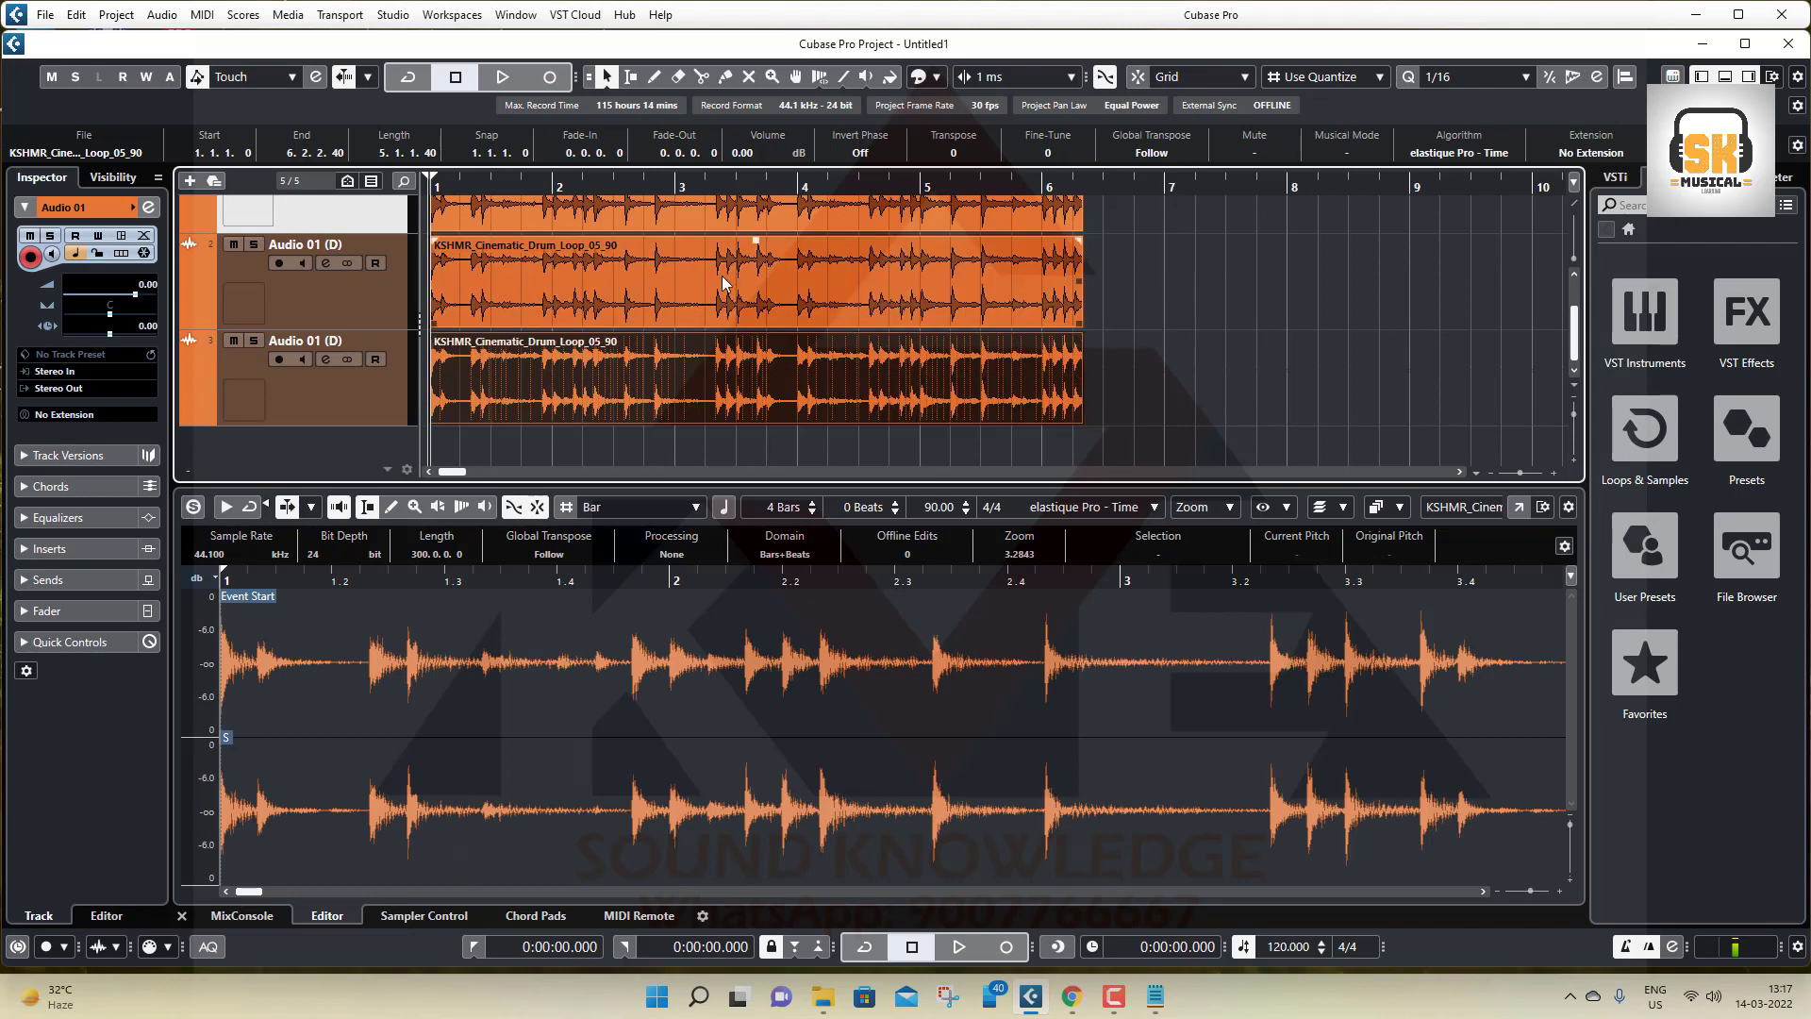
pyautogui.click(724, 277)
pyautogui.click(743, 219)
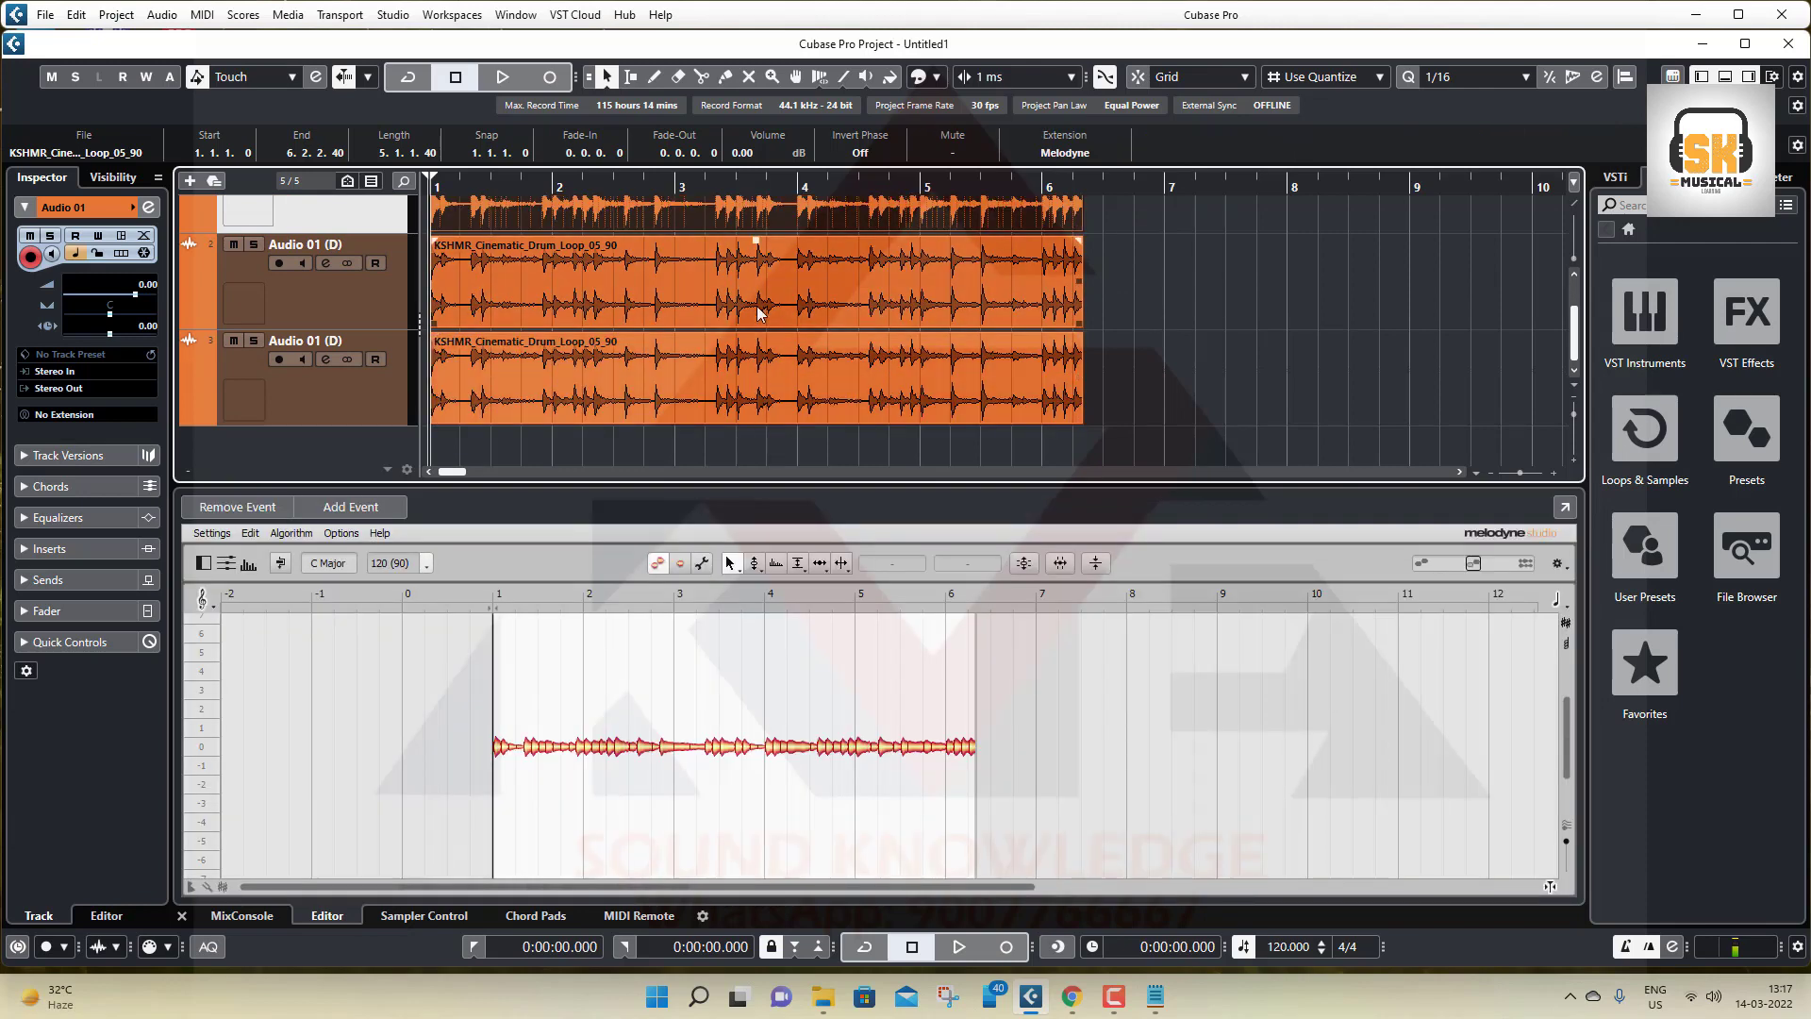
pyautogui.click(759, 307)
pyautogui.click(761, 392)
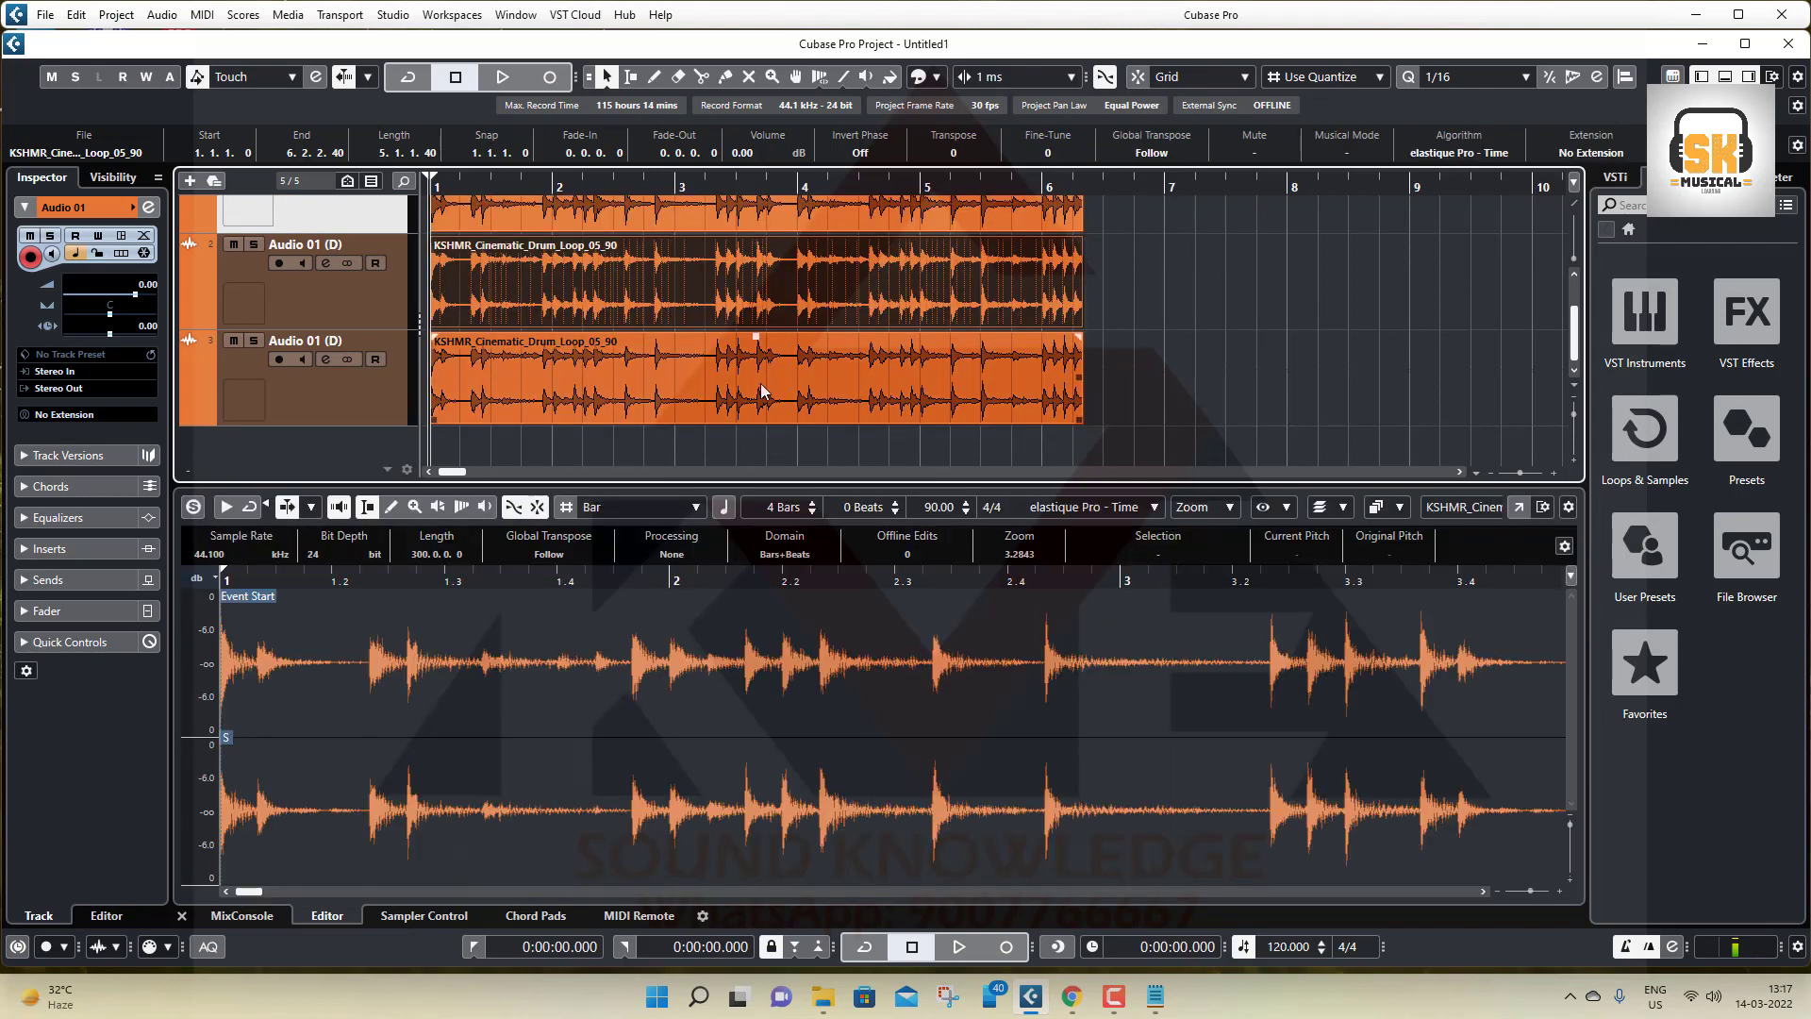
pyautogui.scroll(1, 1236, 408)
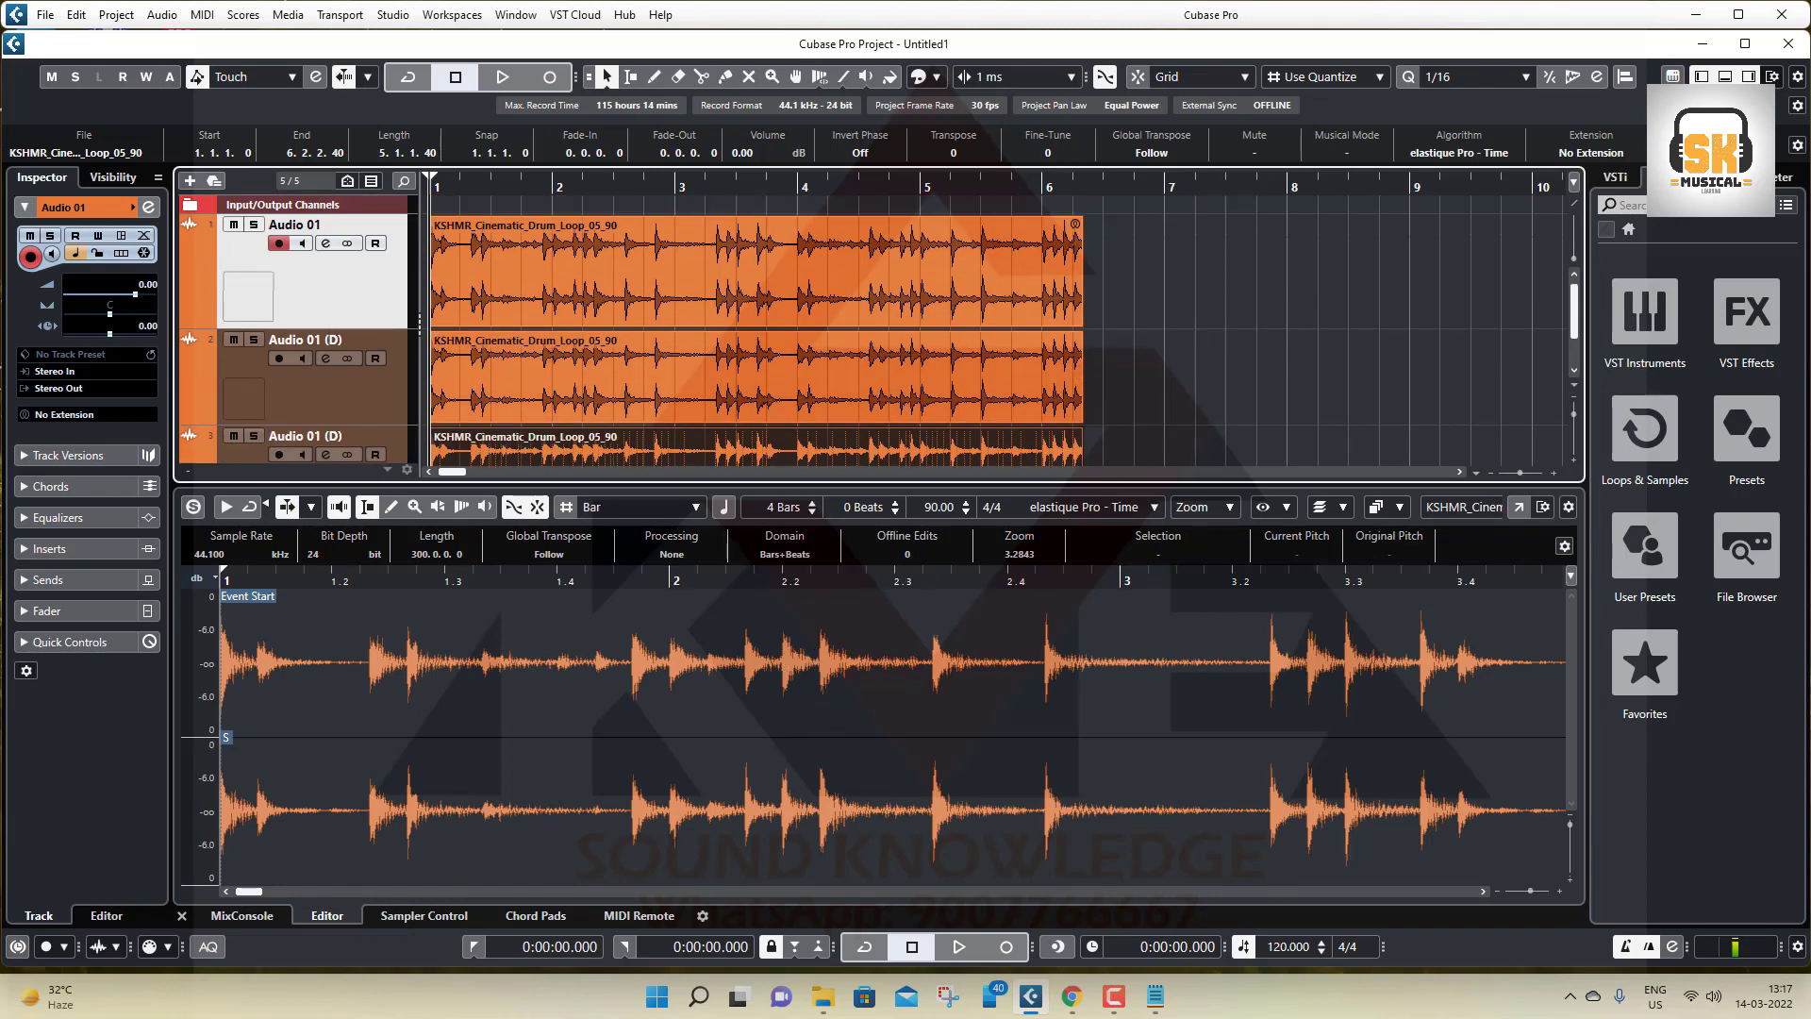
pyautogui.click(691, 375)
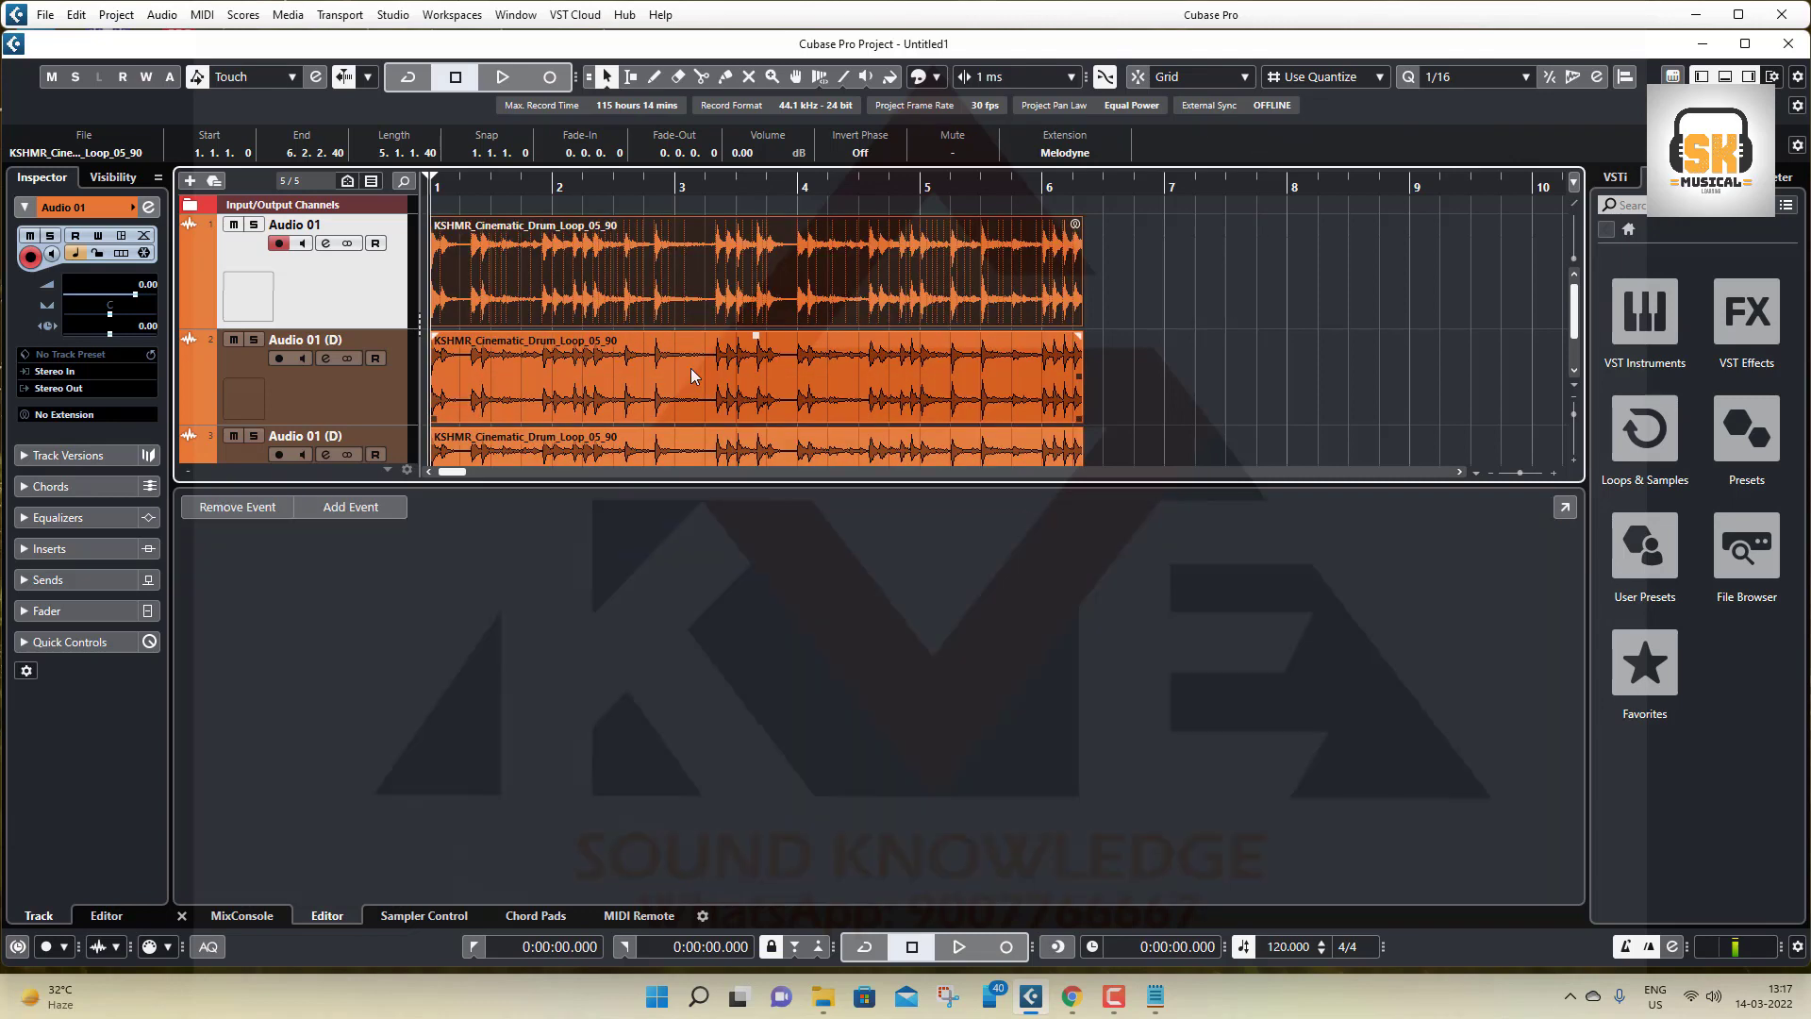
pyautogui.click(692, 372)
pyautogui.scroll(-2, 731, 368)
pyautogui.click(359, 411)
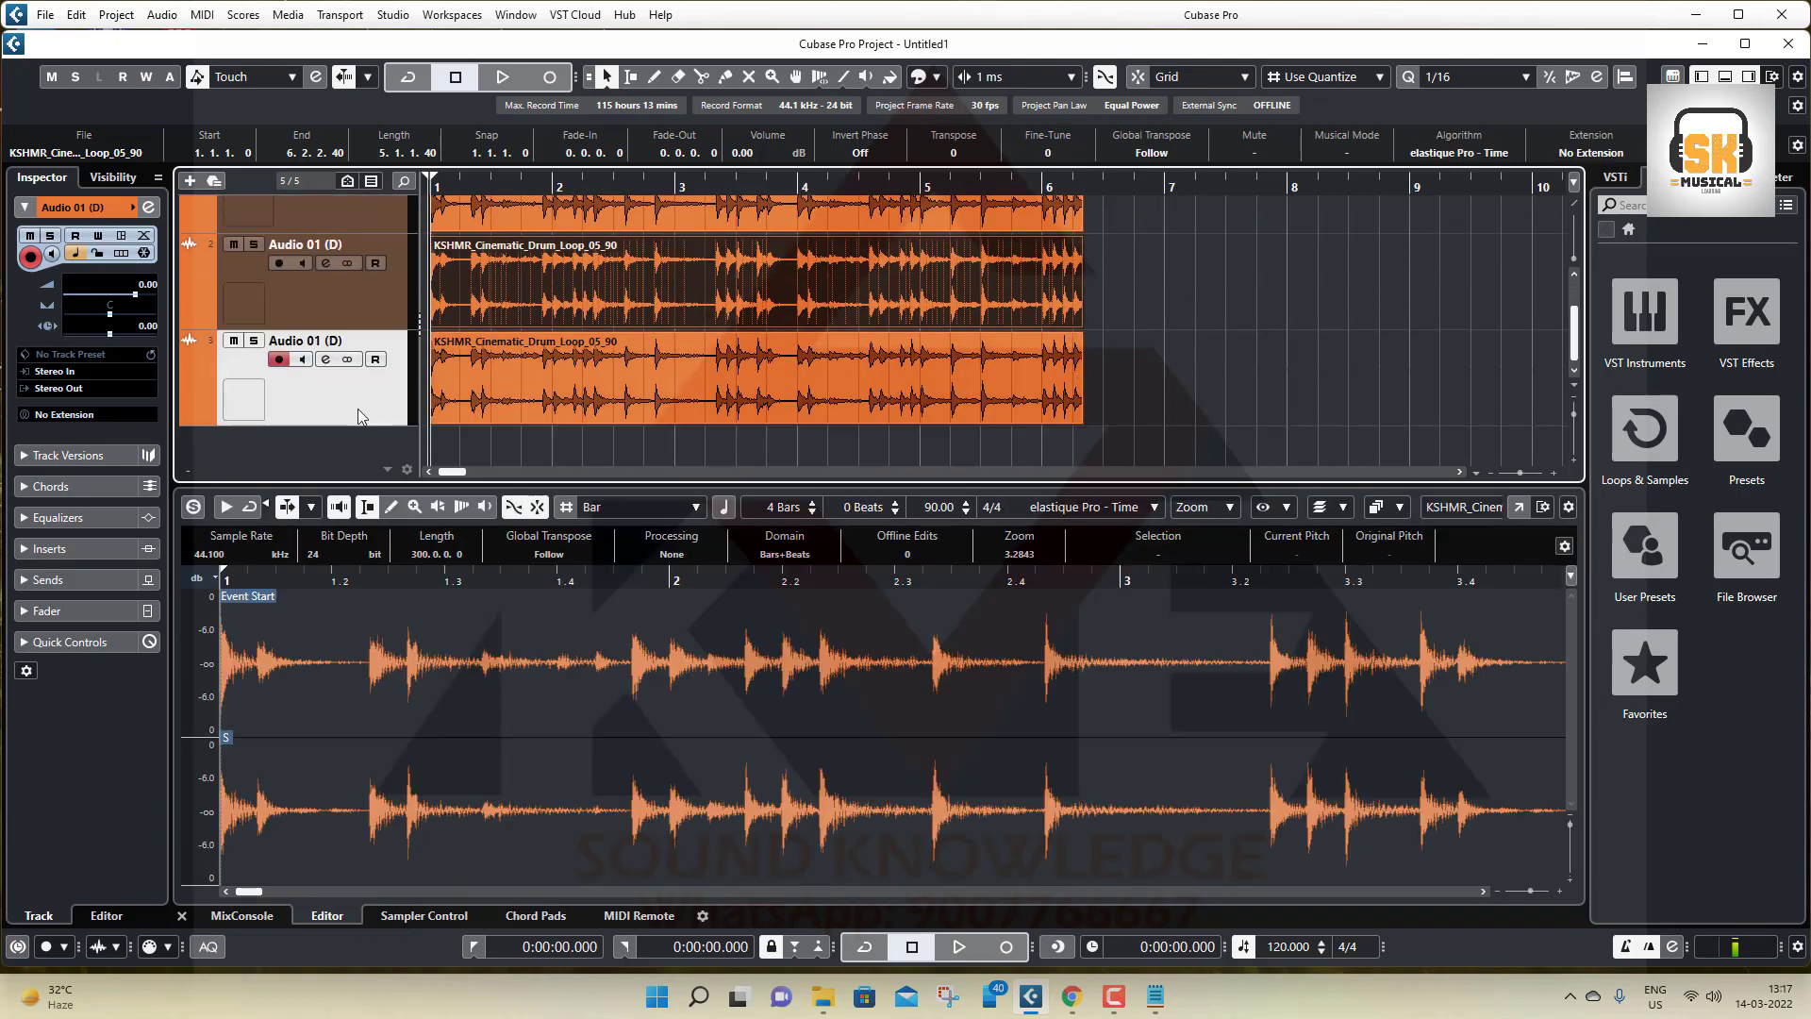
pyautogui.click(353, 300)
pyautogui.scroll(1, 348, 283)
pyautogui.click(386, 269)
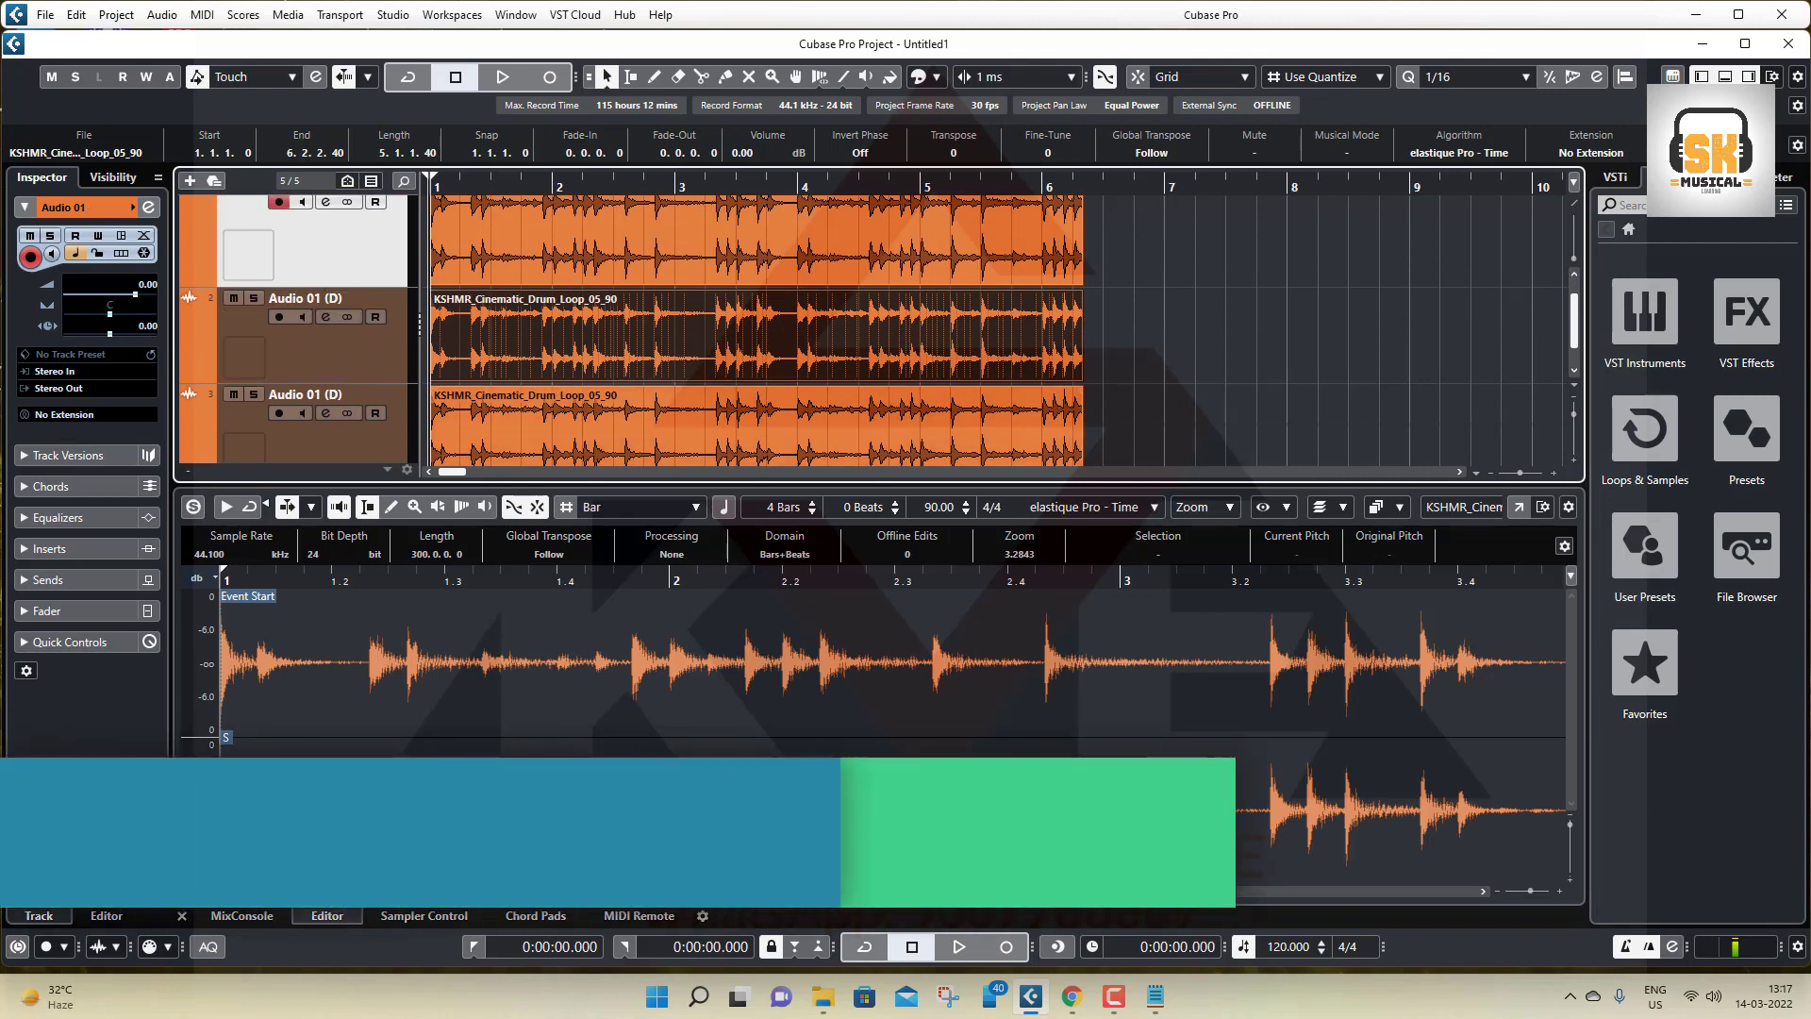
# Step: Close the lower editor zone and make the Melodyne extension on the Audio 01 event permanent
pyautogui.click(1724, 78)
pyautogui.click(509, 282)
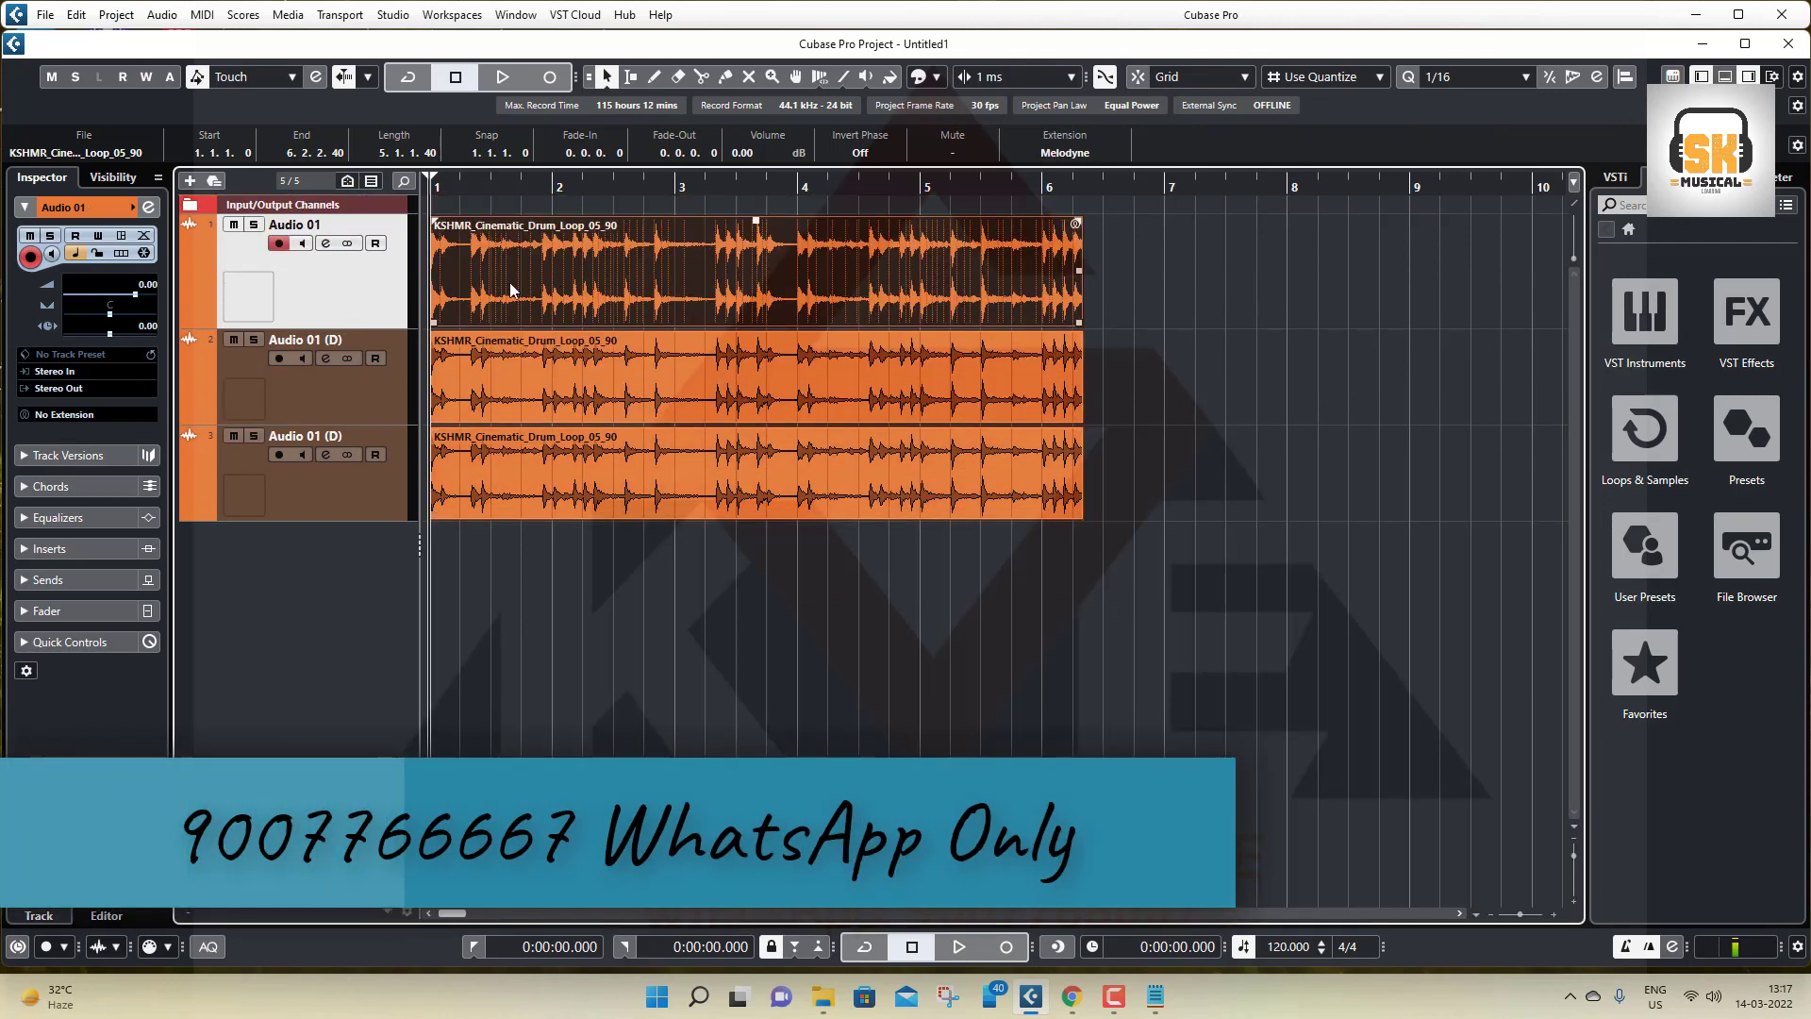
pyautogui.click(116, 14)
pyautogui.click(162, 14)
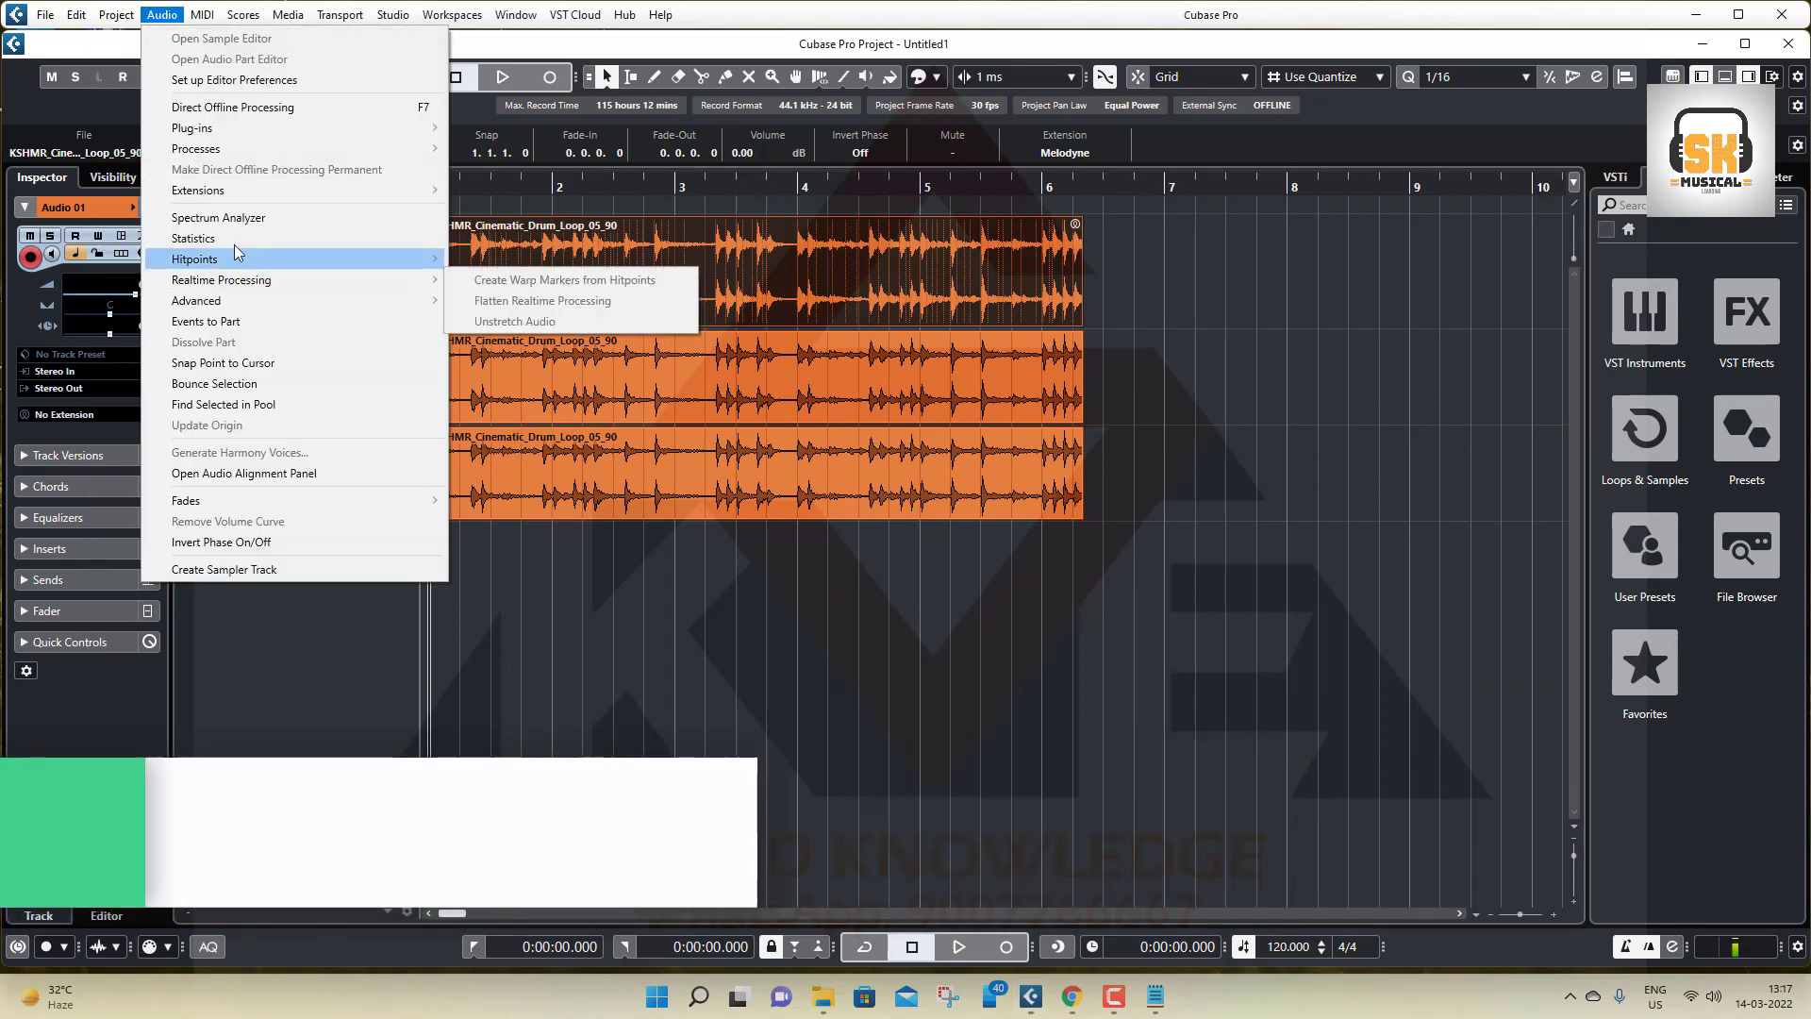
pyautogui.moveTo(236, 194)
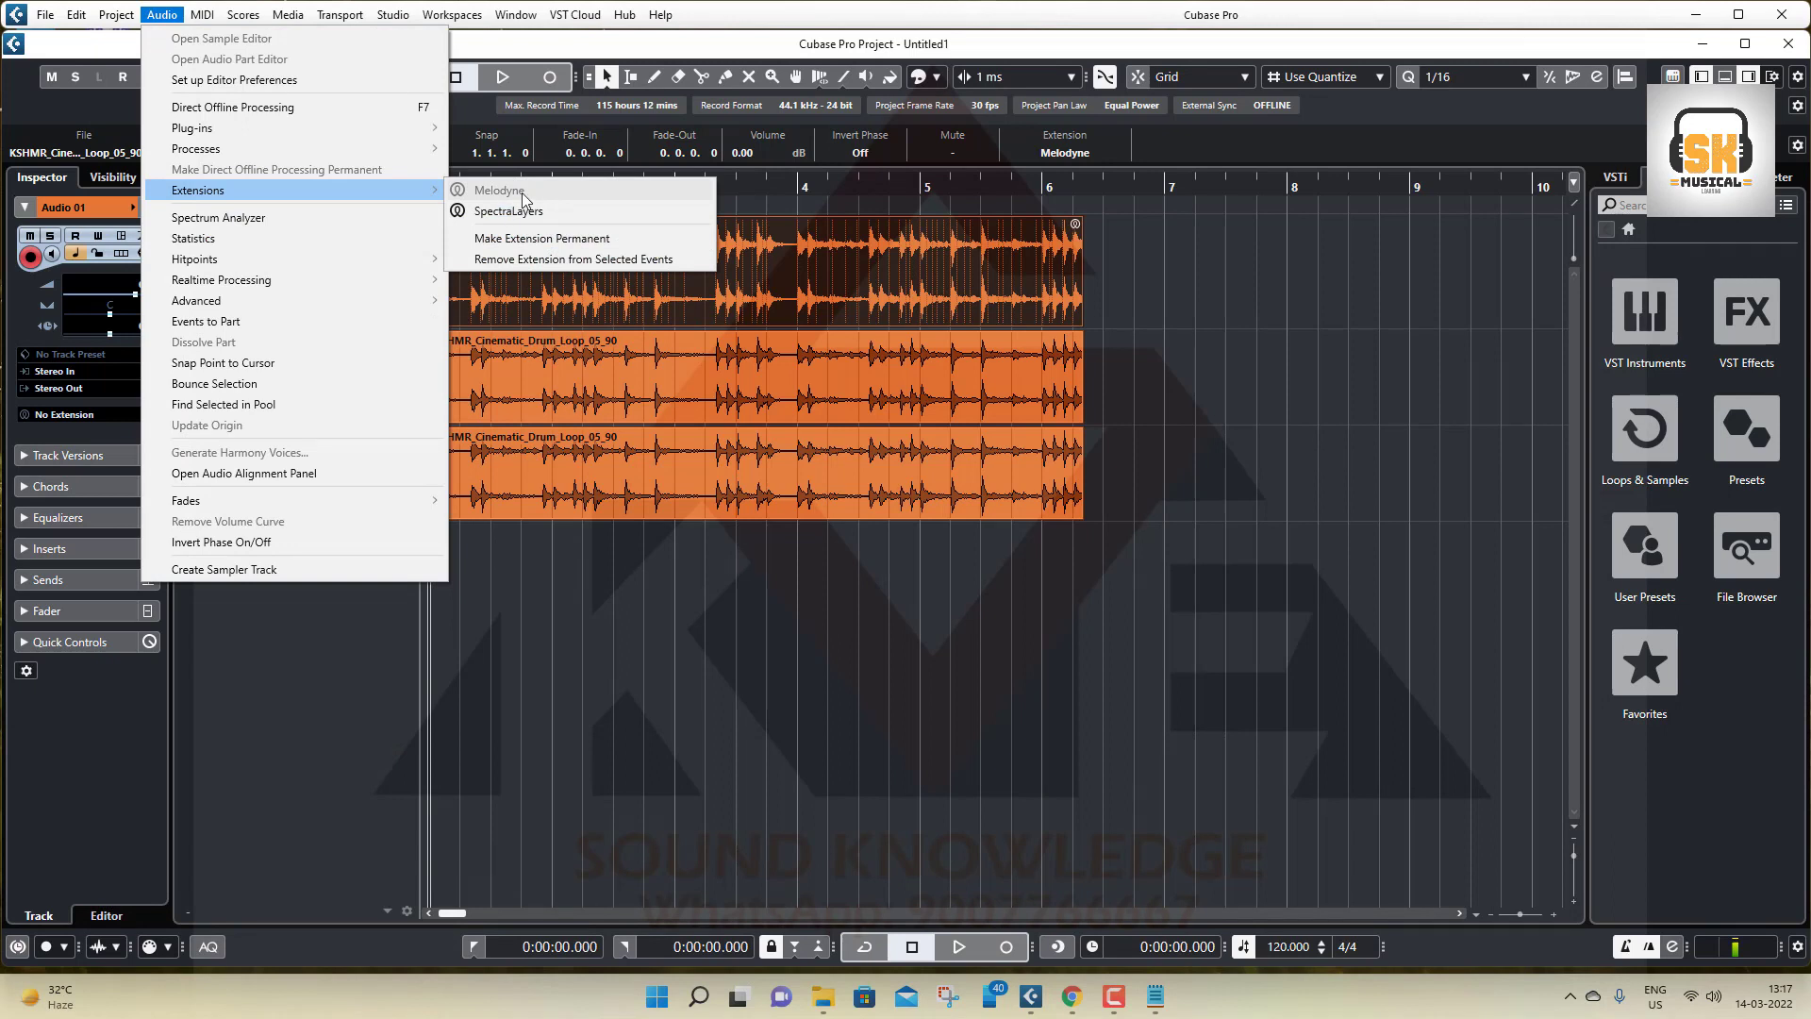
pyautogui.click(524, 247)
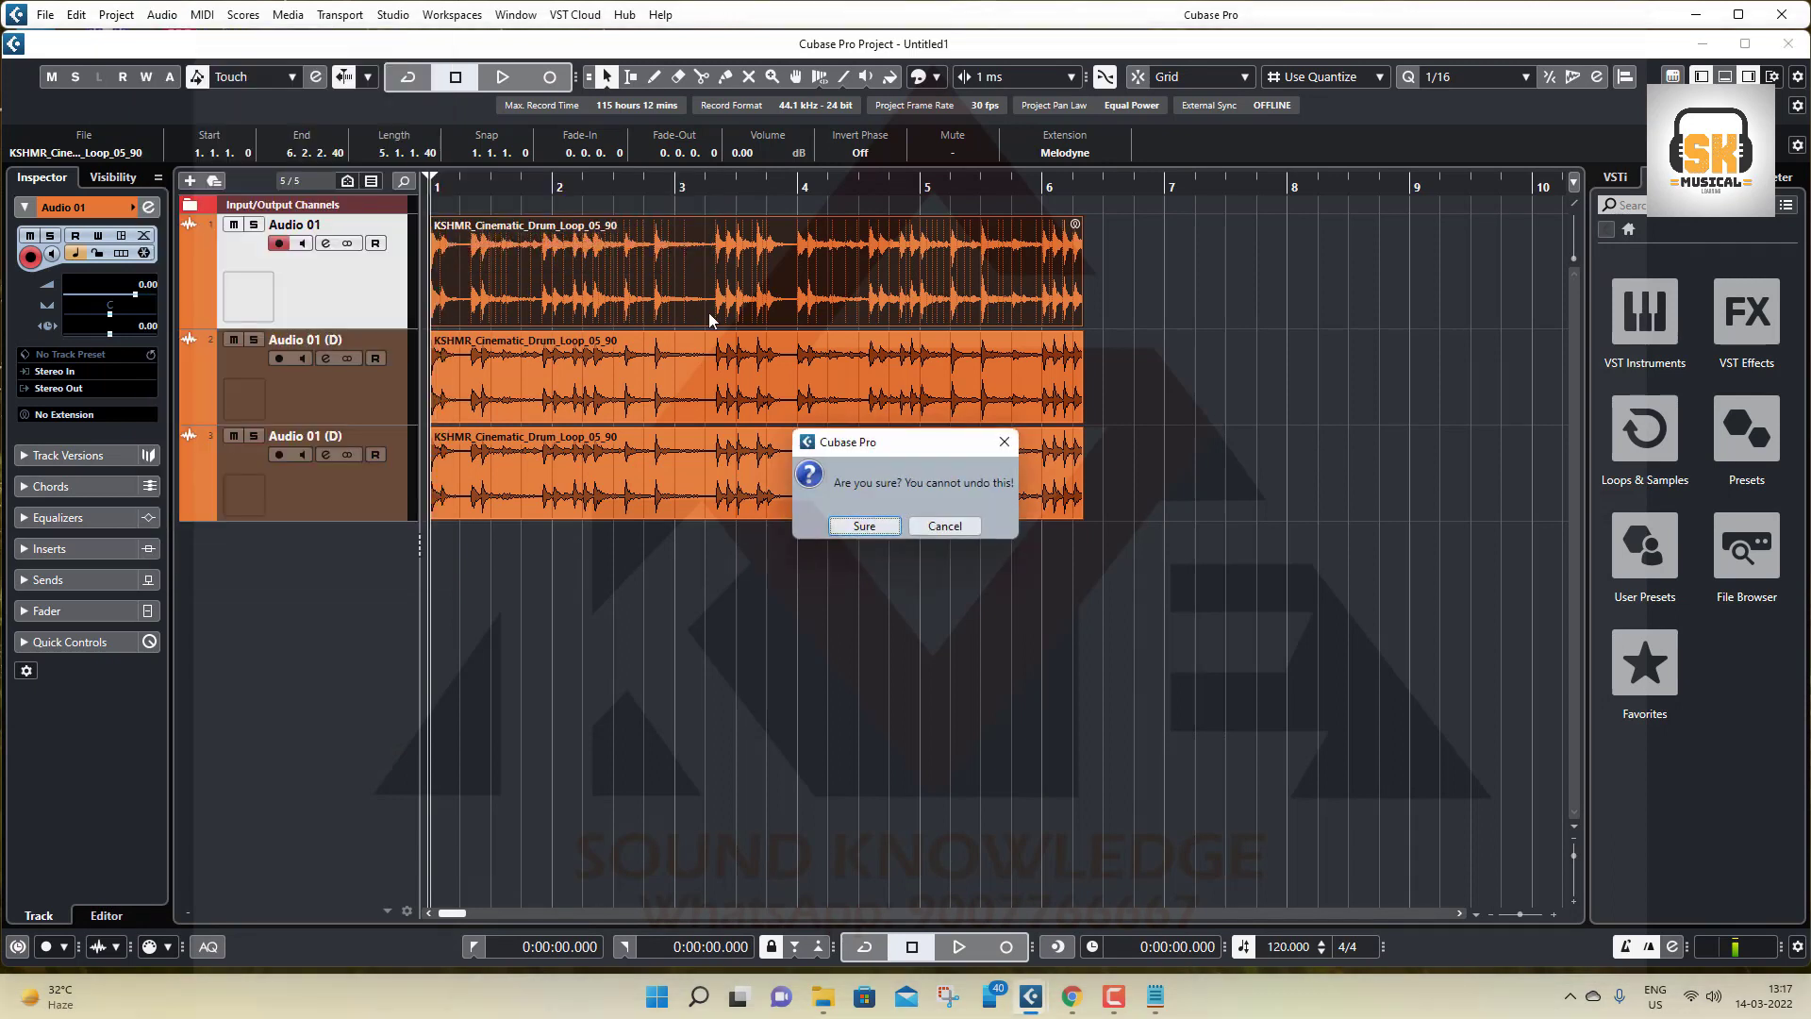
pyautogui.click(867, 530)
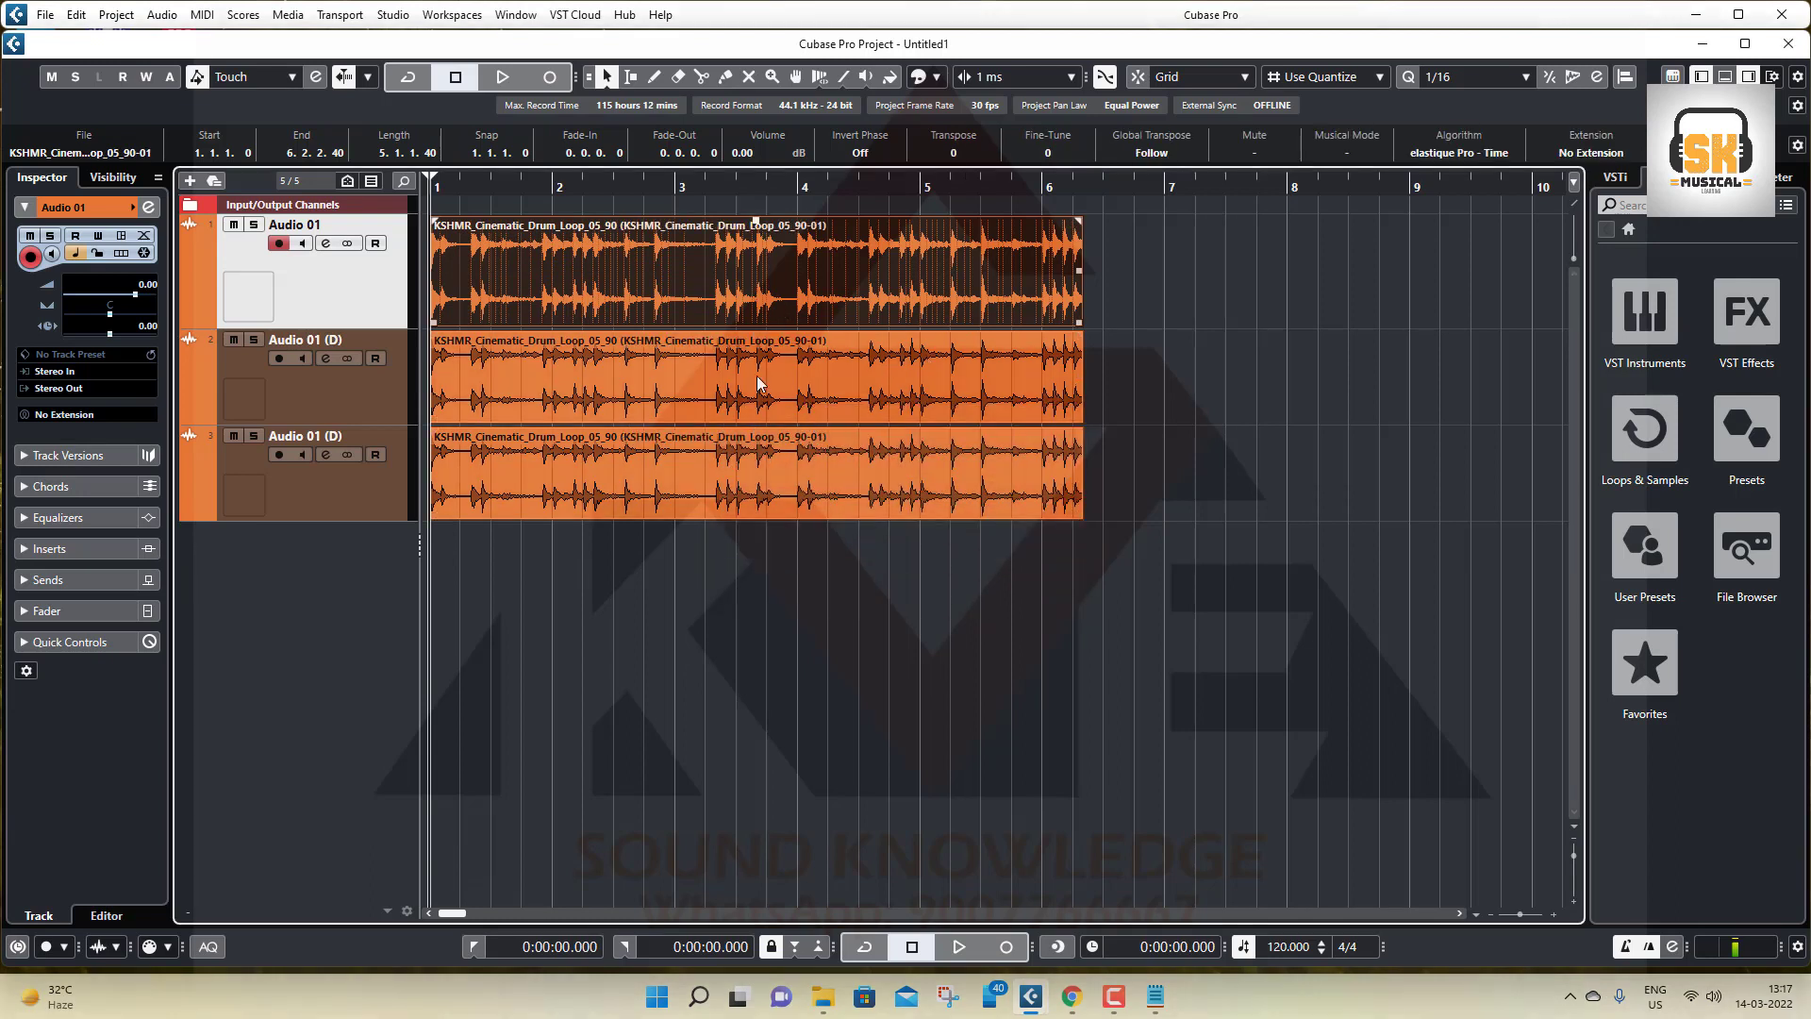
# Step: Open the Audio 01 event in the Sample Editor to inspect it, then close the lower editor zone
pyautogui.doubleClick(733, 273)
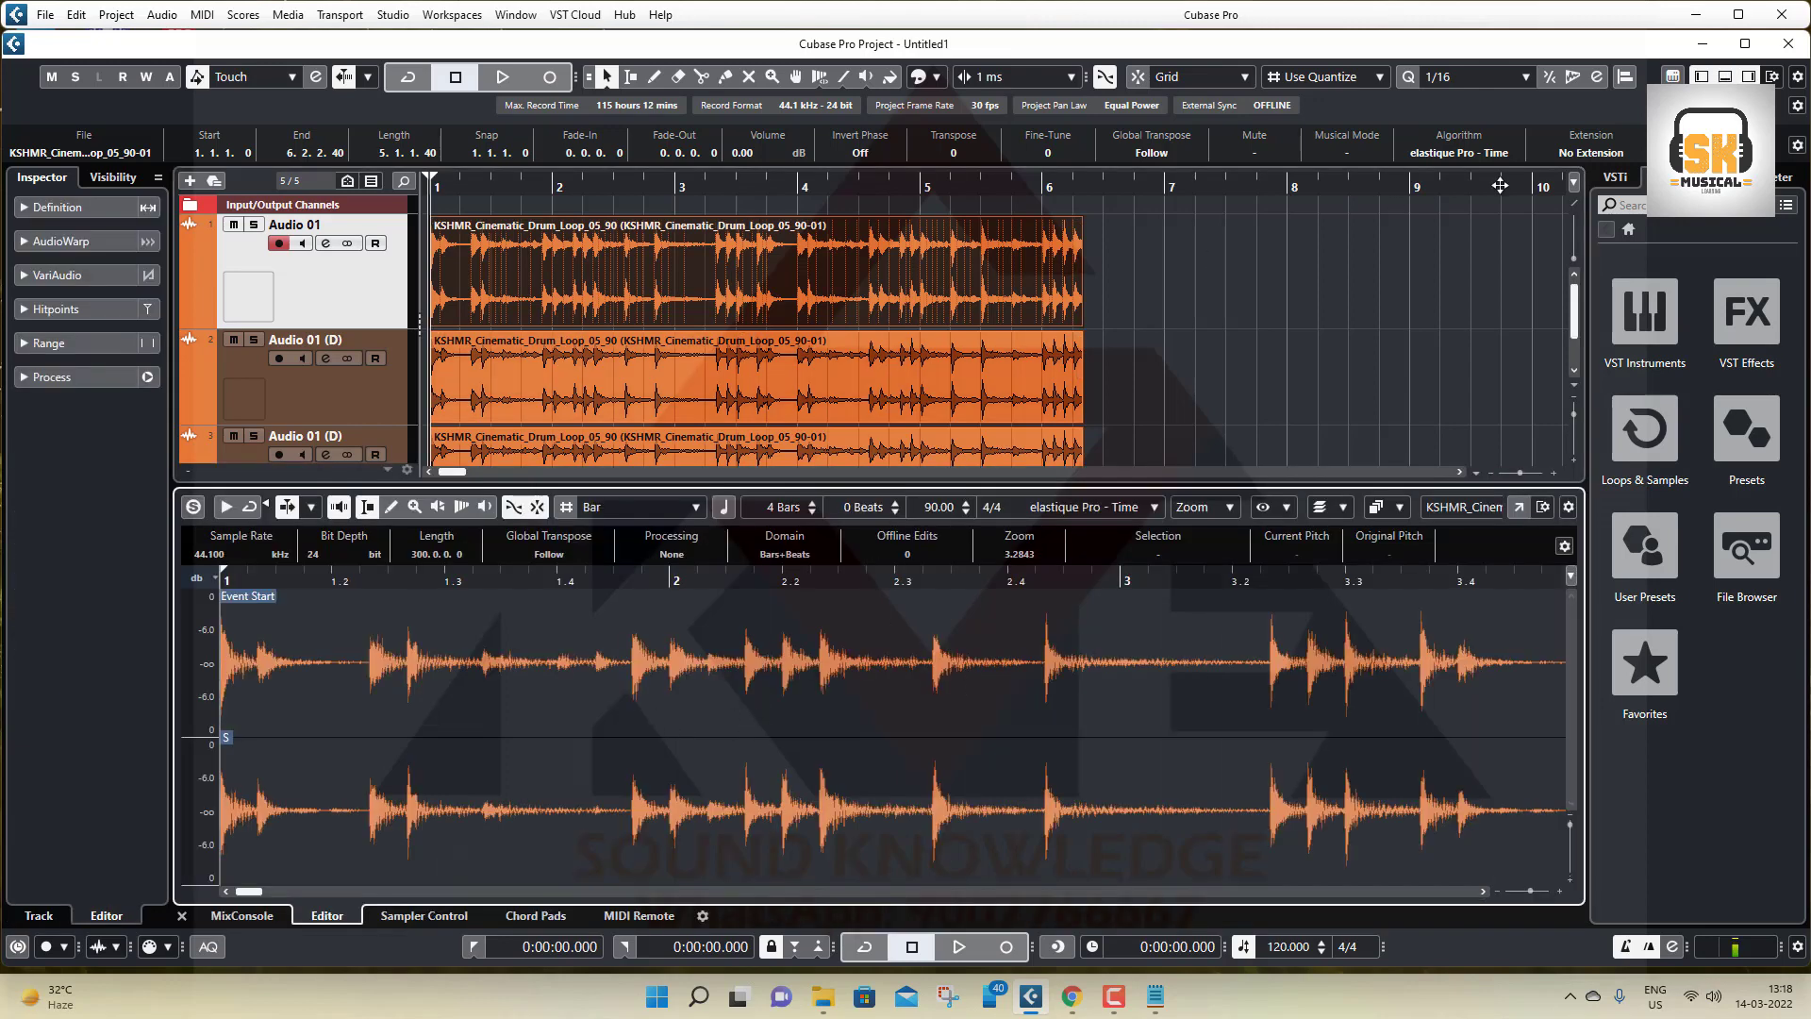
pyautogui.click(1725, 76)
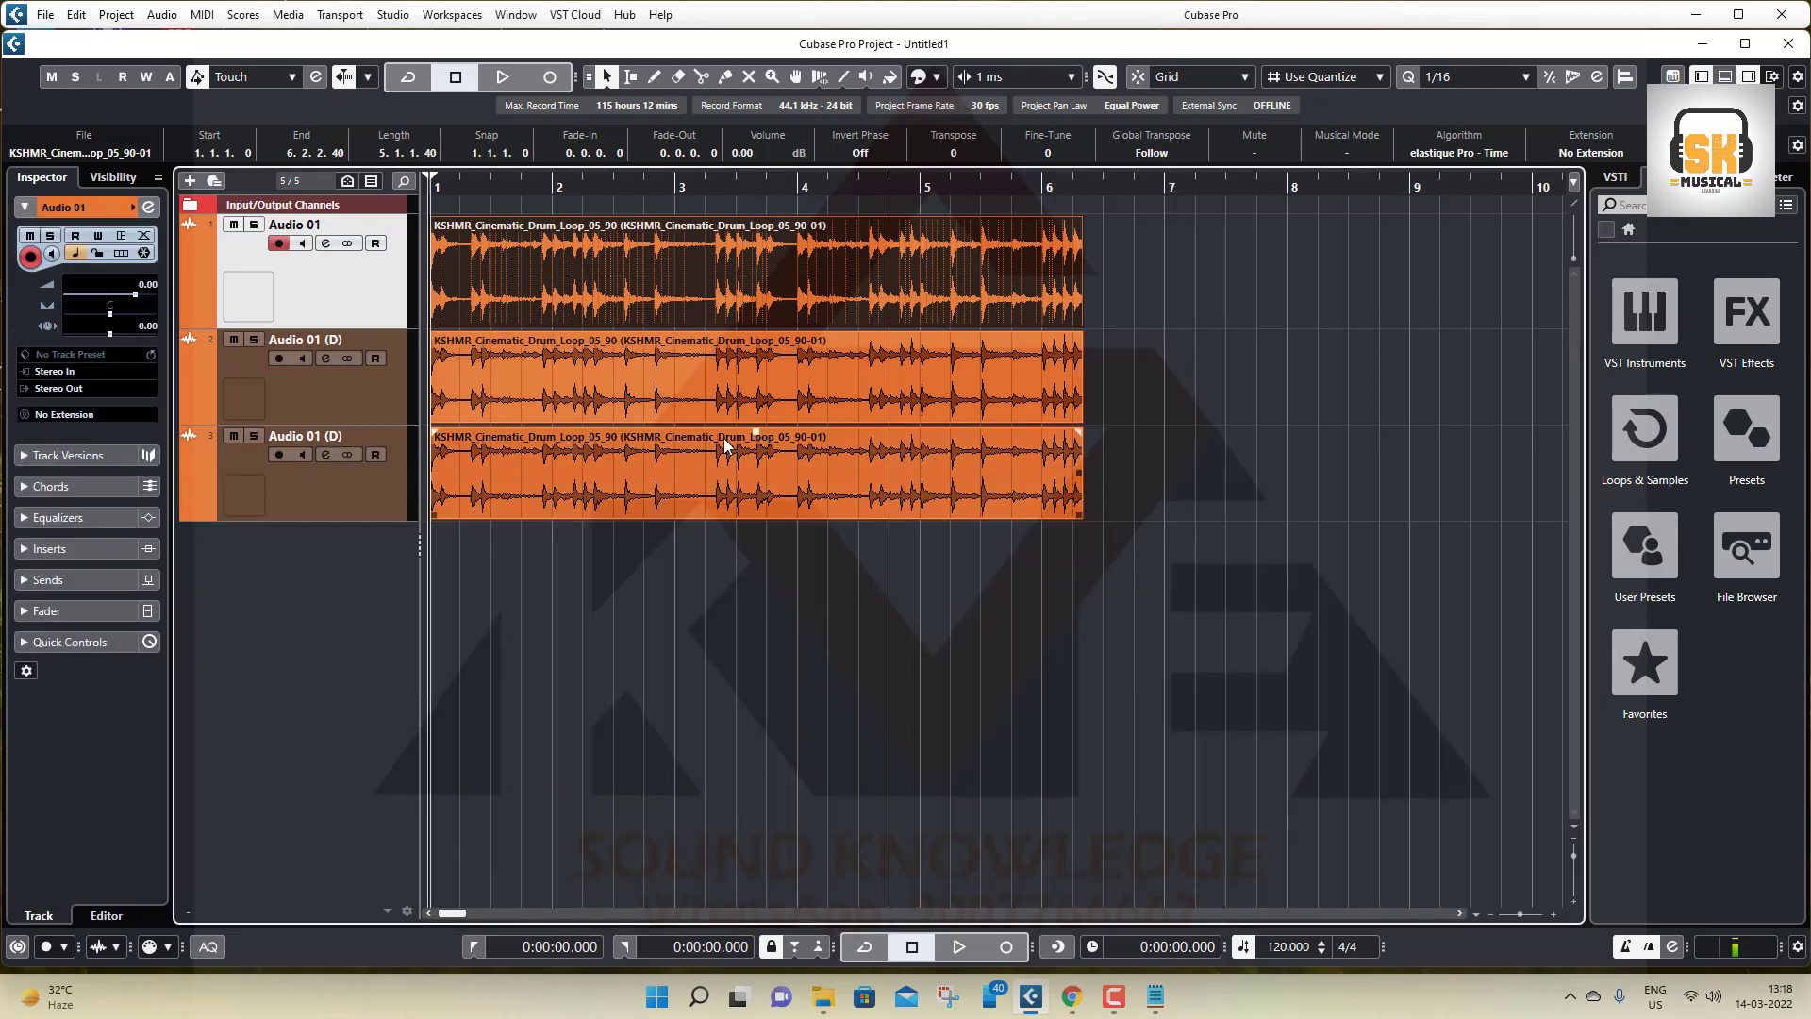
# Step: Enlarge the Audio 01 track to roughly two and a half times its current height
pyautogui.click(348, 388)
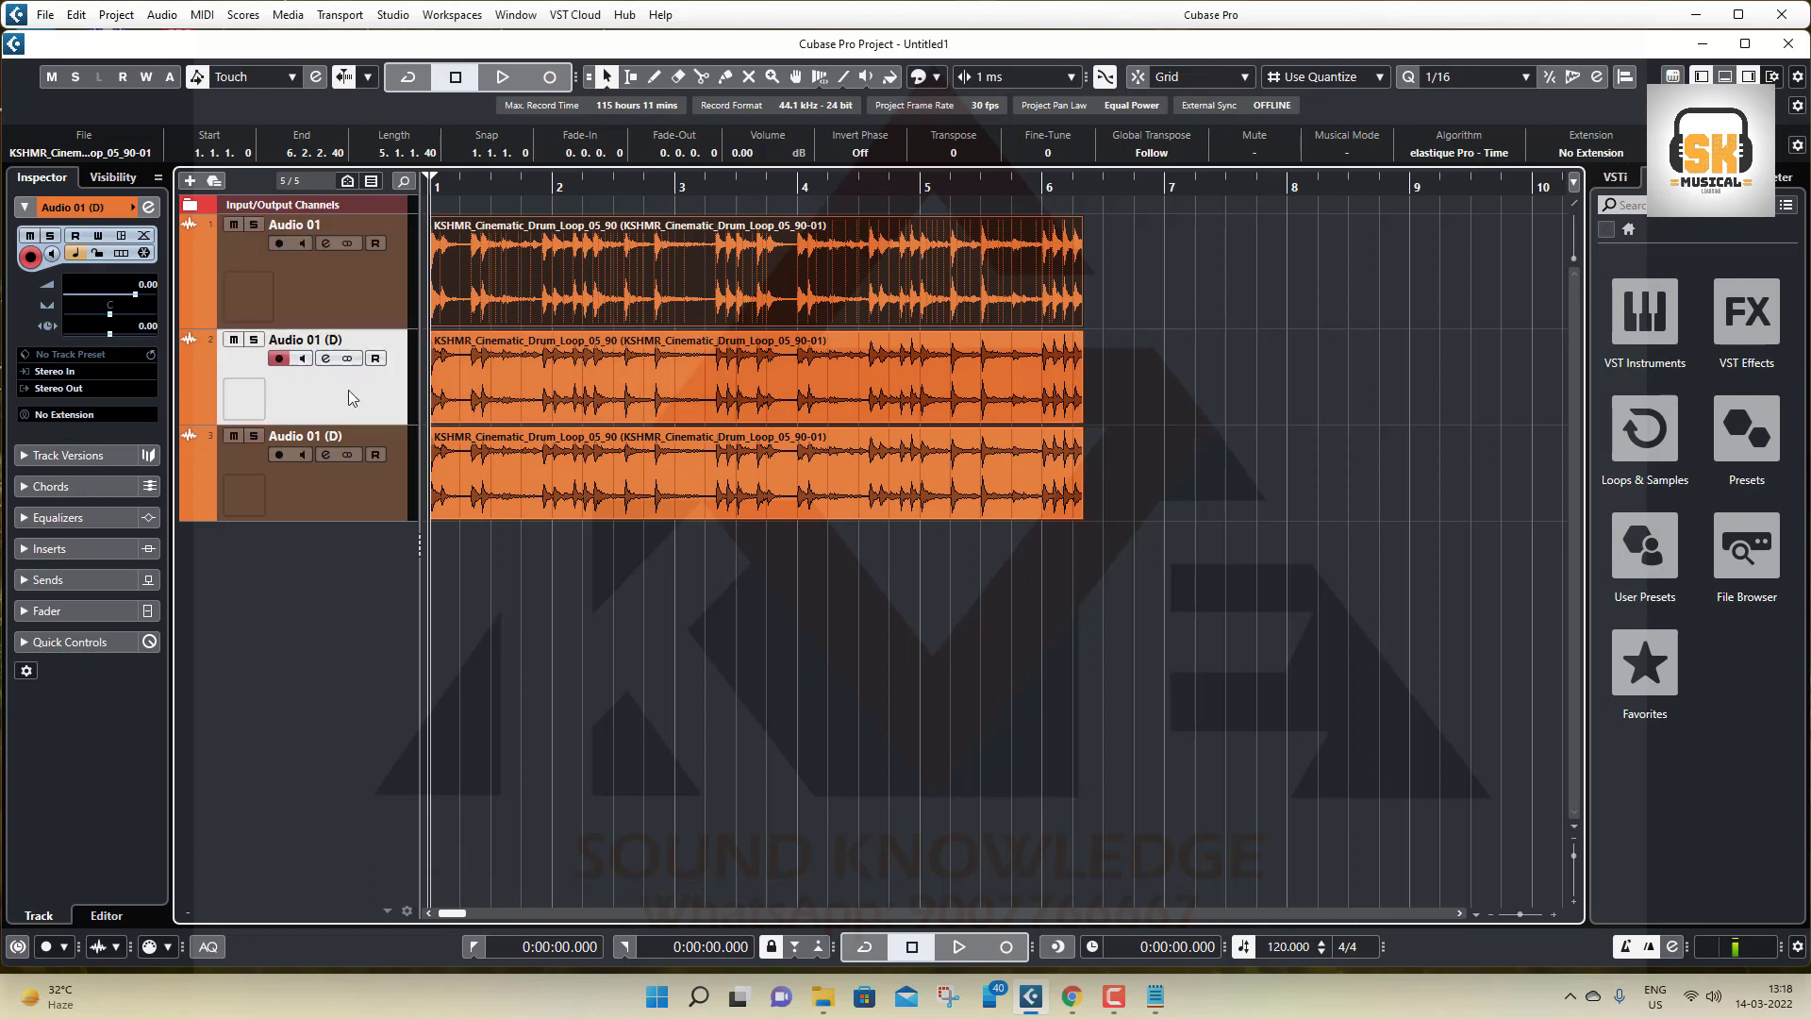
pyautogui.click(370, 287)
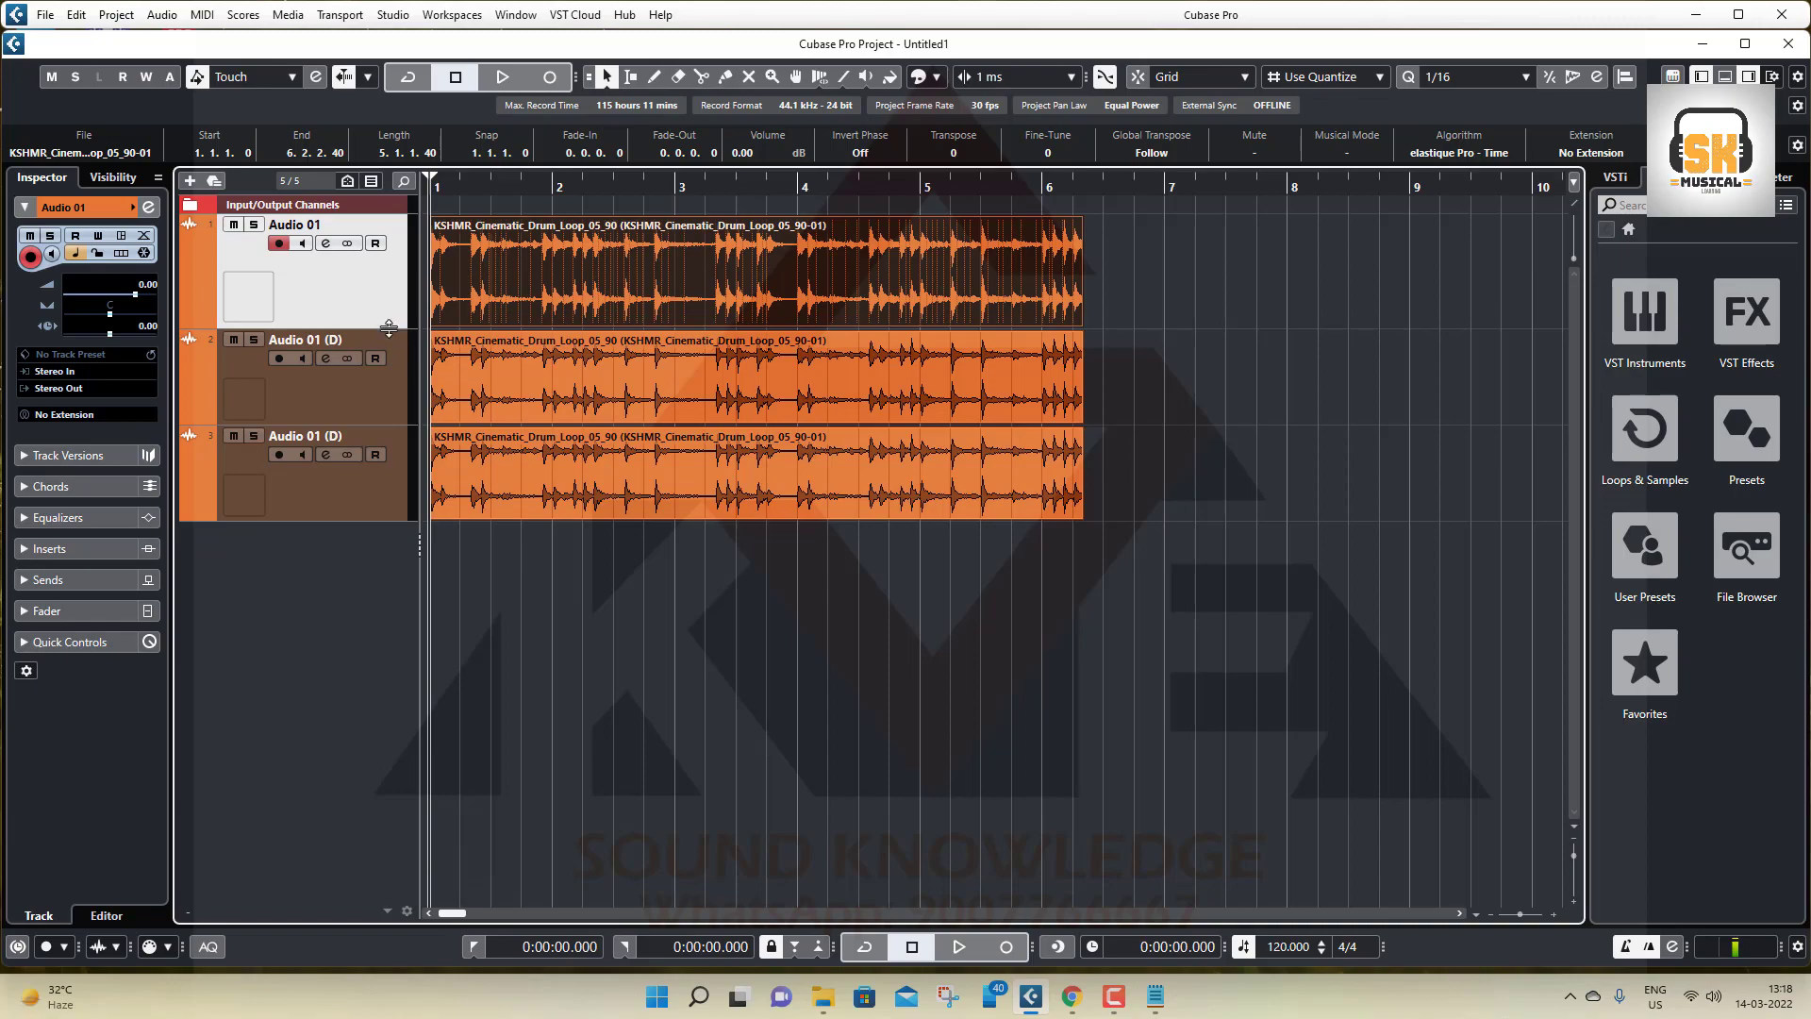
pyautogui.moveTo(389, 327); pyautogui.dragTo(382, 497)
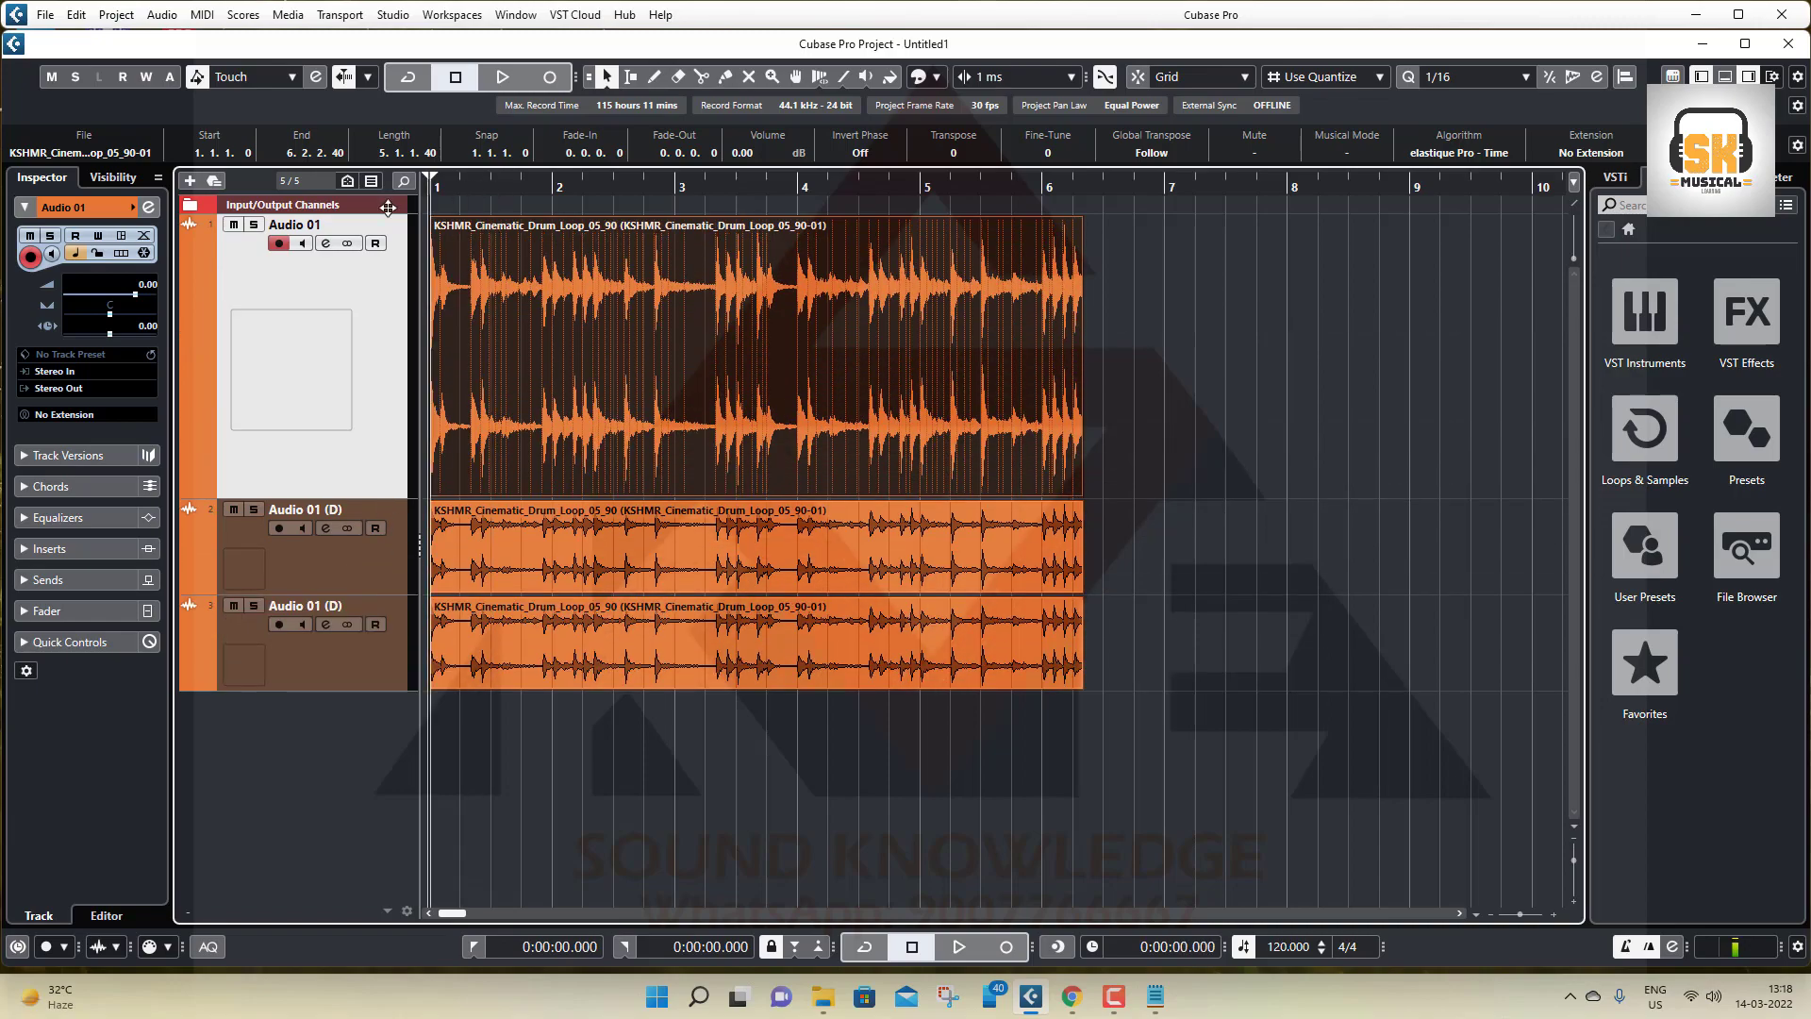
# Step: Solo the Audio 01 track at the beginning of the drum loop
pyautogui.press('h')
pyautogui.press('h')
pyautogui.press('h')
pyautogui.press('h')
pyautogui.press('h')
pyautogui.press('h')
pyautogui.press('h')
pyautogui.press('h')
pyautogui.press('h')
pyautogui.press('h')
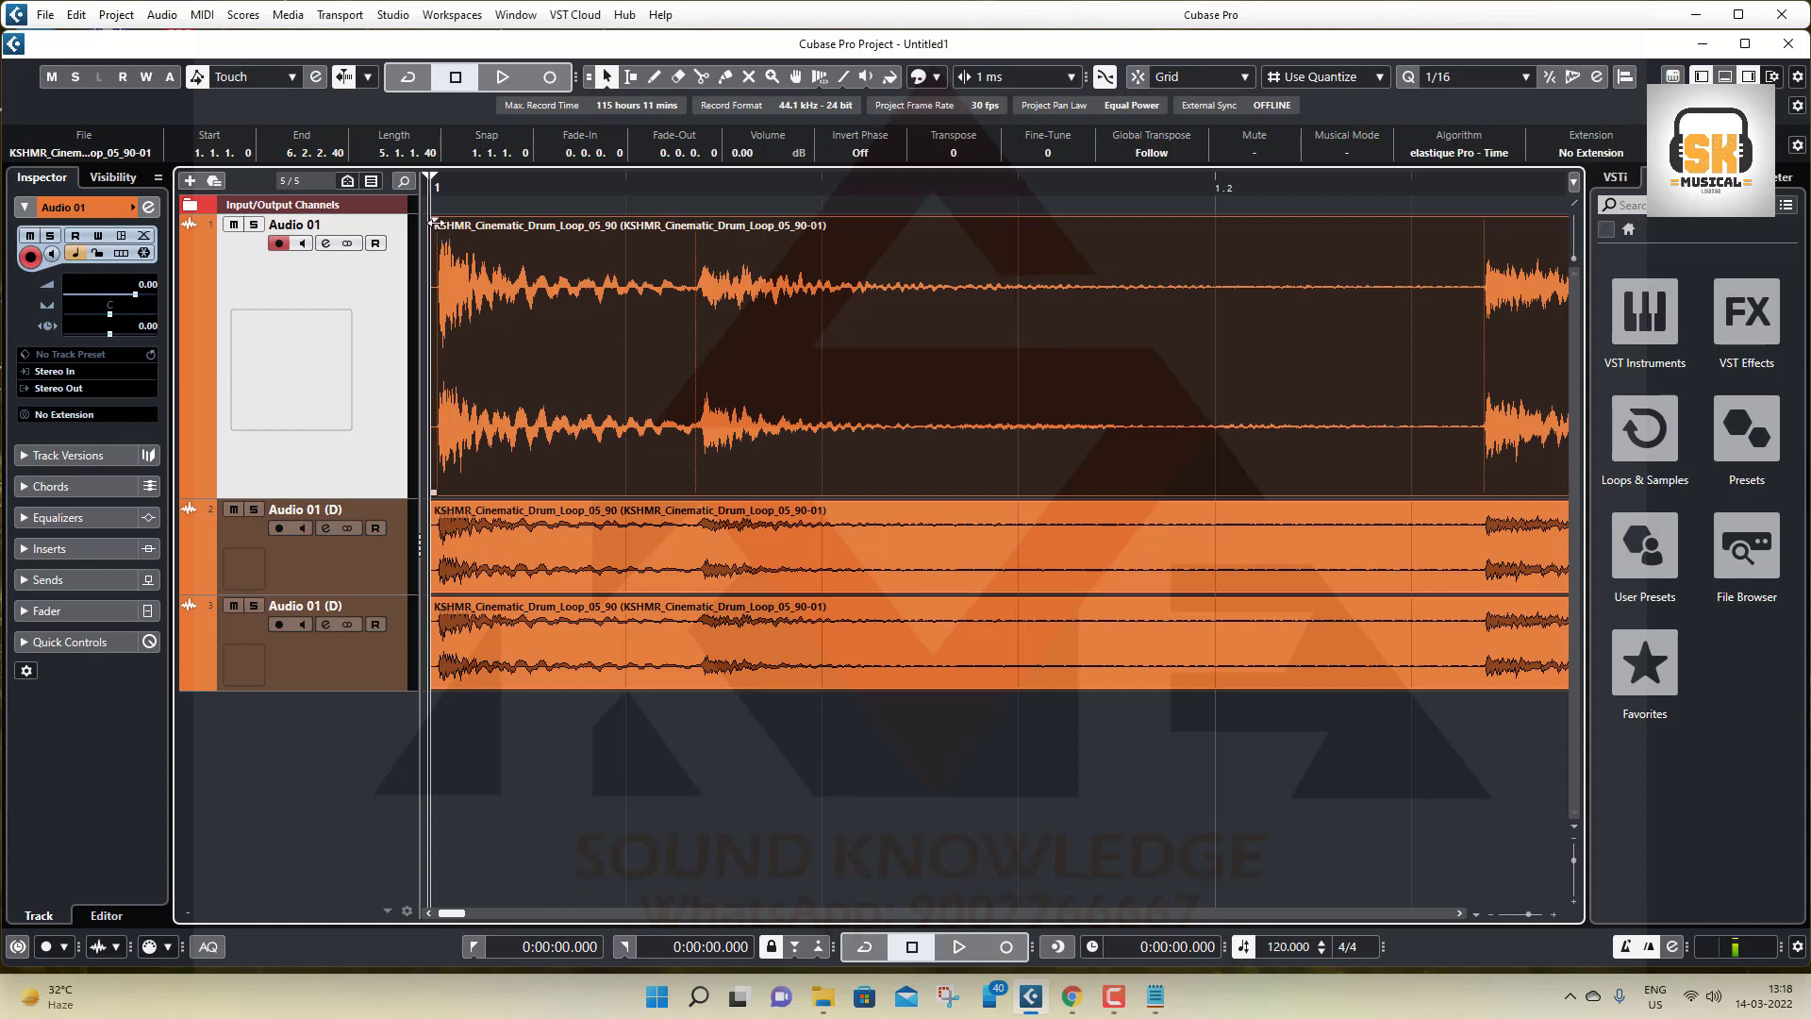
pyautogui.click(254, 224)
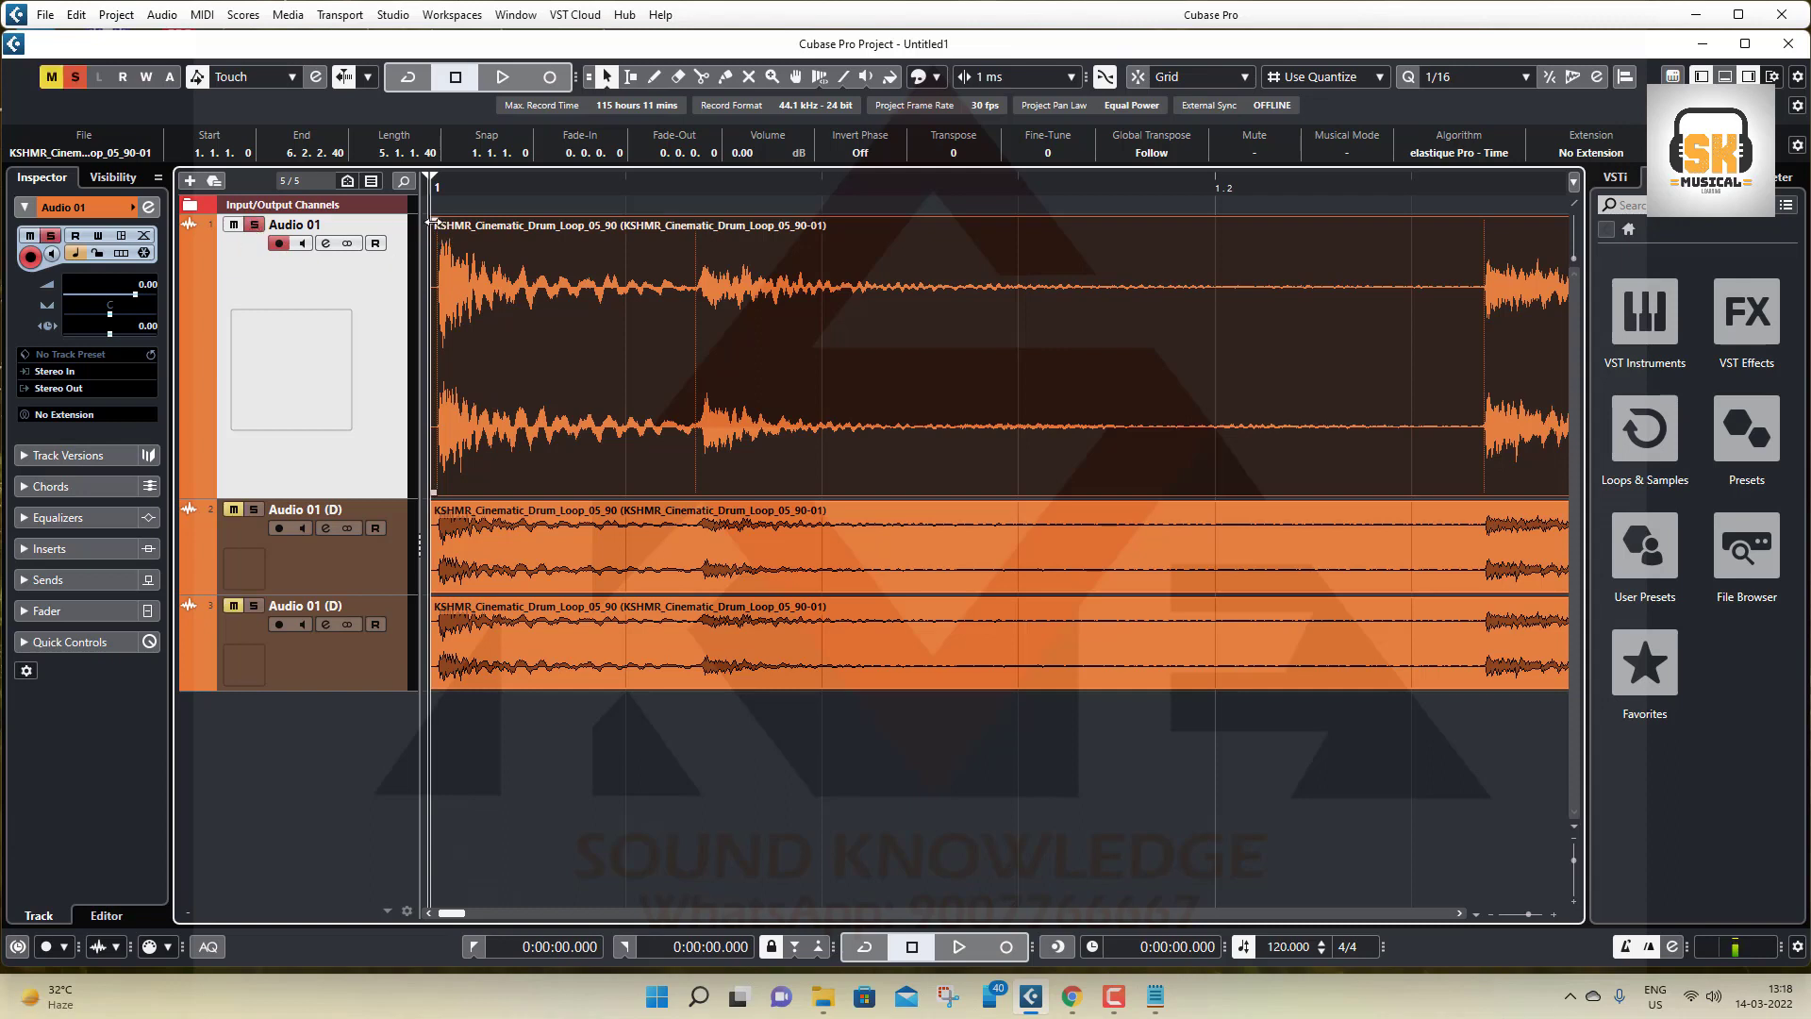
# Step: Trim the start of the Audio 01 event to 1.1.1.7 and add a short fade-in of 0.0.0.8
pyautogui.moveTo(434, 219)
pyautogui.mouseDown()
pyautogui.moveTo(917, 267)
pyautogui.moveTo(477, 253)
pyautogui.moveTo(440, 231)
pyautogui.moveTo(444, 196)
pyautogui.moveTo(386, 233)
pyautogui.moveTo(453, 226)
pyautogui.moveTo(434, 218)
pyautogui.mouseUp()
pyautogui.moveTo(434, 492); pyautogui.dragTo(455, 492)
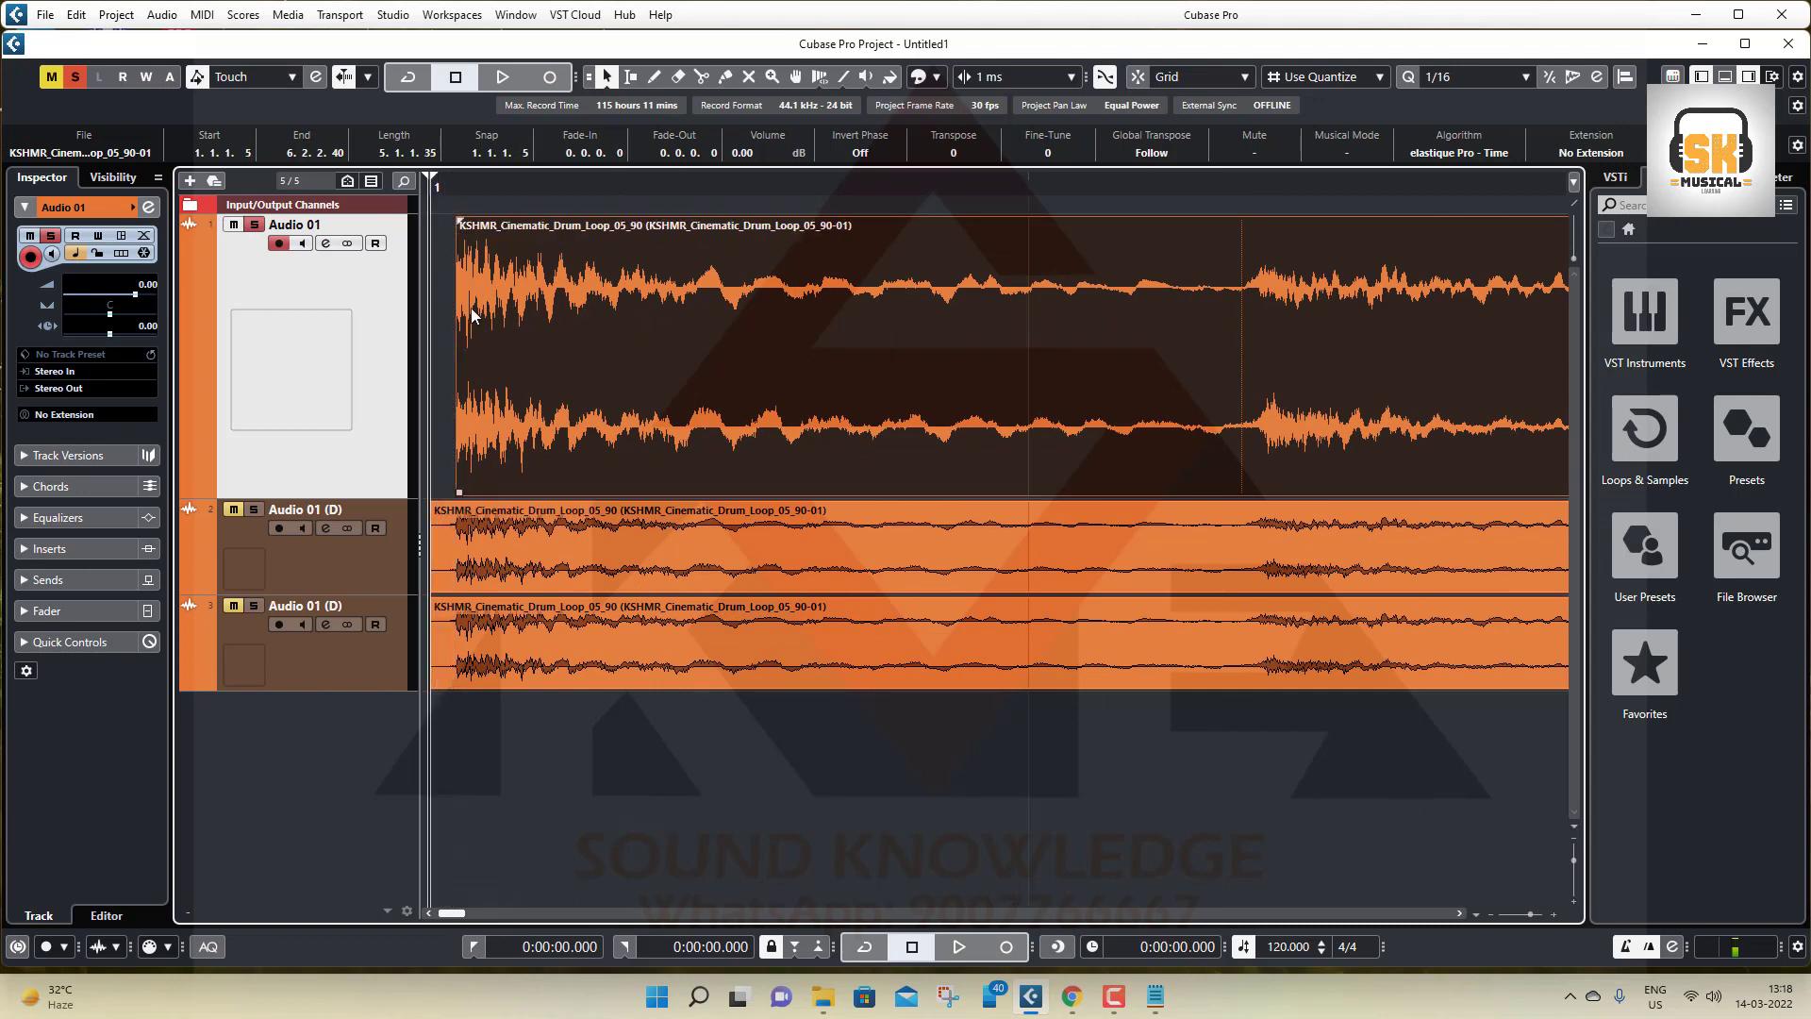
pyautogui.moveTo(456, 224); pyautogui.dragTo(501, 235)
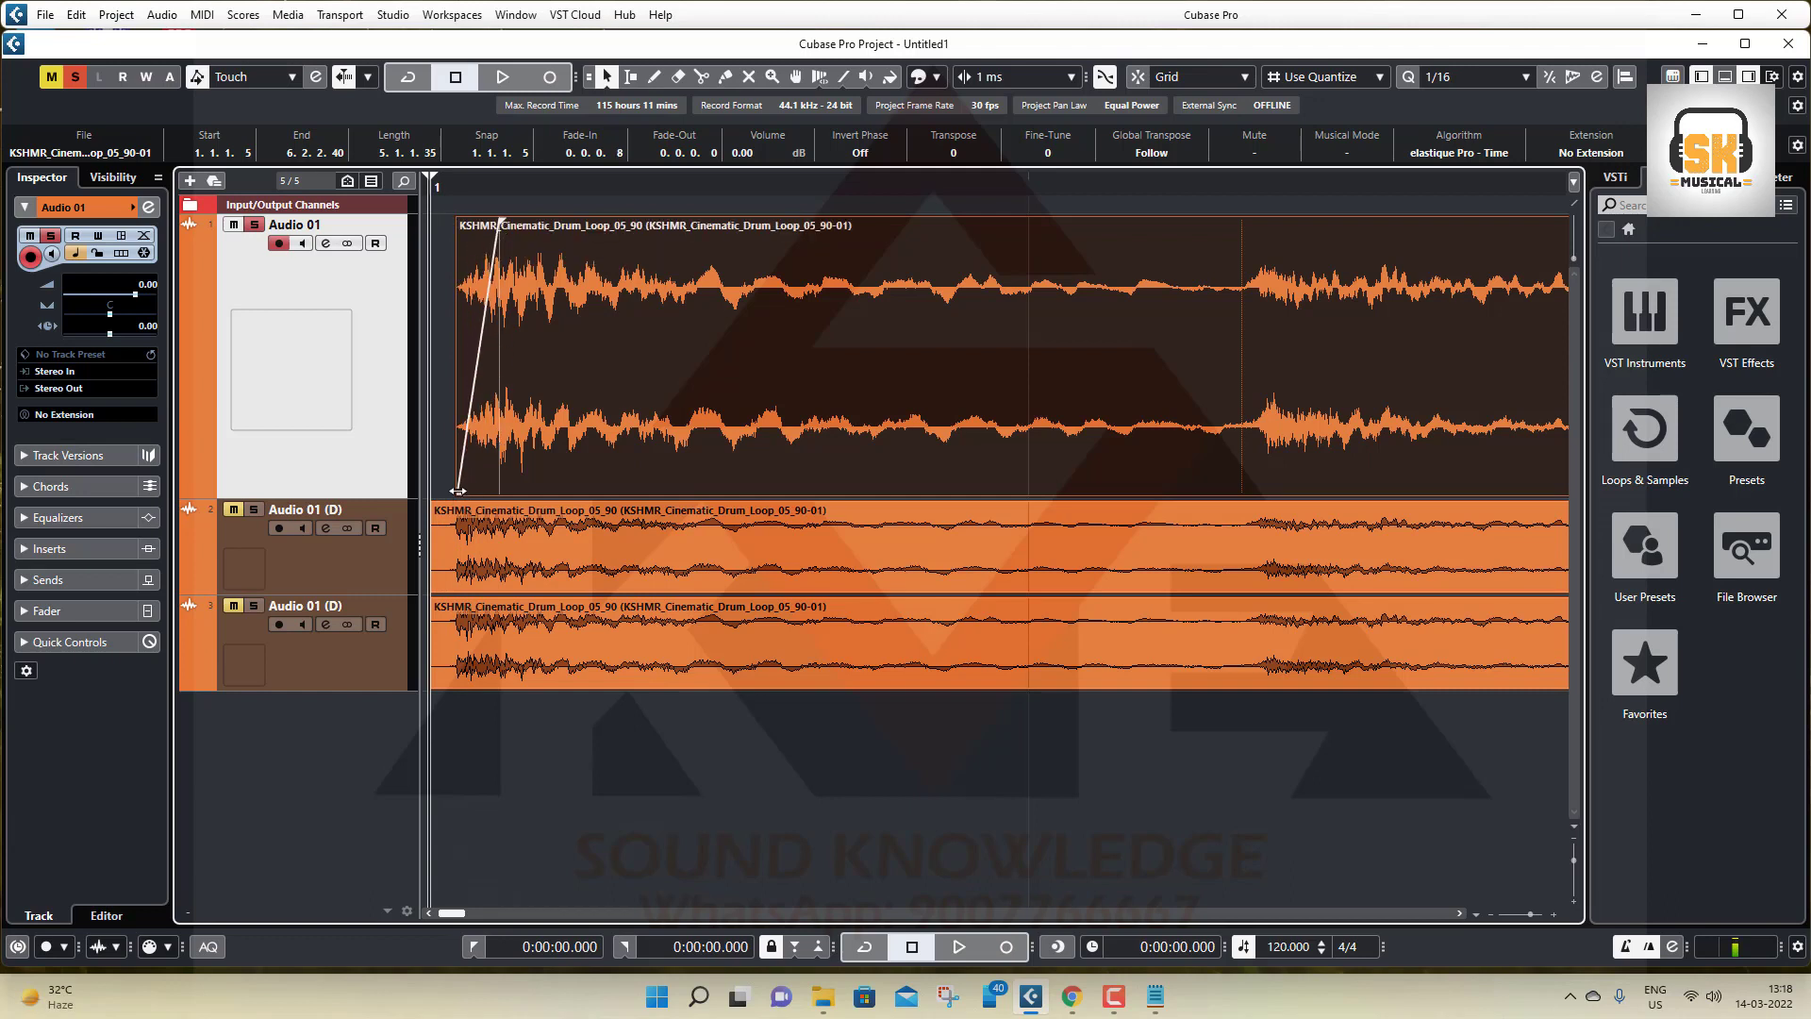
pyautogui.moveTo(458, 492); pyautogui.dragTo(462, 492)
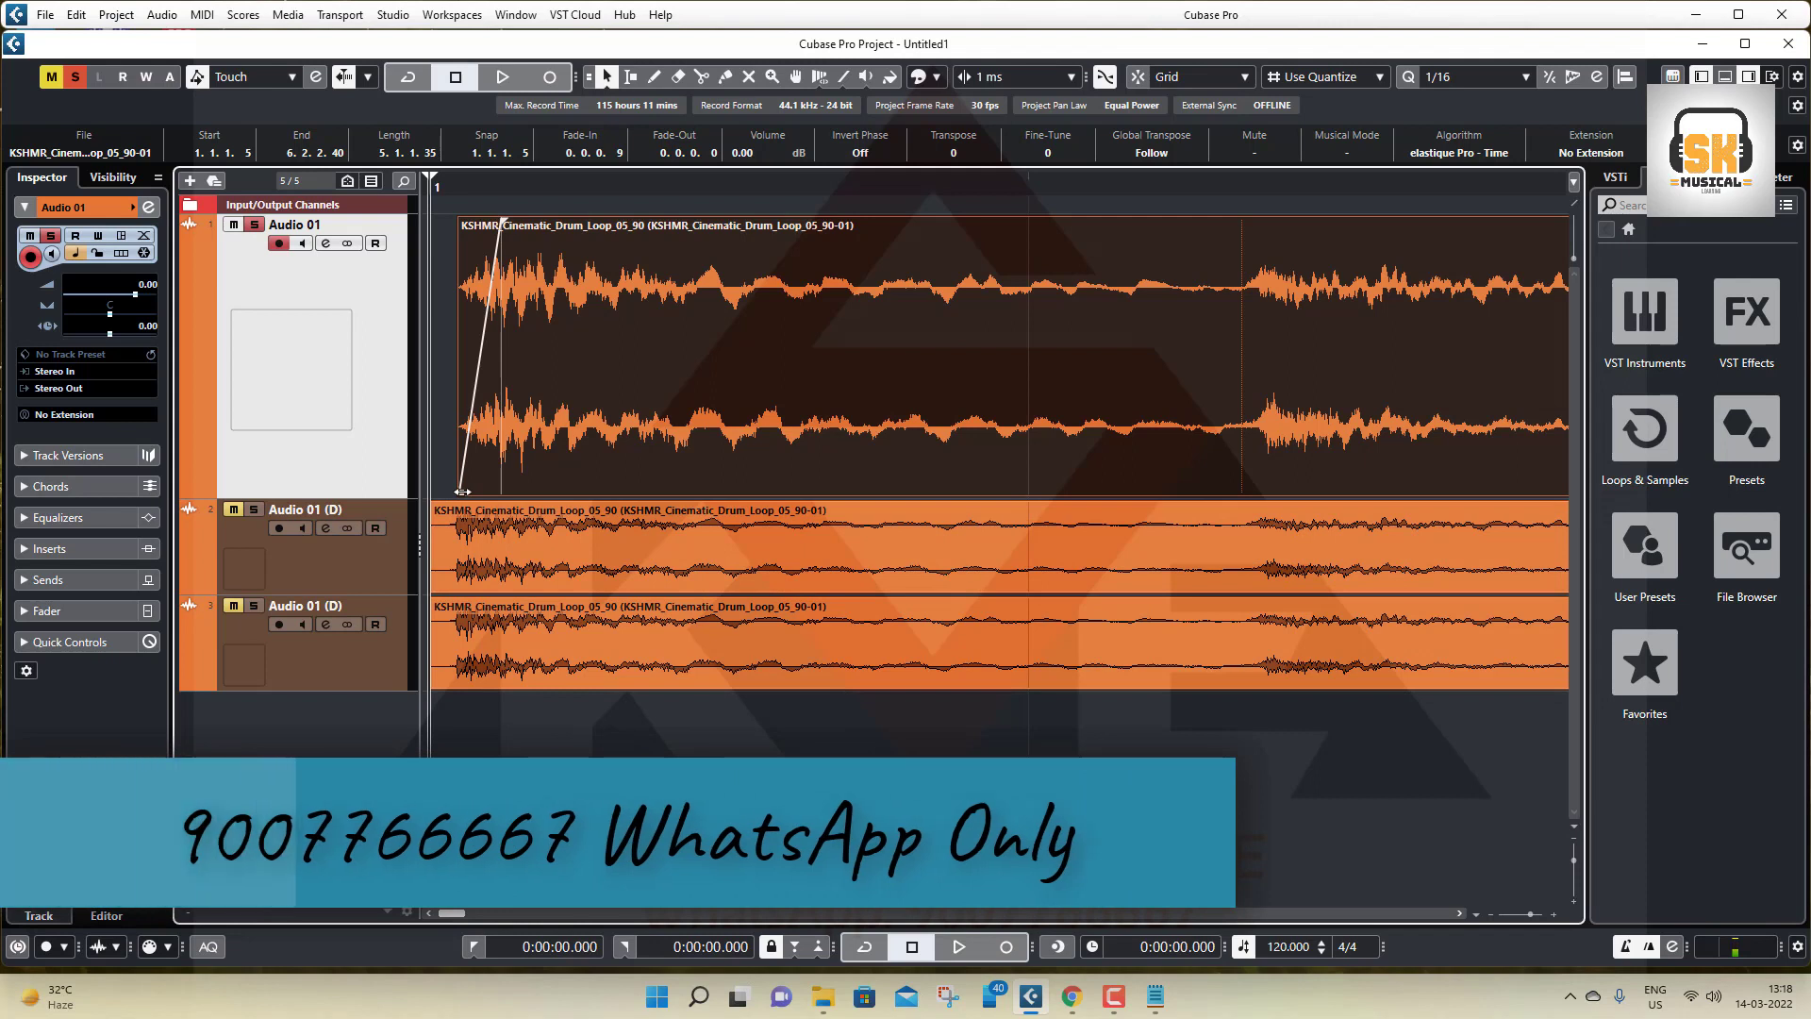
pyautogui.moveTo(462, 491); pyautogui.dragTo(469, 492)
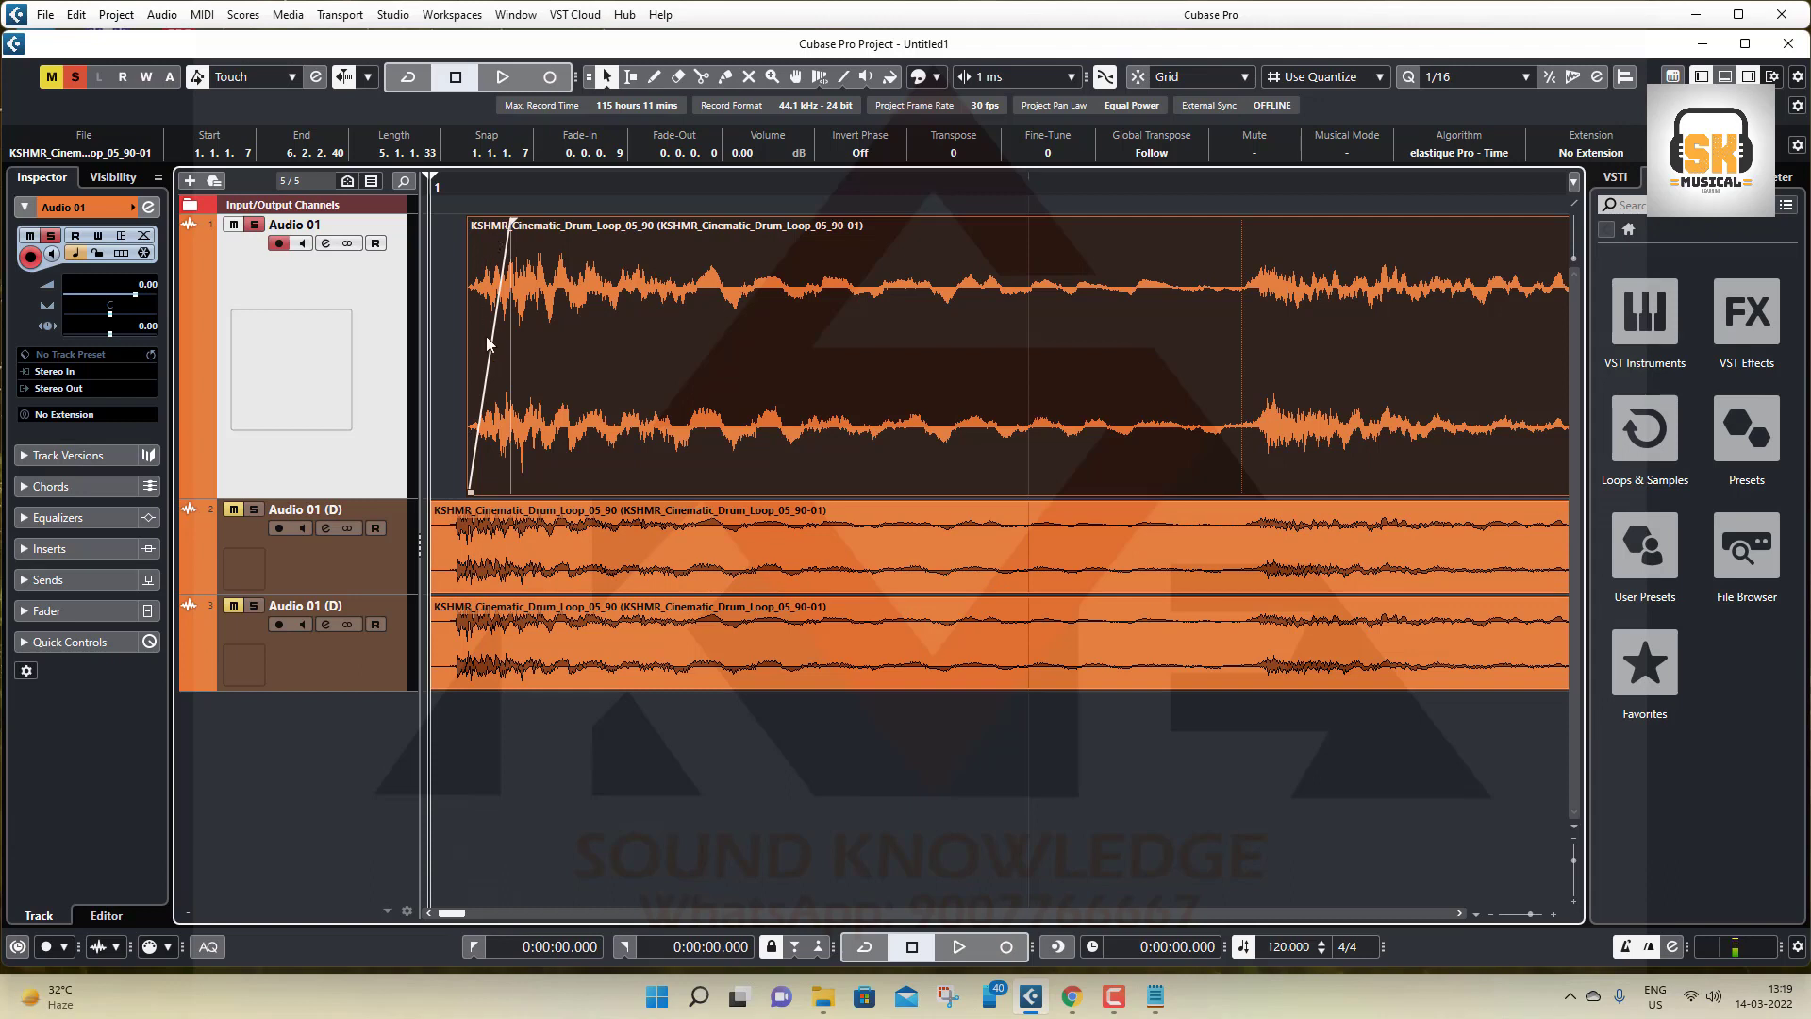
# Step: Extend the start of the Audio 01 event back to 1.1.1.0
pyautogui.hotkey('ctrl', 'n')
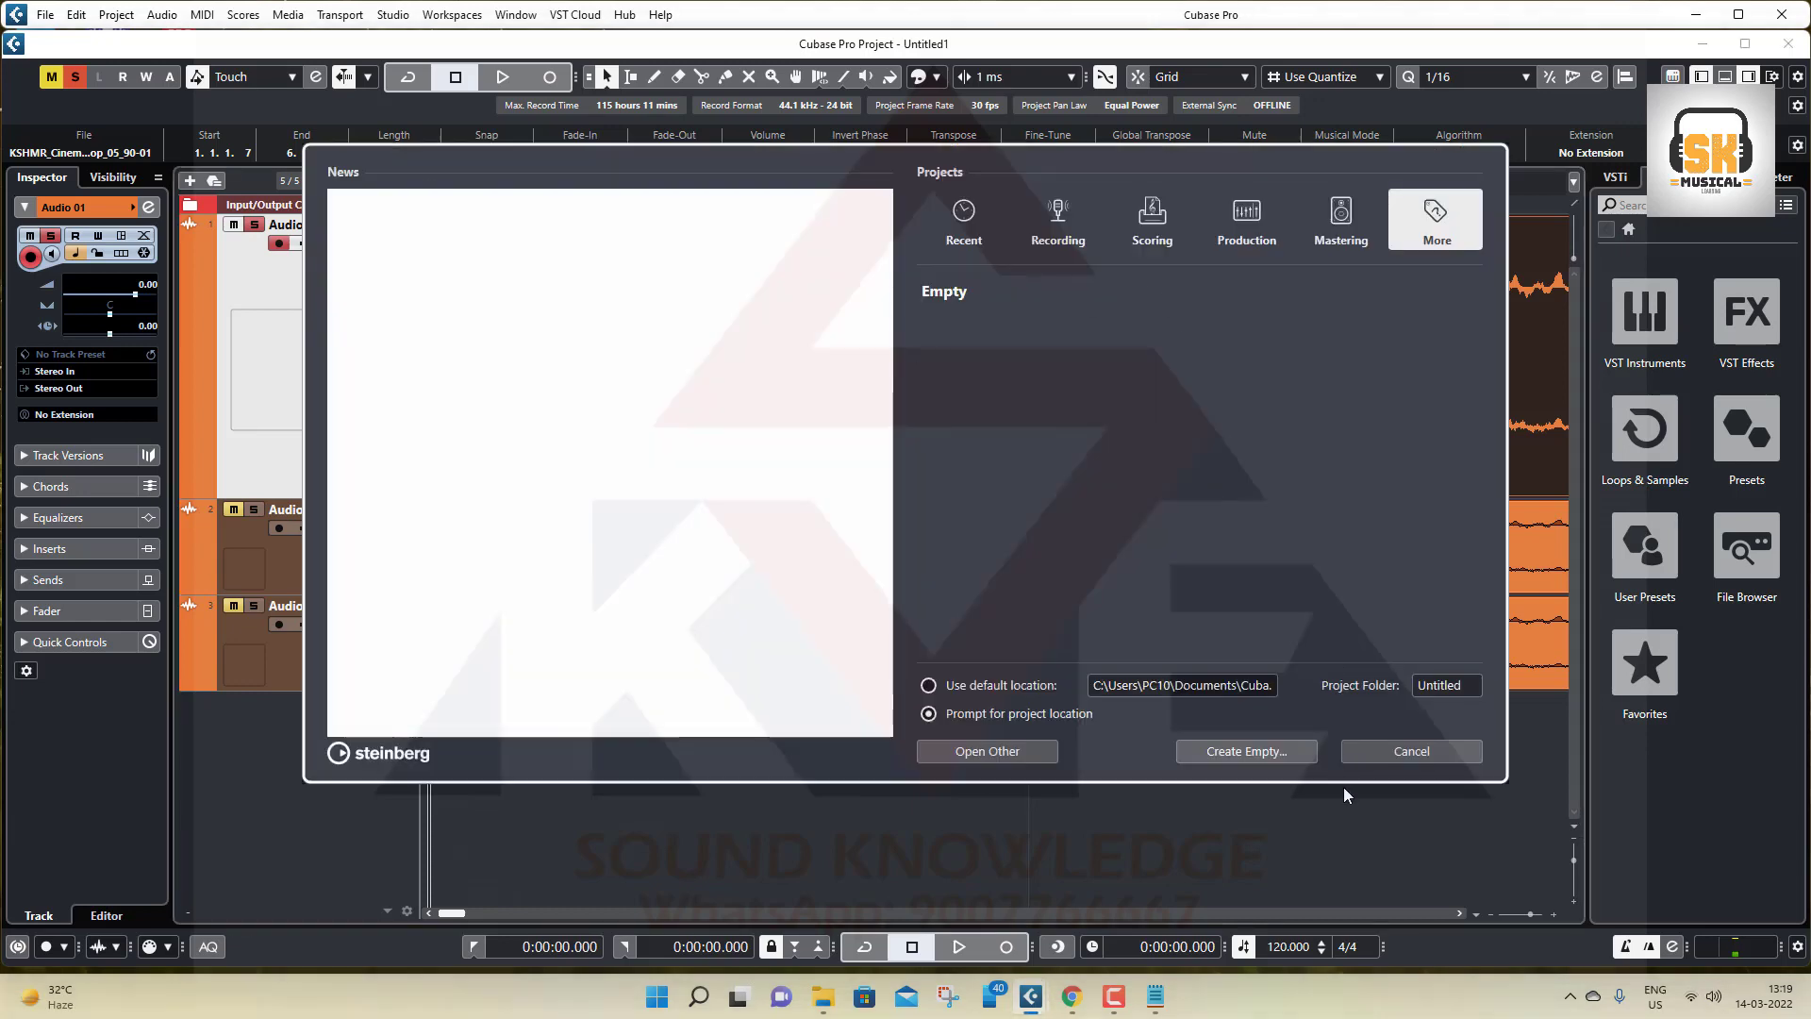
pyautogui.click(1409, 751)
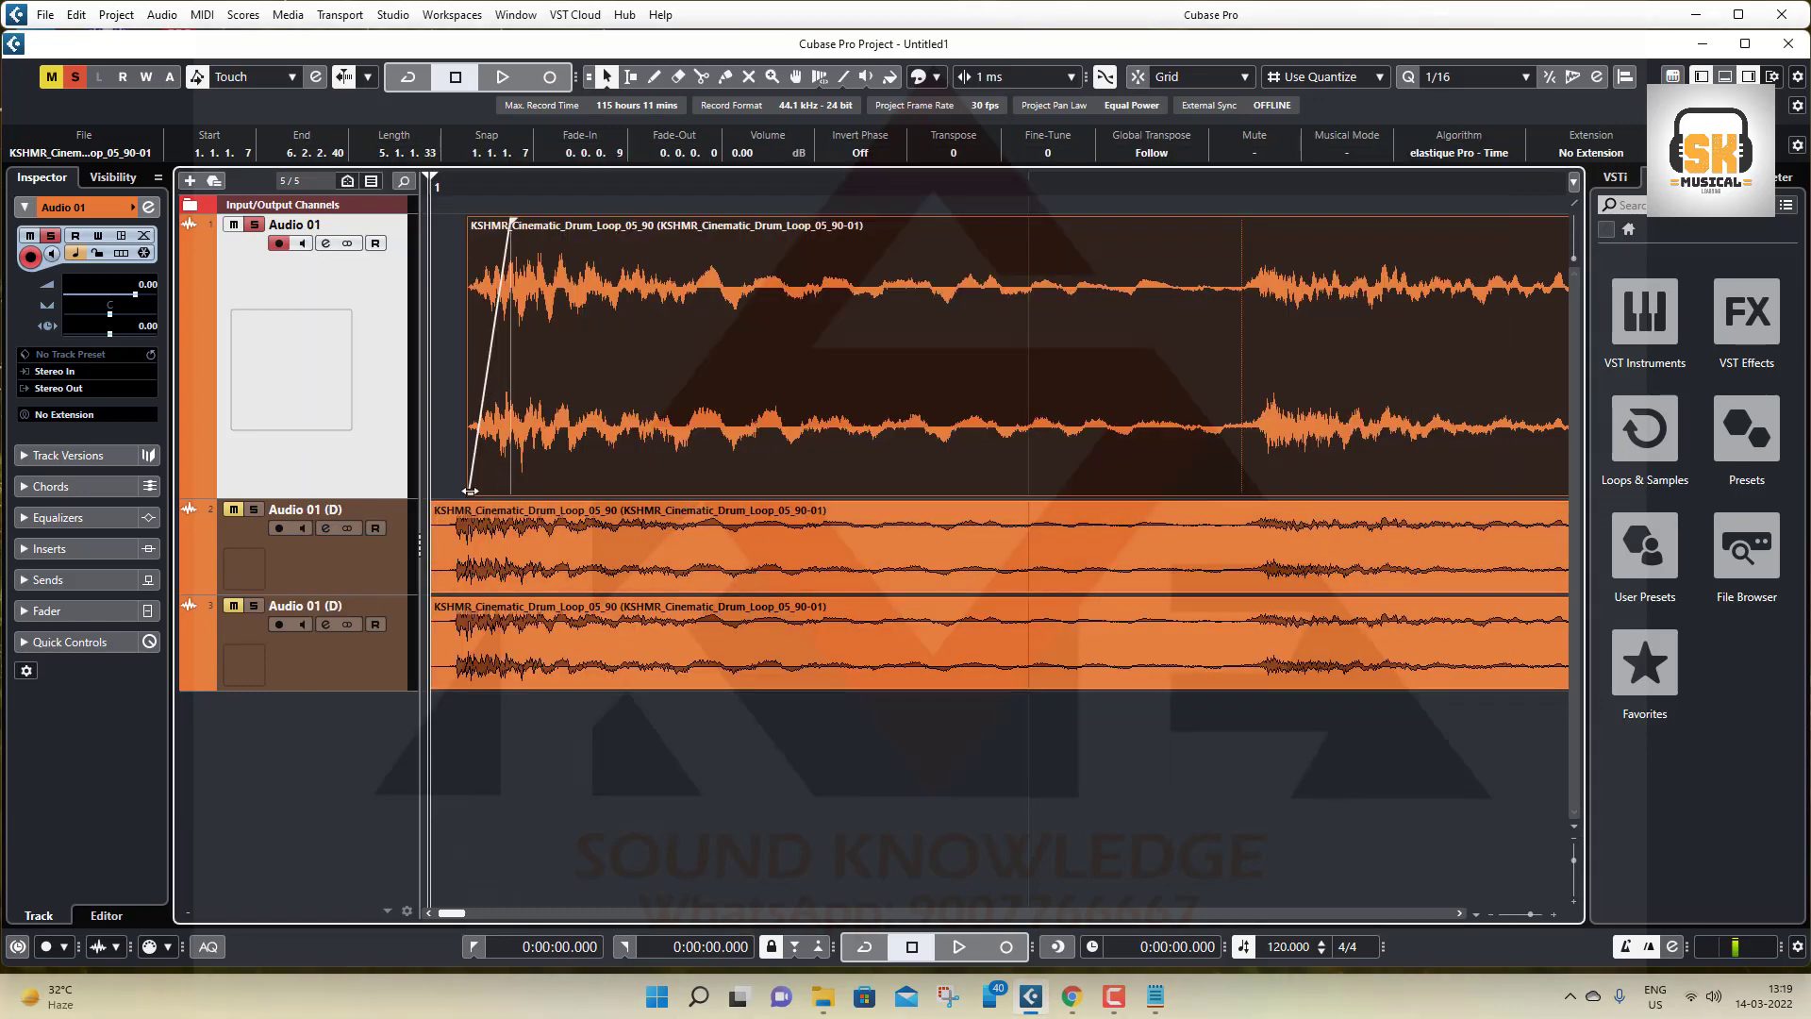
pyautogui.moveTo(469, 491); pyautogui.dragTo(430, 483)
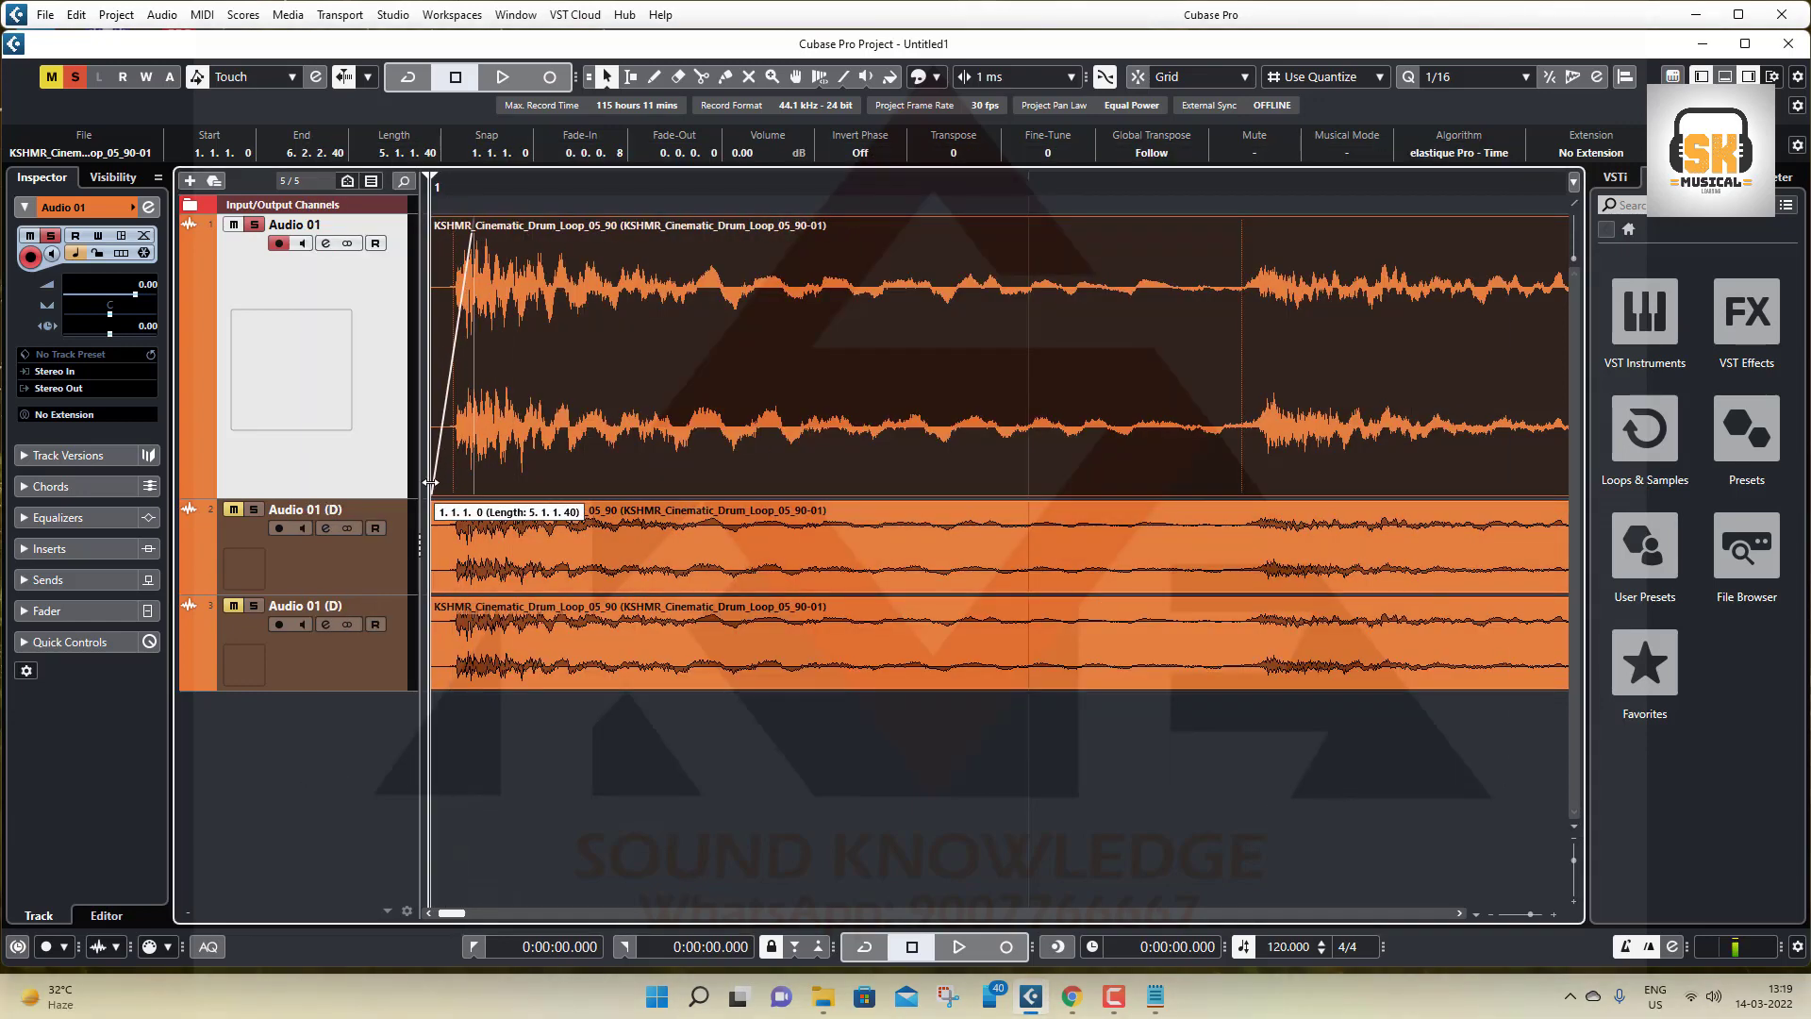
# Step: Search the key commands for "fade in" and look through the Process commands, including Fade Out, in an enlarged dialog
pyautogui.click(77, 14)
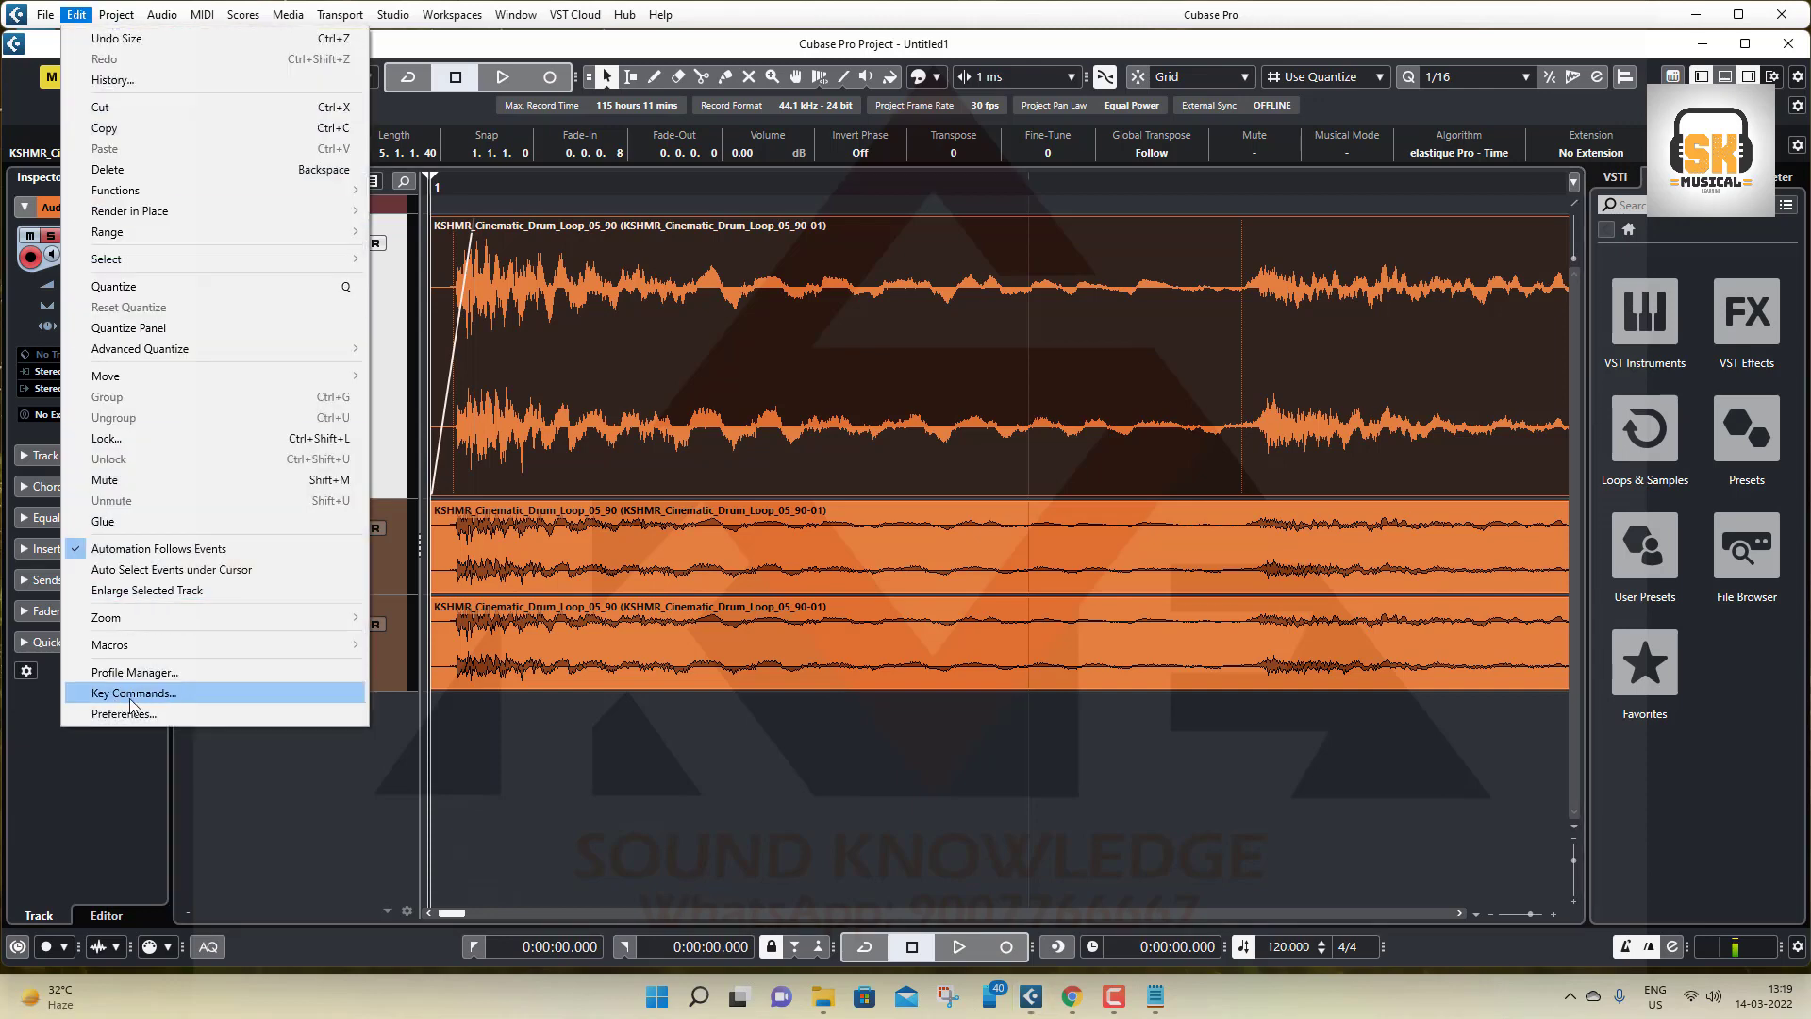
pyautogui.click(131, 696)
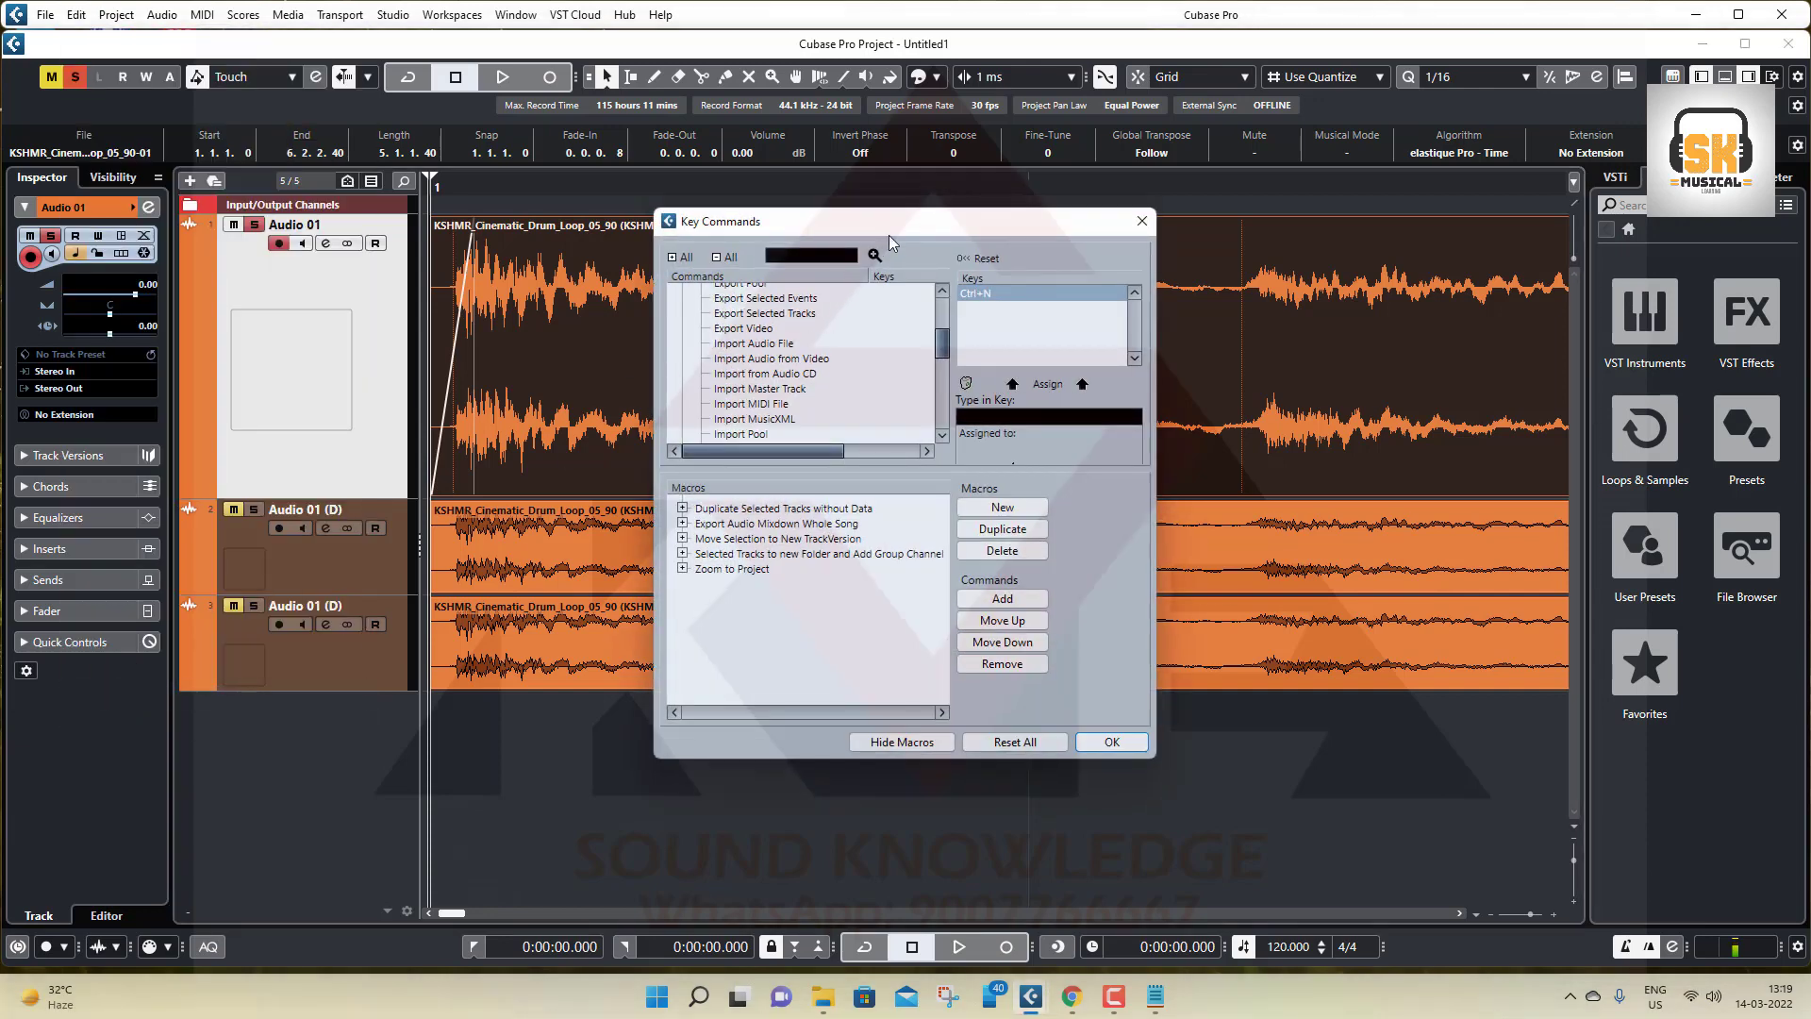
pyautogui.moveTo(926, 213); pyautogui.dragTo(878, 241)
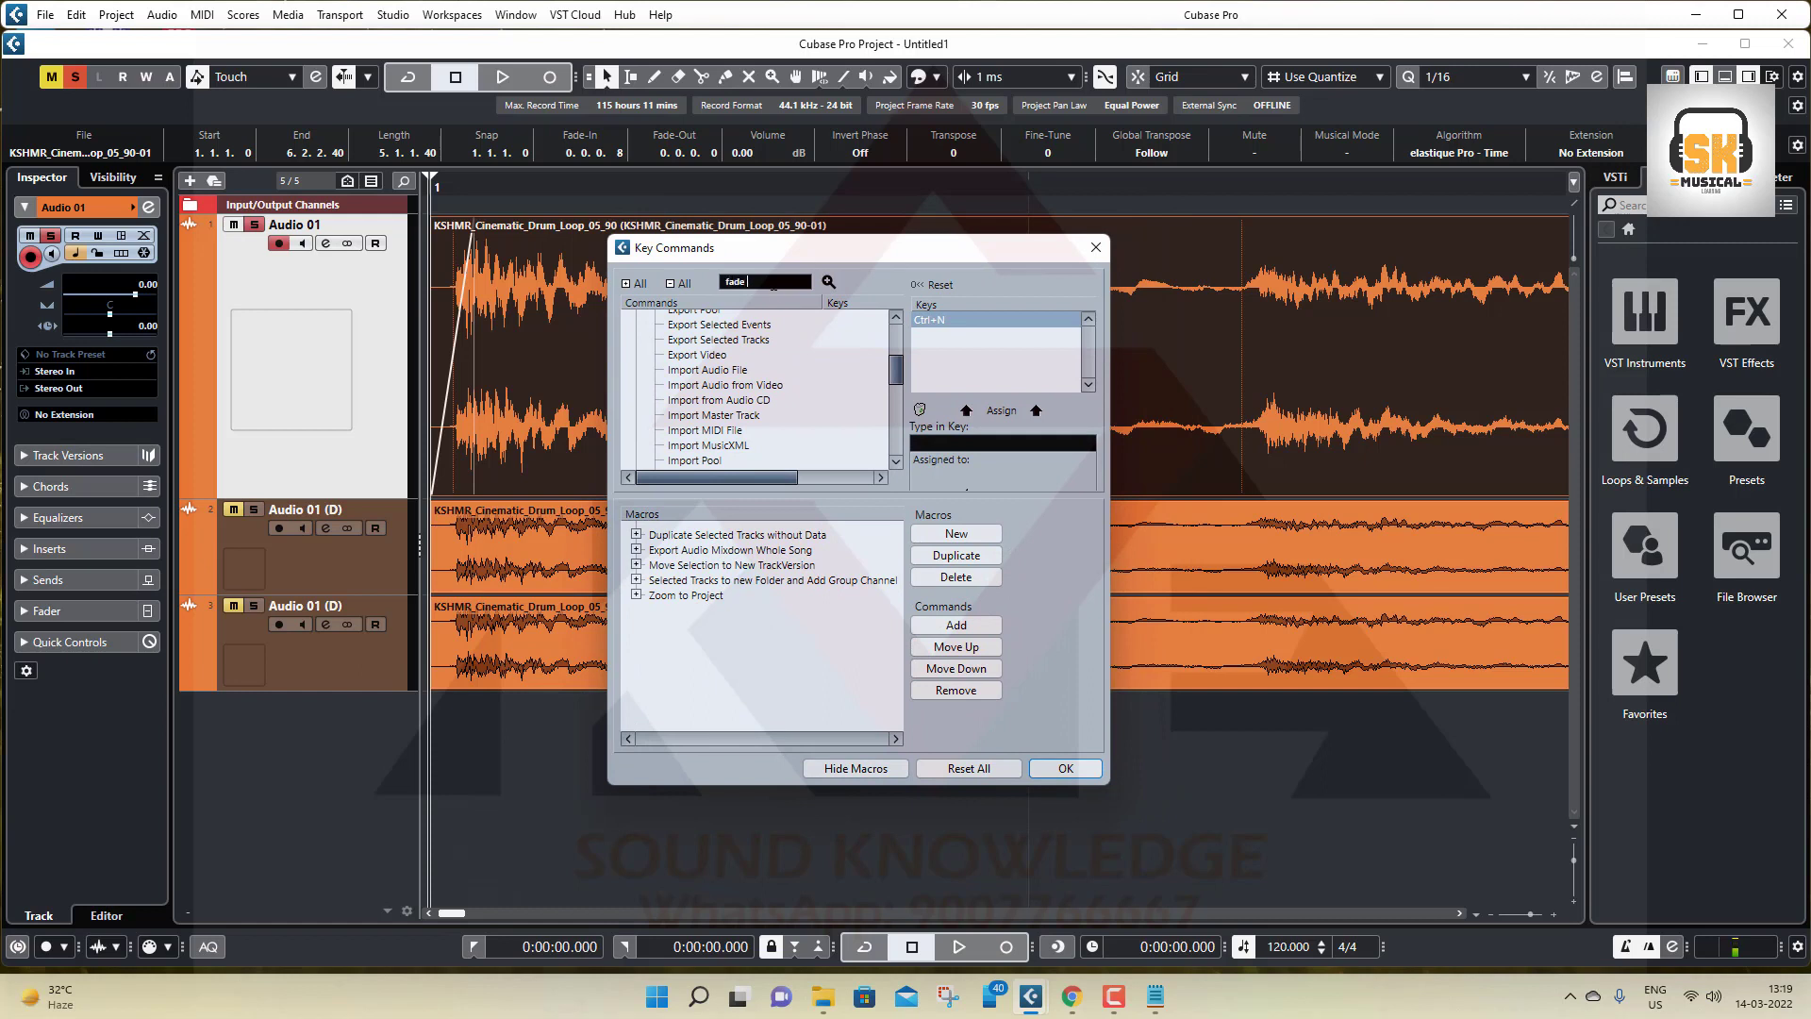
pyautogui.press('Return')
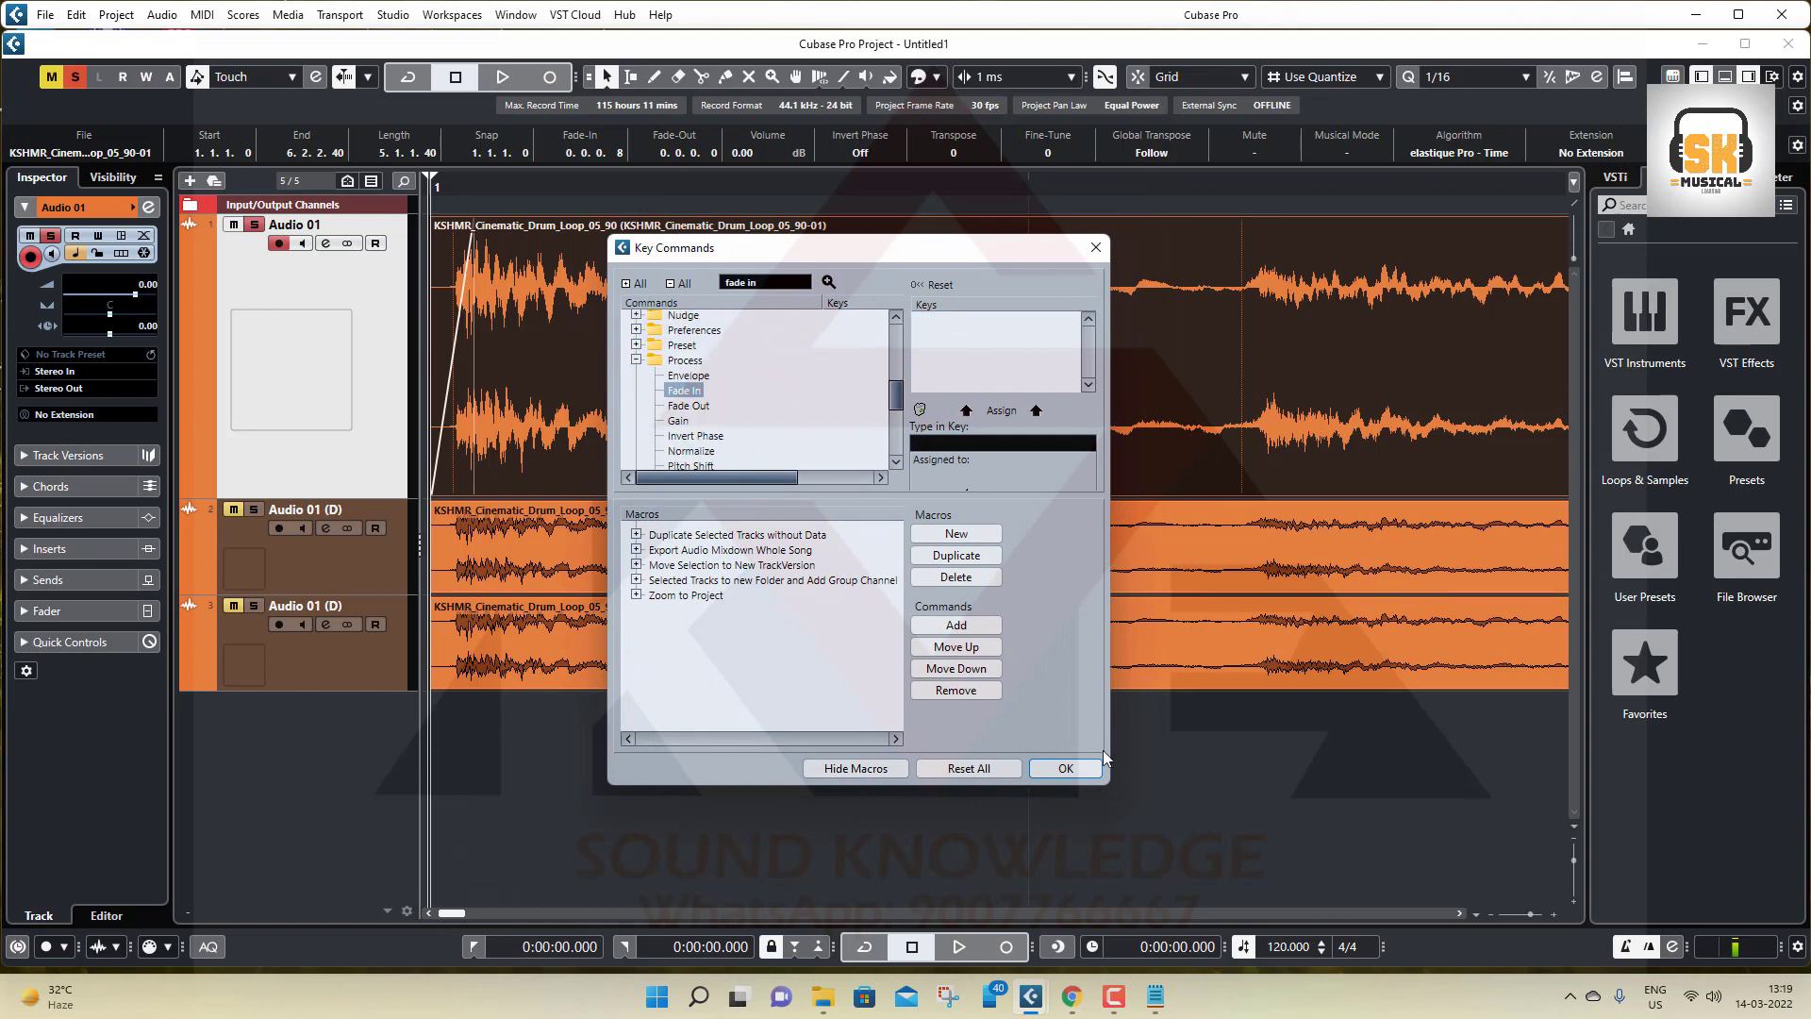
pyautogui.moveTo(1107, 791); pyautogui.dragTo(1306, 968)
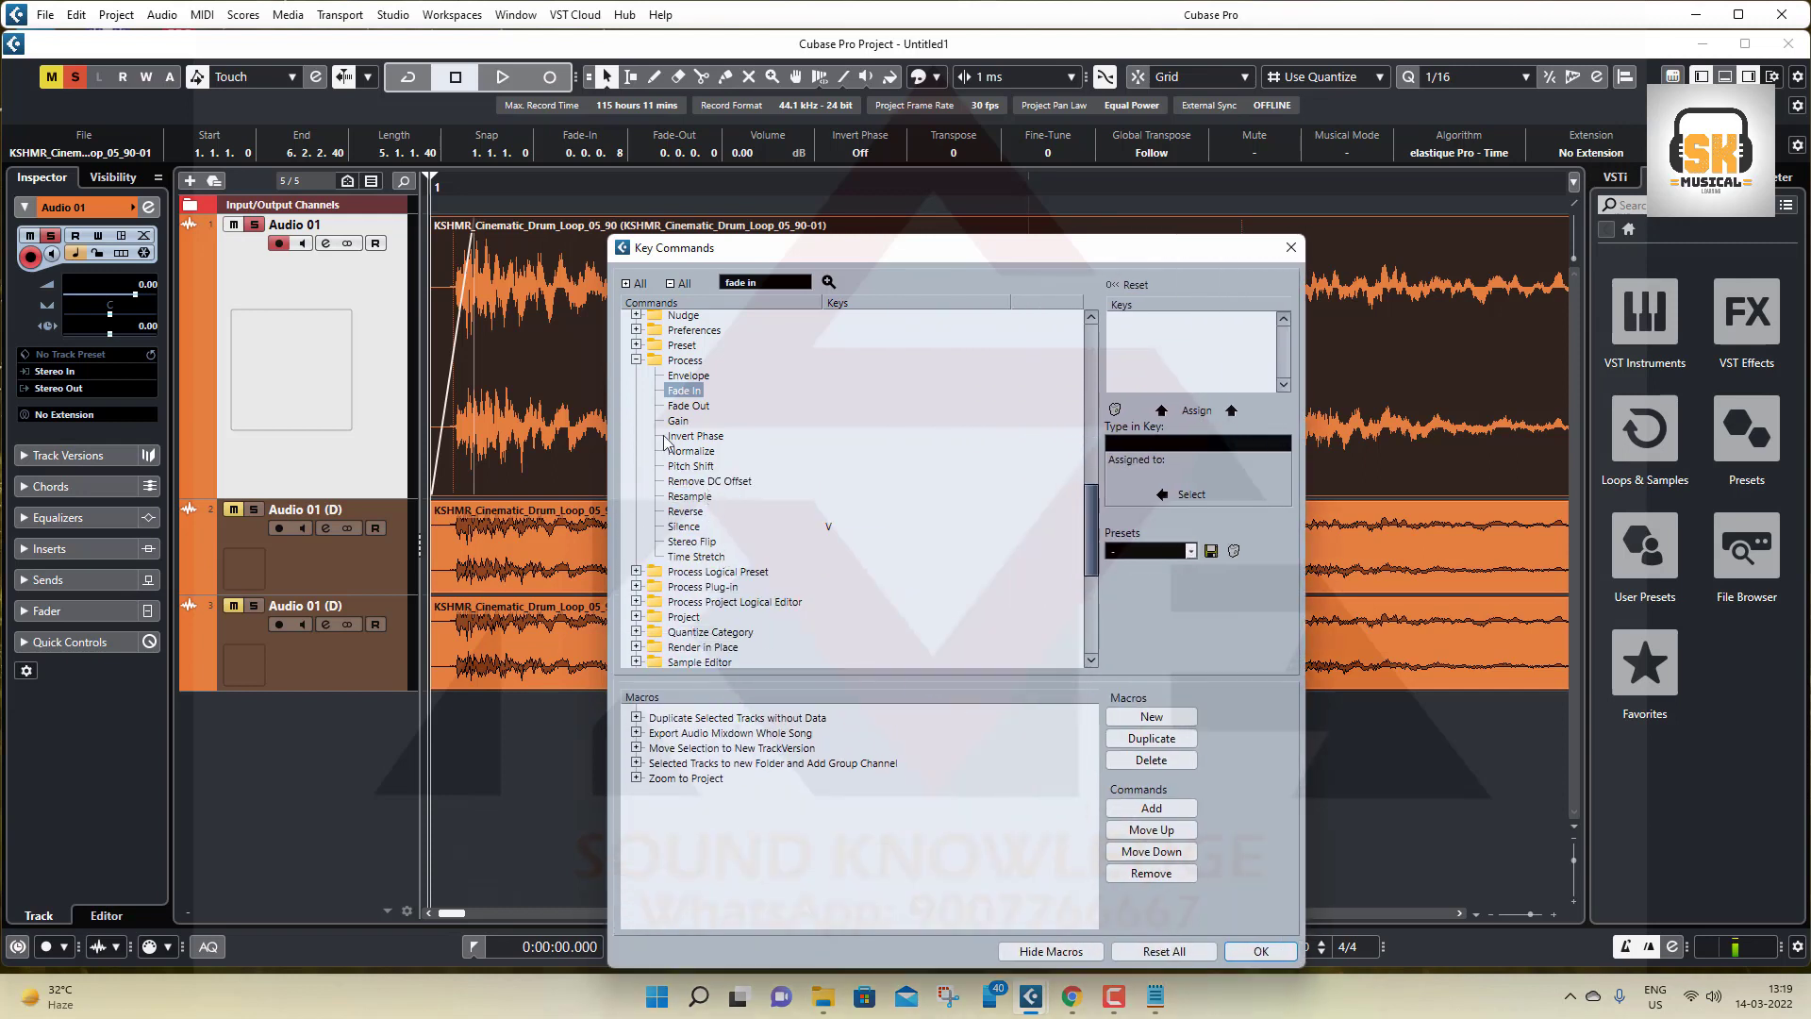
pyautogui.click(689, 405)
pyautogui.scroll(-2, 713, 545)
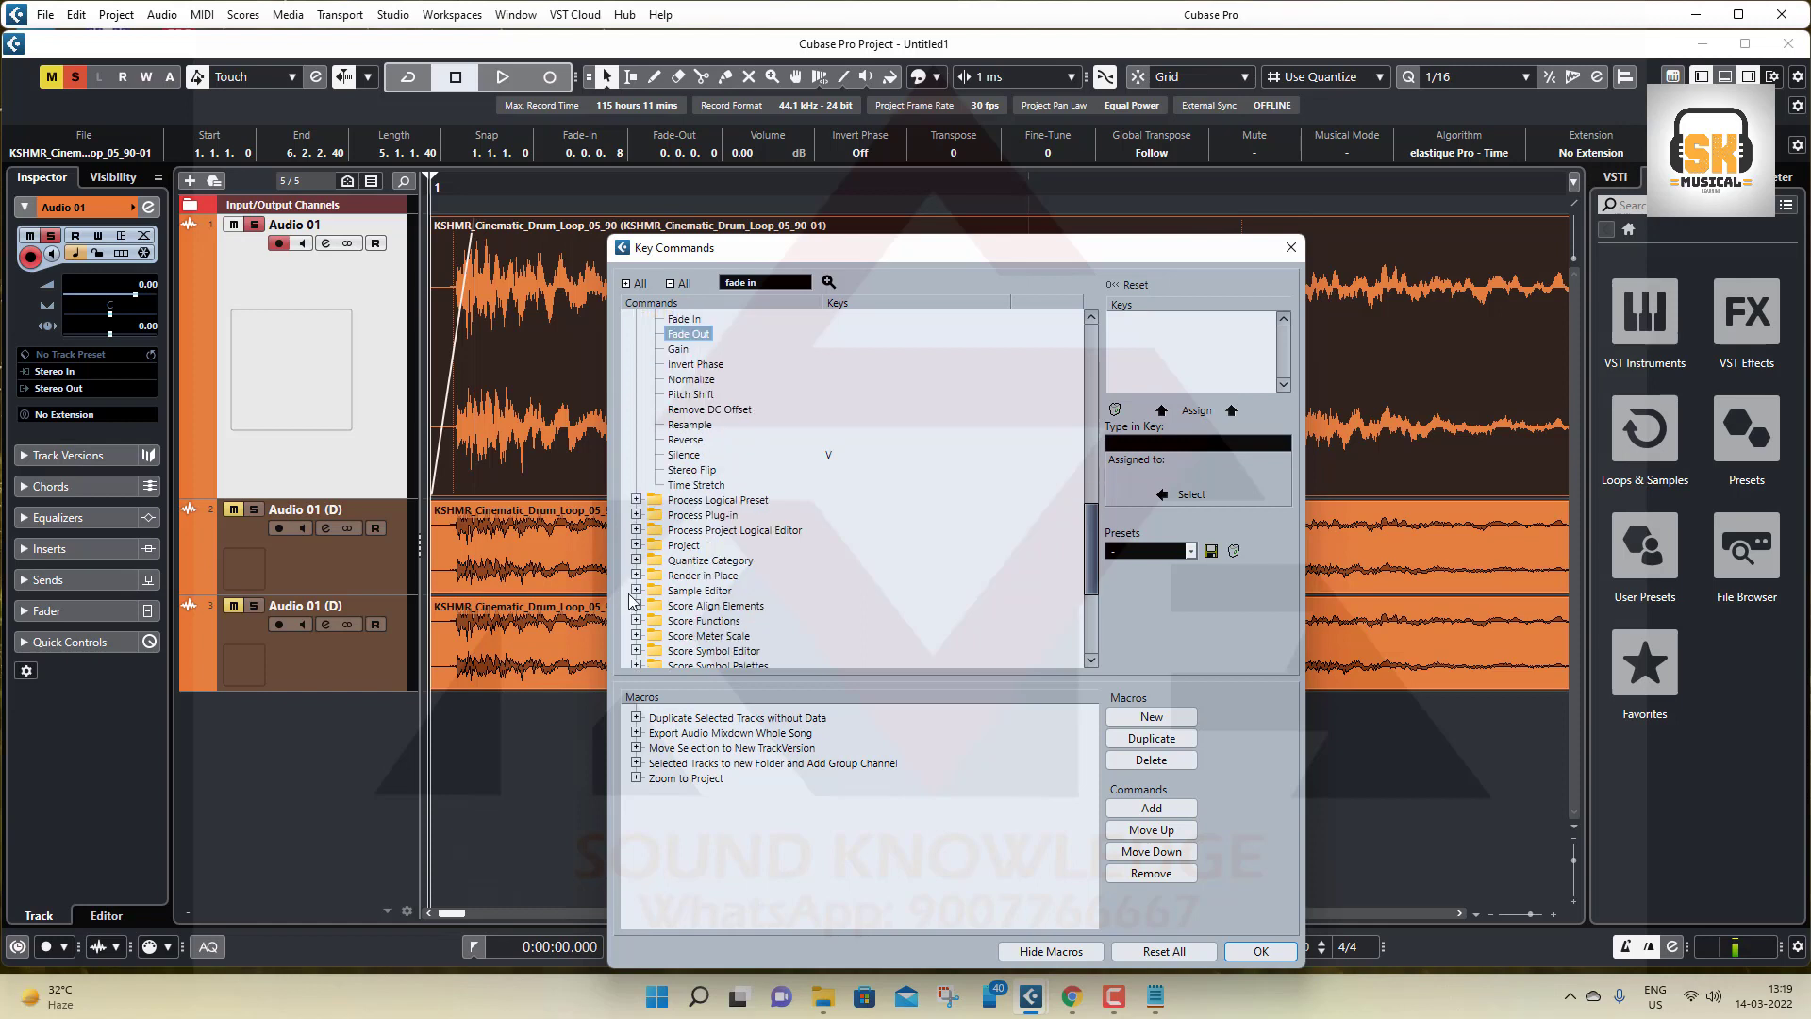
pyautogui.click(773, 285)
pyautogui.click(1113, 995)
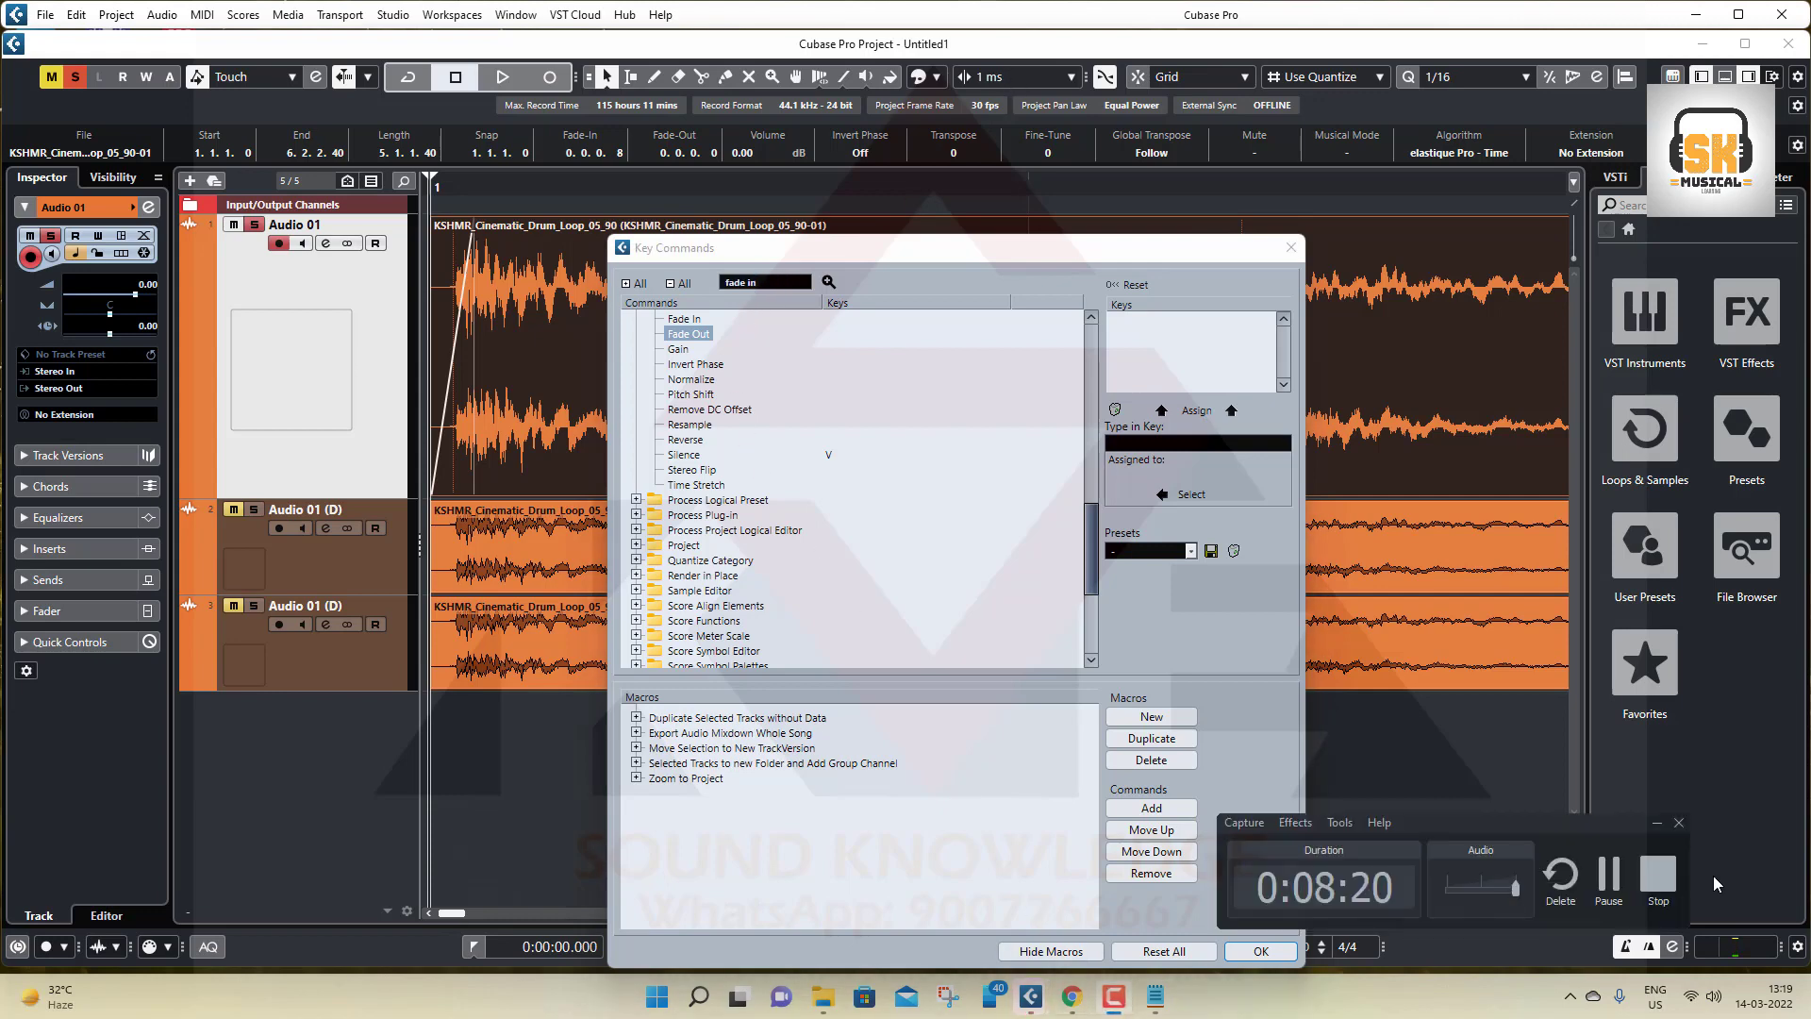
pyautogui.click(1611, 876)
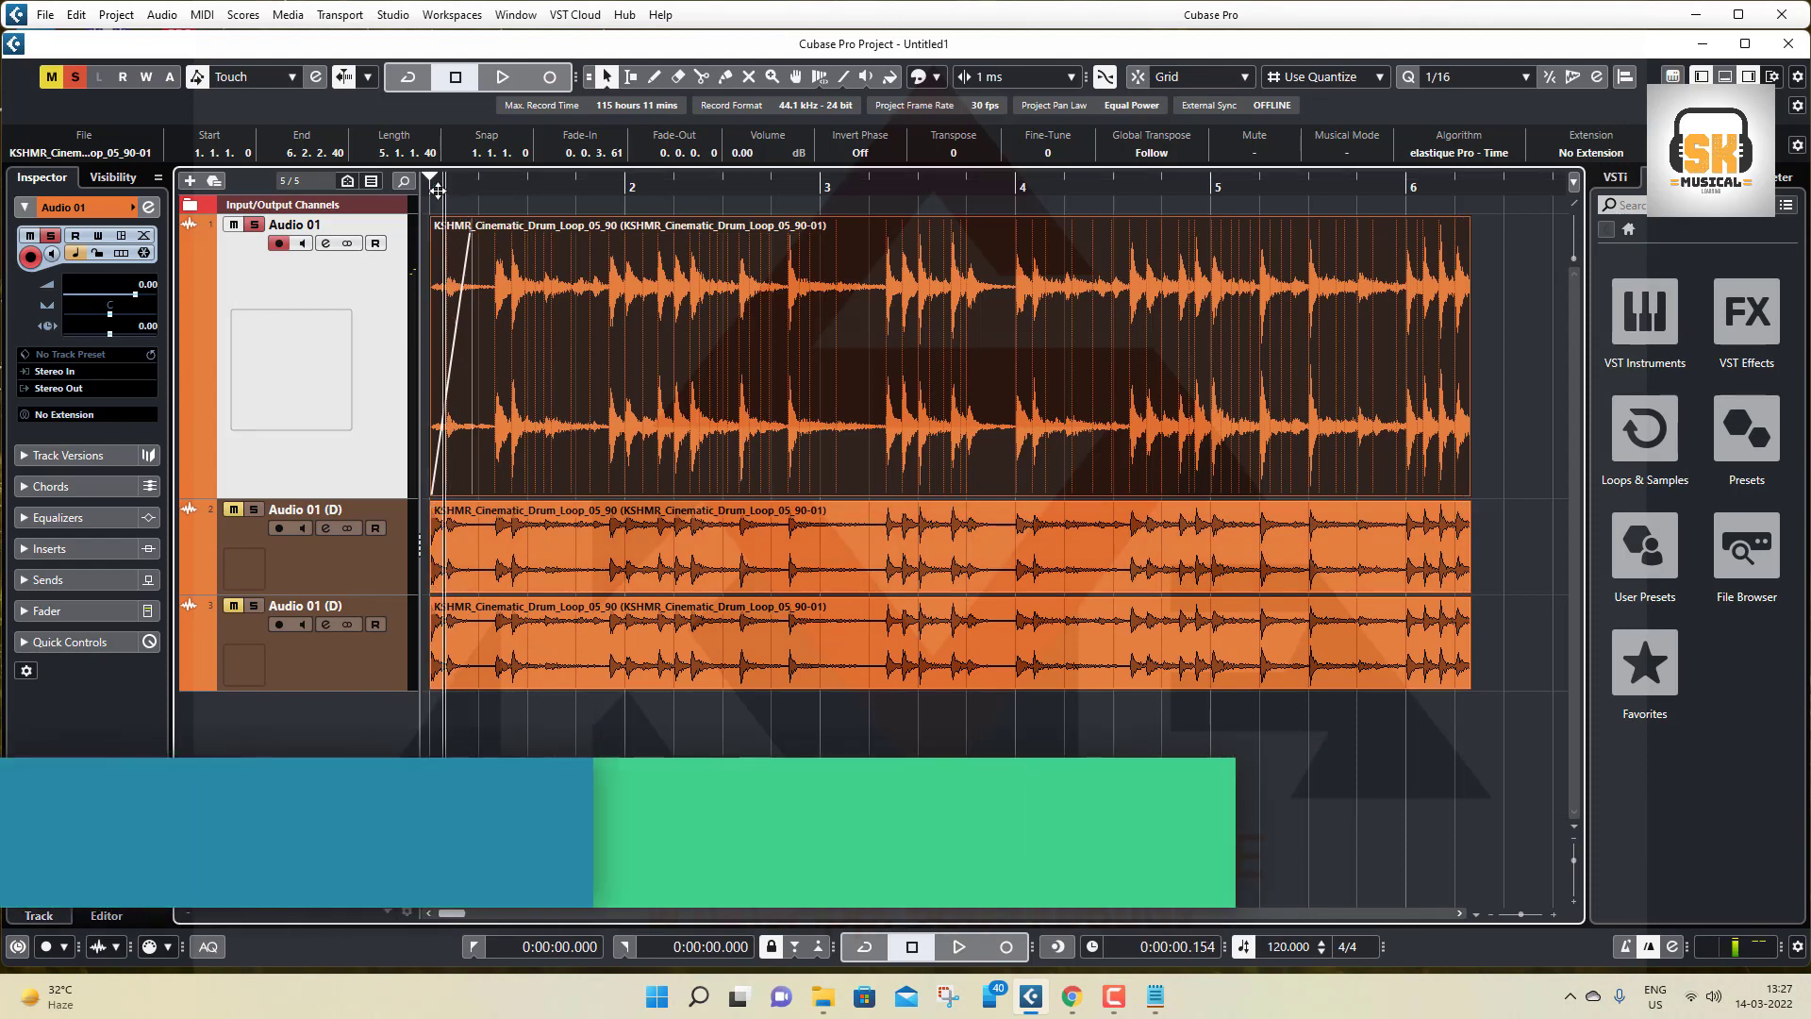
# Step: Adjust the fade-in at the start of the Audio 01 event to a length of 0.0.0.24
pyautogui.moveTo(437, 190); pyautogui.dragTo(438, 493)
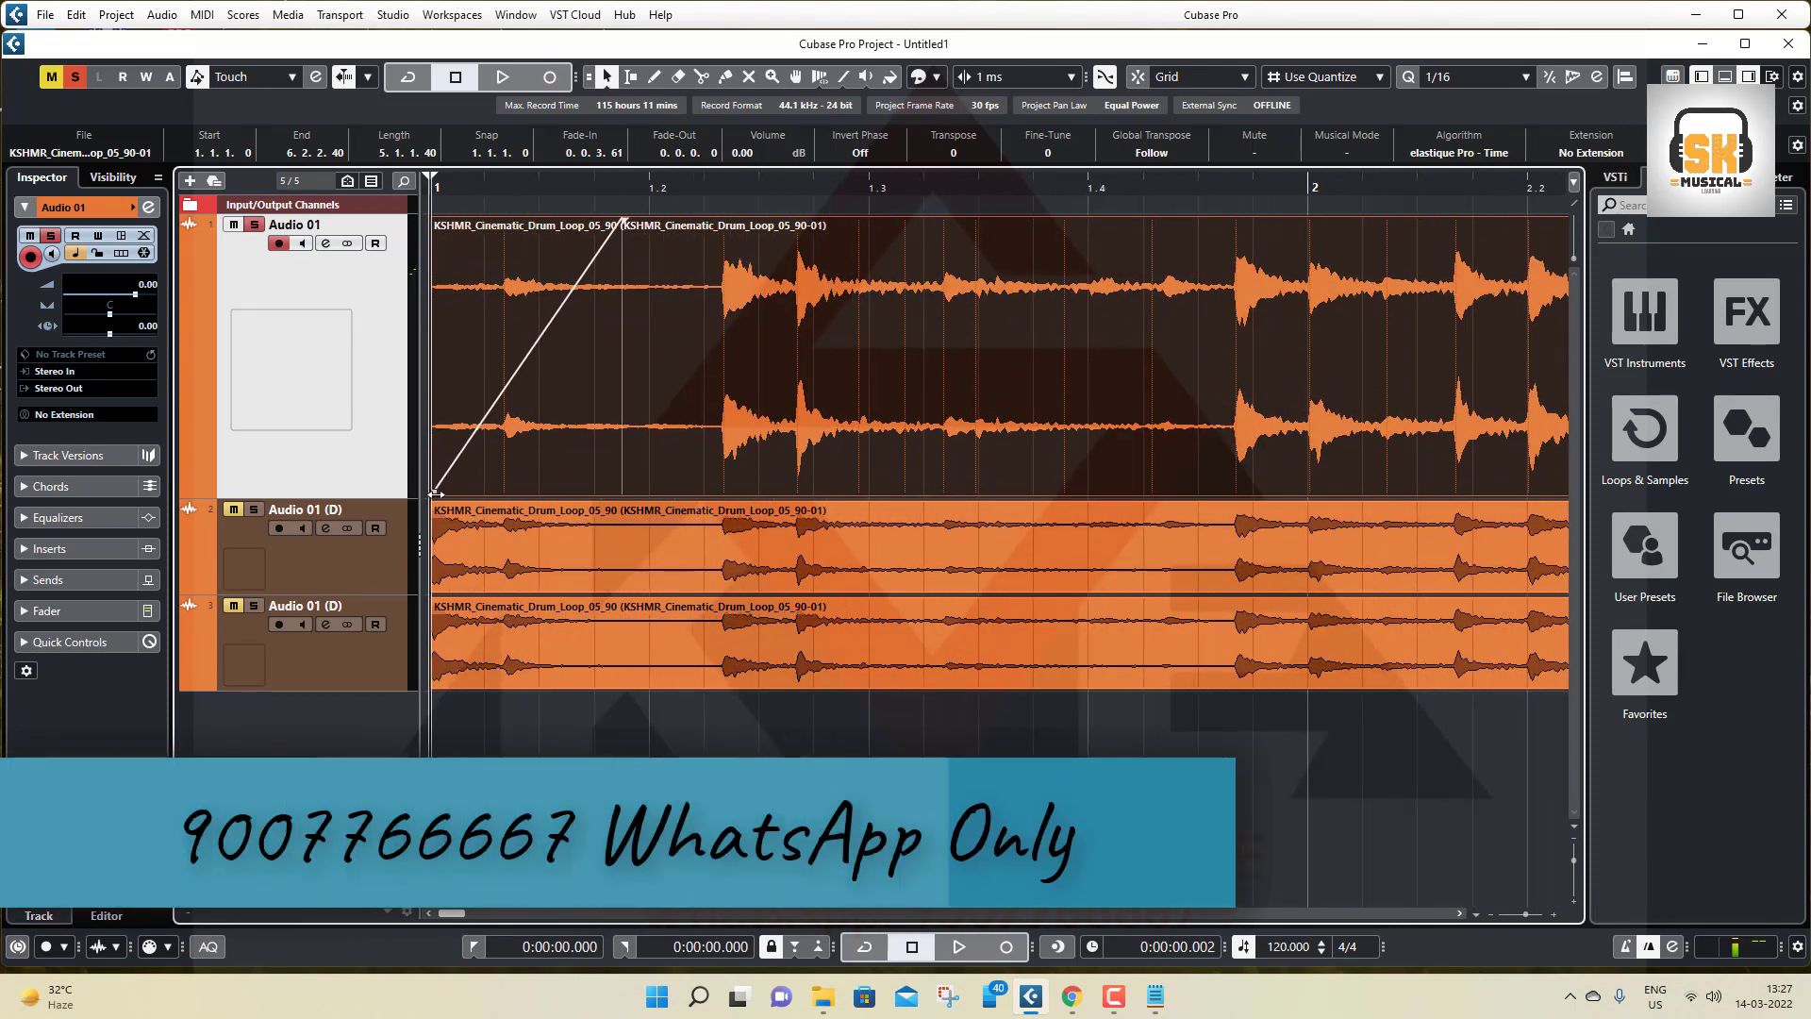
pyautogui.moveTo(436, 492)
pyautogui.mouseDown()
pyautogui.moveTo(840, 492)
pyautogui.moveTo(406, 483)
pyautogui.moveTo(744, 475)
pyautogui.moveTo(416, 472)
pyautogui.mouseUp()
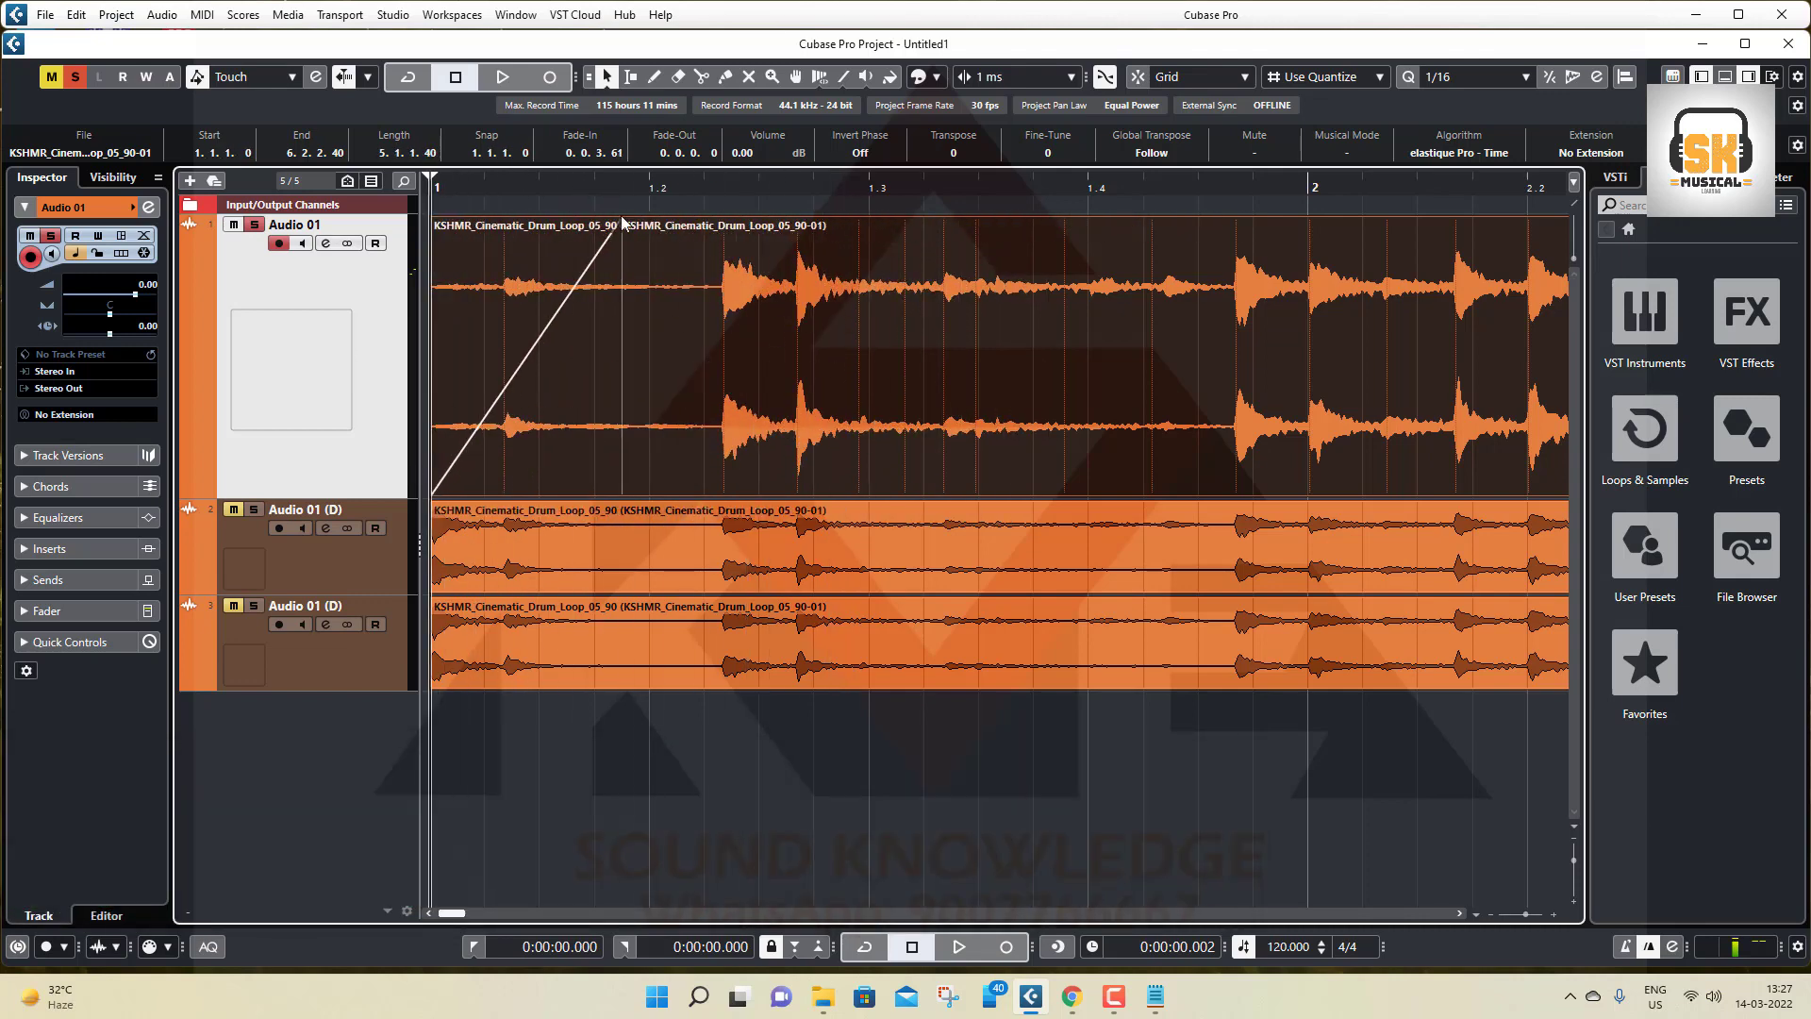
pyautogui.moveTo(623, 219); pyautogui.dragTo(456, 201)
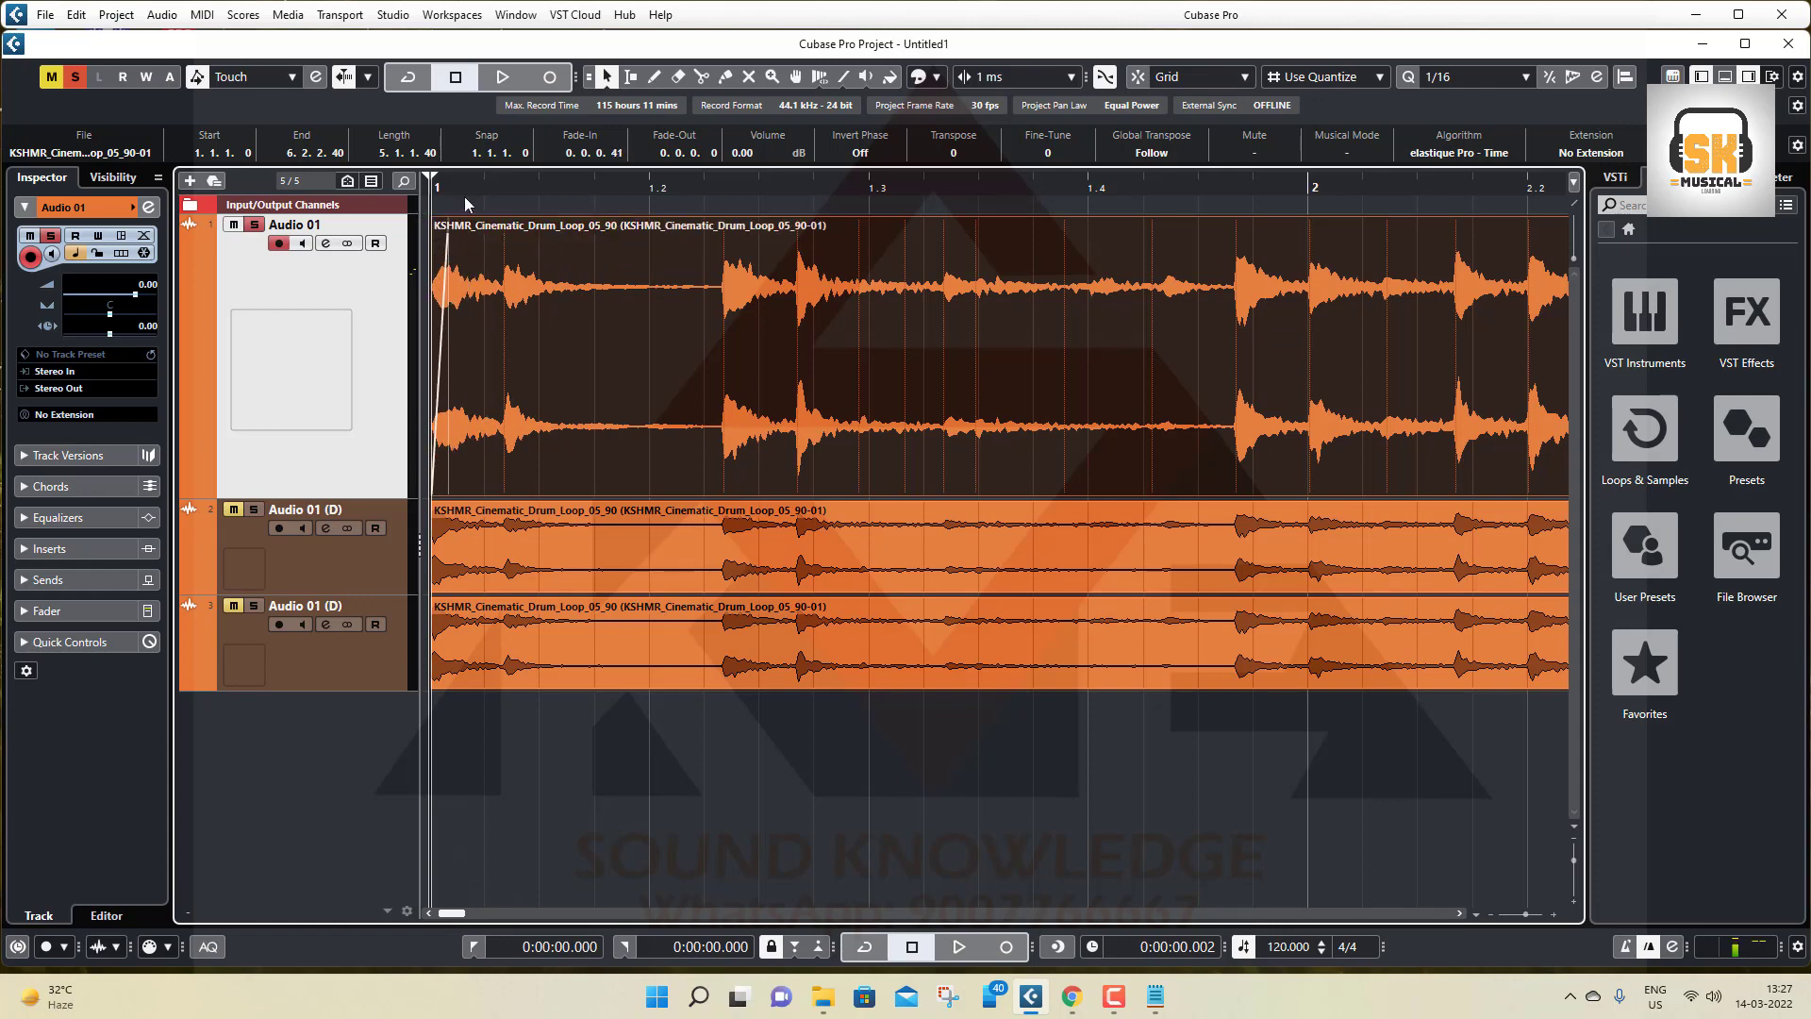
pyautogui.press('h')
pyautogui.press('h')
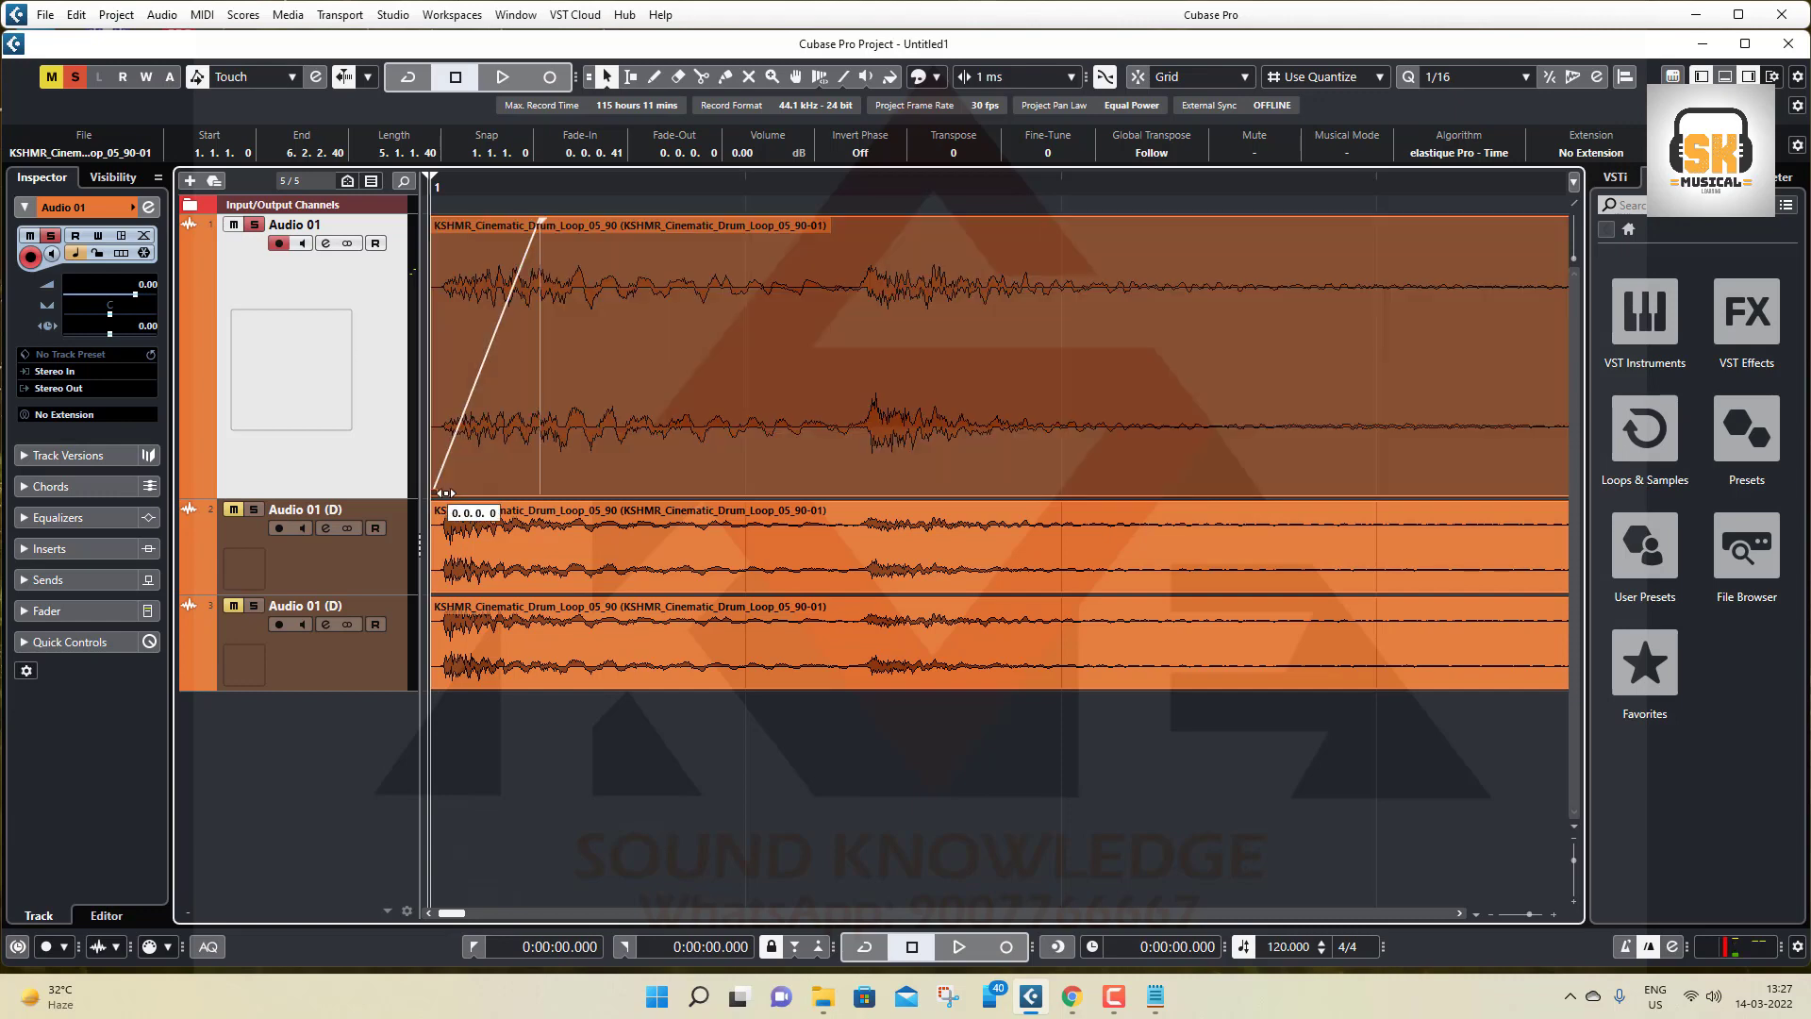
pyautogui.moveTo(434, 489)
pyautogui.mouseDown()
pyautogui.moveTo(494, 483)
pyautogui.moveTo(435, 486)
pyautogui.mouseUp()
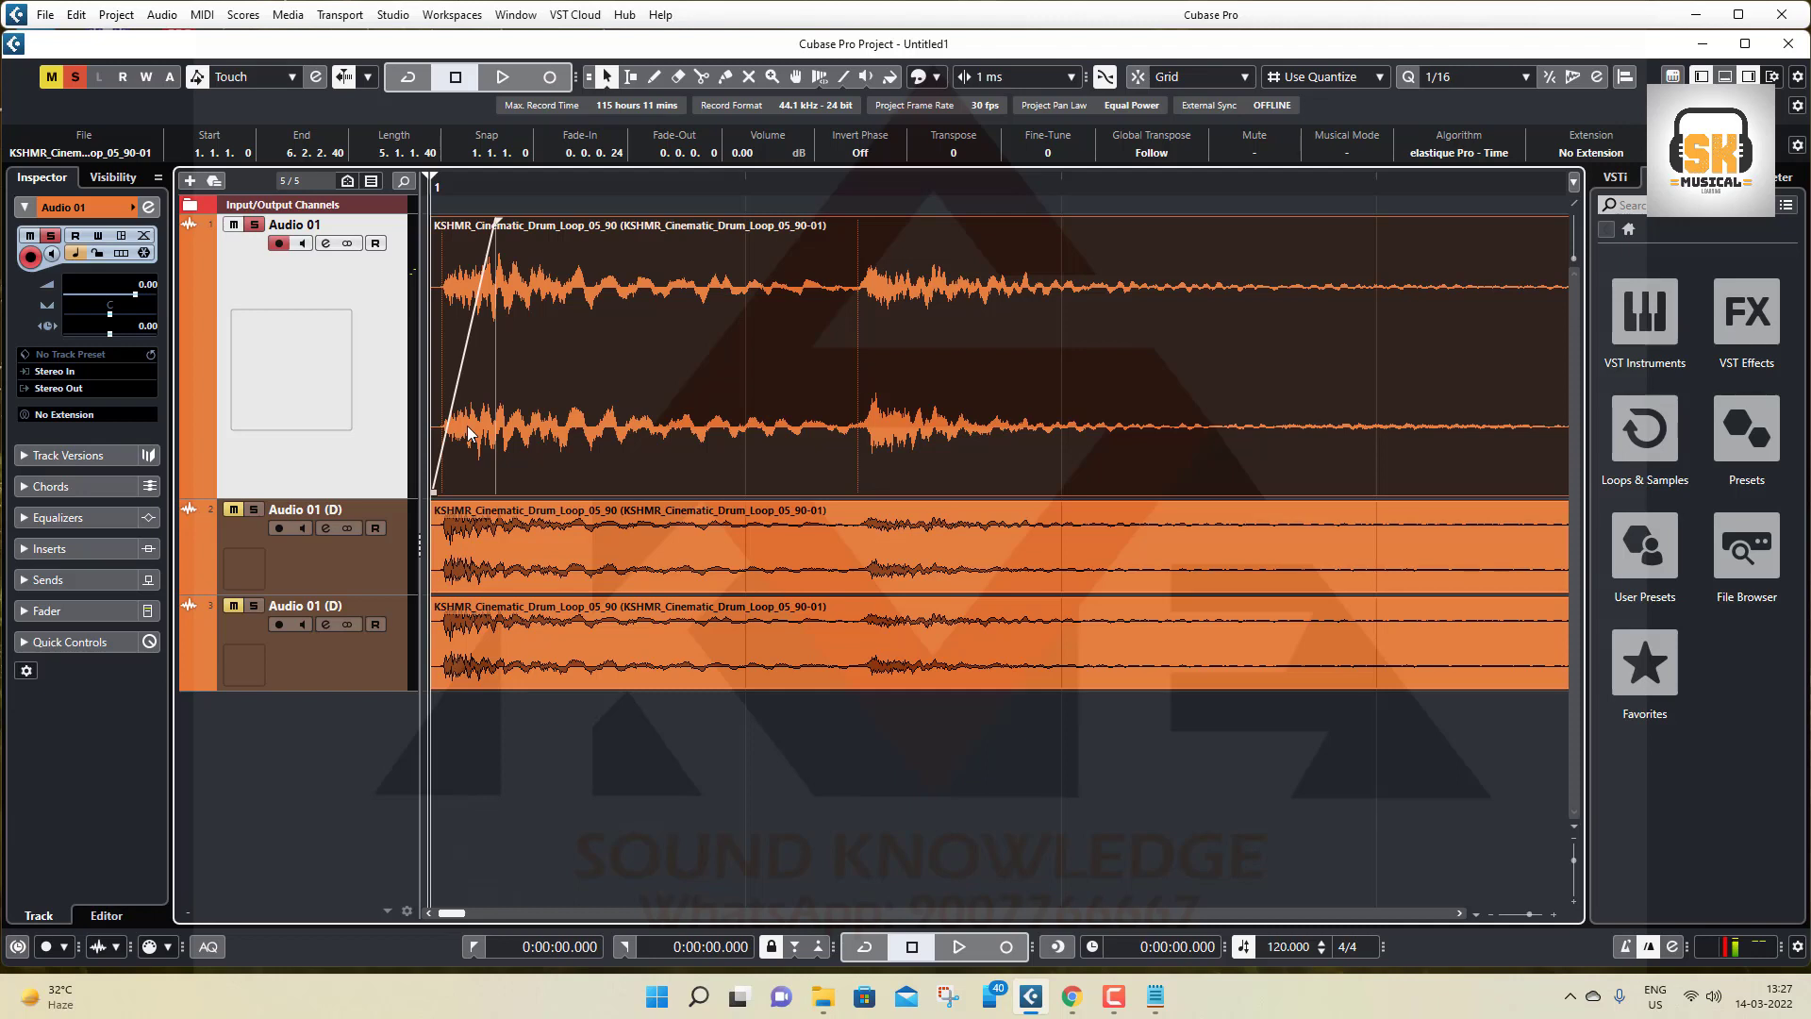
# Step: Move the event from the first duplicated track onto the Audio 01 track, overlapping the original event, and crossfade the overlap
pyautogui.press('g')
pyautogui.press('g')
pyautogui.press('g')
pyautogui.press('g')
pyautogui.press('g')
pyautogui.press('g')
pyautogui.press('g')
pyautogui.press('g')
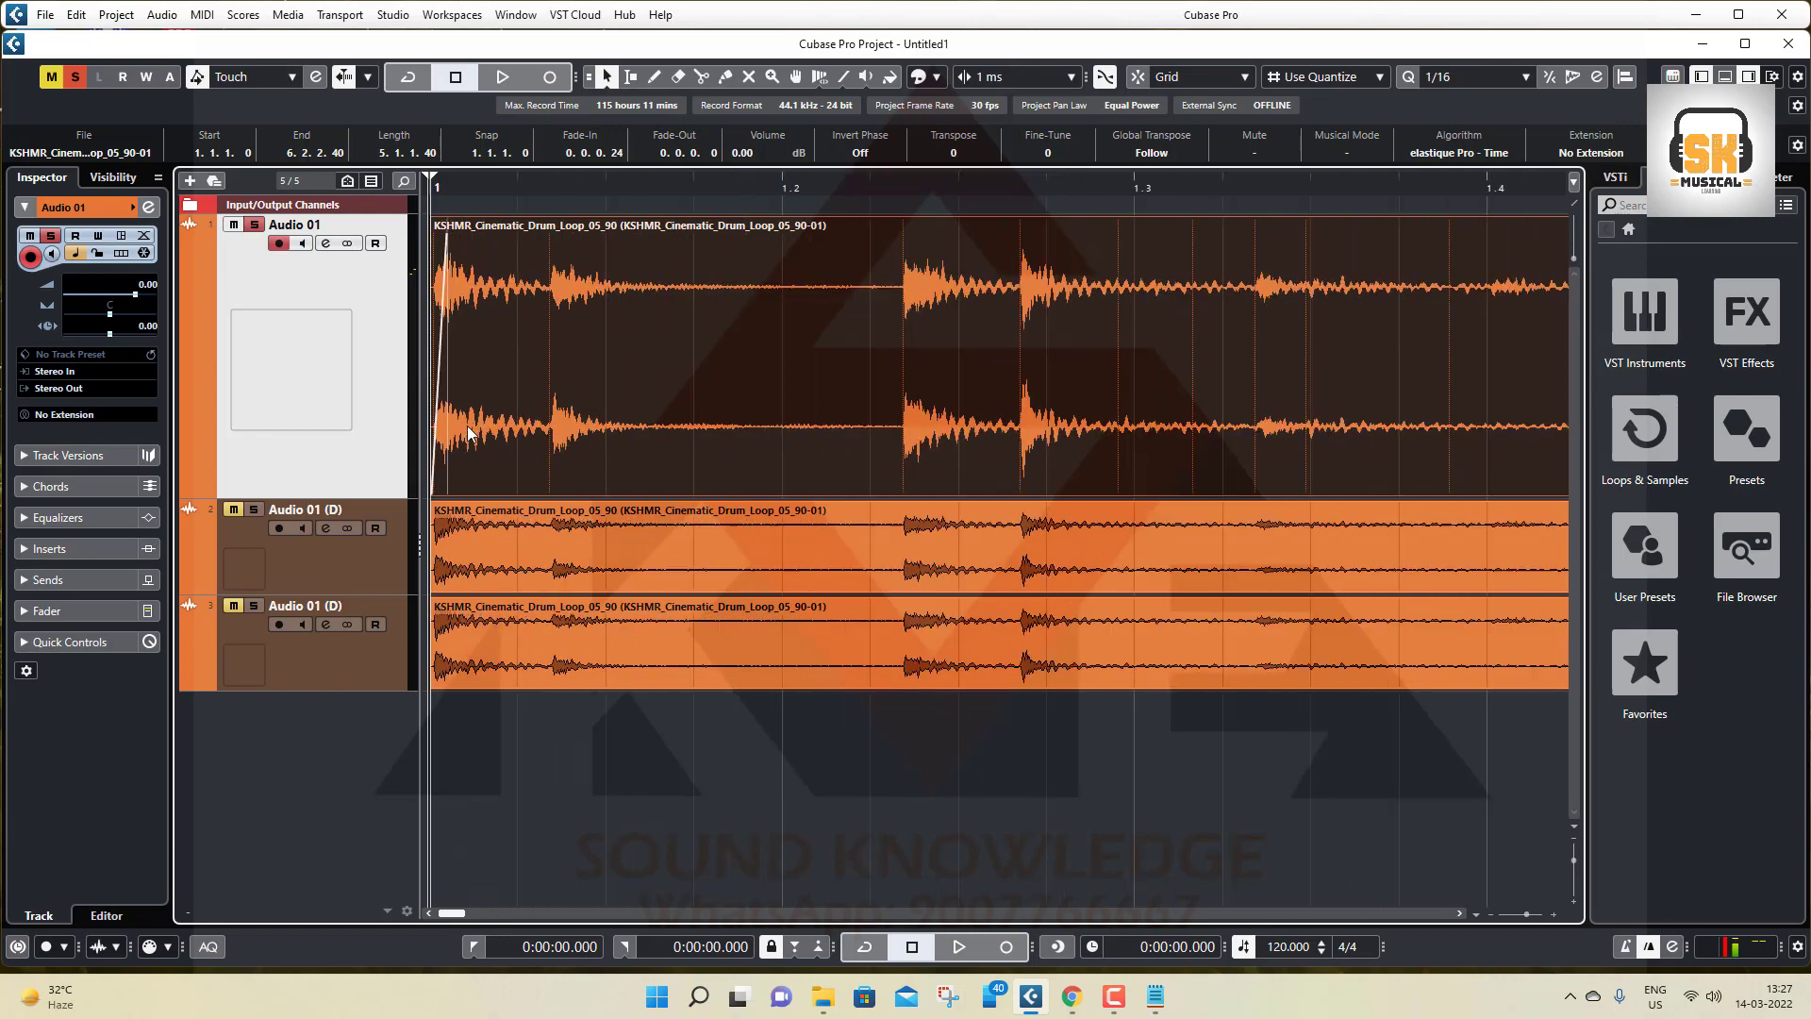
pyautogui.press('g')
pyautogui.press('g')
pyautogui.press('g')
pyautogui.press('g')
pyautogui.press('g')
pyautogui.press('g')
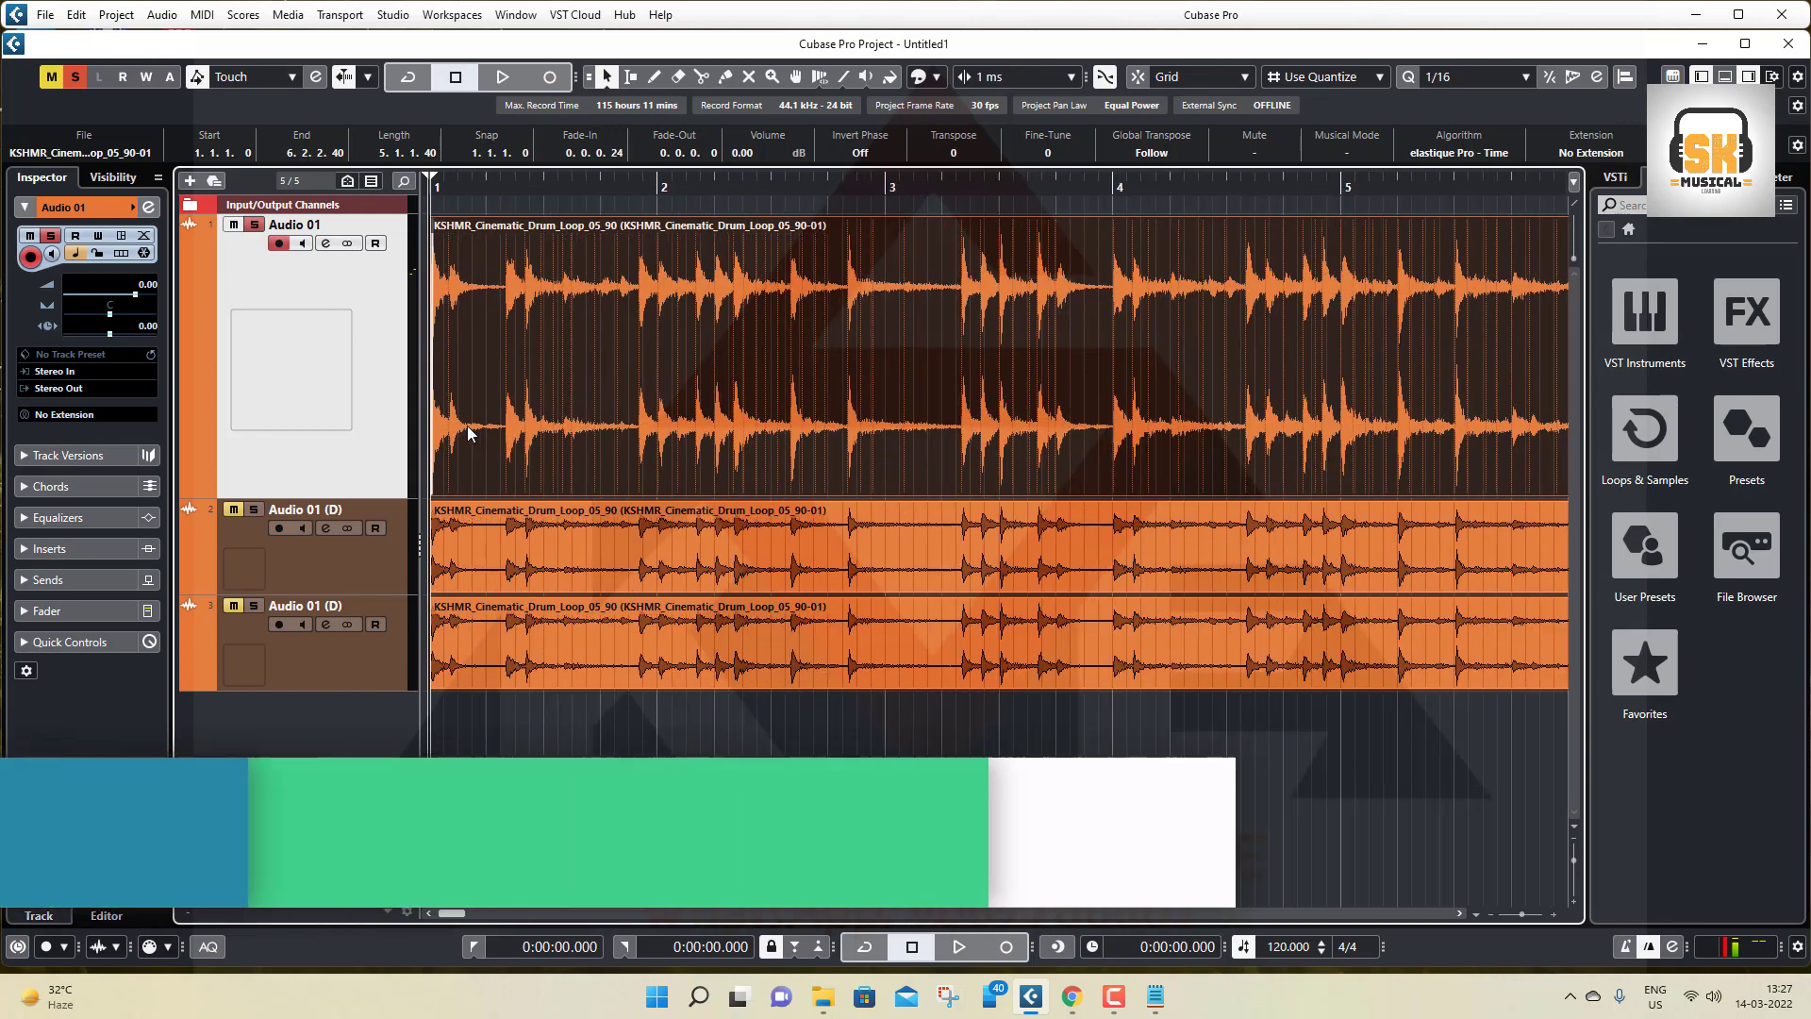
pyautogui.press('g')
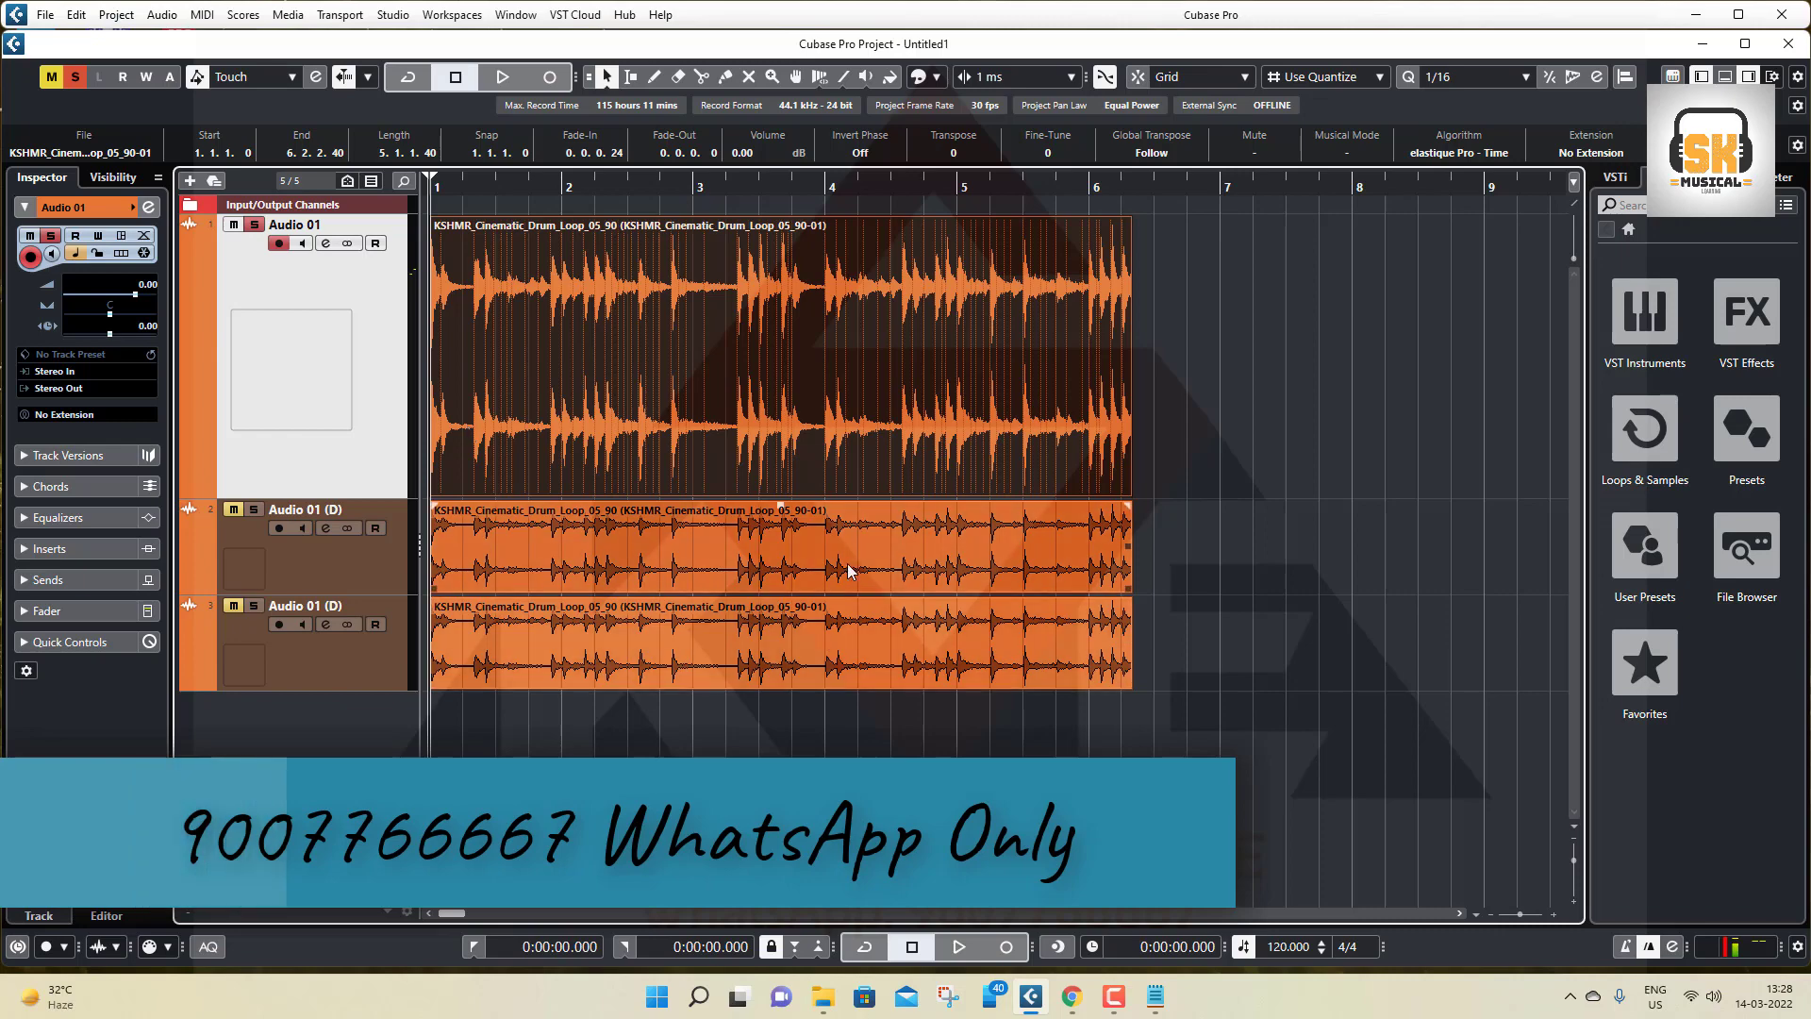
pyautogui.click(814, 549)
pyautogui.moveTo(814, 555); pyautogui.dragTo(1025, 405)
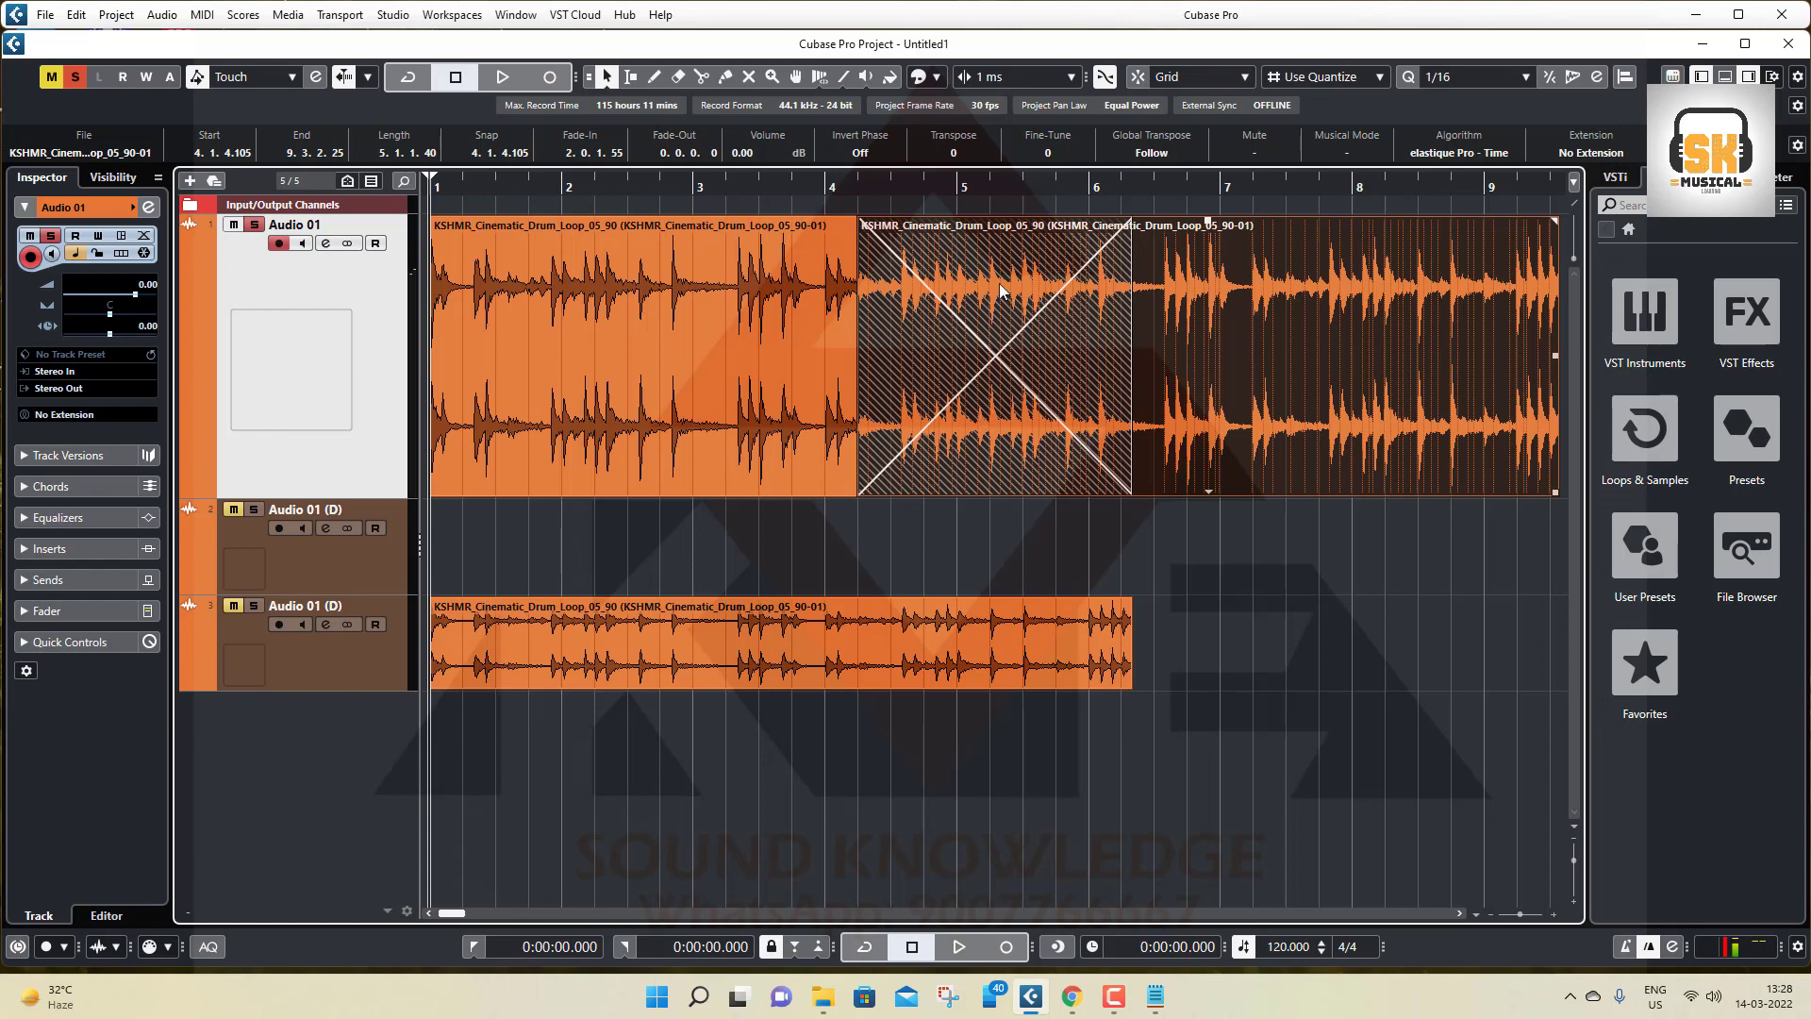
# Step: Shorten the crossfade between the two overlapping Audio 01 events to 3.548 s in the Crossfade editor, then close the editor
pyautogui.doubleClick(1000, 290)
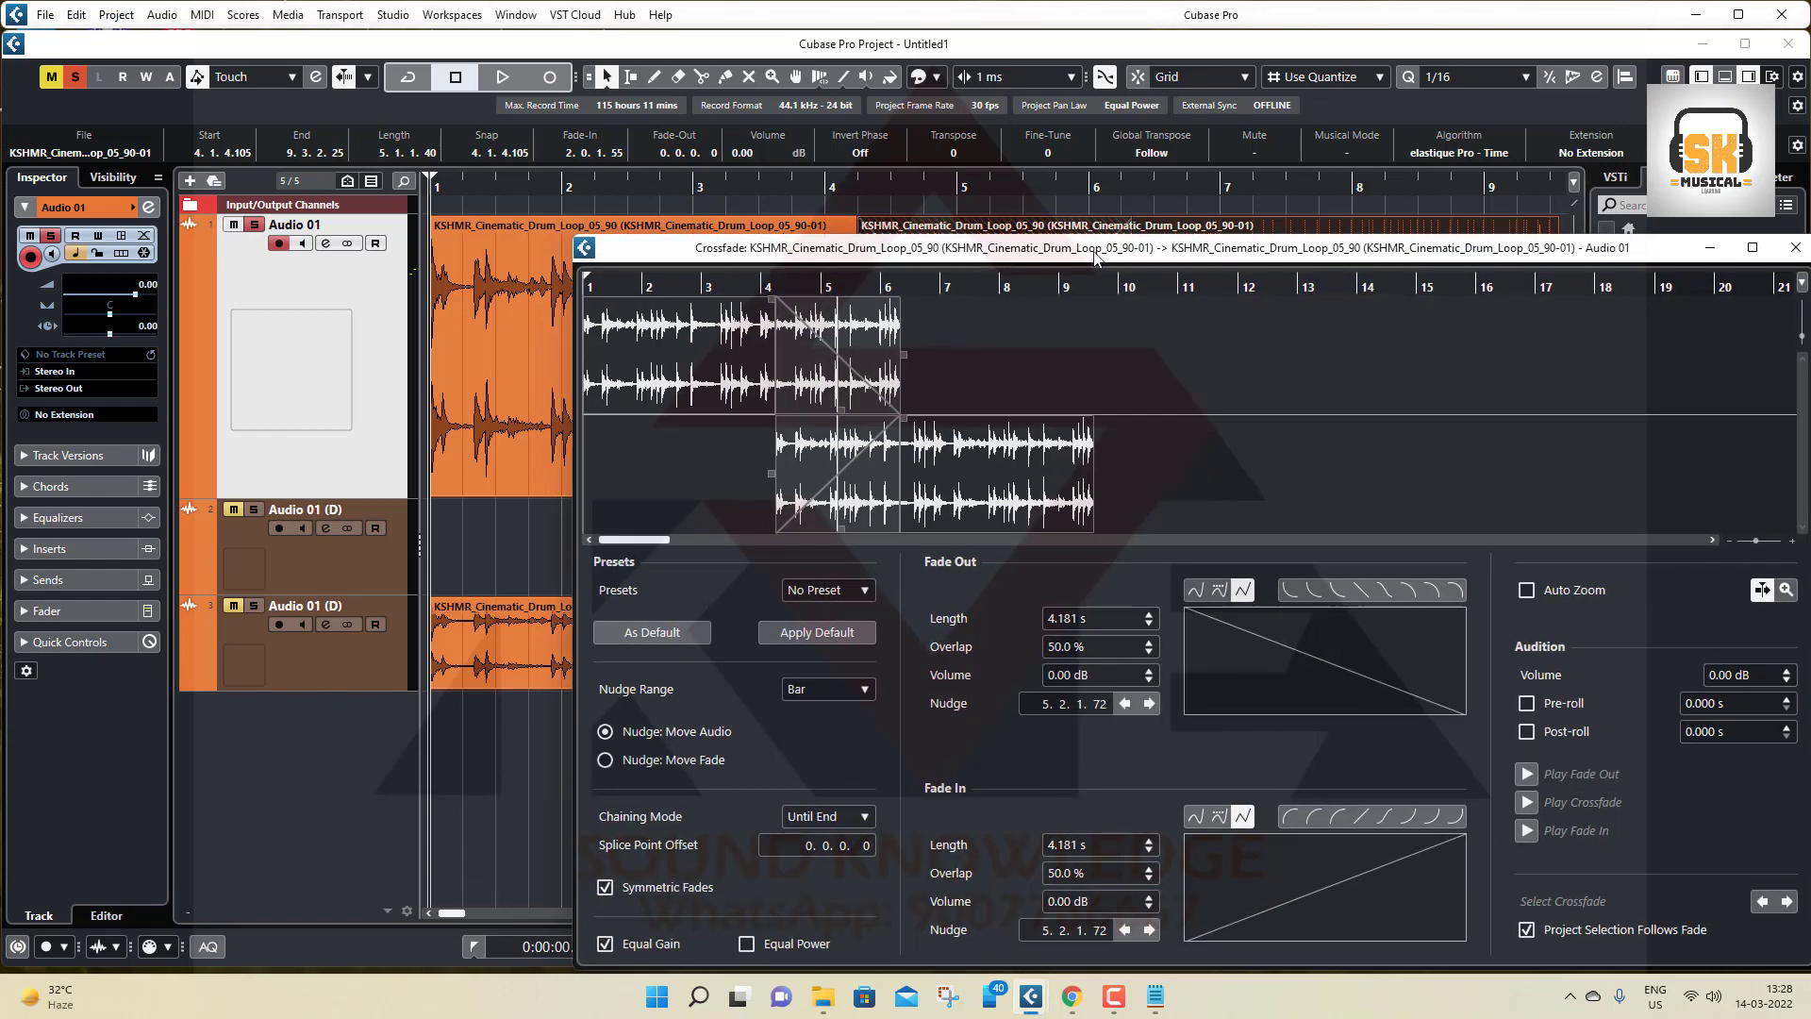
pyautogui.moveTo(1094, 257); pyautogui.dragTo(783, 58)
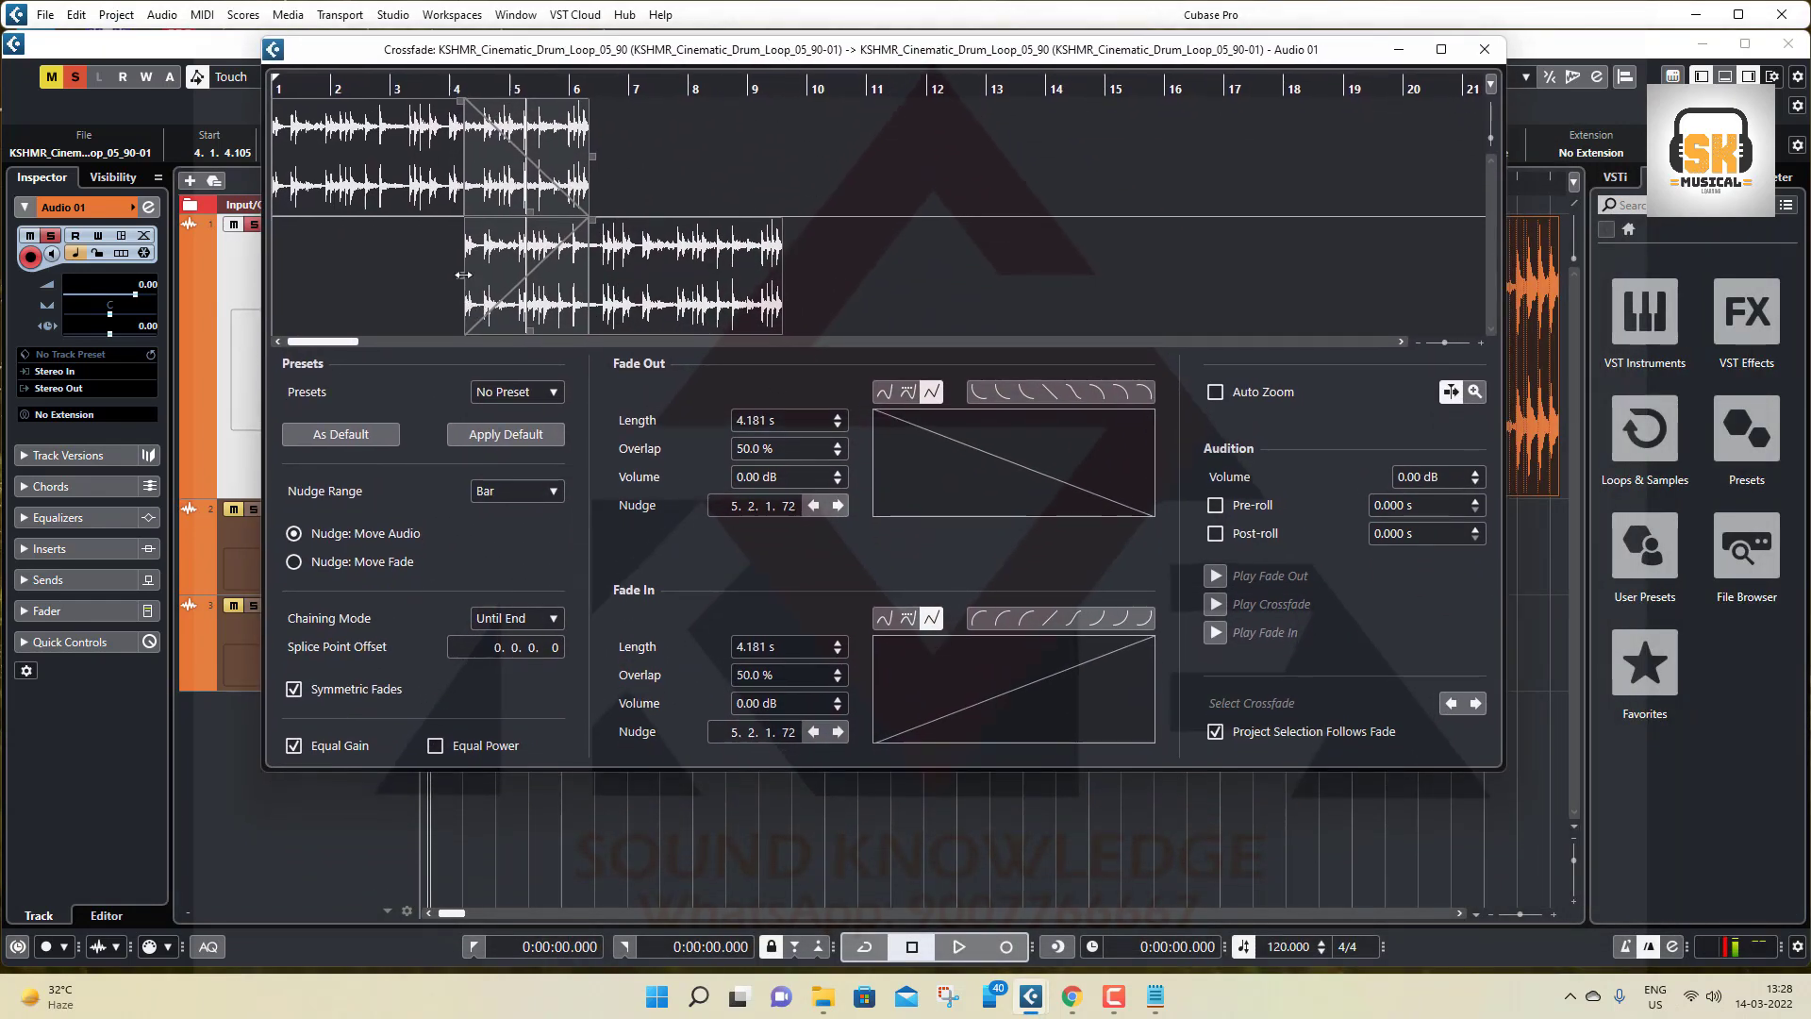
pyautogui.moveTo(464, 274); pyautogui.dragTo(484, 272)
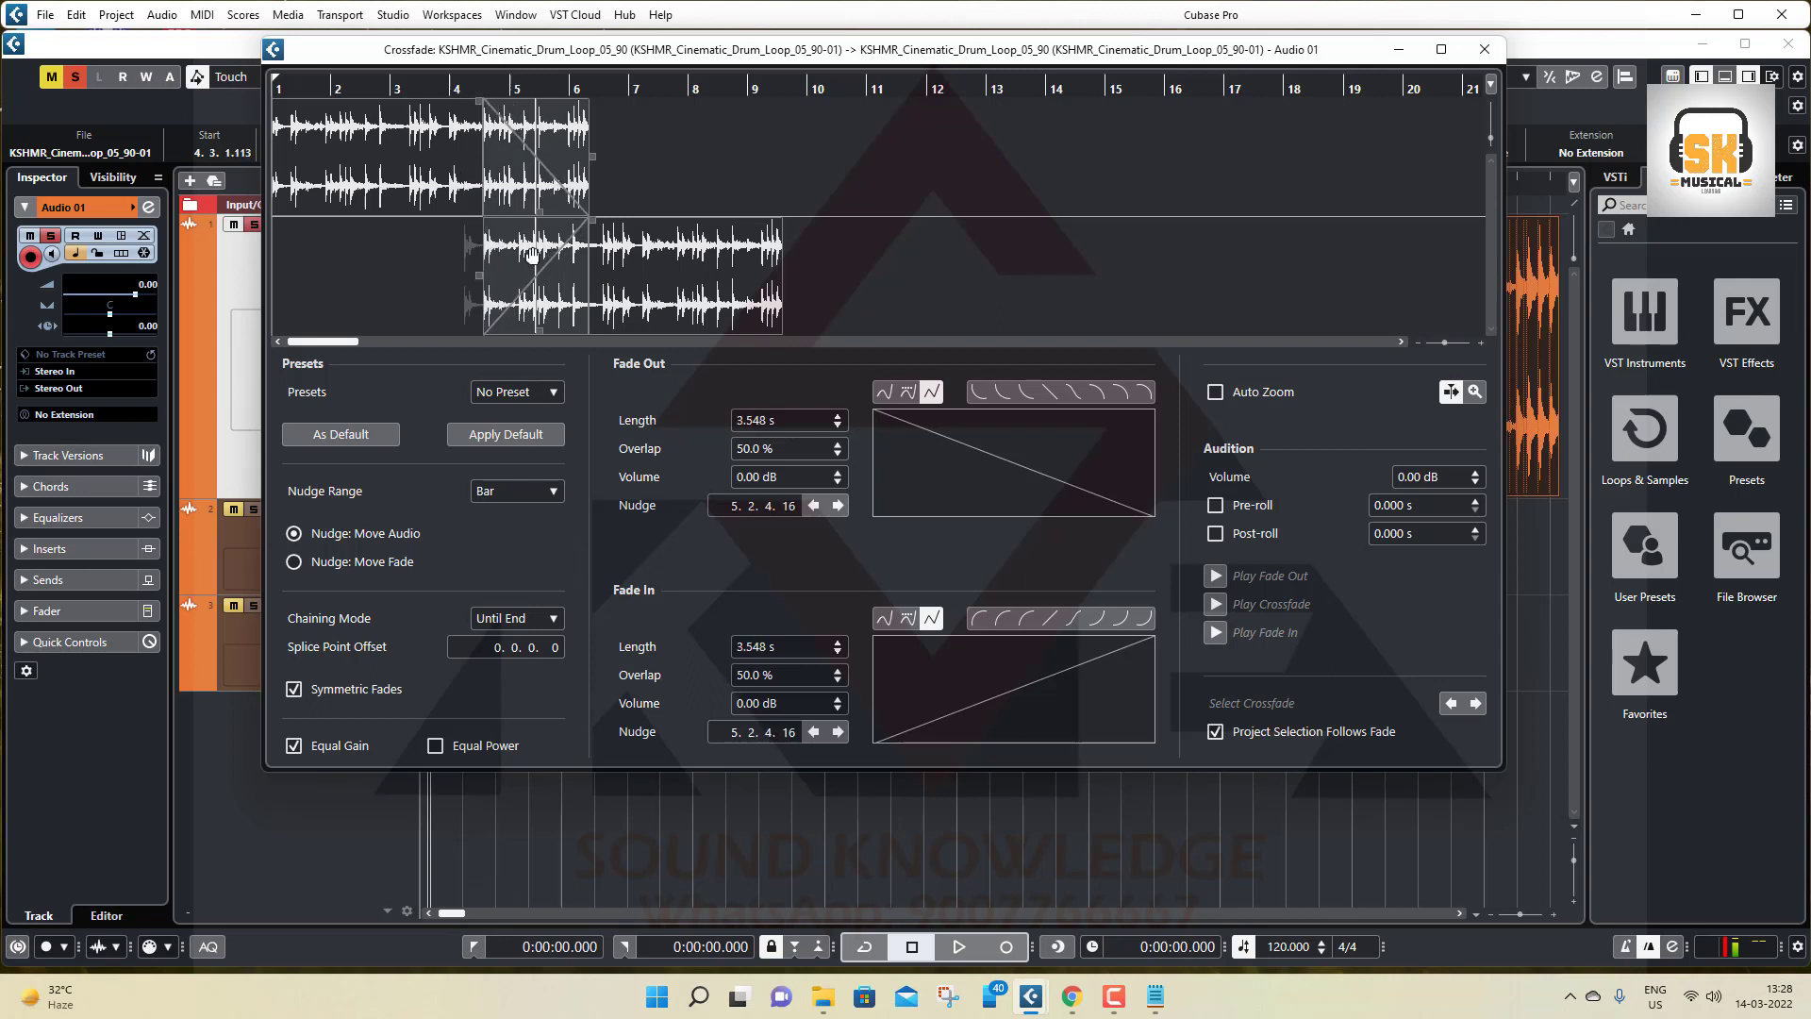
pyautogui.moveTo(591, 221); pyautogui.dragTo(575, 221)
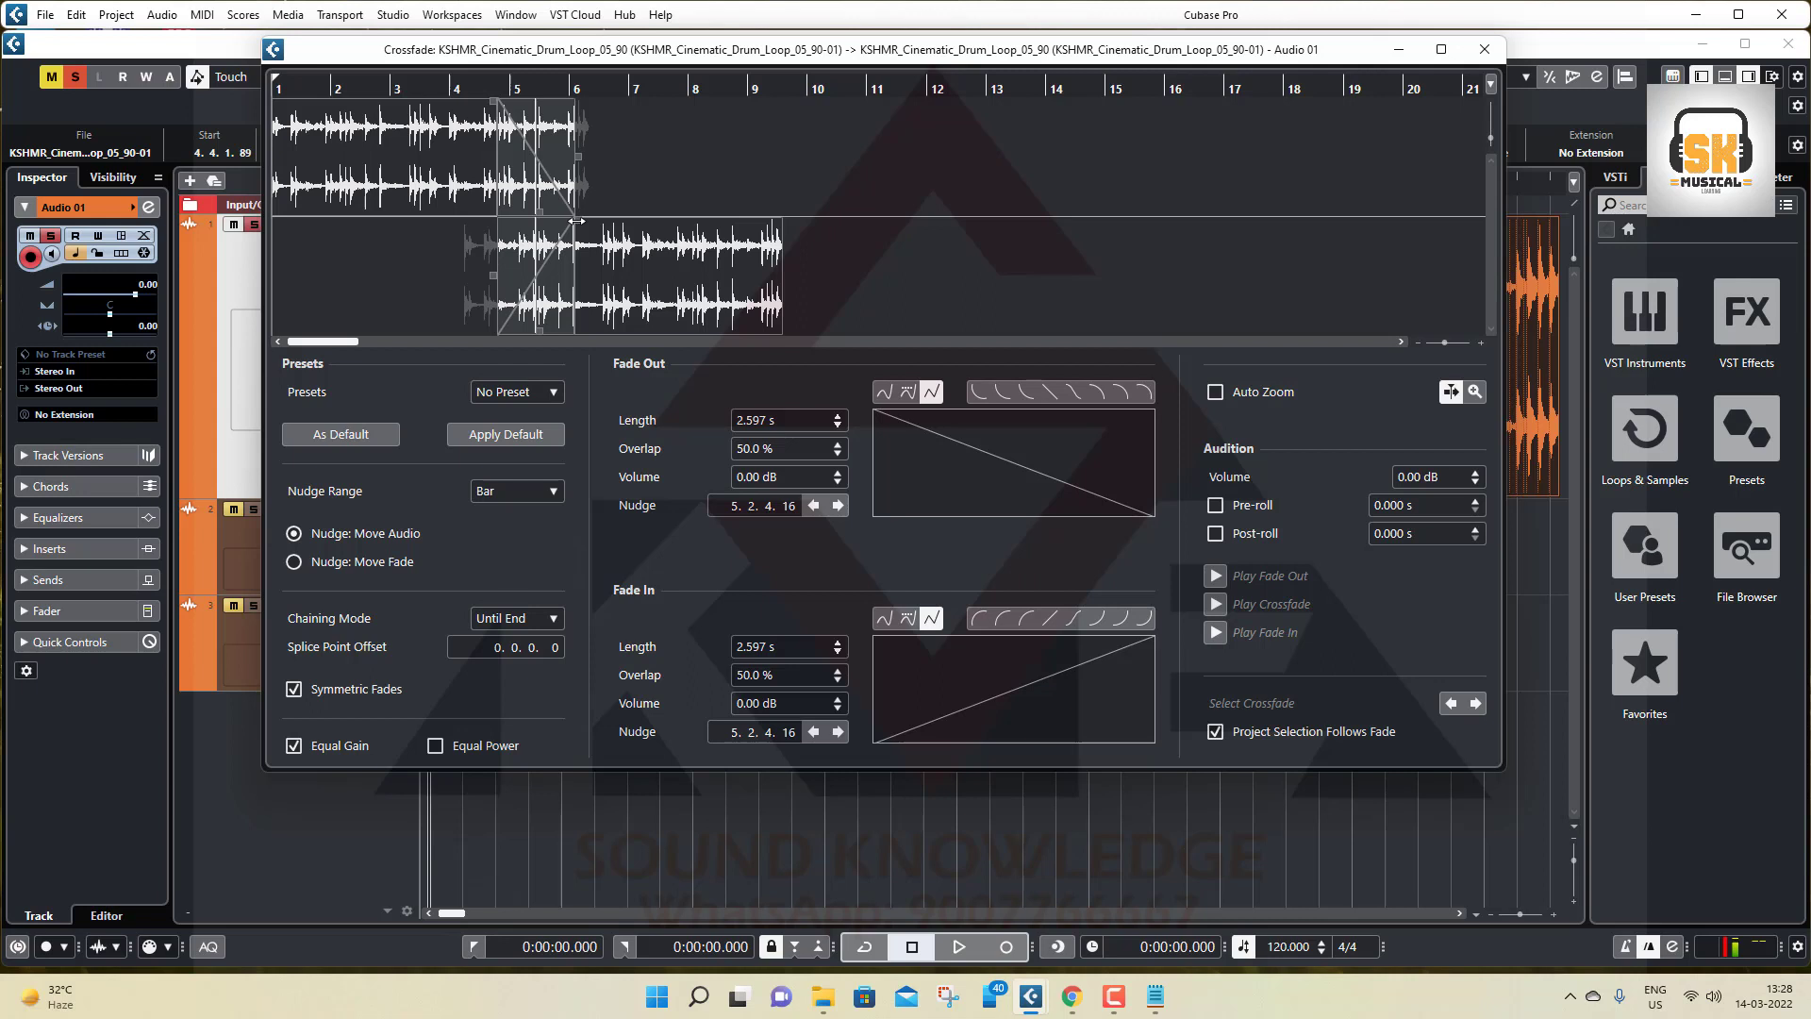
pyautogui.moveTo(575, 221); pyautogui.dragTo(593, 220)
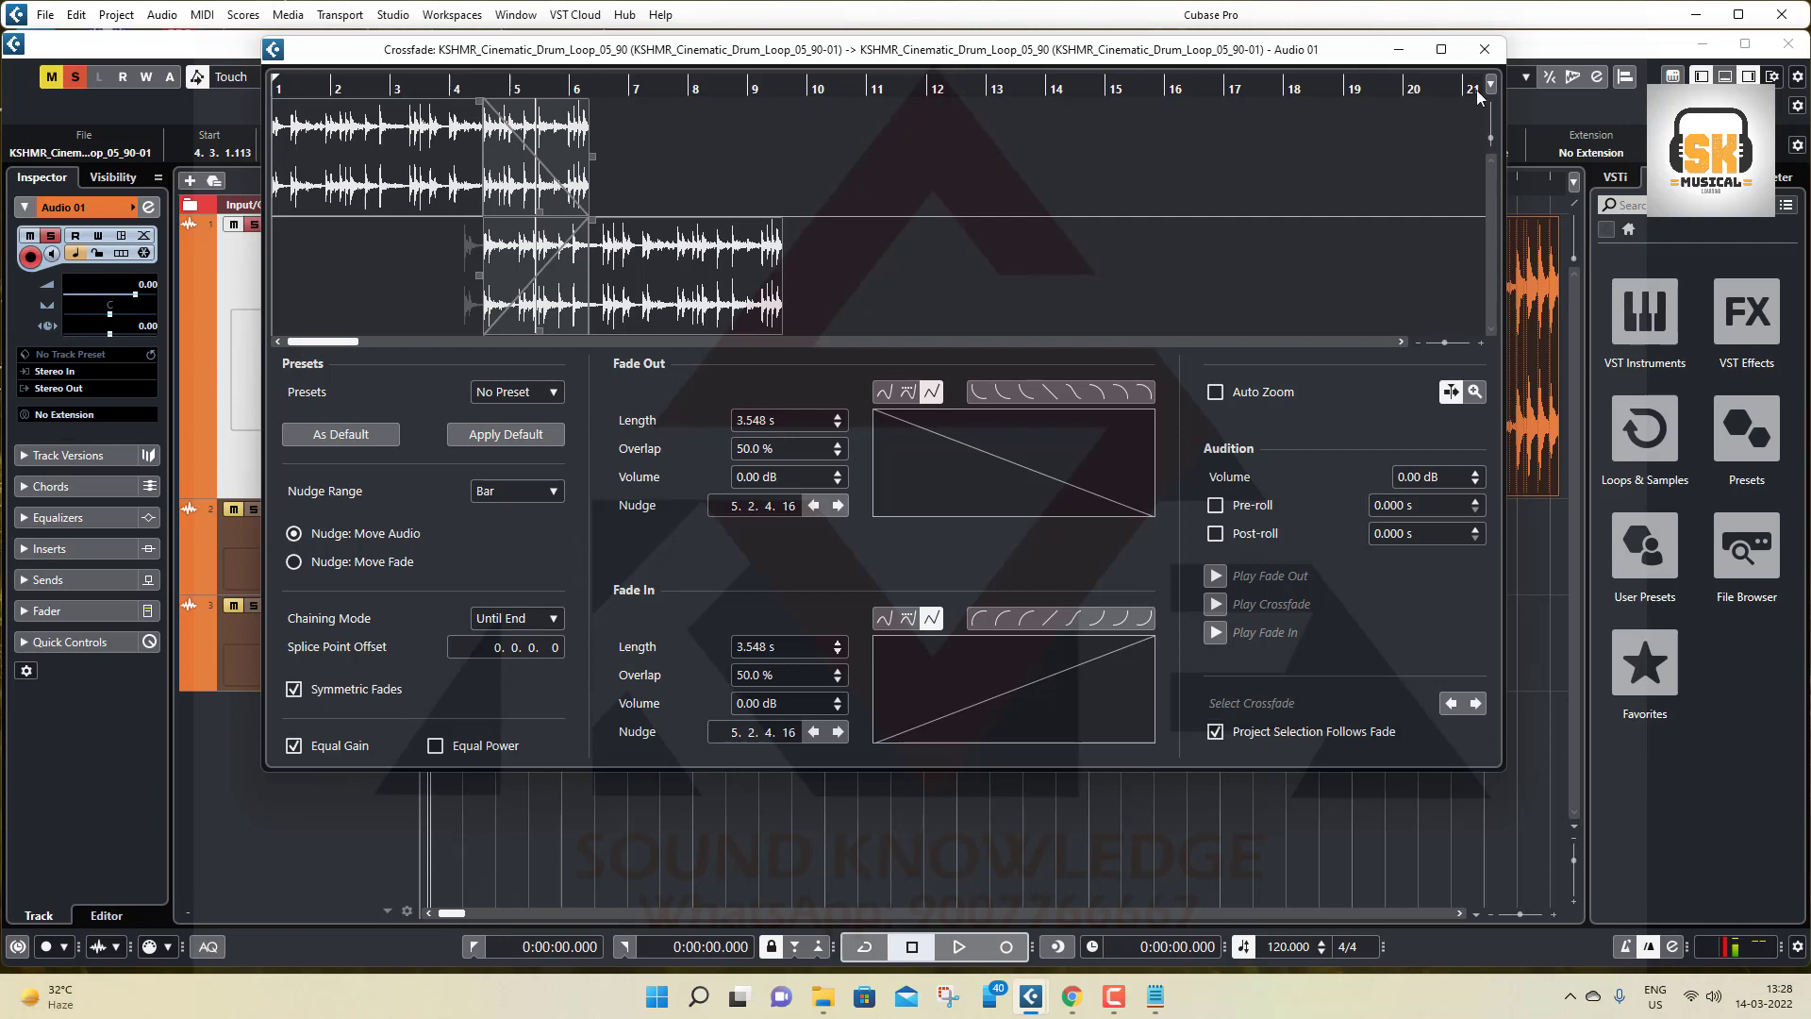
pyautogui.click(1484, 49)
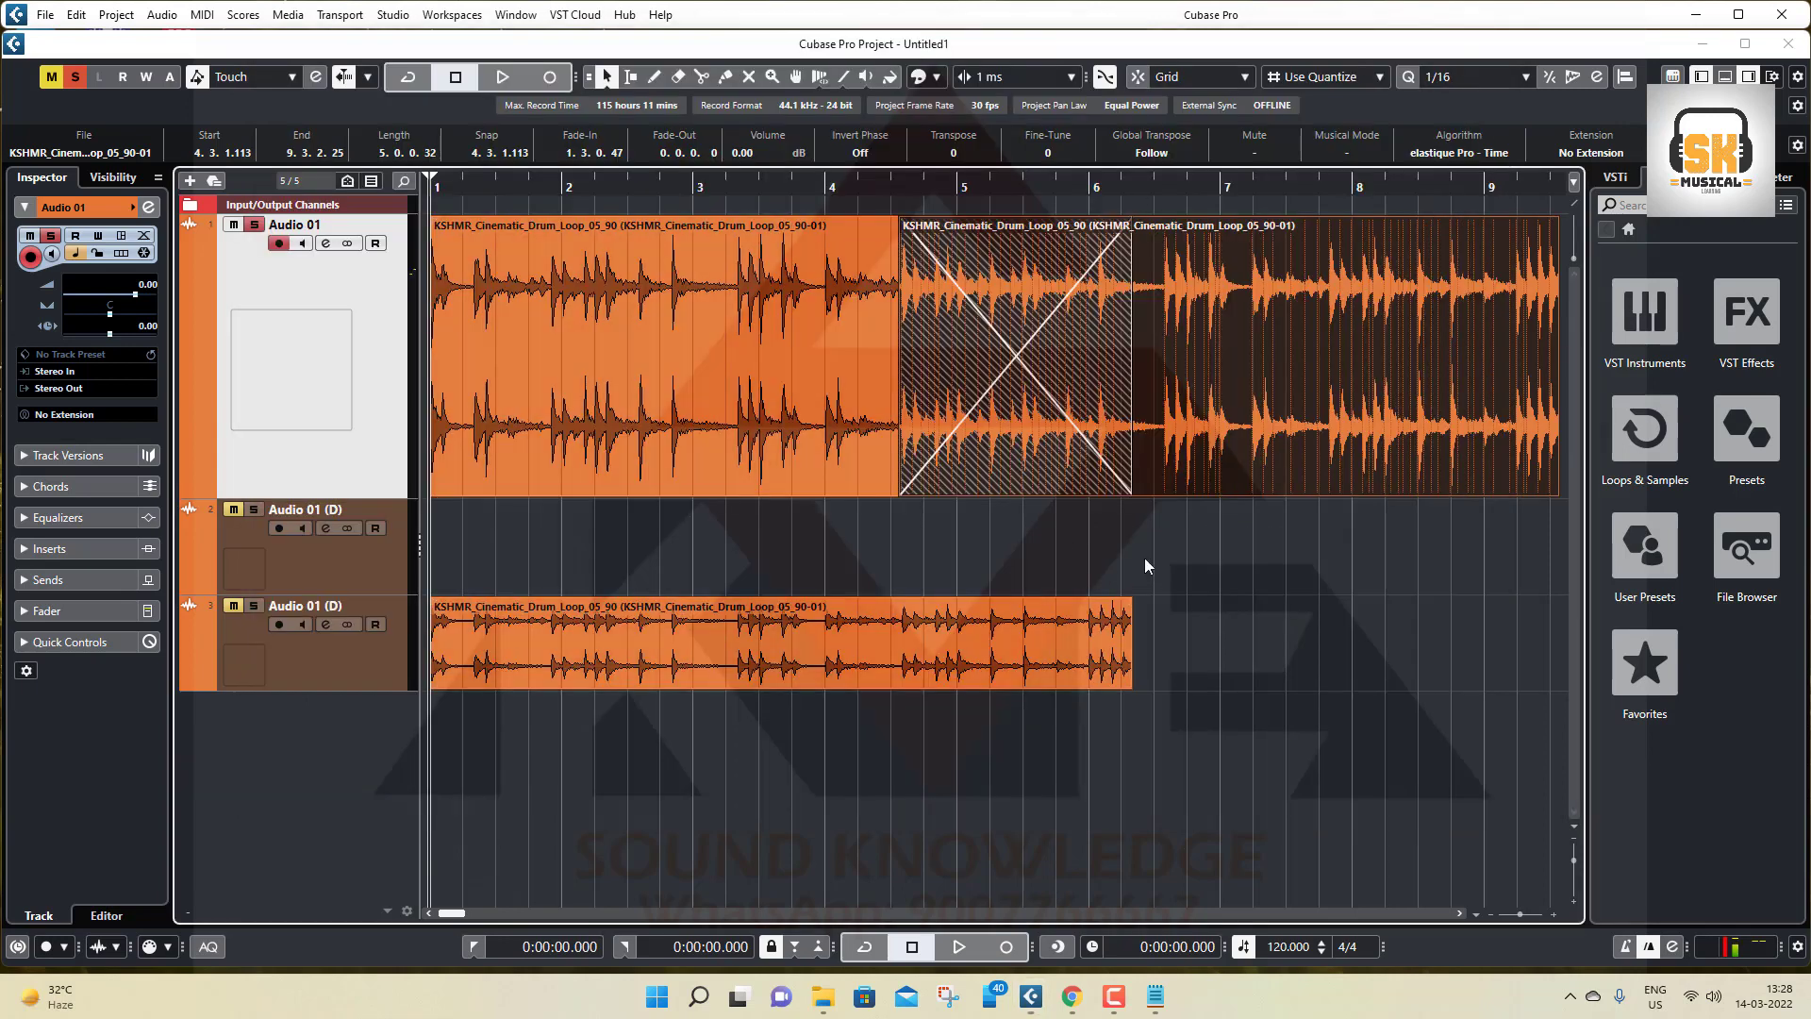
# Step: Undo the crossfade edits and the move of the duplicated event onto the Audio 01 track
pyautogui.click(1145, 560)
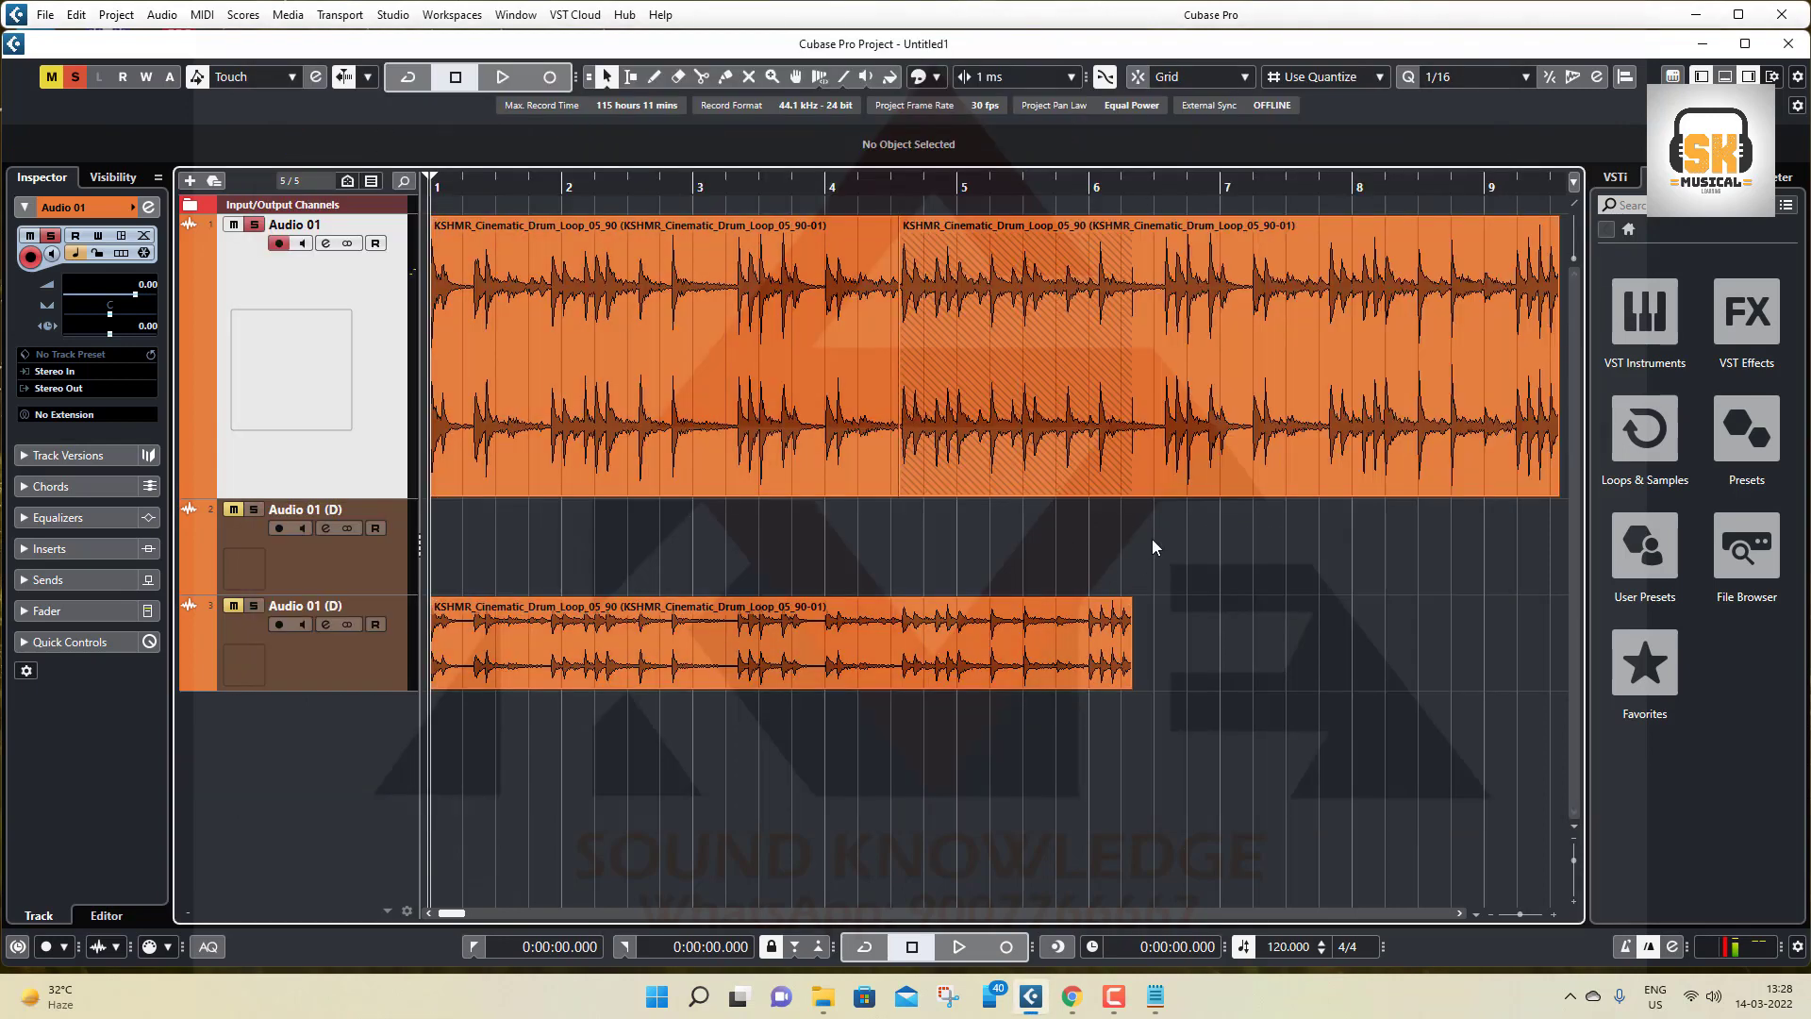
pyautogui.hotkey('ctrl', 'z')
pyautogui.hotkey('ctrl', 'z')
pyautogui.hotkey('ctrl', 'z')
pyautogui.hotkey('ctrl', 'z')
pyautogui.hotkey('ctrl', 'z')
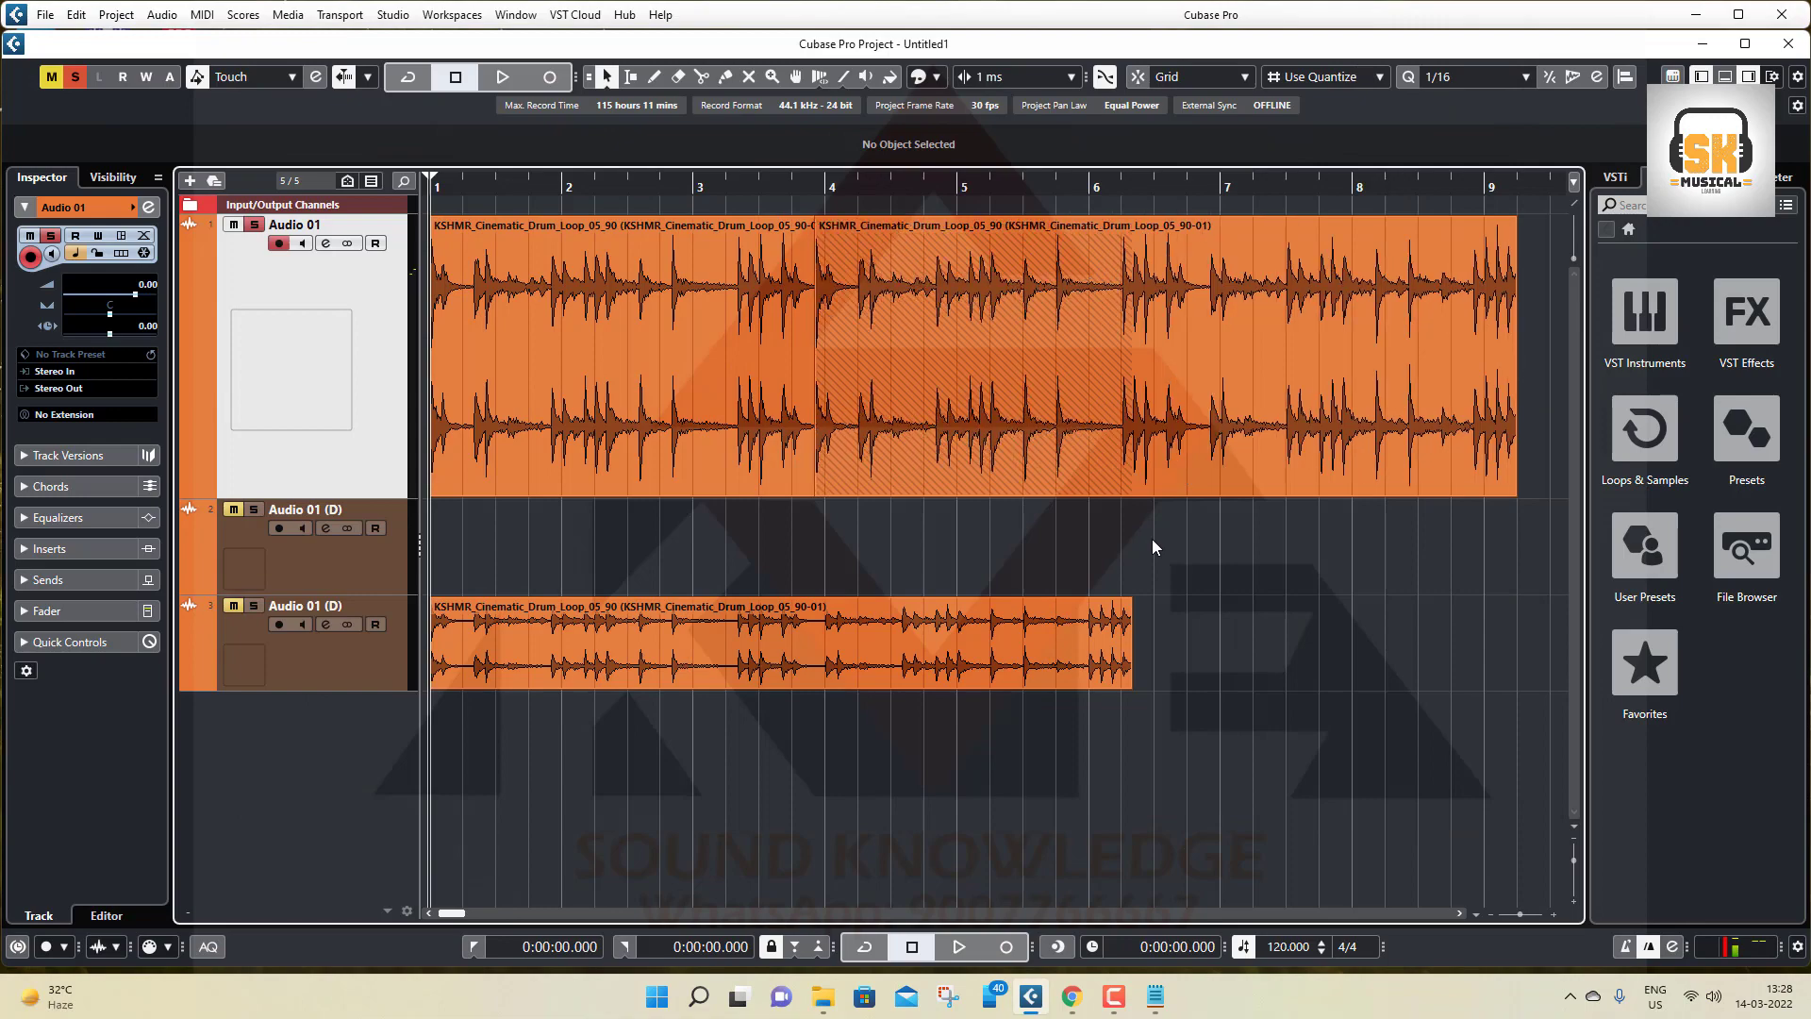
pyautogui.hotkey('ctrl', 'z')
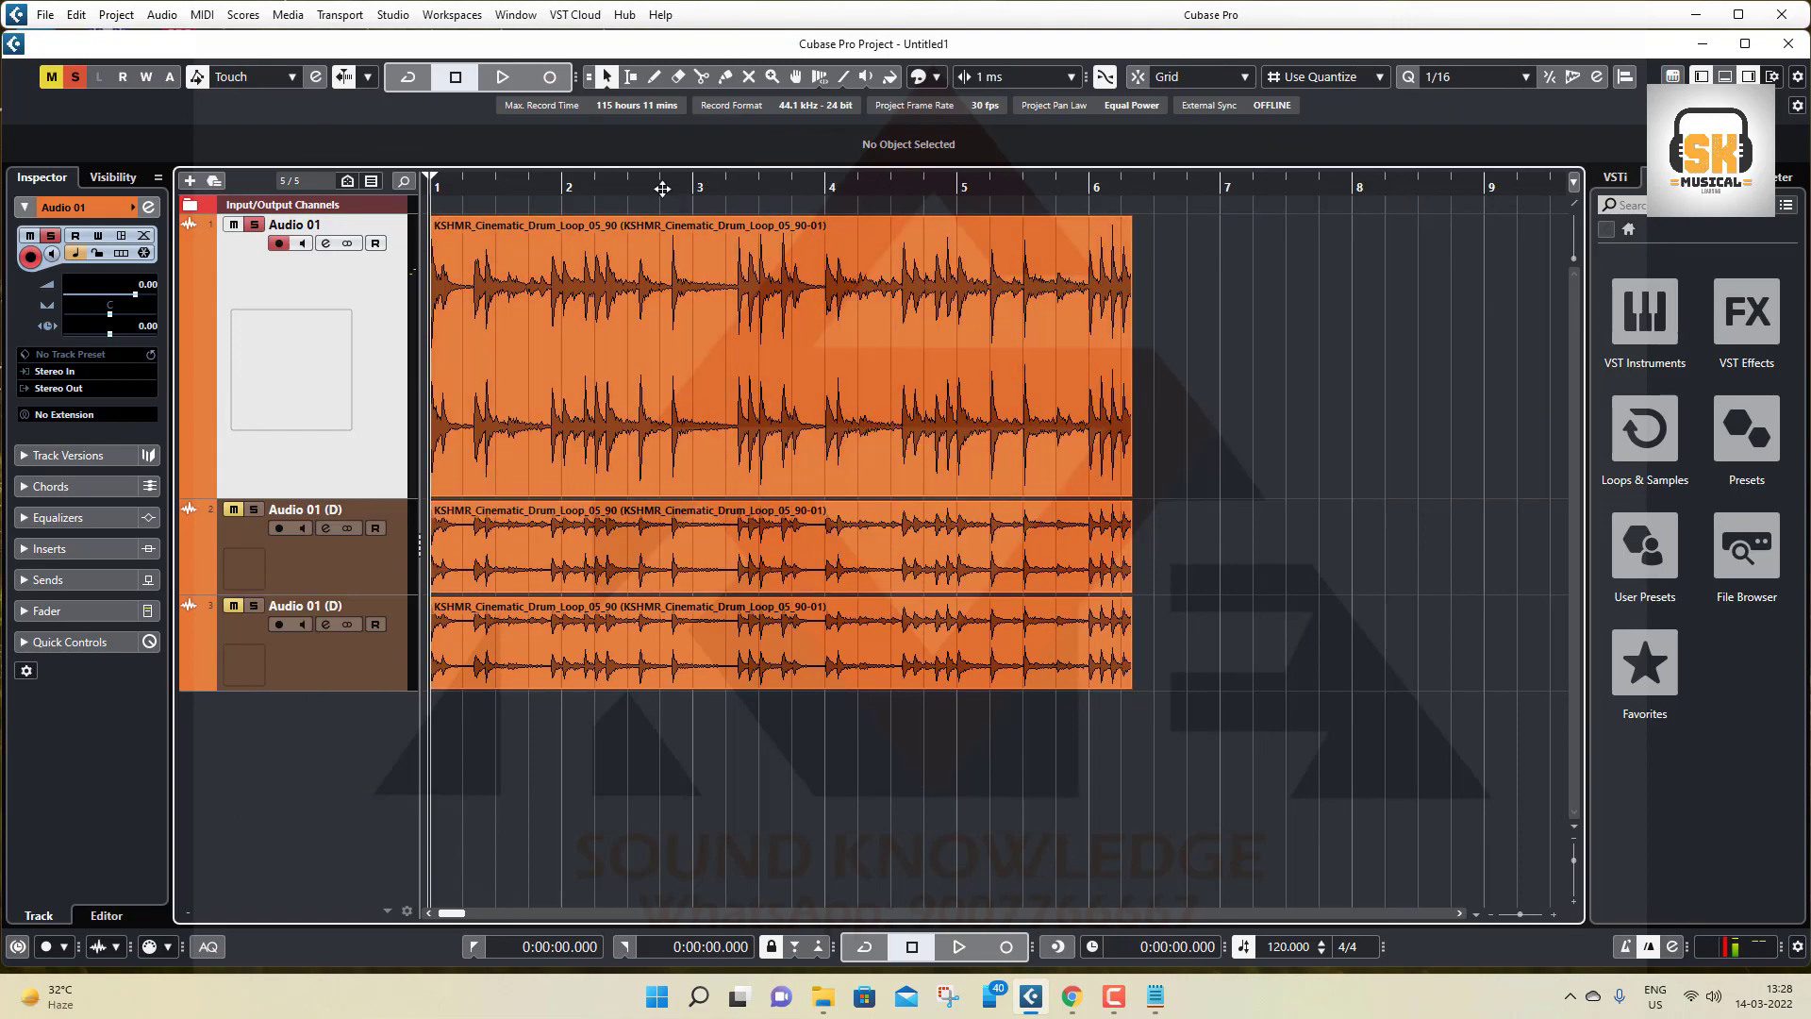
# Step: Deactivate all solo and mute states in the project
pyautogui.click(520, 186)
pyautogui.moveTo(507, 186); pyautogui.dragTo(386, 228)
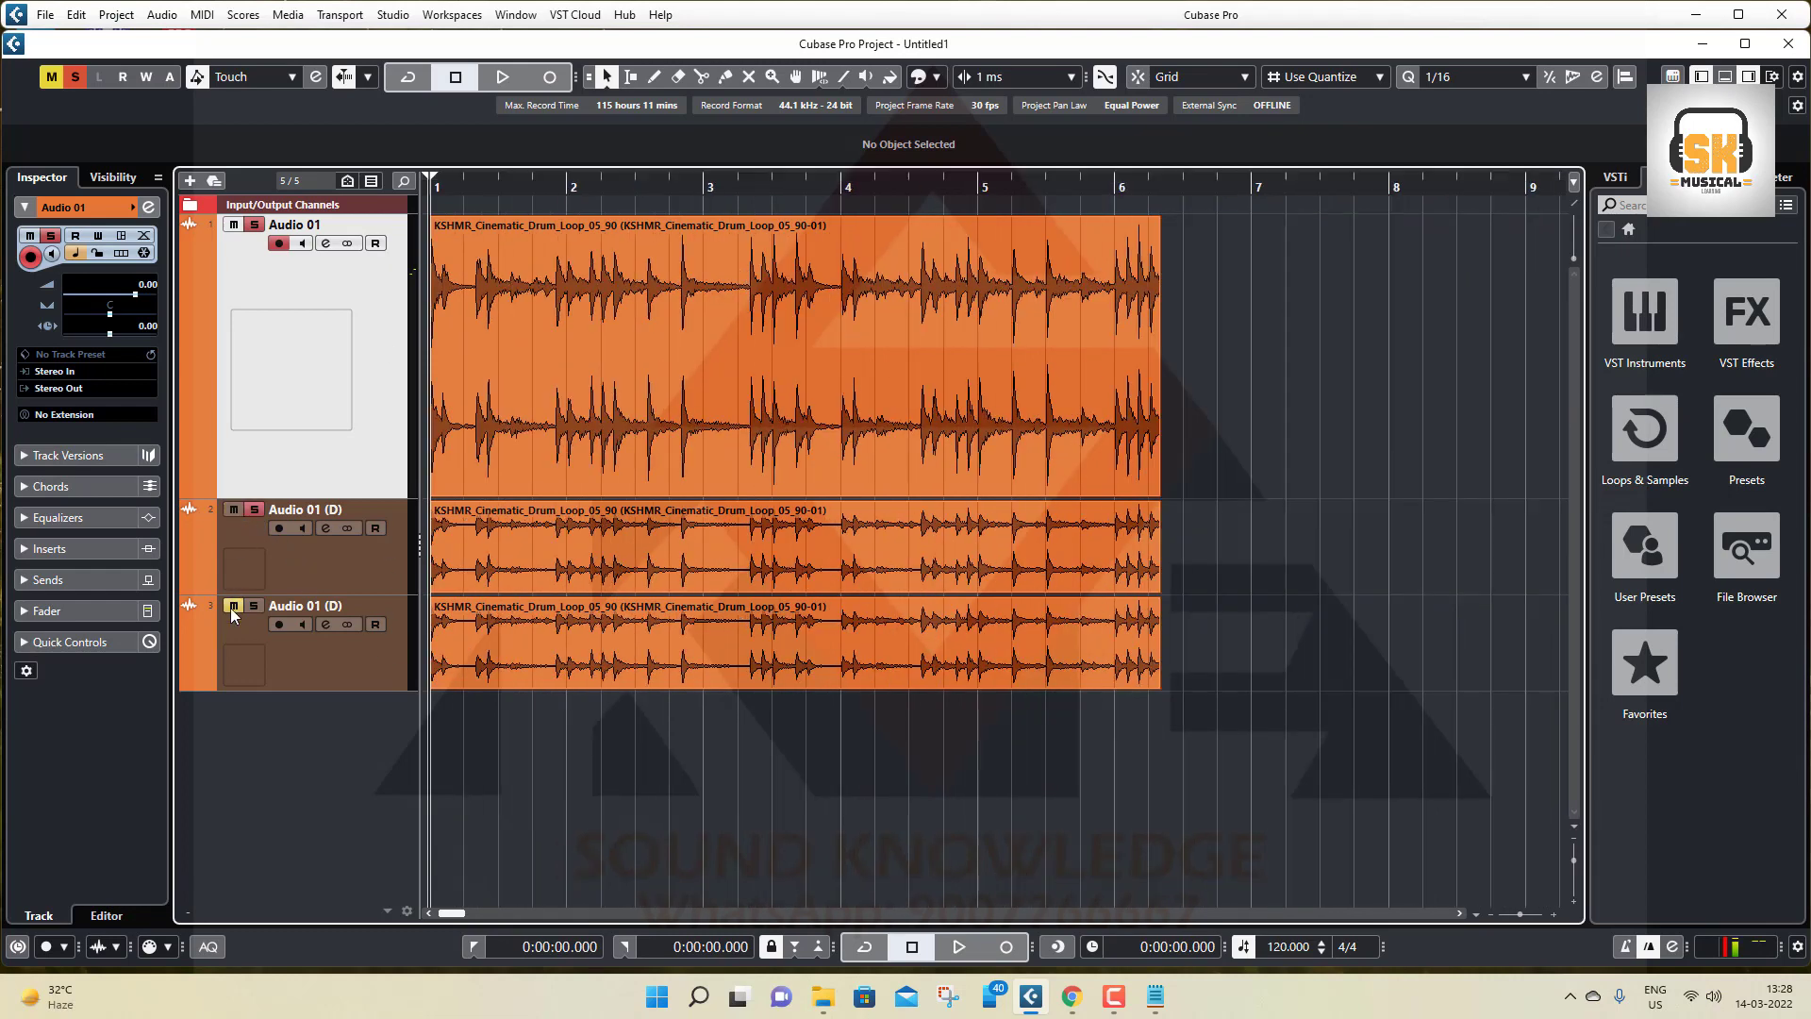
pyautogui.click(78, 81)
pyautogui.click(51, 77)
# Step: Reduce the height of the Audio 01 track to roughly that of the two duplicated tracks
pyautogui.press('h')
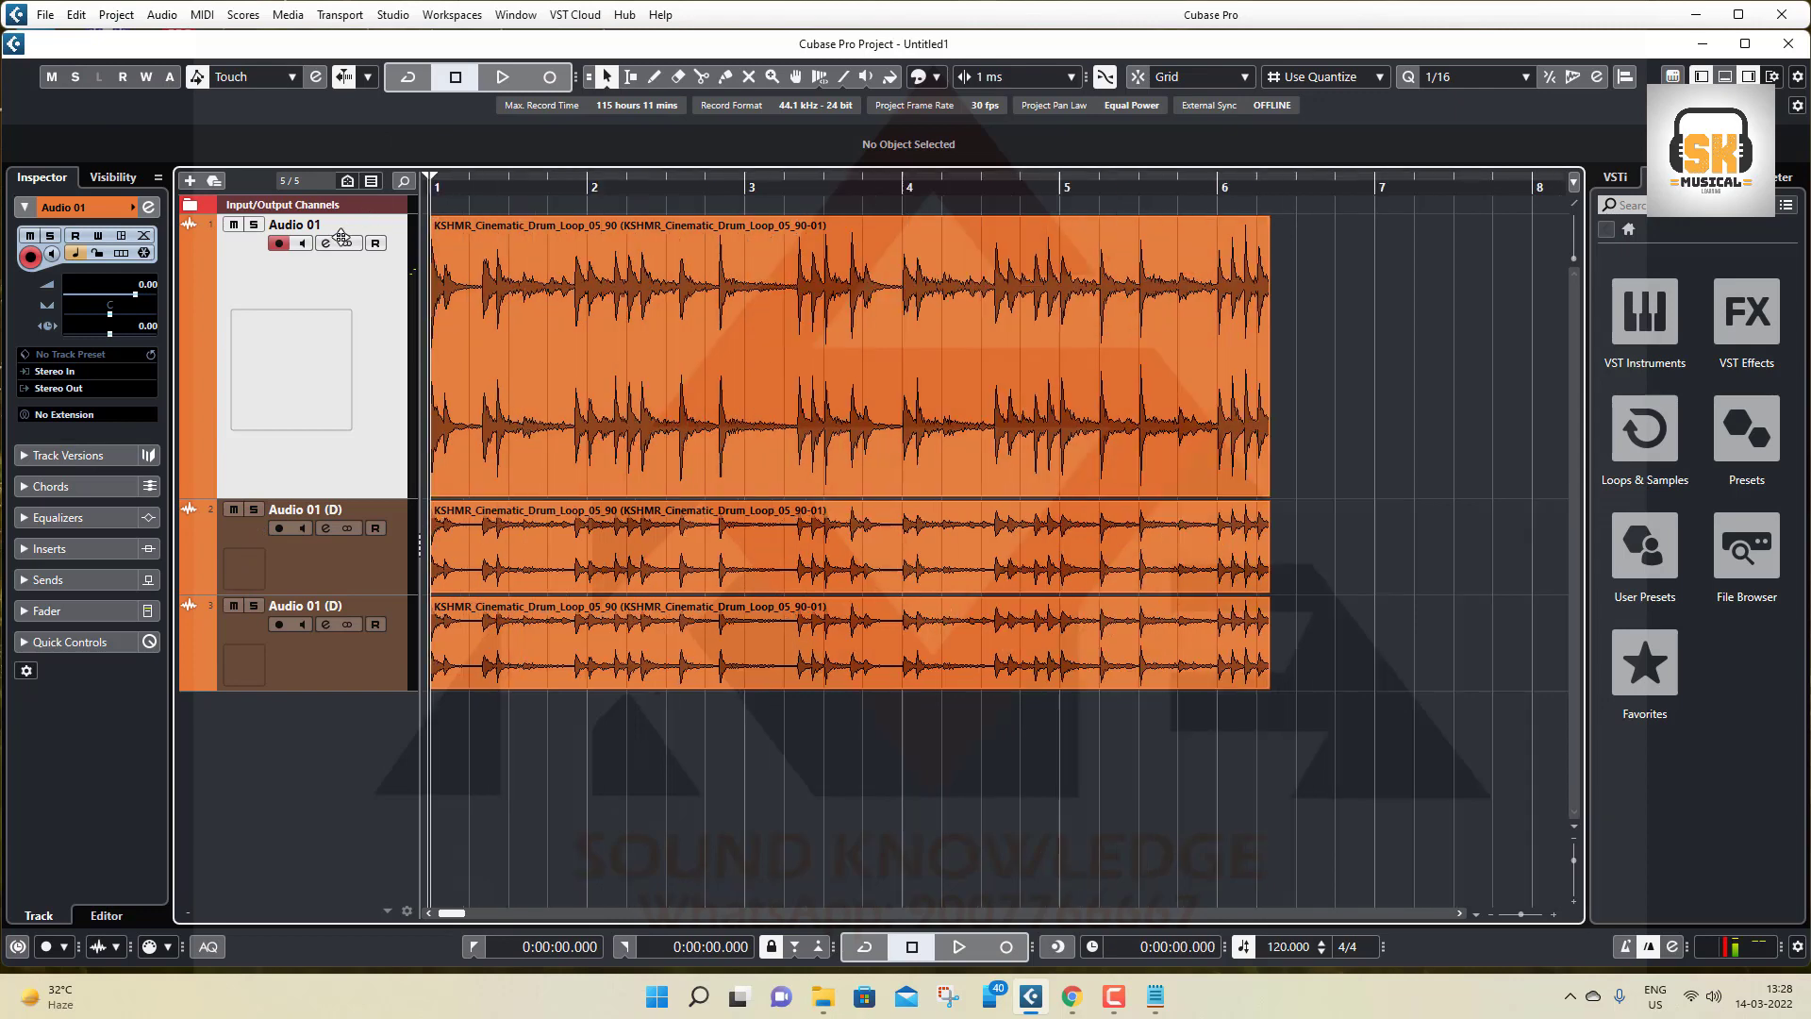
pyautogui.press('h')
pyautogui.click(388, 566)
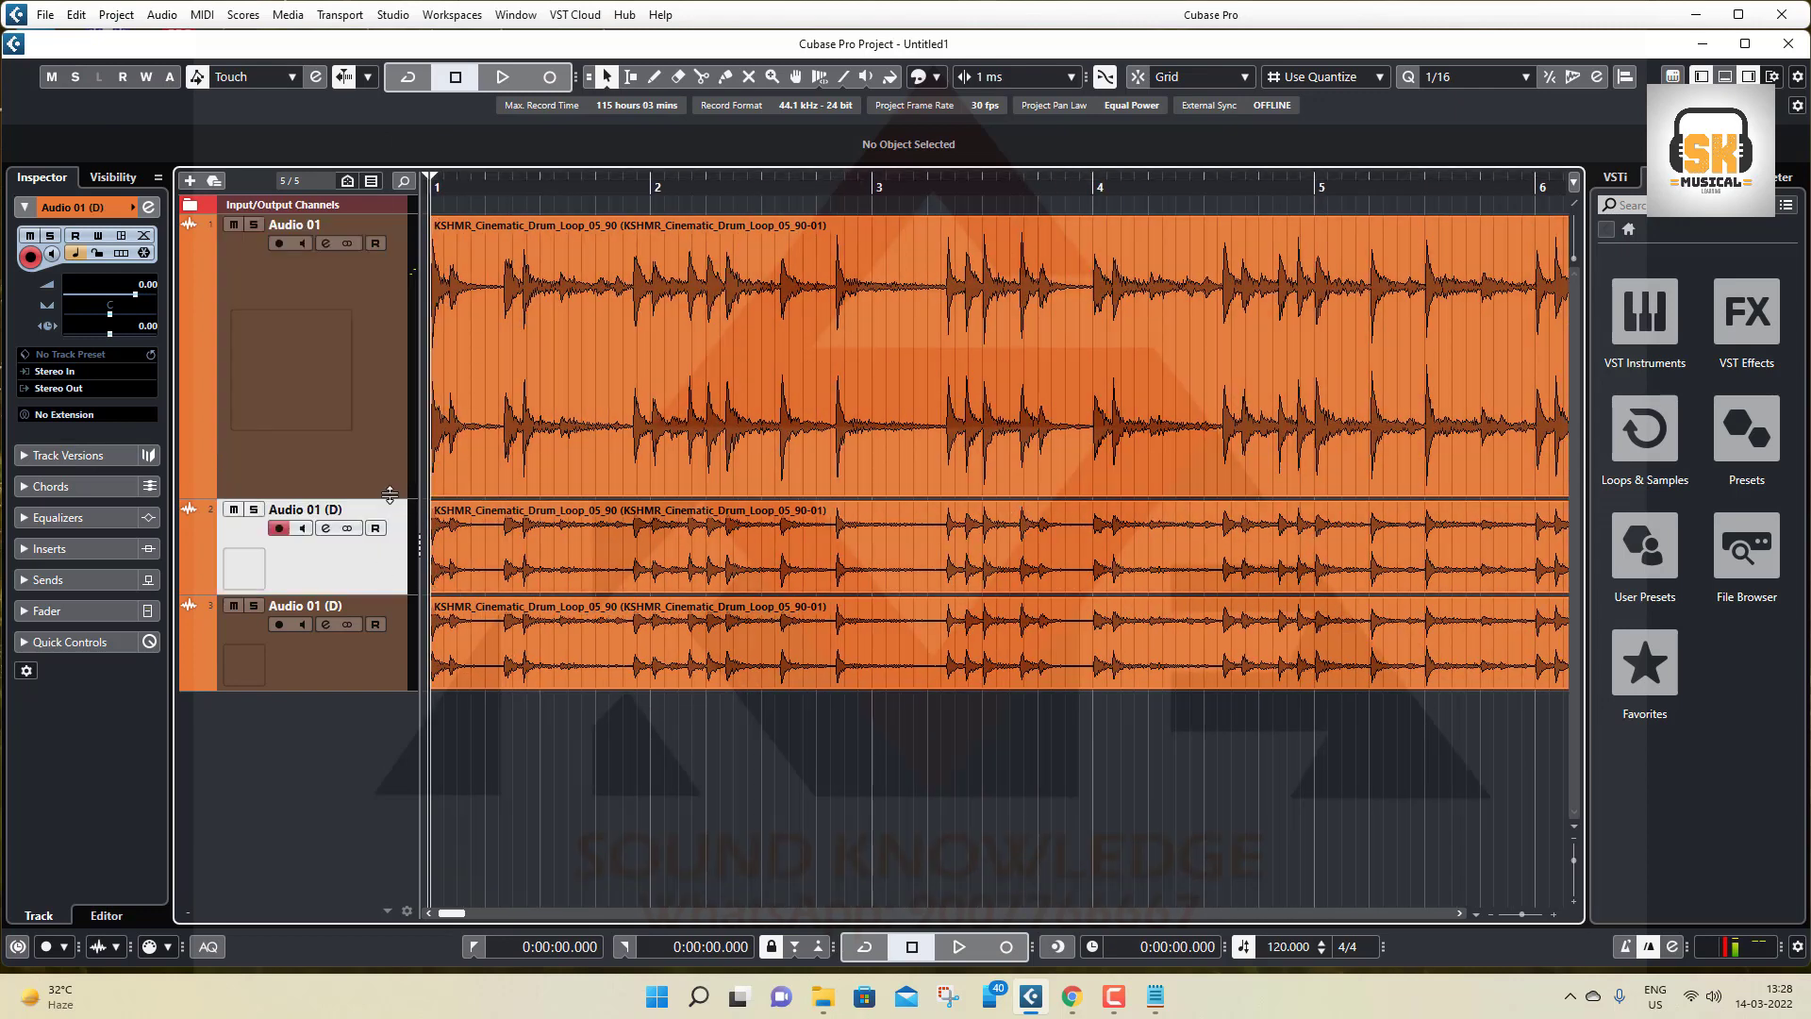
pyautogui.moveTo(389, 494); pyautogui.dragTo(382, 328)
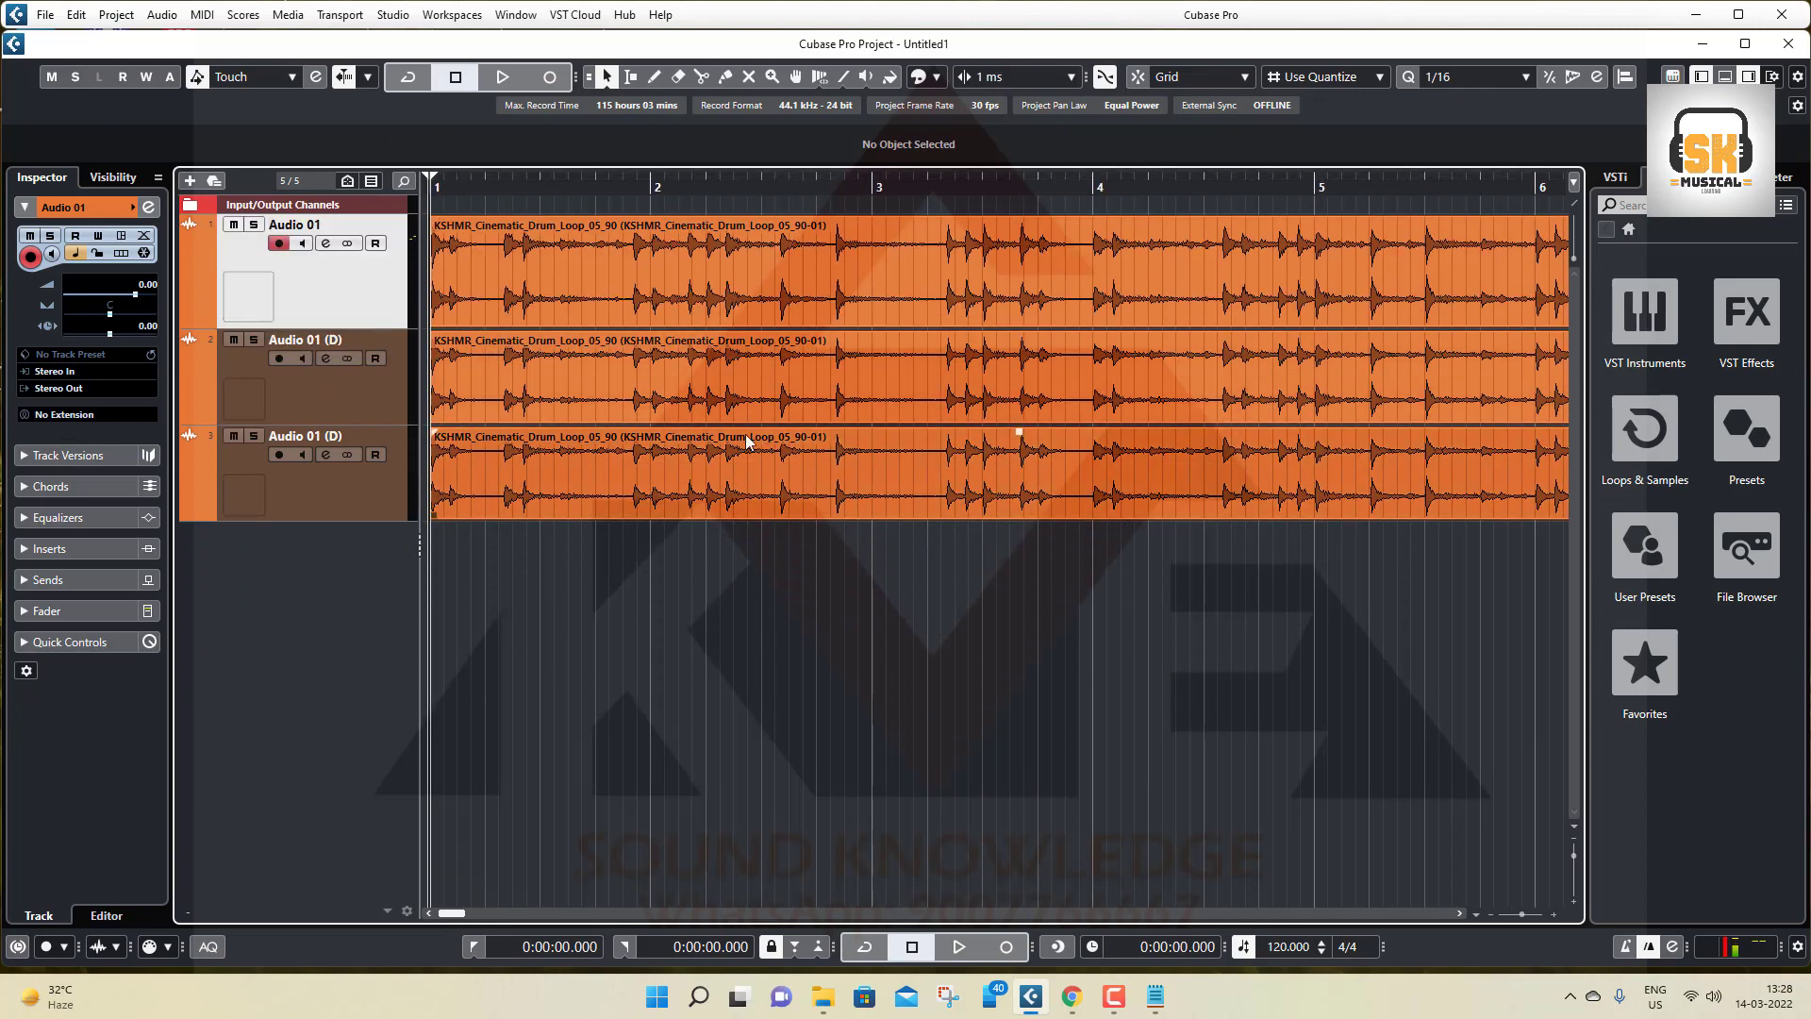
# Step: Set the grid type to Bar and move the event on the first duplicated track to start at bar 2
pyautogui.moveTo(683, 392); pyautogui.dragTo(900, 382)
pyautogui.click(1213, 79)
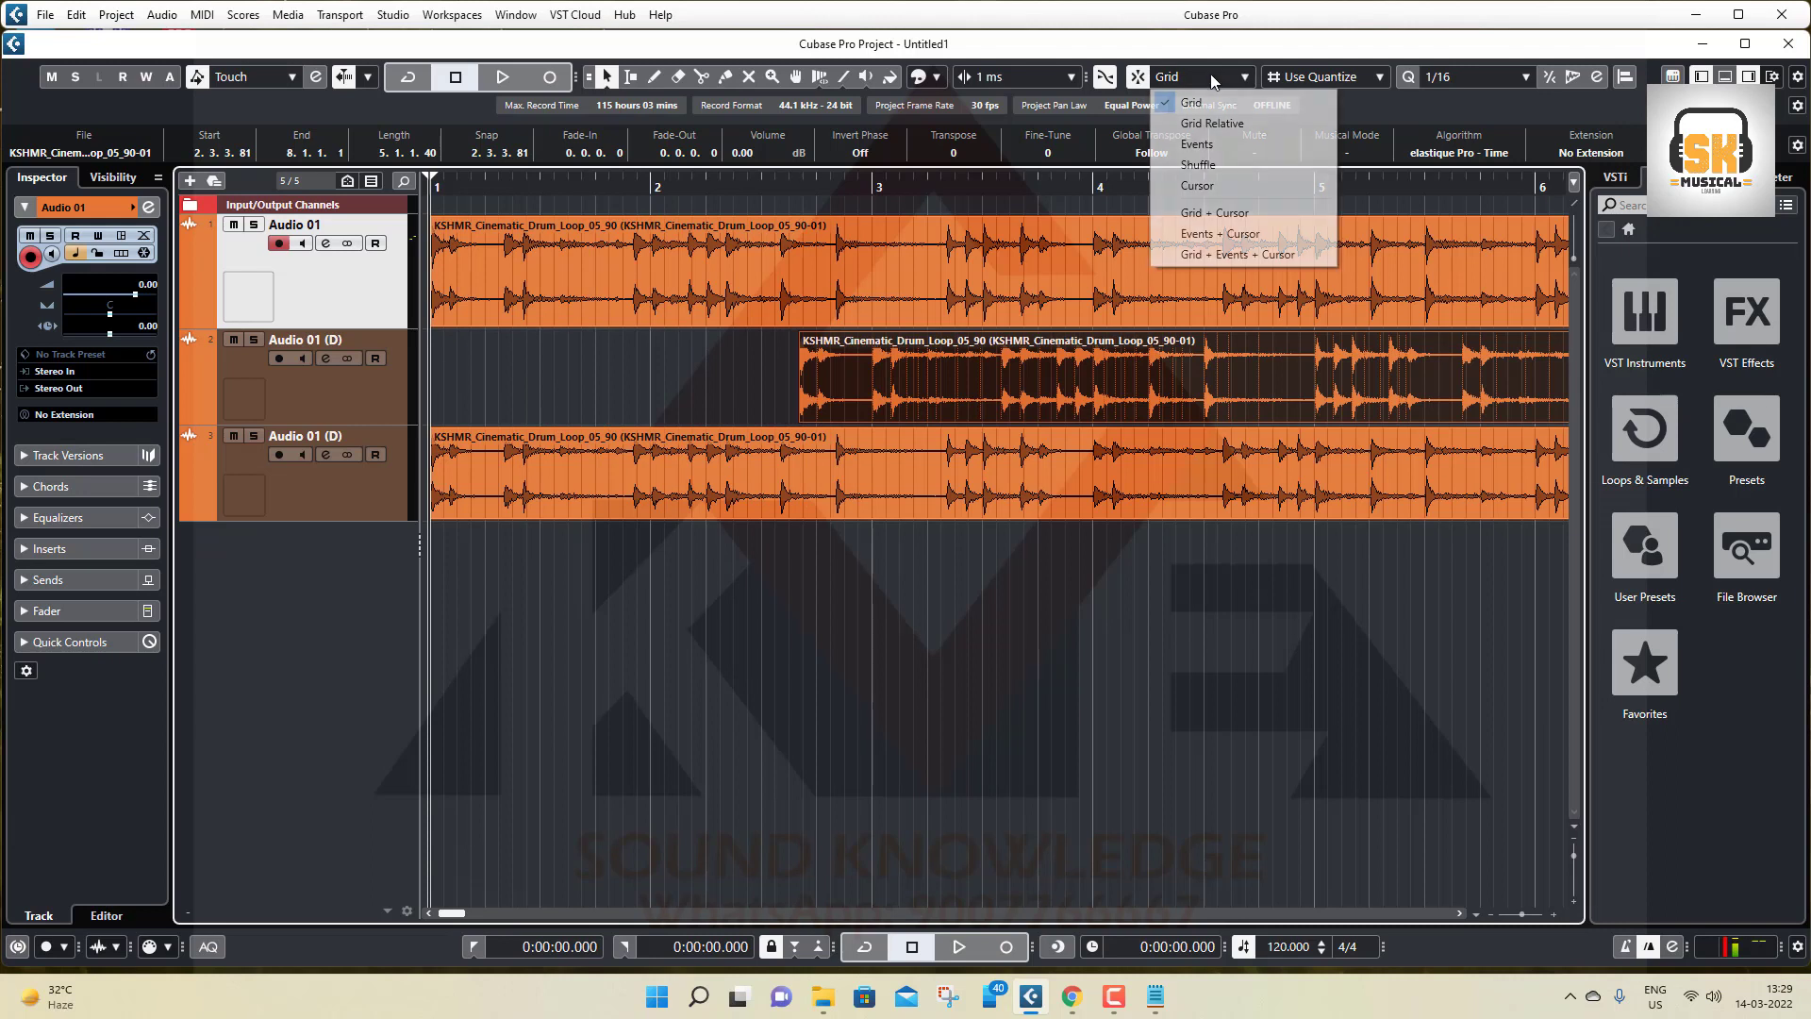
pyautogui.click(1215, 76)
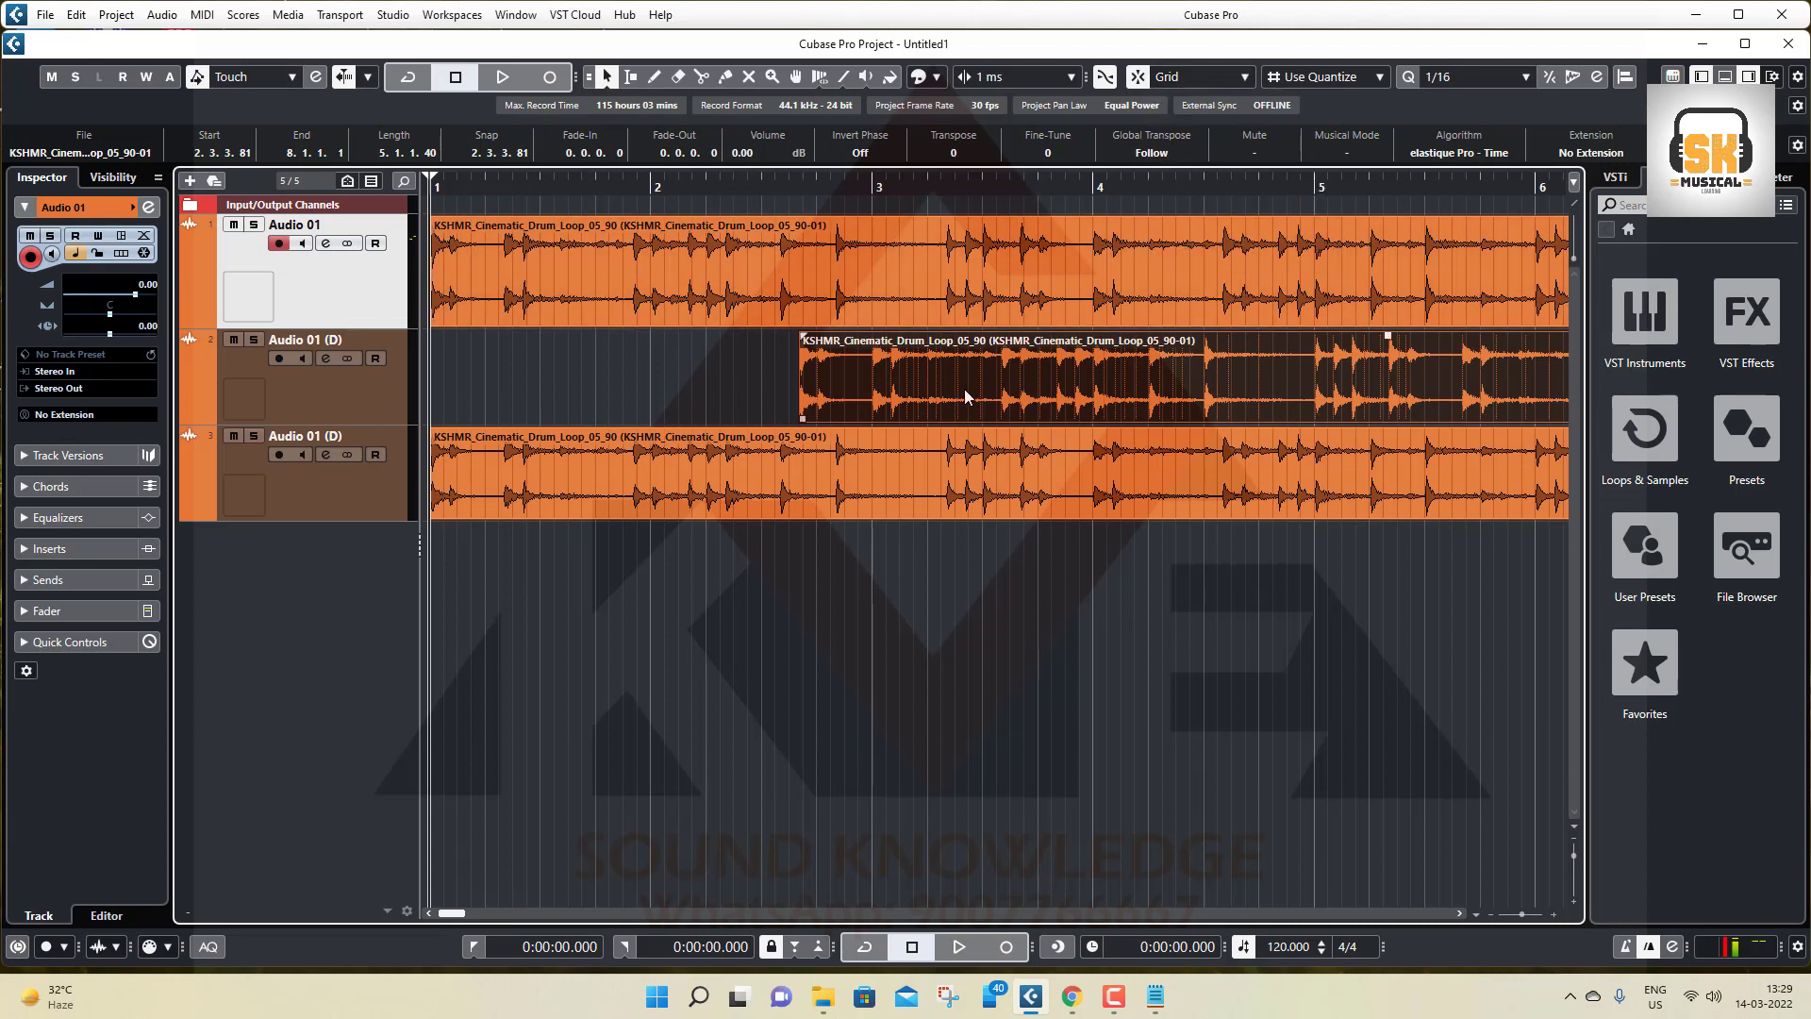
pyautogui.click(1340, 78)
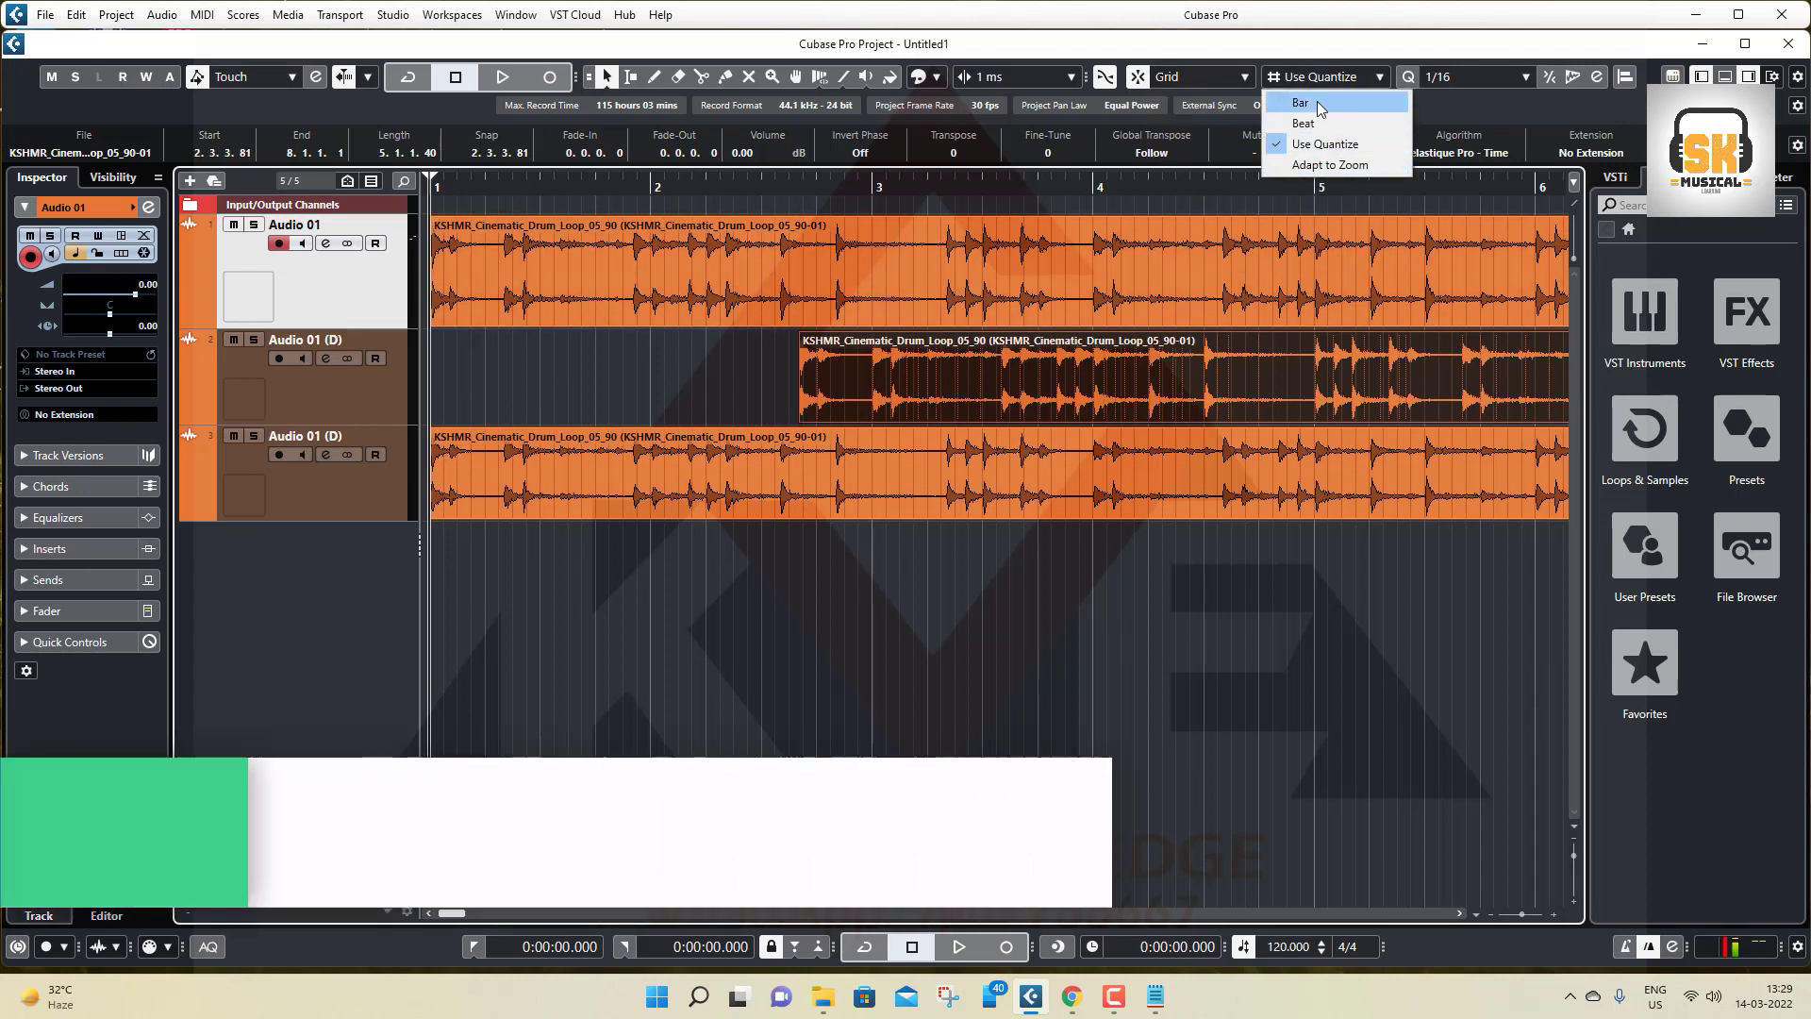
pyautogui.click(1319, 103)
pyautogui.moveTo(919, 398); pyautogui.dragTo(739, 389)
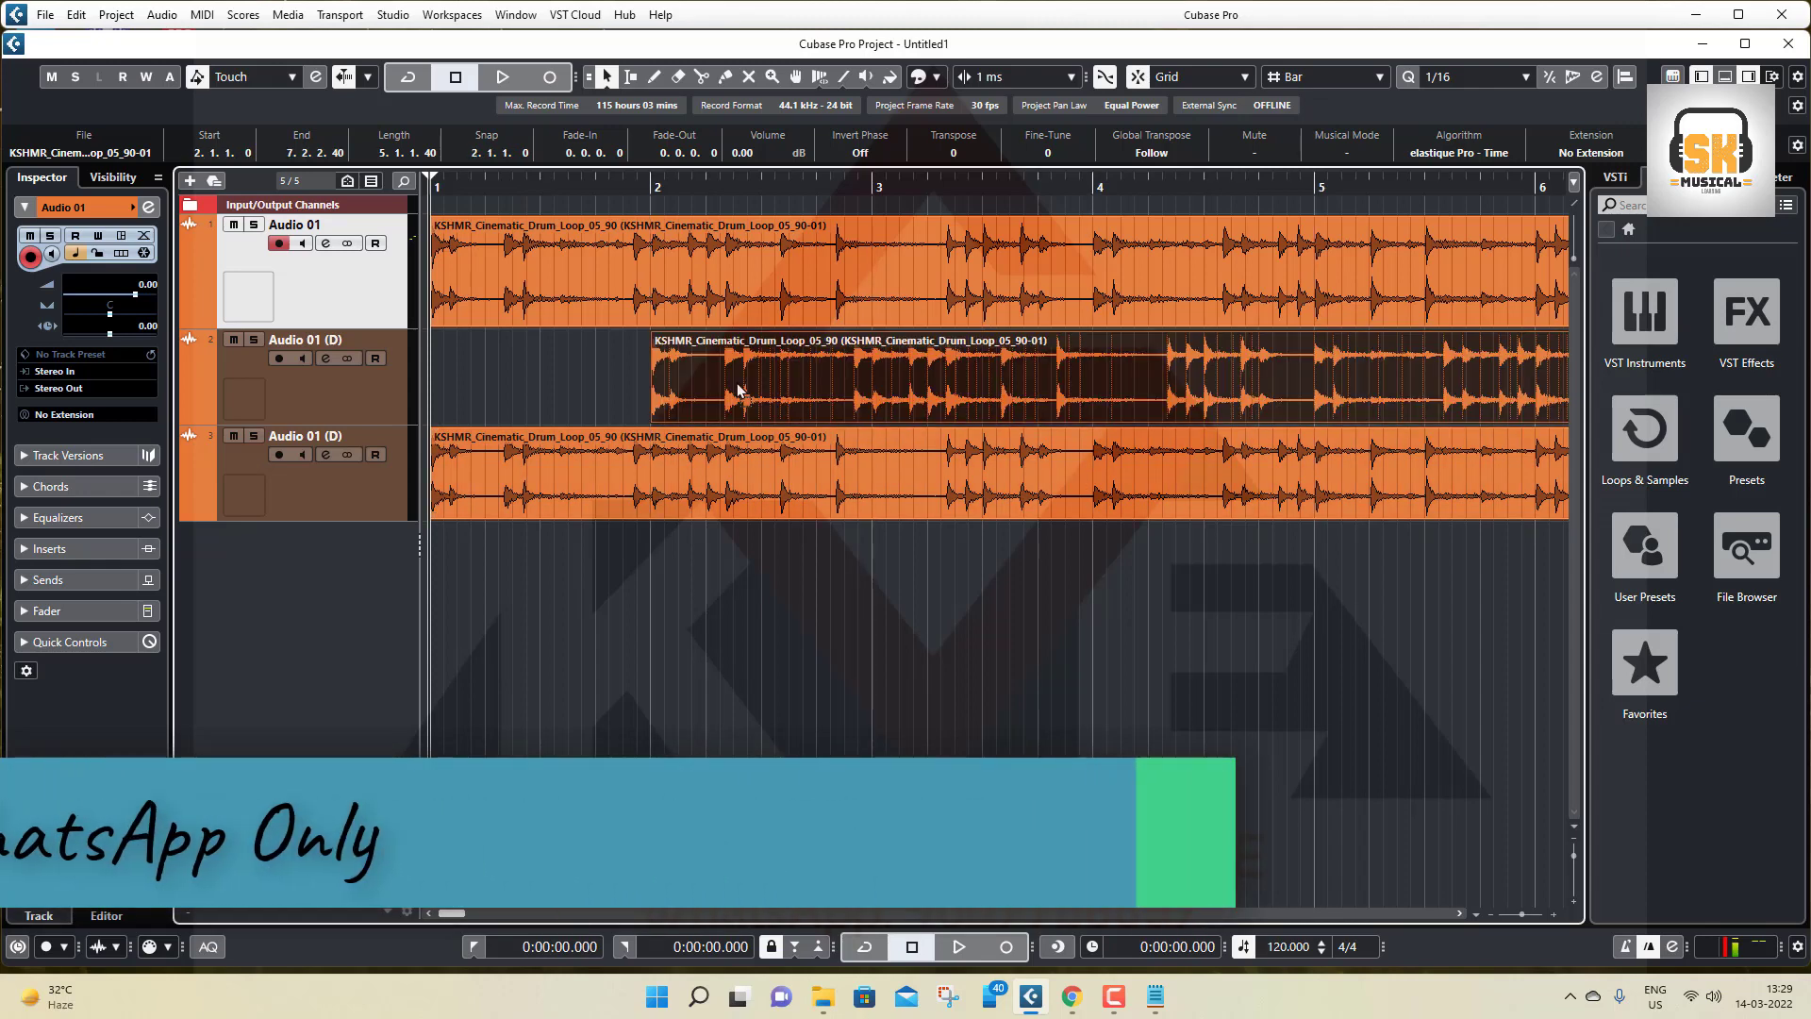
# Step: Set the grid type to Beat and try moving the event on the first duplicated track
pyautogui.click(1310, 76)
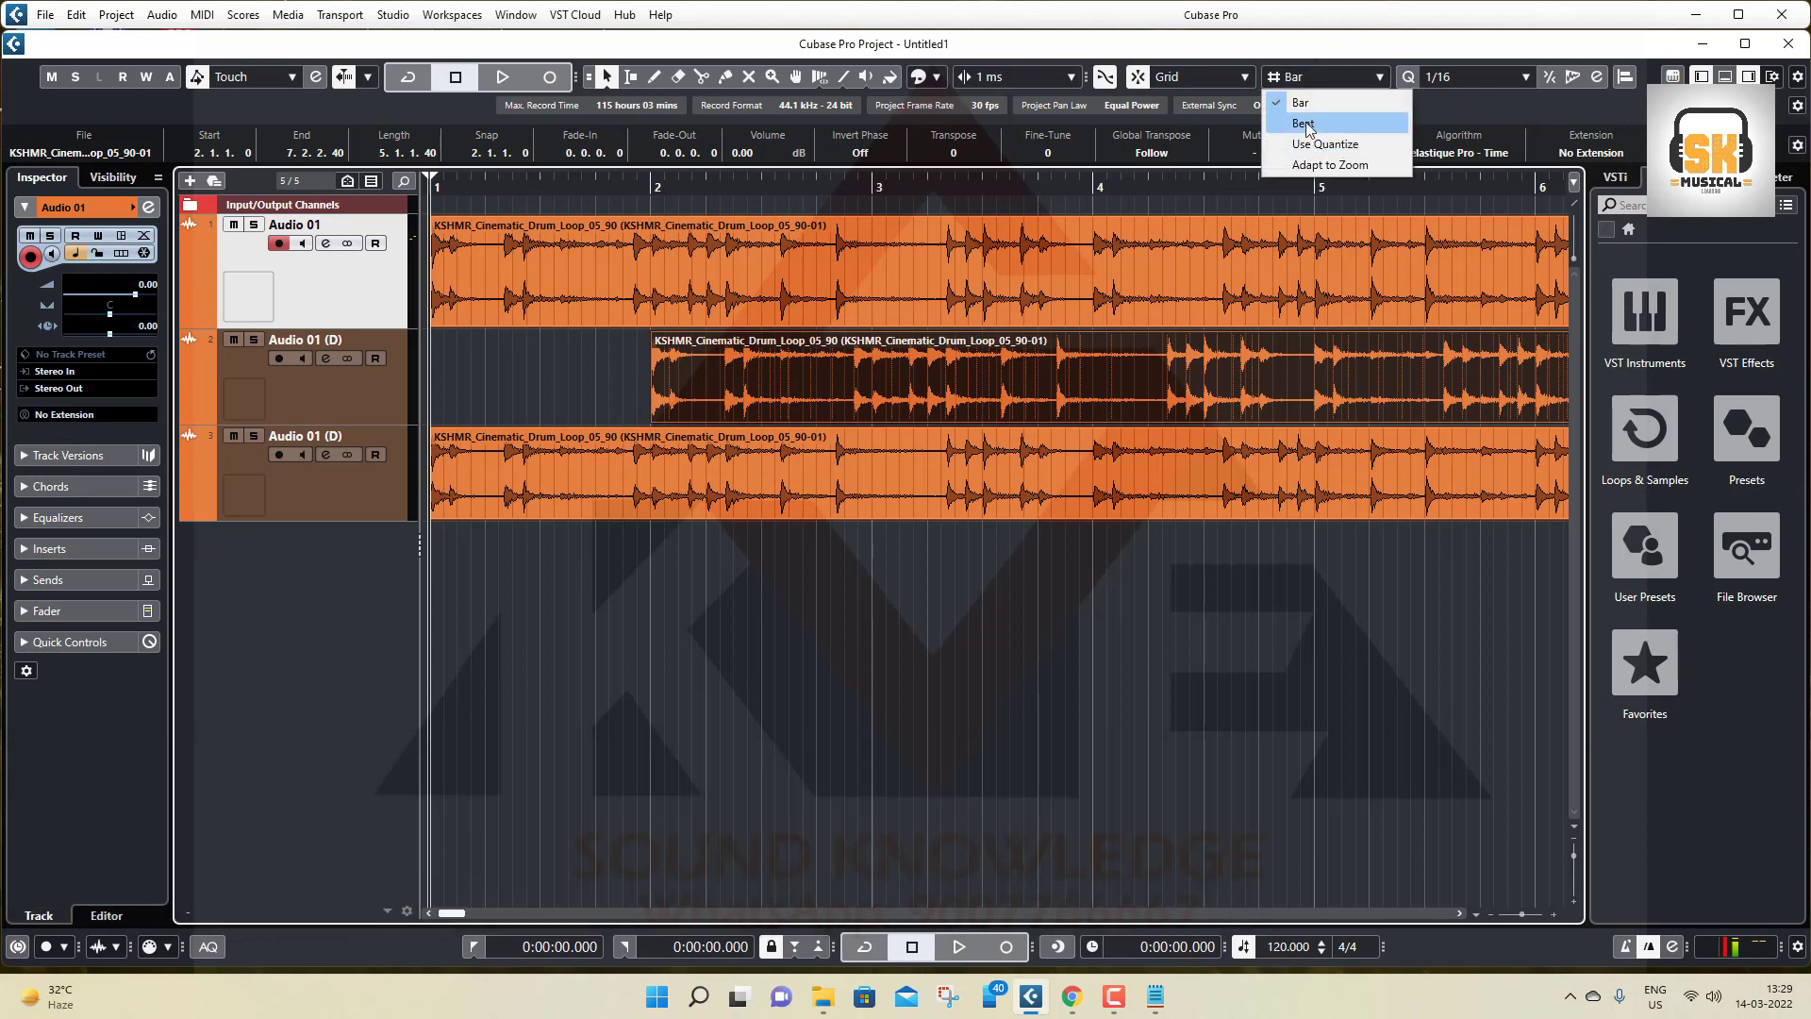
pyautogui.click(1308, 125)
pyautogui.moveTo(717, 398)
pyautogui.mouseDown()
pyautogui.moveTo(927, 391)
pyautogui.moveTo(709, 396)
pyautogui.mouseUp()
# Step: Set the grid type to Use Quantize, try moving the event, and view the available quantize presets
pyautogui.click(1332, 75)
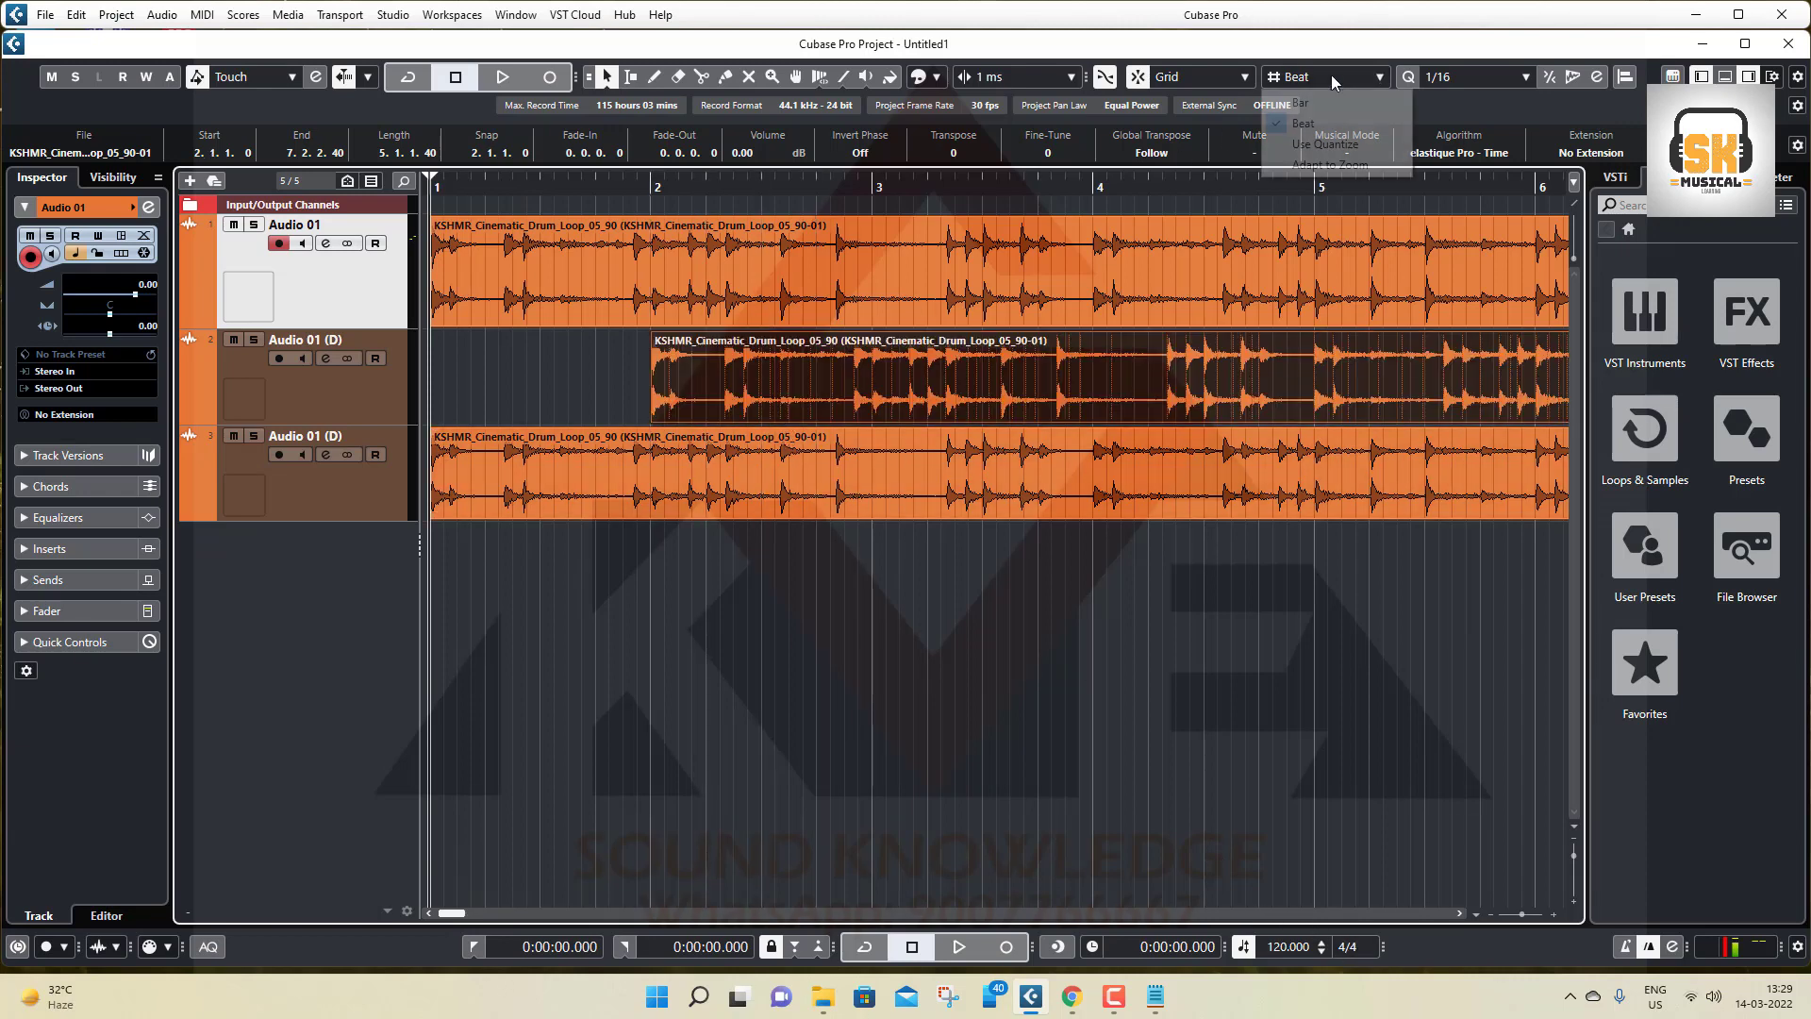
pyautogui.click(1325, 144)
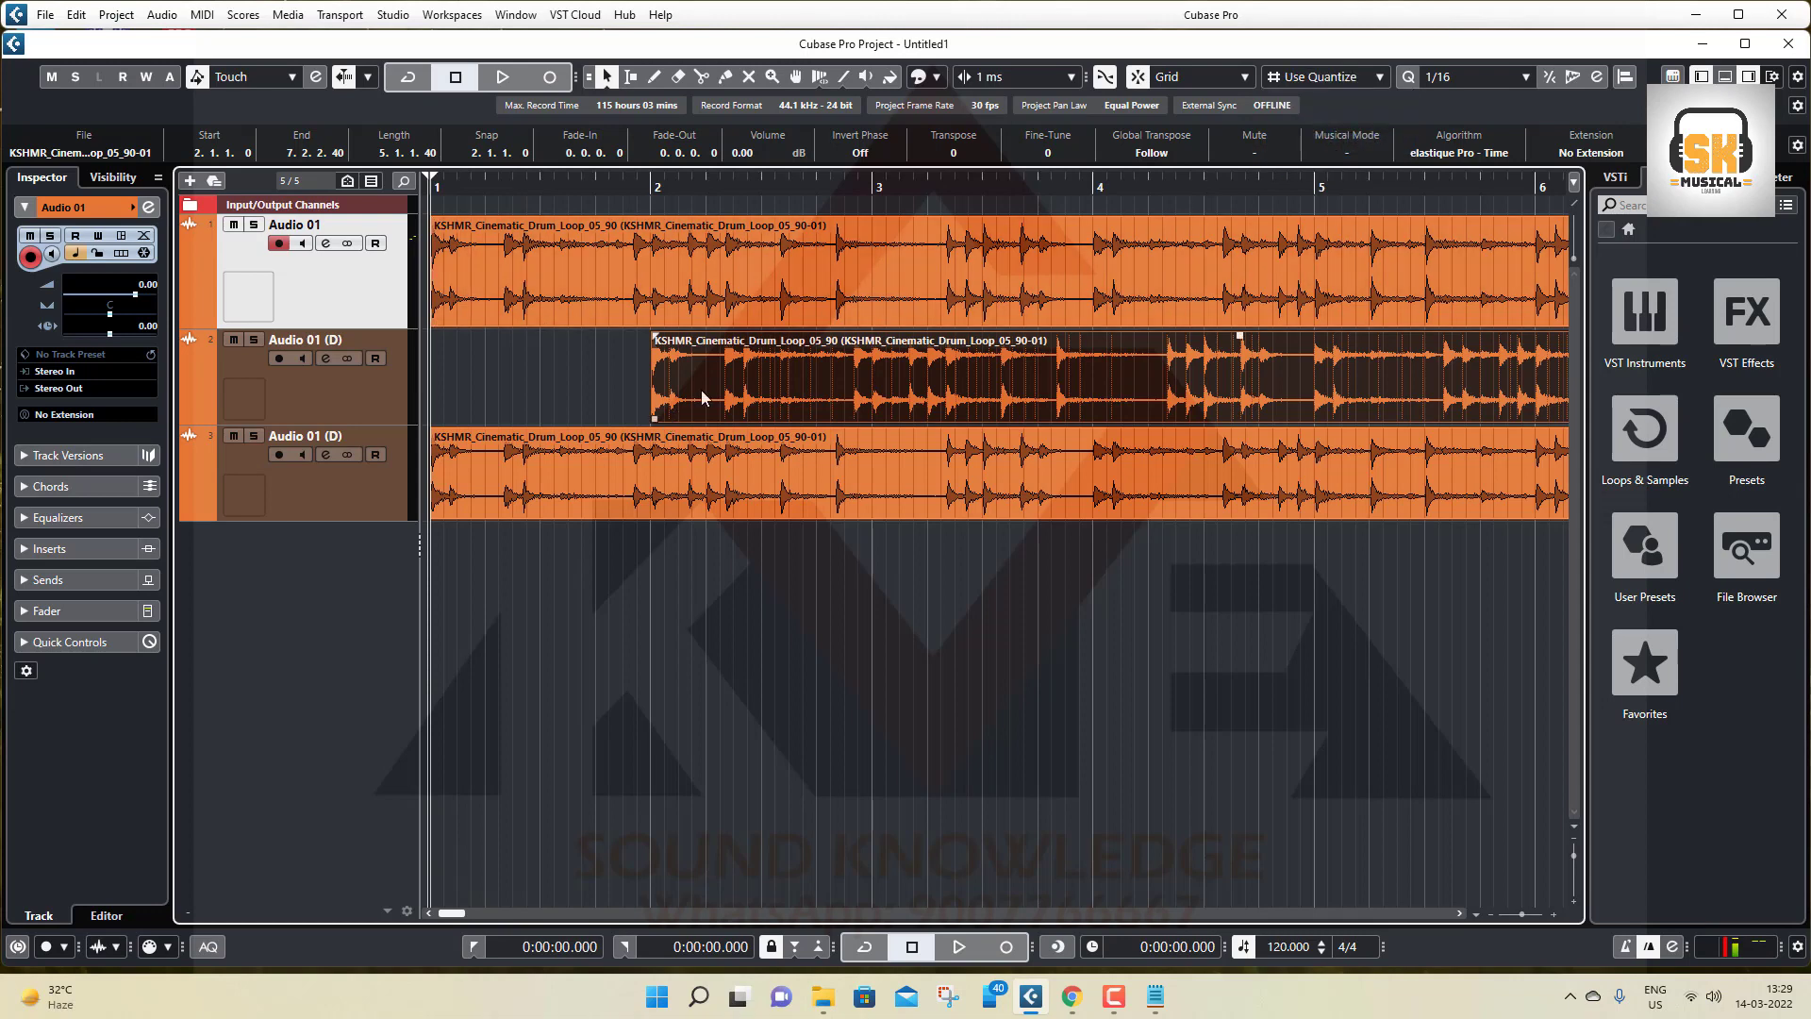
pyautogui.moveTo(718, 392)
pyautogui.mouseDown()
pyautogui.moveTo(943, 396)
pyautogui.moveTo(713, 400)
pyautogui.mouseUp()
pyautogui.click(1466, 76)
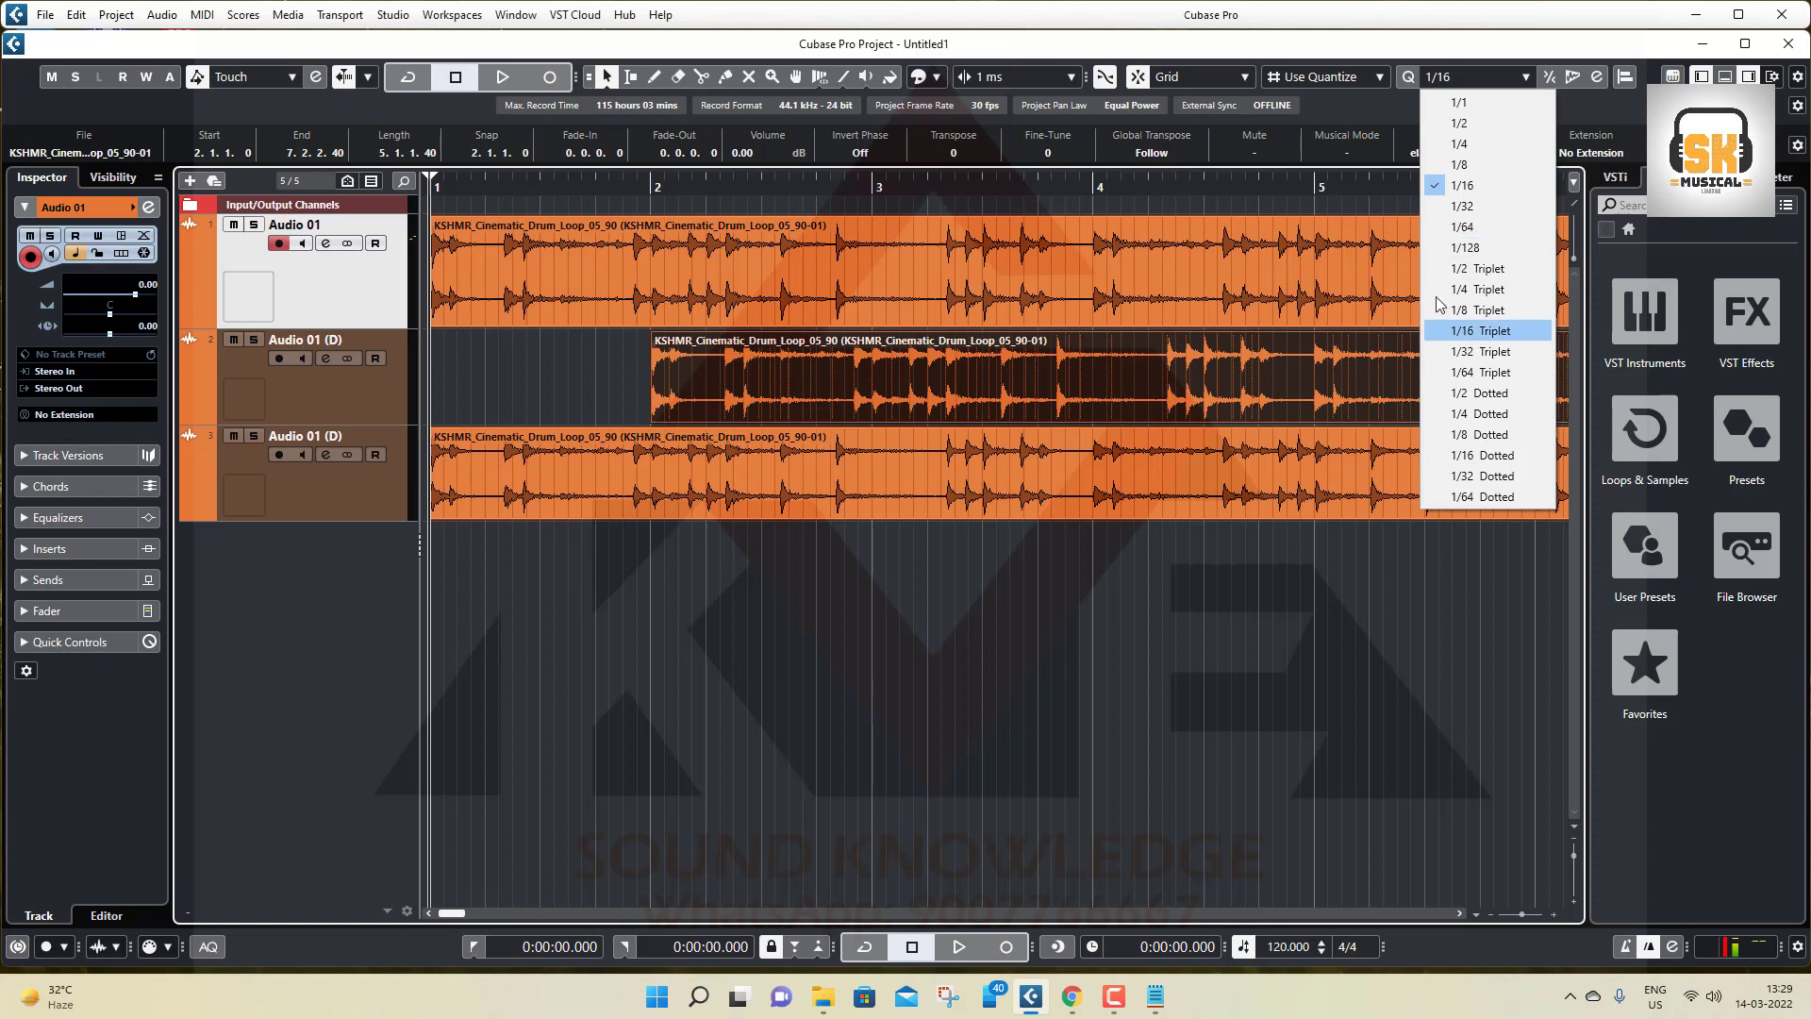
pyautogui.click(873, 591)
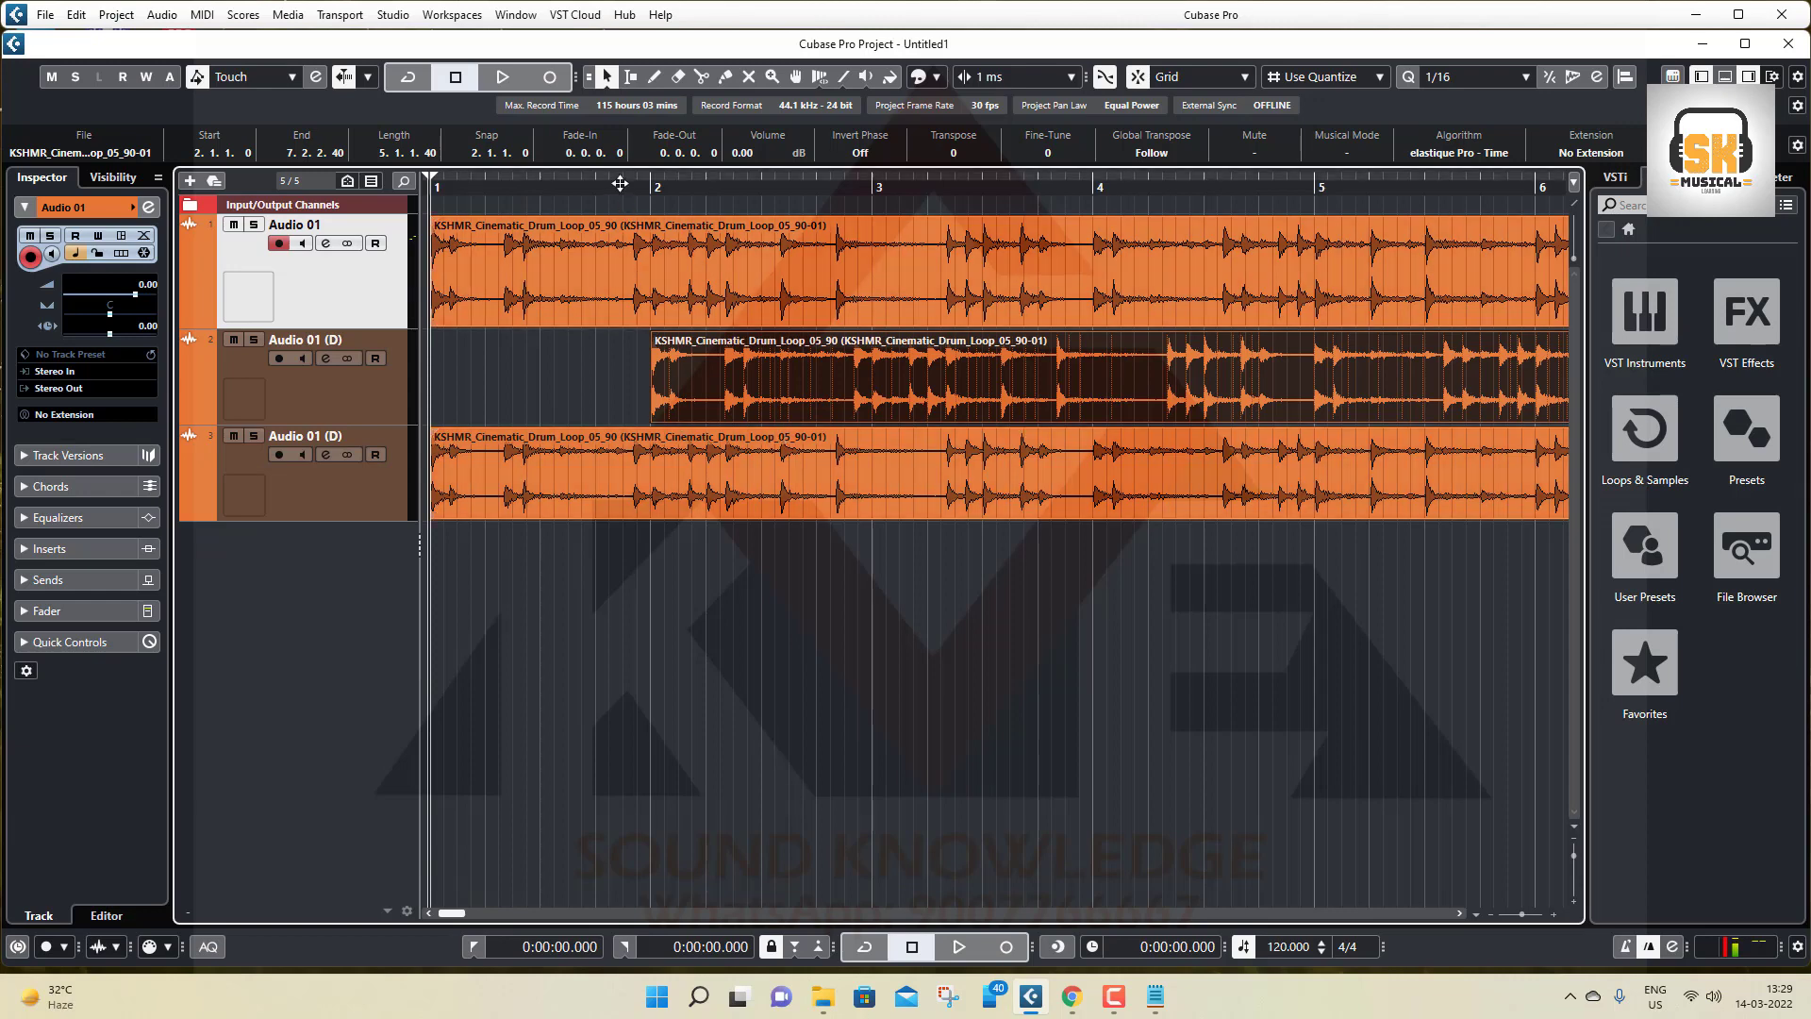
# Step: Examine the nudge settings and the display options of the status line and the project toolbar
pyautogui.moveTo(603, 187); pyautogui.dragTo(610, 201)
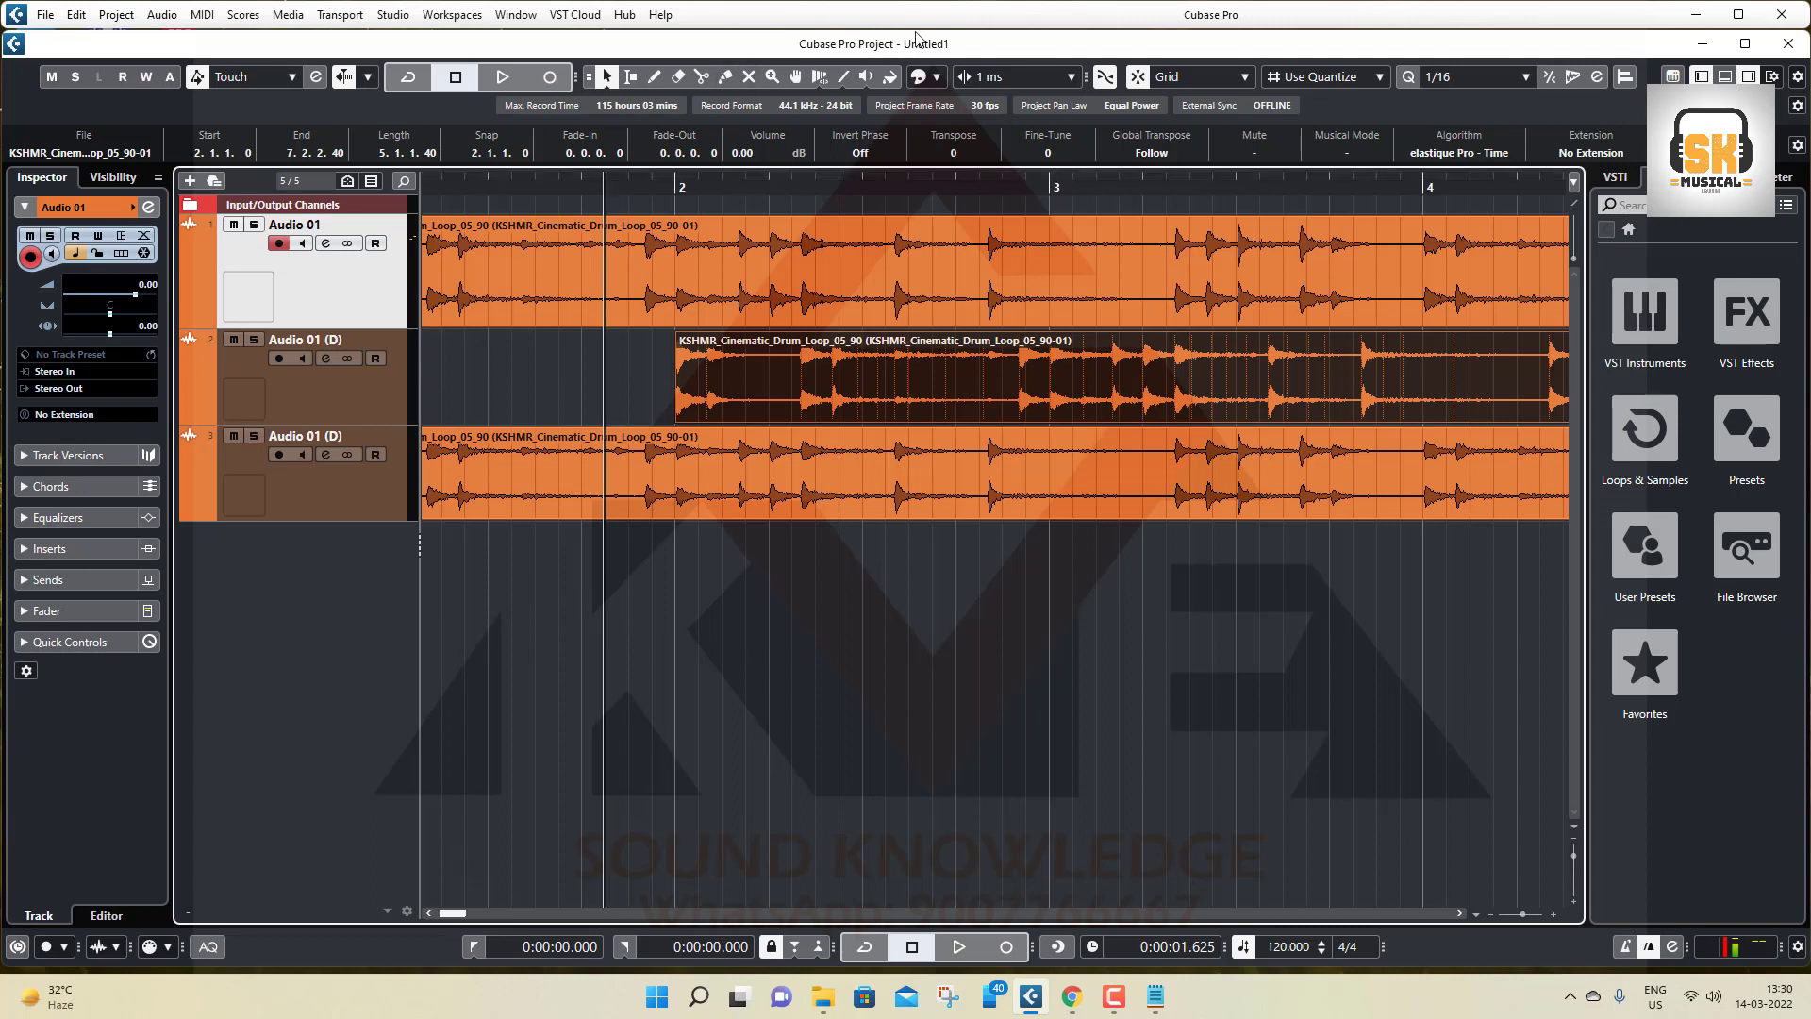
pyautogui.click(1035, 80)
pyautogui.click(1034, 78)
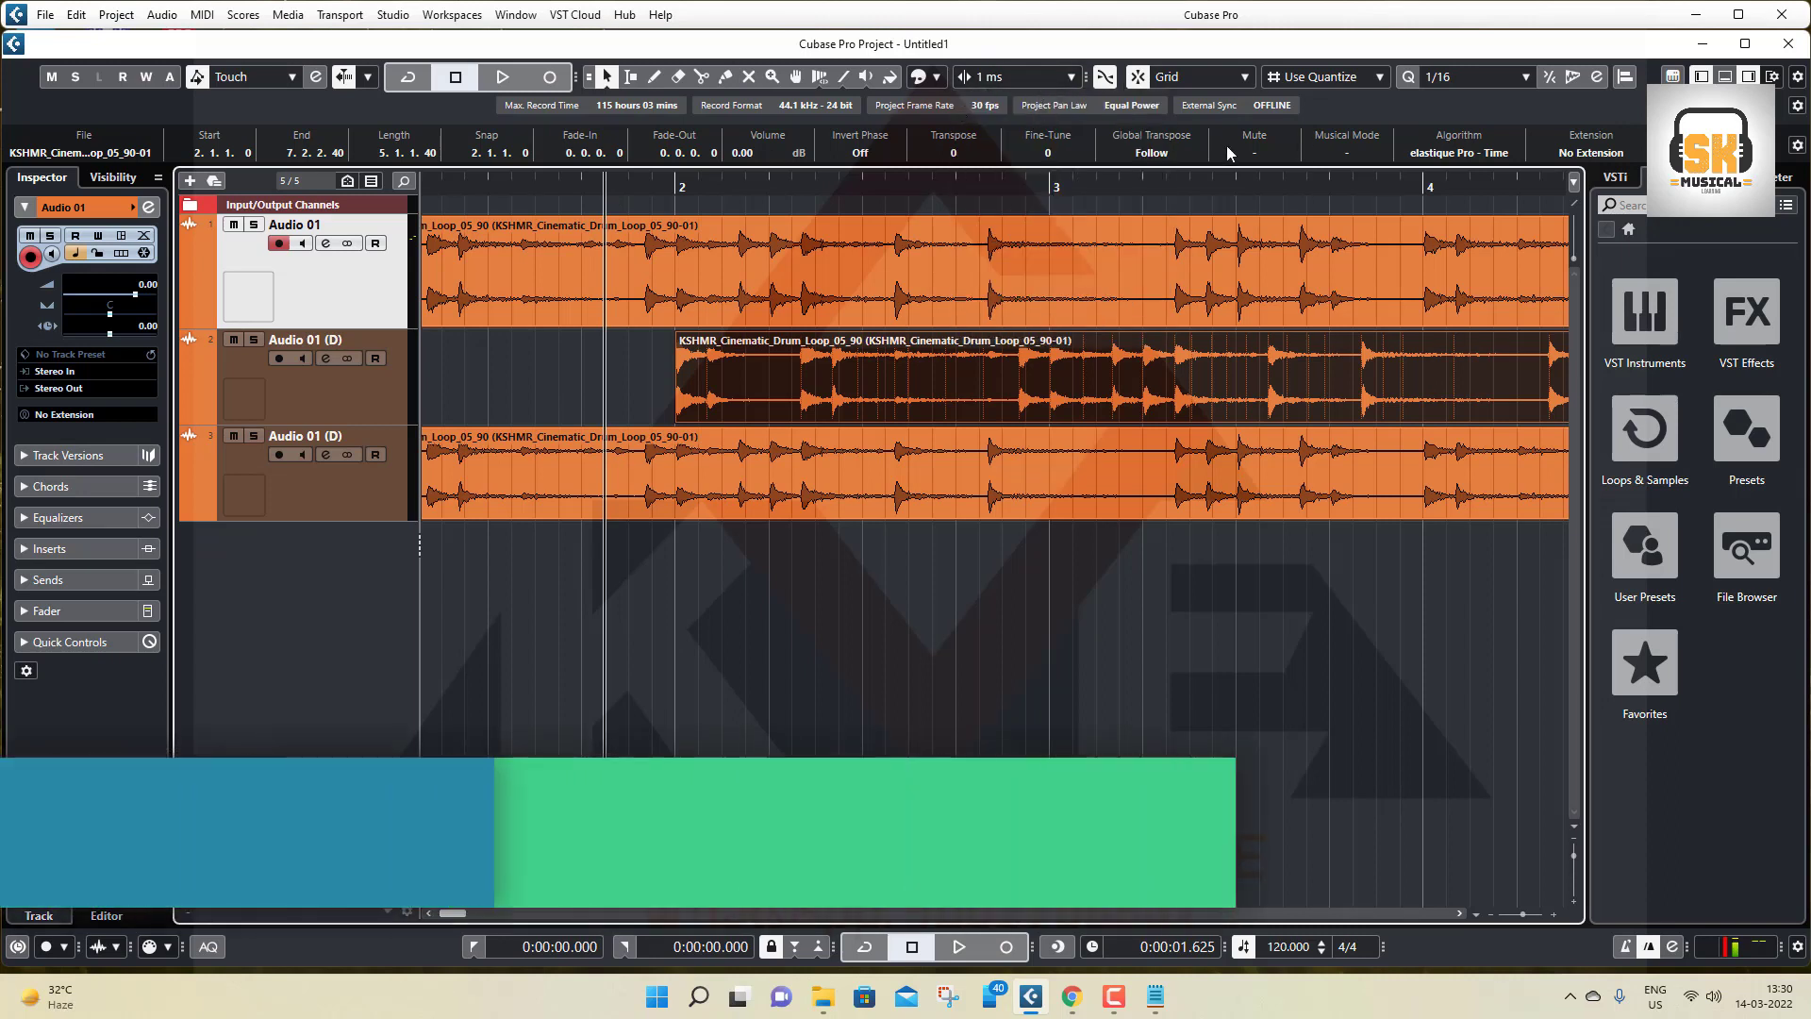
pyautogui.click(1772, 78)
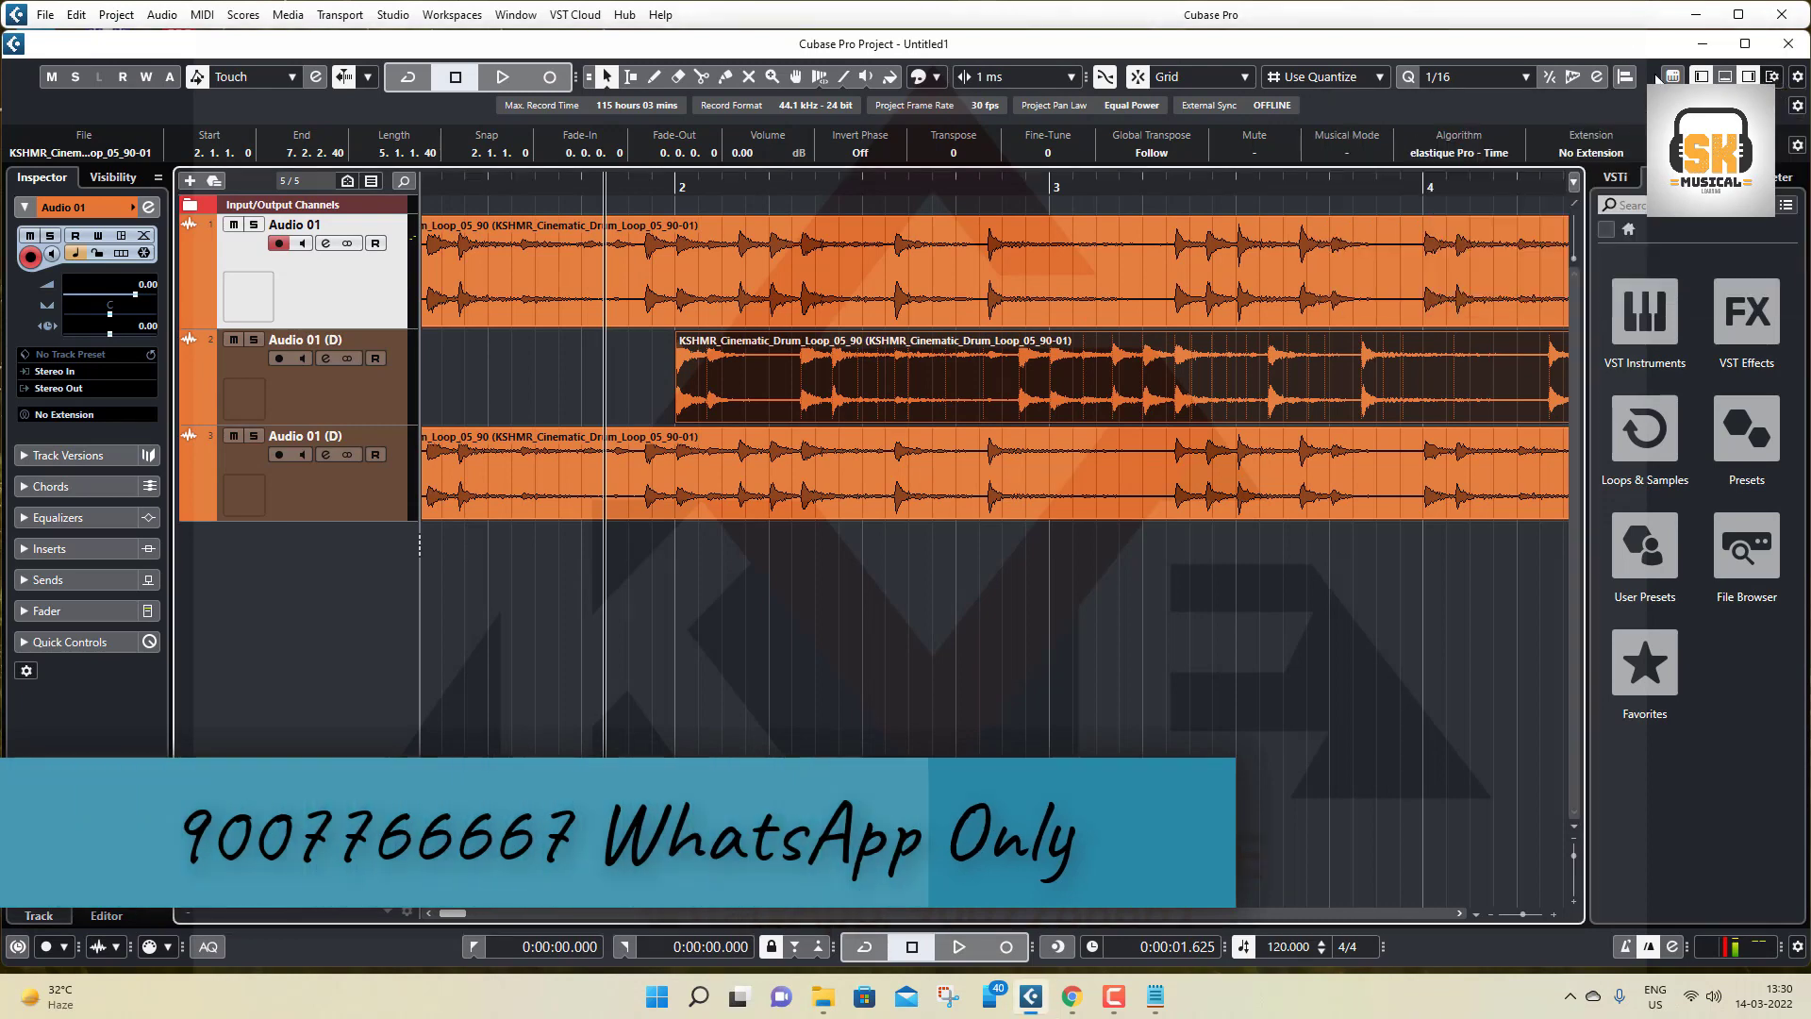
pyautogui.click(1798, 107)
pyautogui.click(1798, 110)
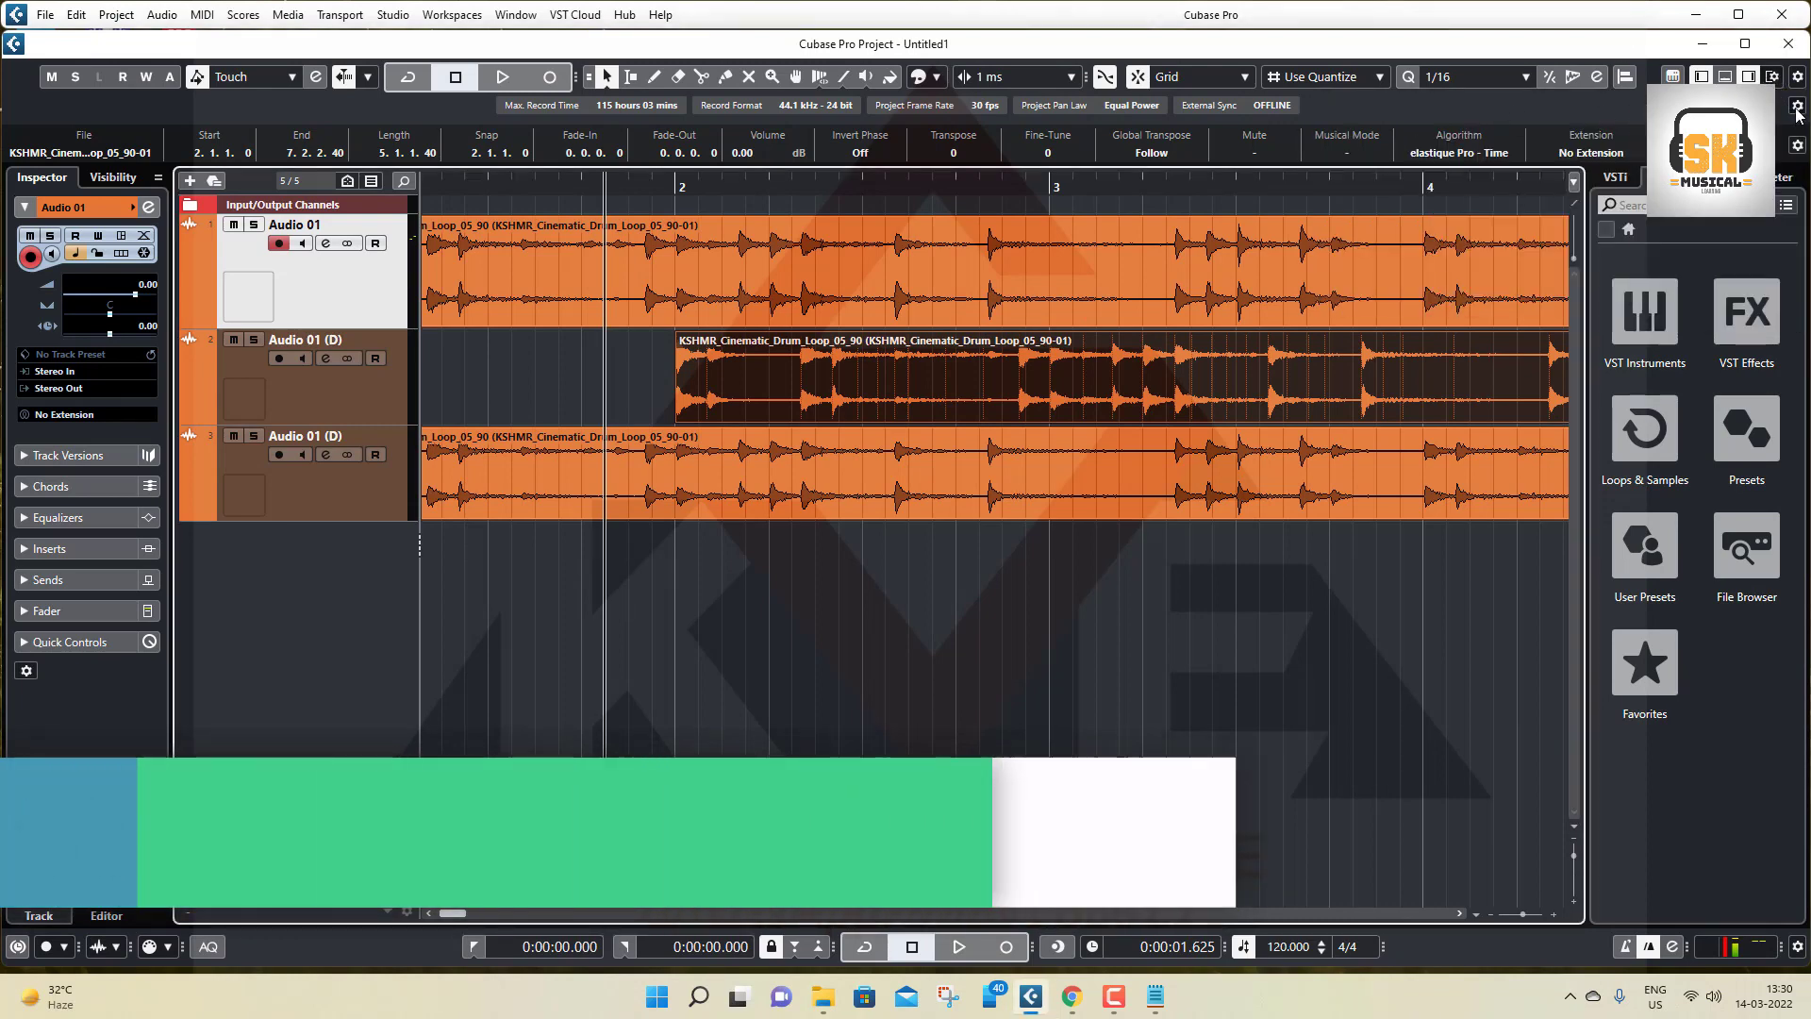
pyautogui.rightClick(1388, 110)
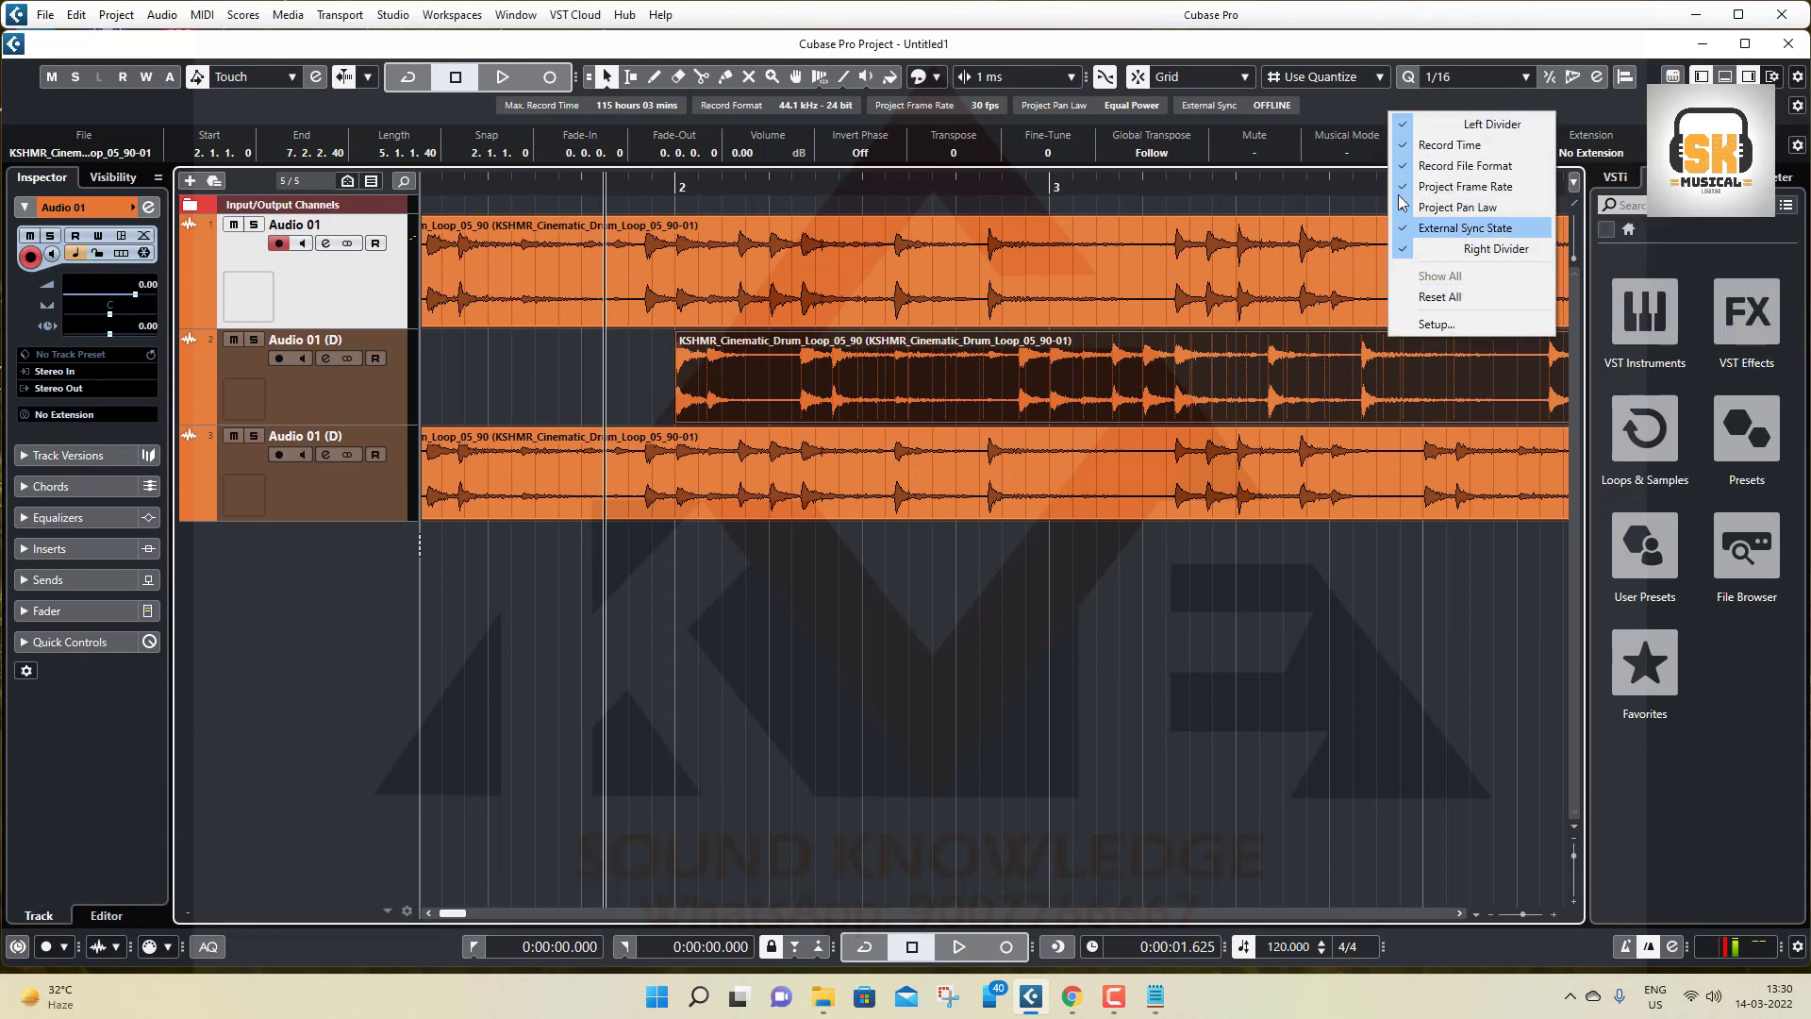
pyautogui.click(1334, 104)
pyautogui.rightClick(1388, 68)
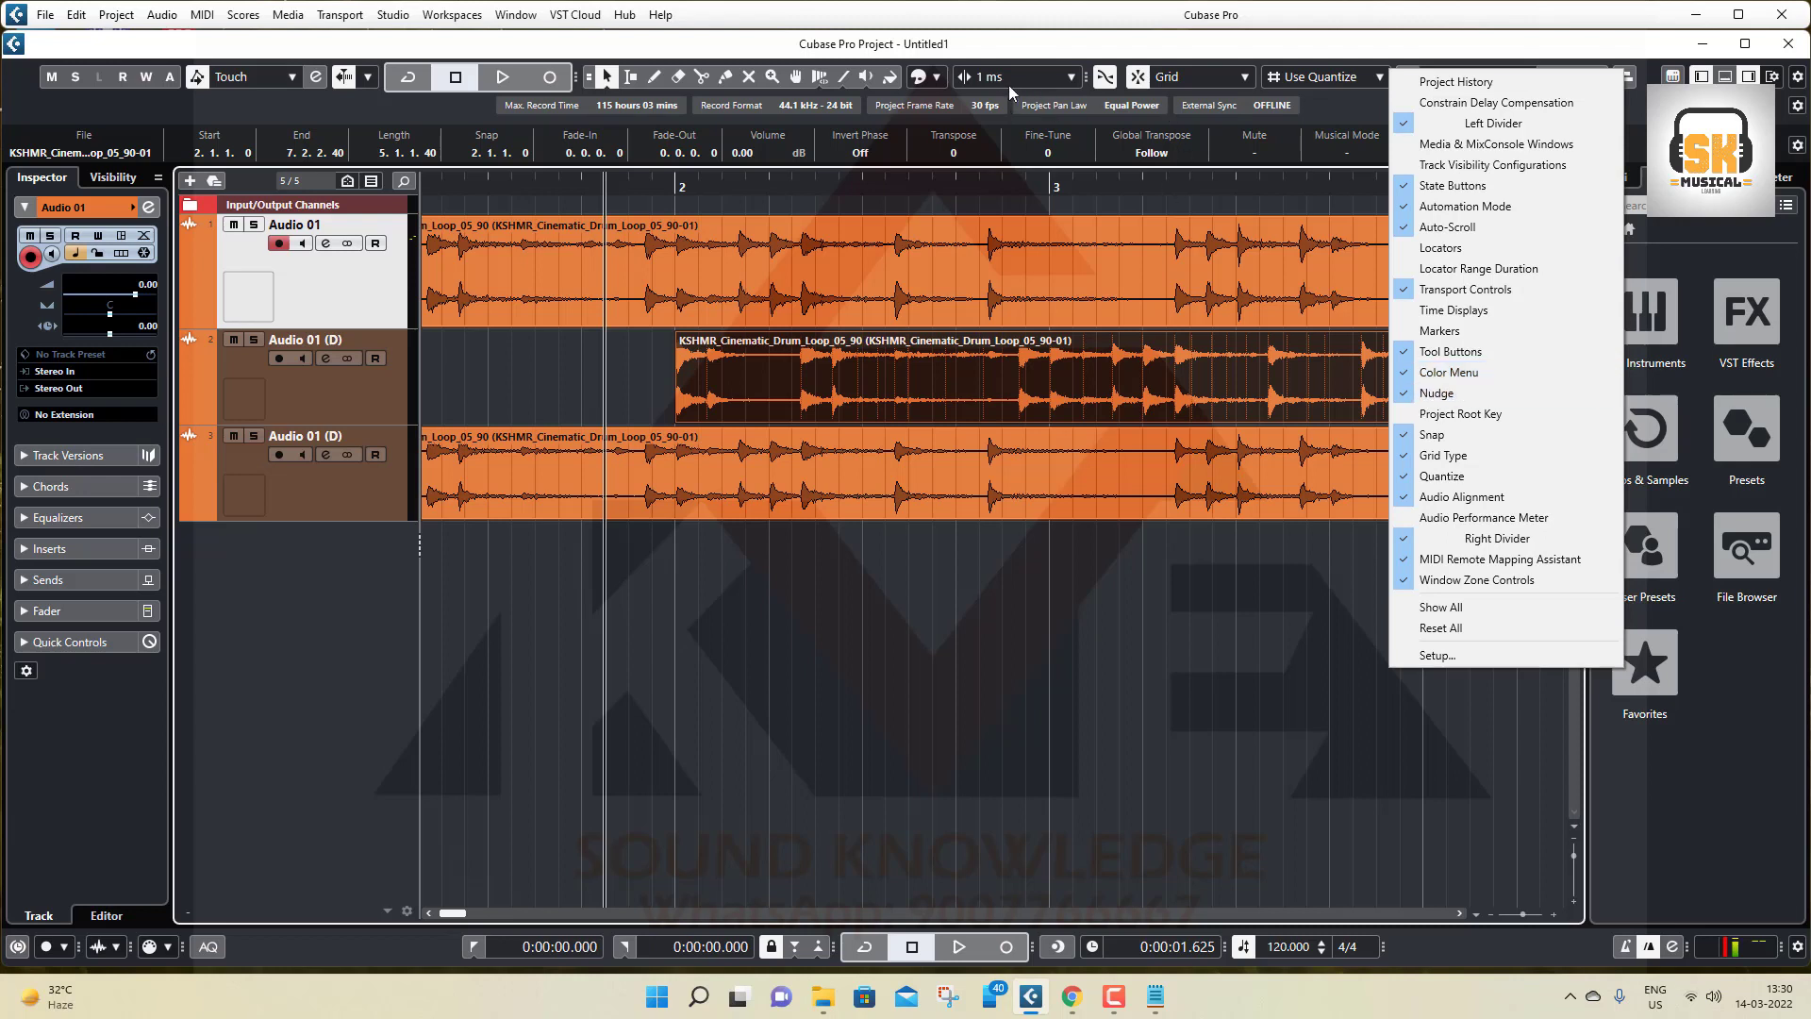
pyautogui.click(1058, 57)
# Step: Set the nudge amount to Link to Grid and try moving the event on the first duplicated track
pyautogui.click(1038, 77)
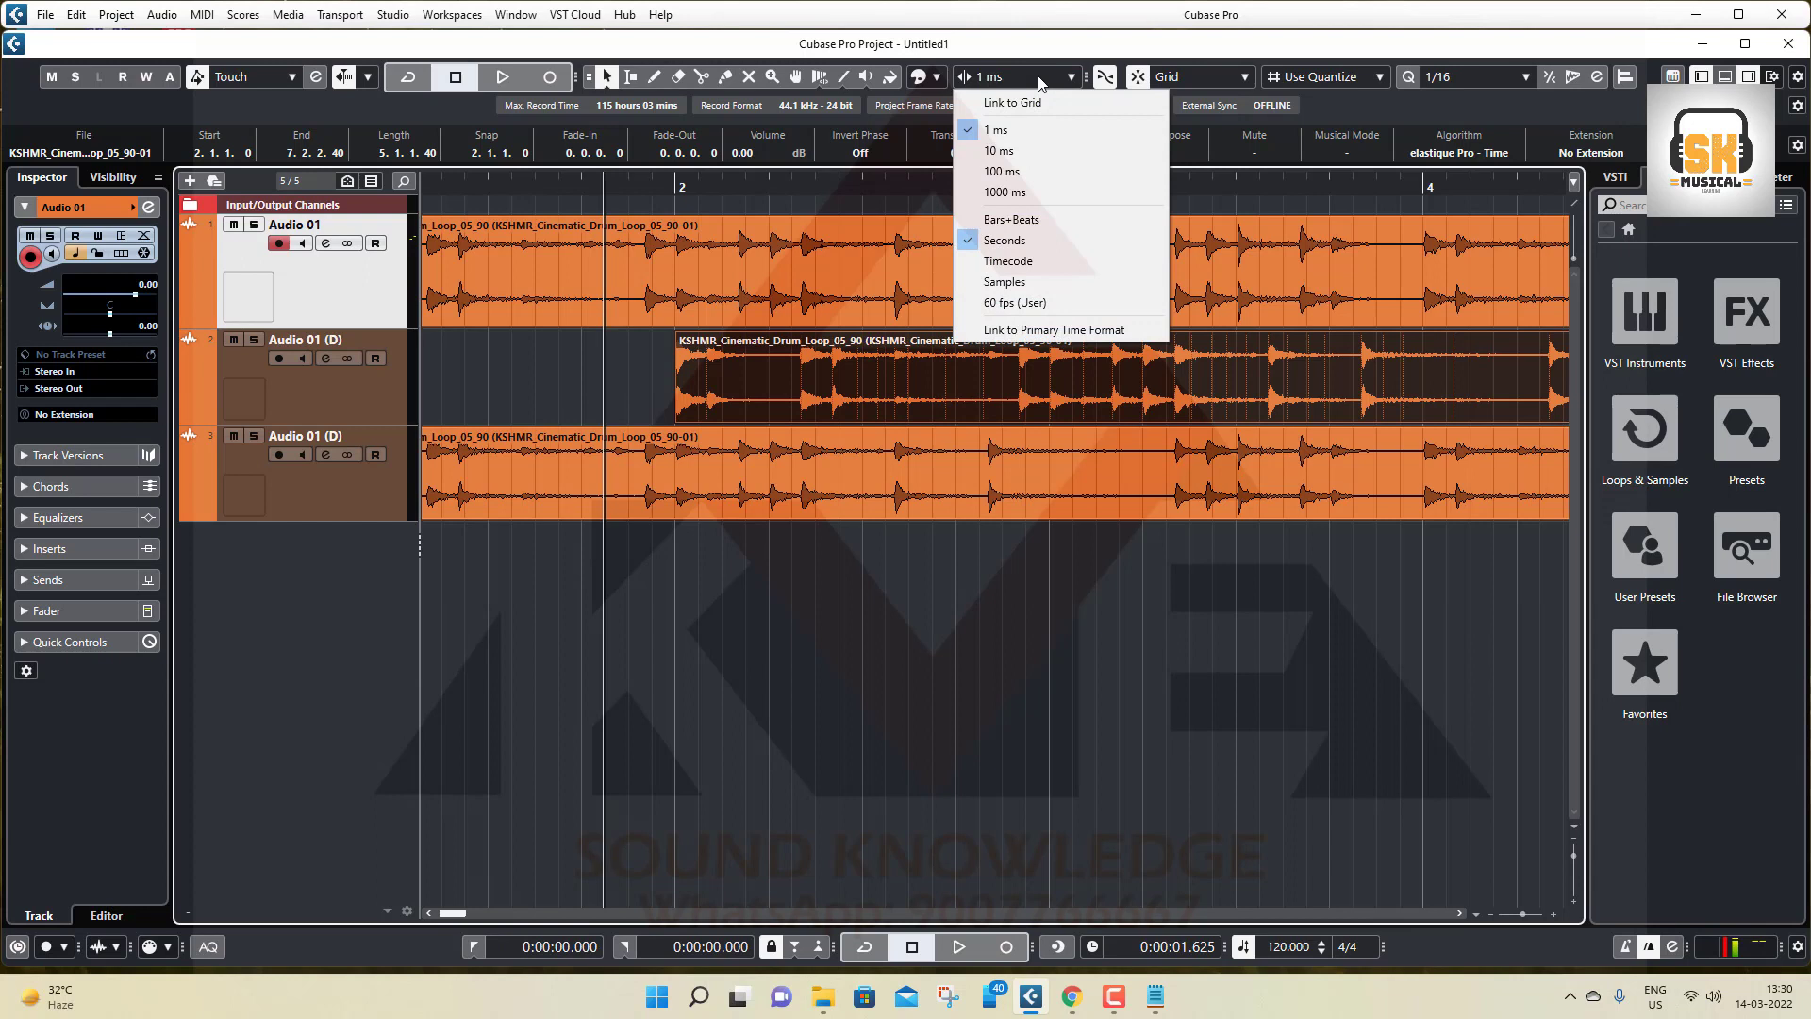
pyautogui.click(1012, 102)
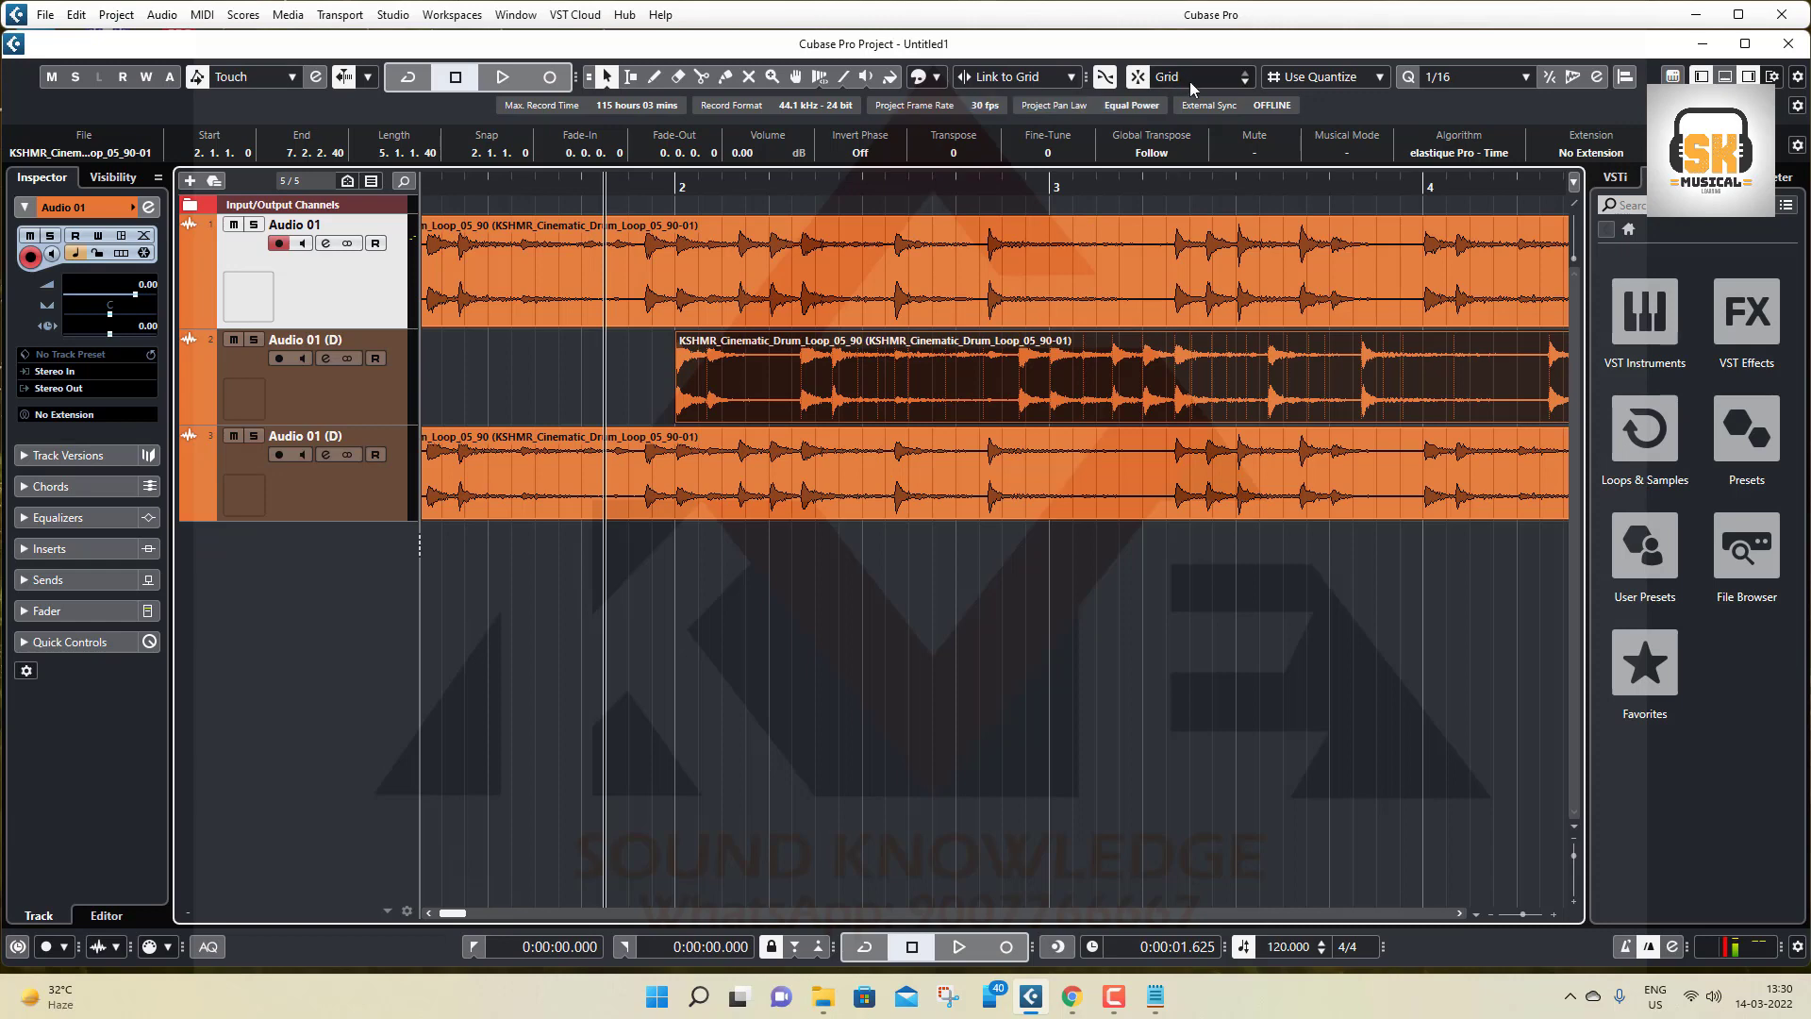
pyautogui.moveTo(759, 337); pyautogui.dragTo(745, 373)
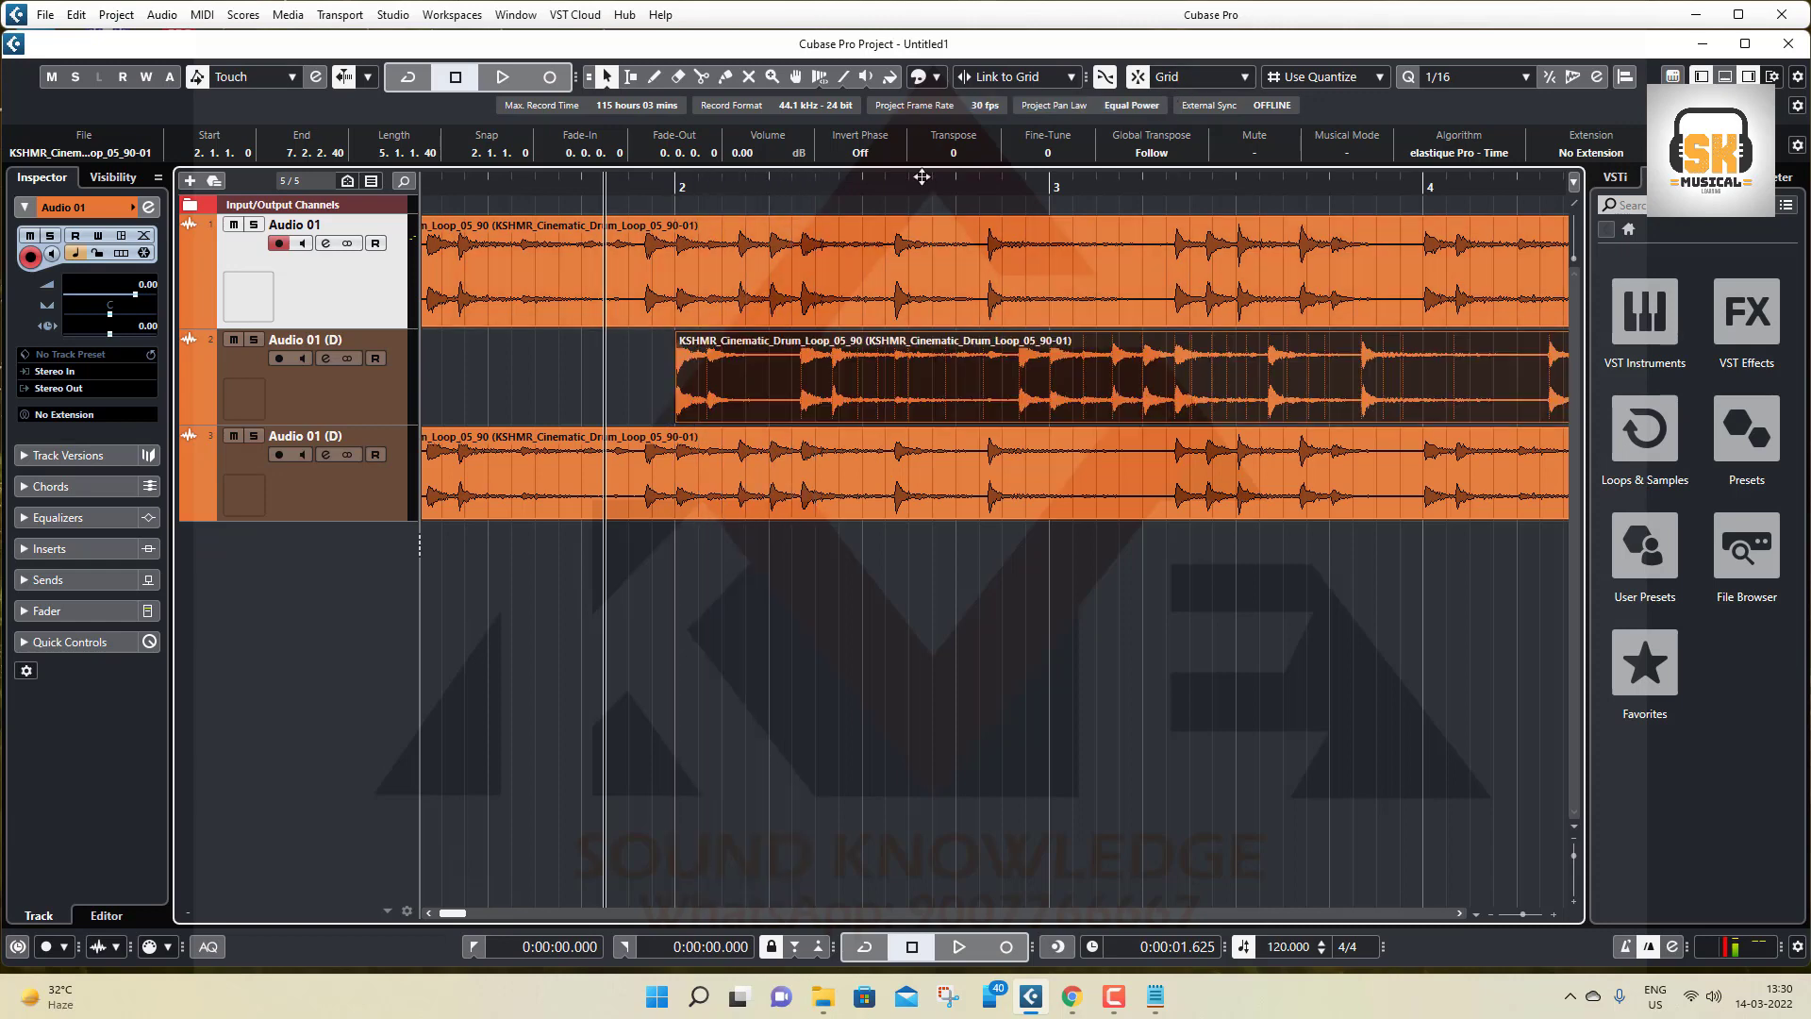
# Step: Try the nudge amounts 10 ms and 1 ms, and leave the nudge setting at 10 ms
pyautogui.click(1023, 77)
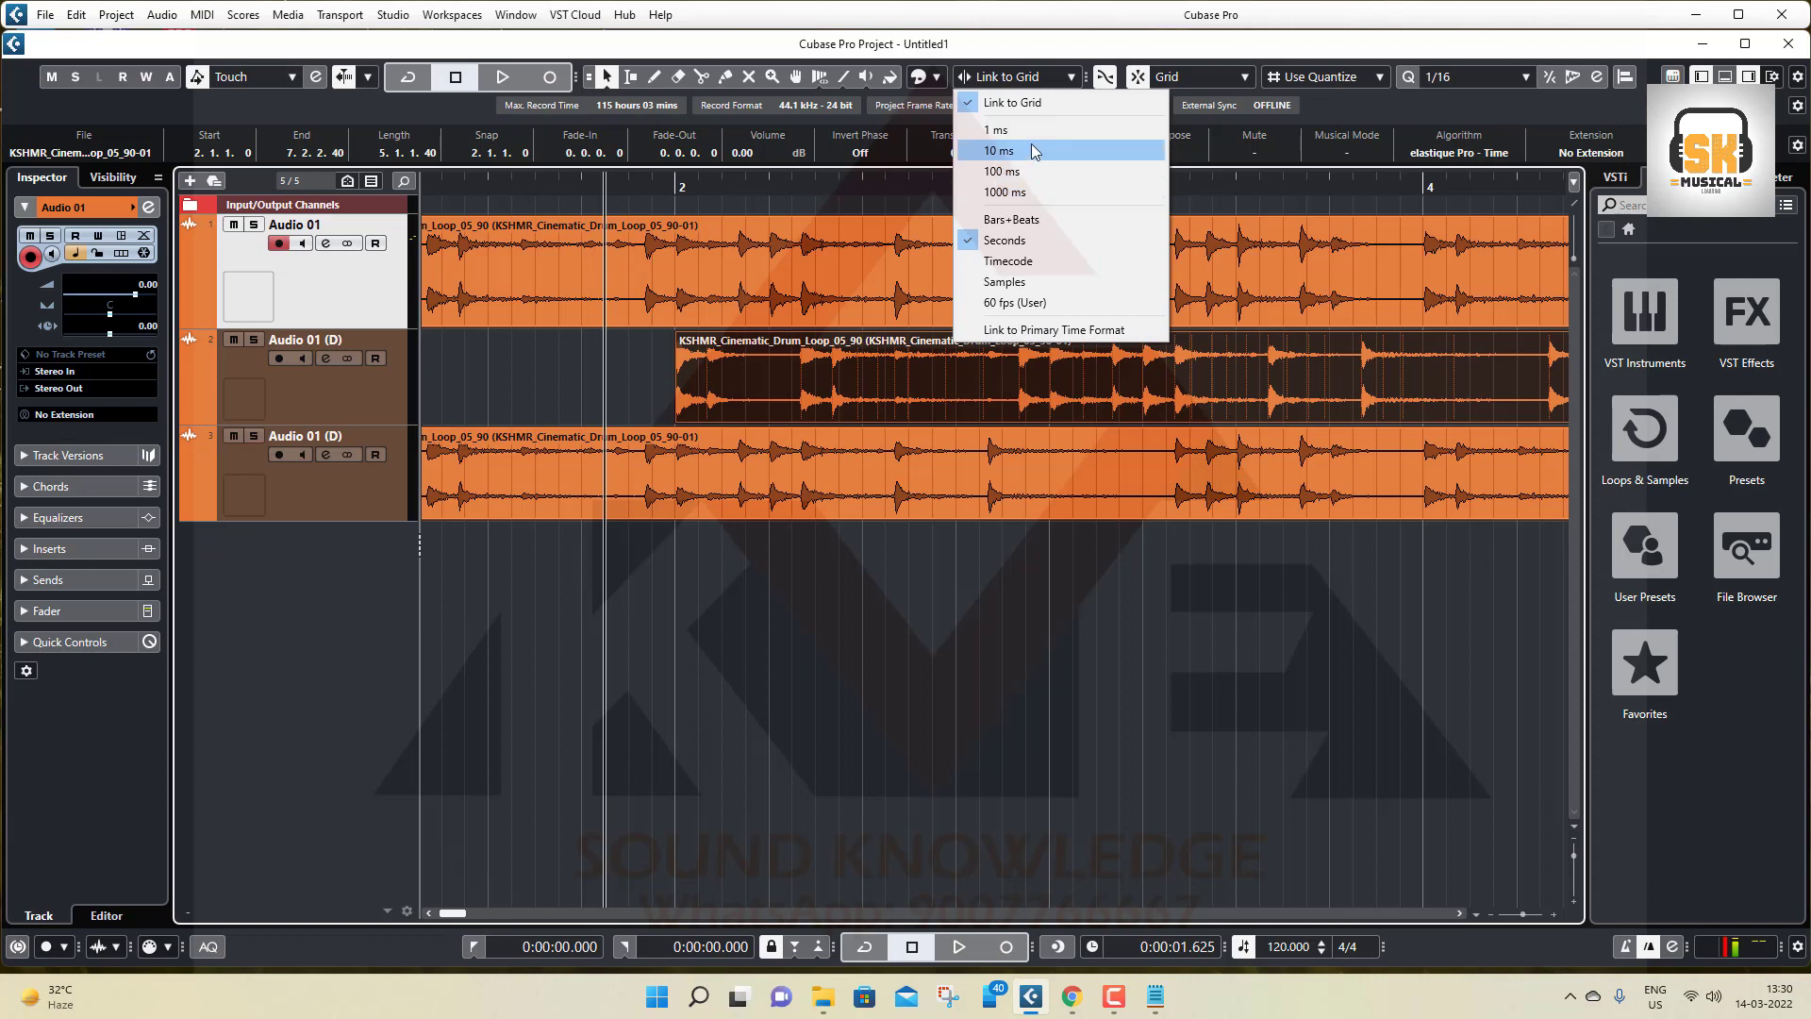
pyautogui.click(1034, 151)
pyautogui.click(1003, 77)
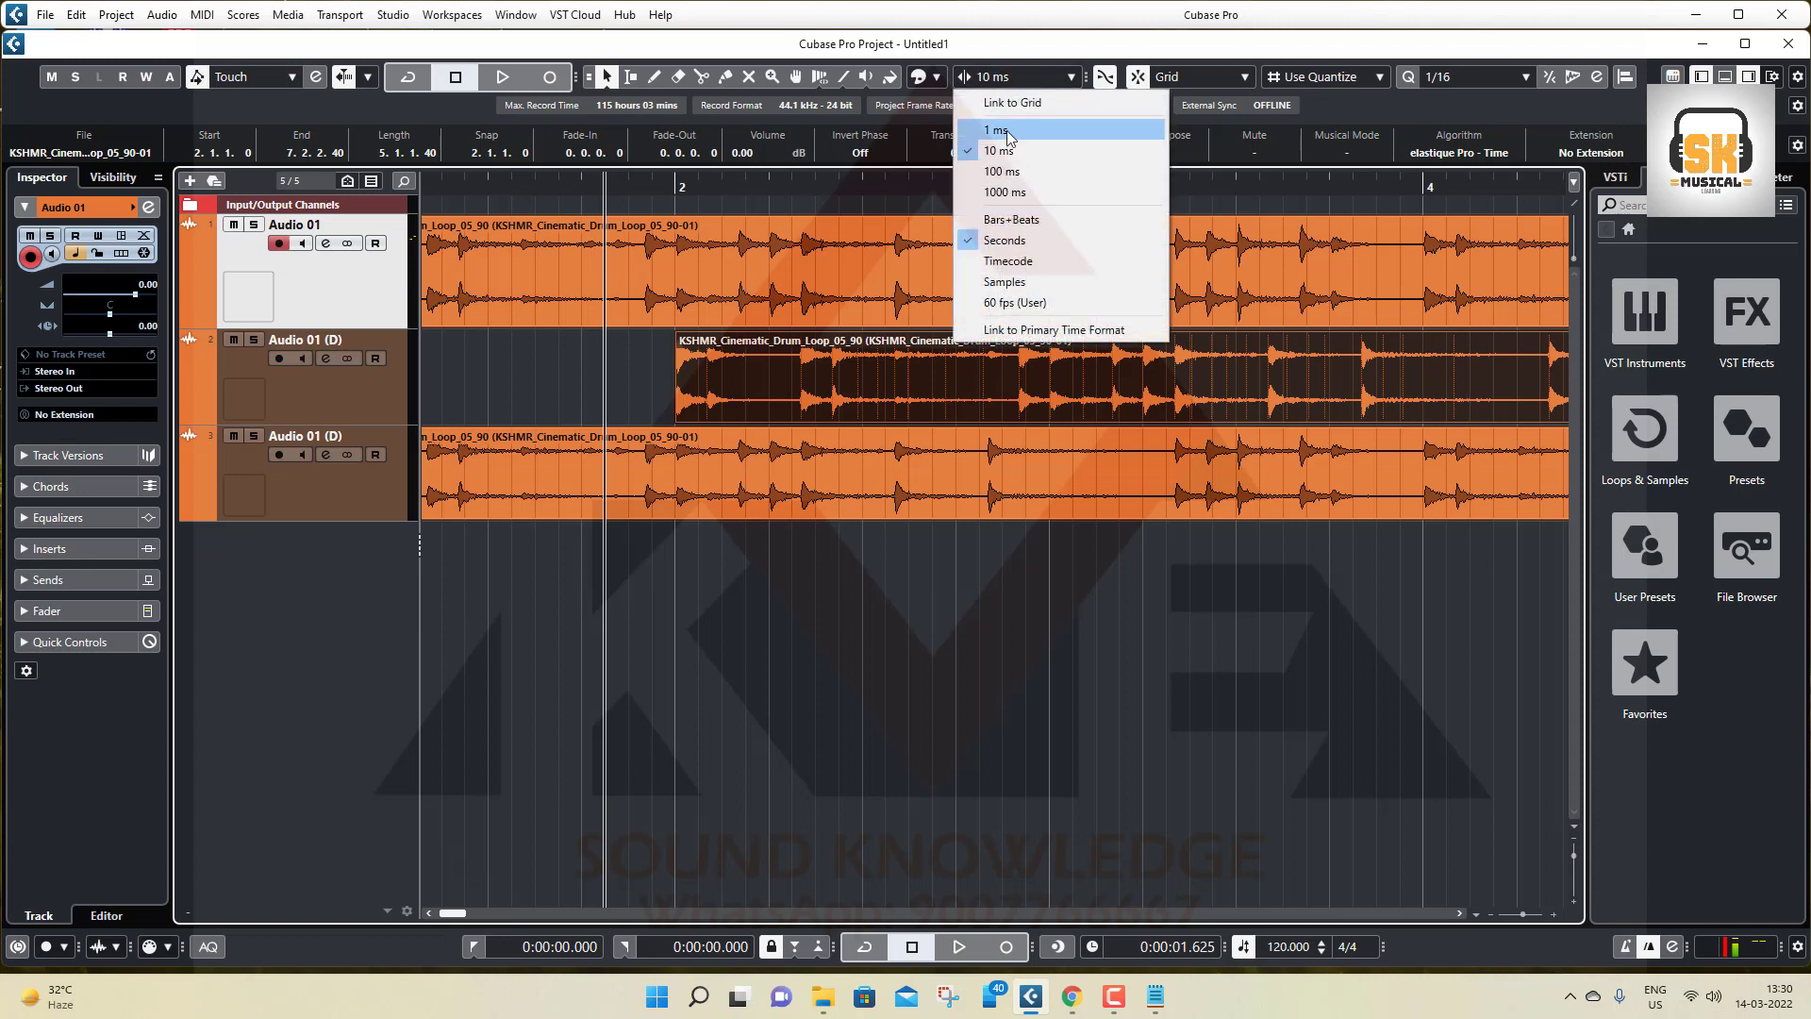
pyautogui.click(1005, 134)
pyautogui.click(1011, 75)
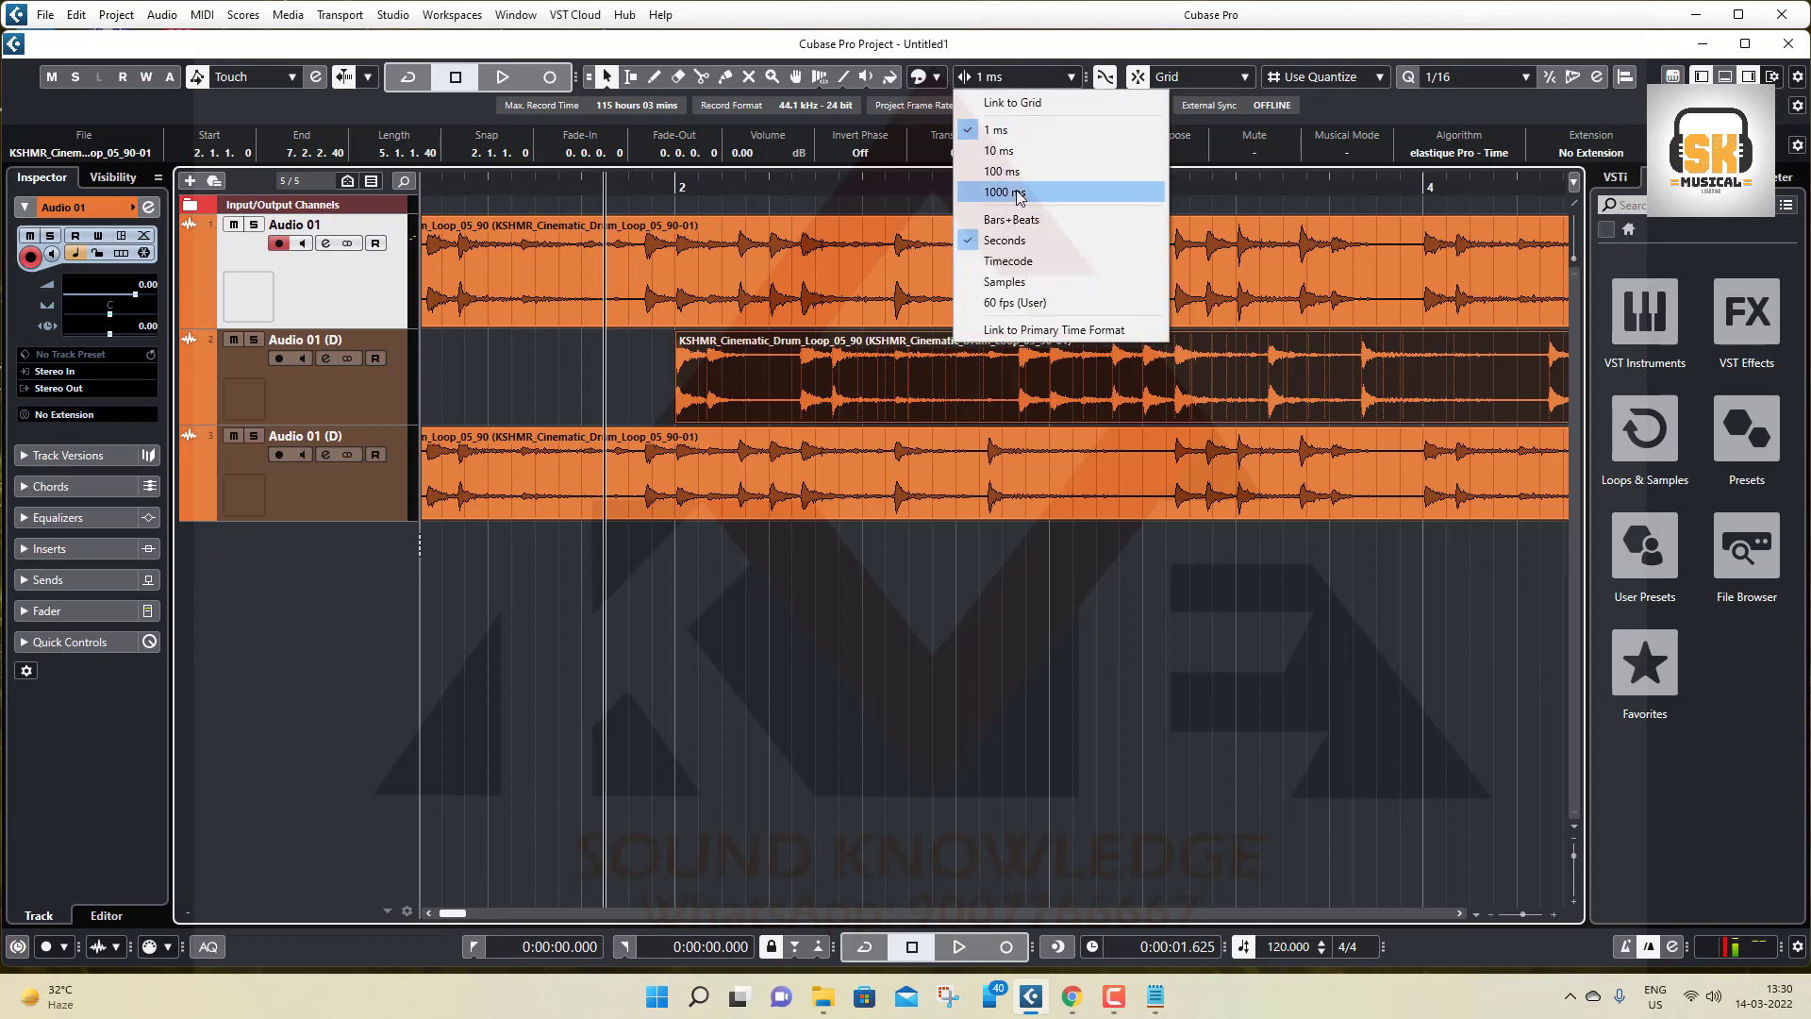
pyautogui.click(1010, 154)
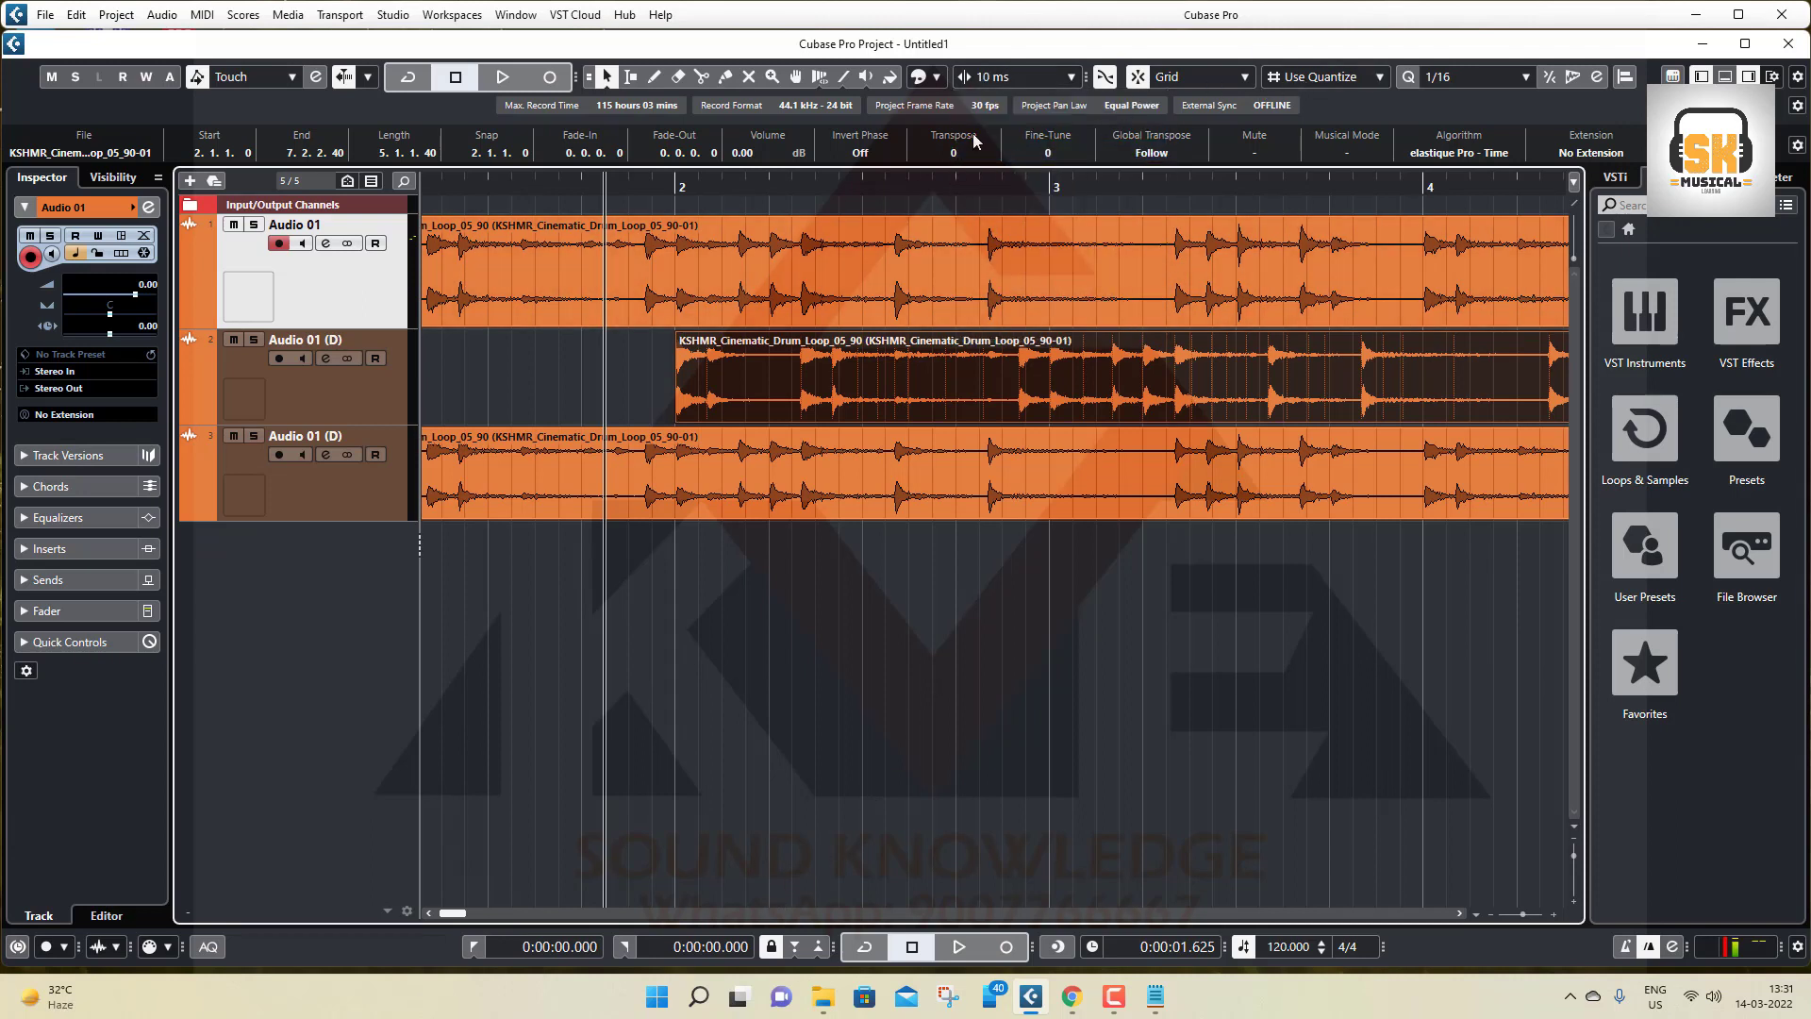
# Step: Select the event on the first duplicated track, reveal the nudge controls, and nudge it repeatedly earlier in 10 ms increments
pyautogui.click(737, 407)
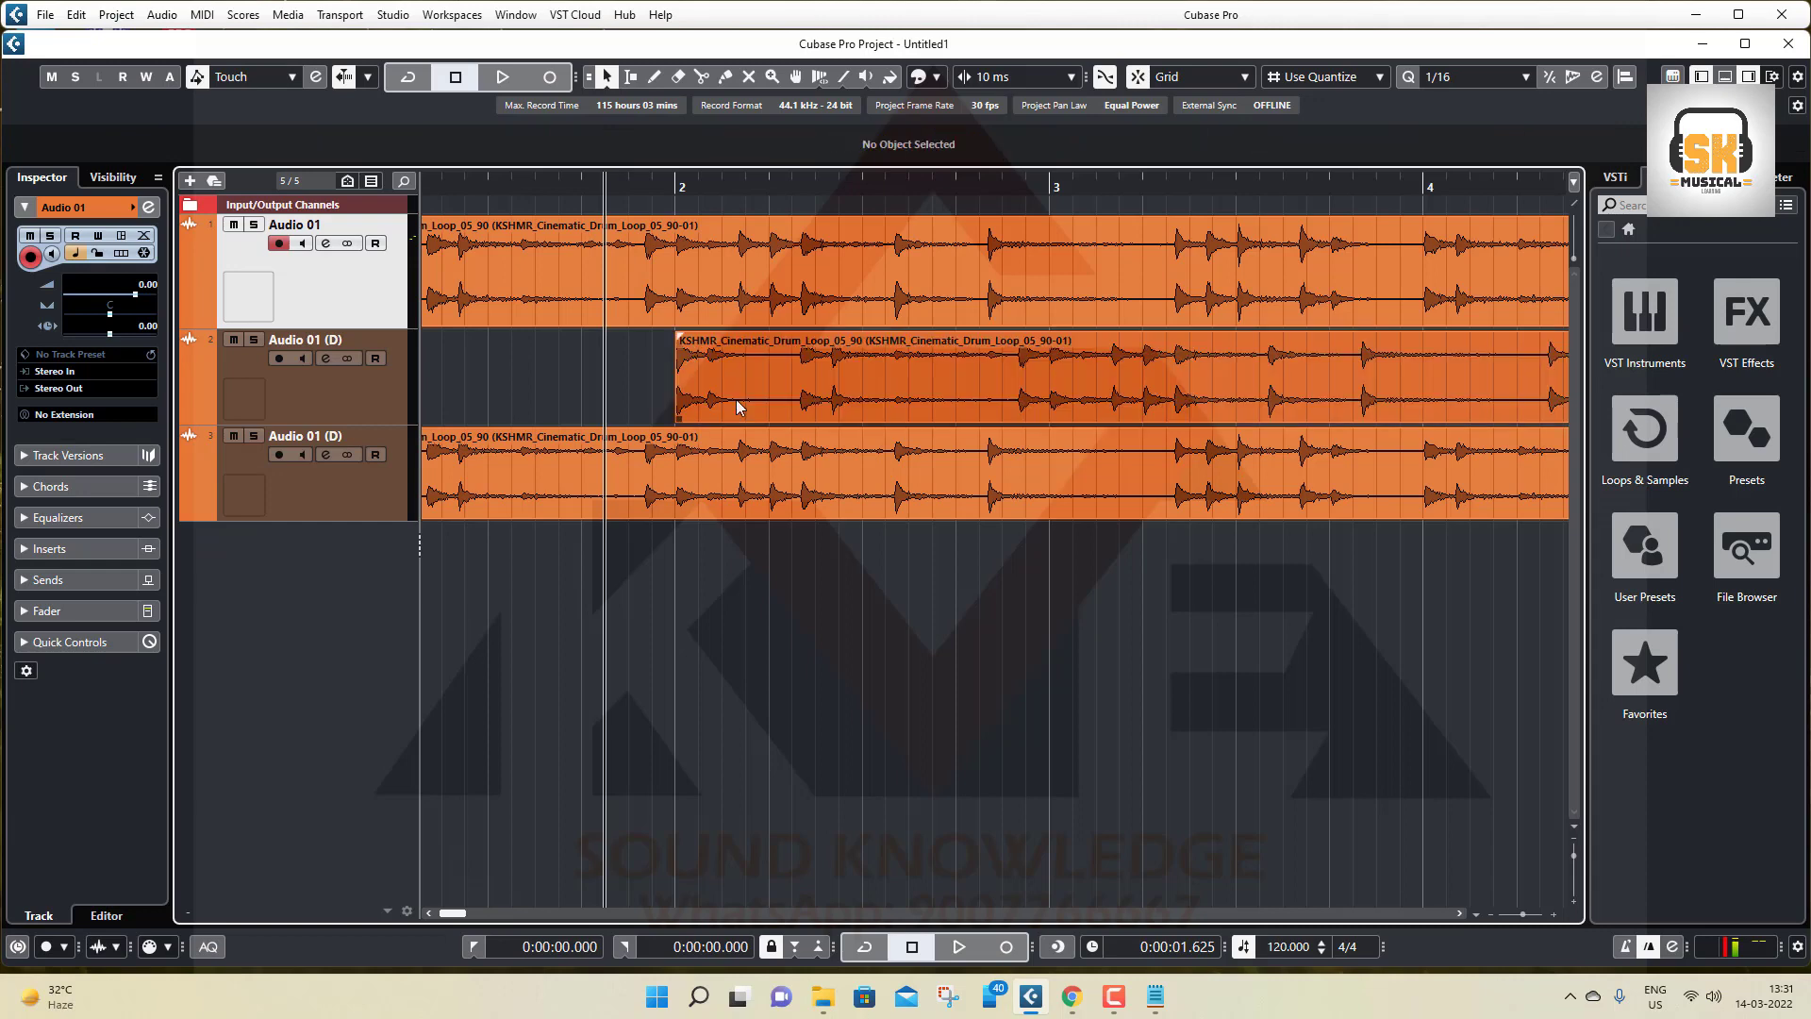
pyautogui.hscroll(-3, 736, 399)
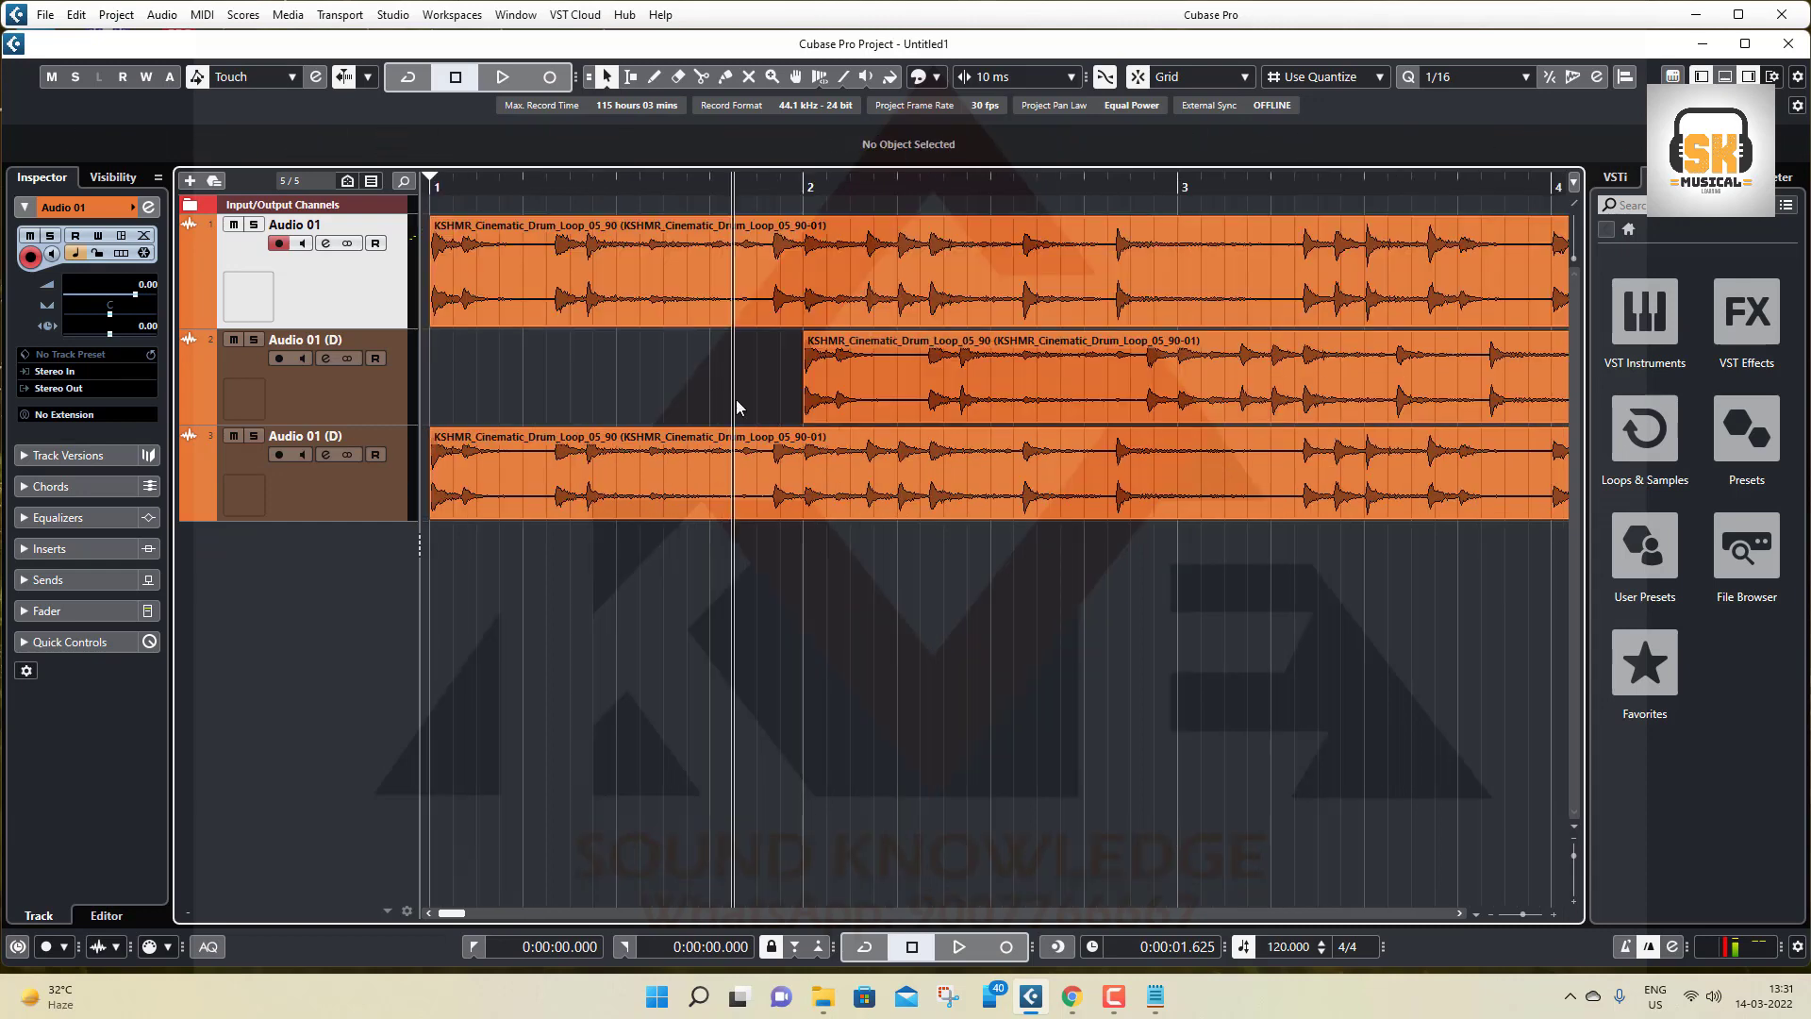
pyautogui.click(862, 381)
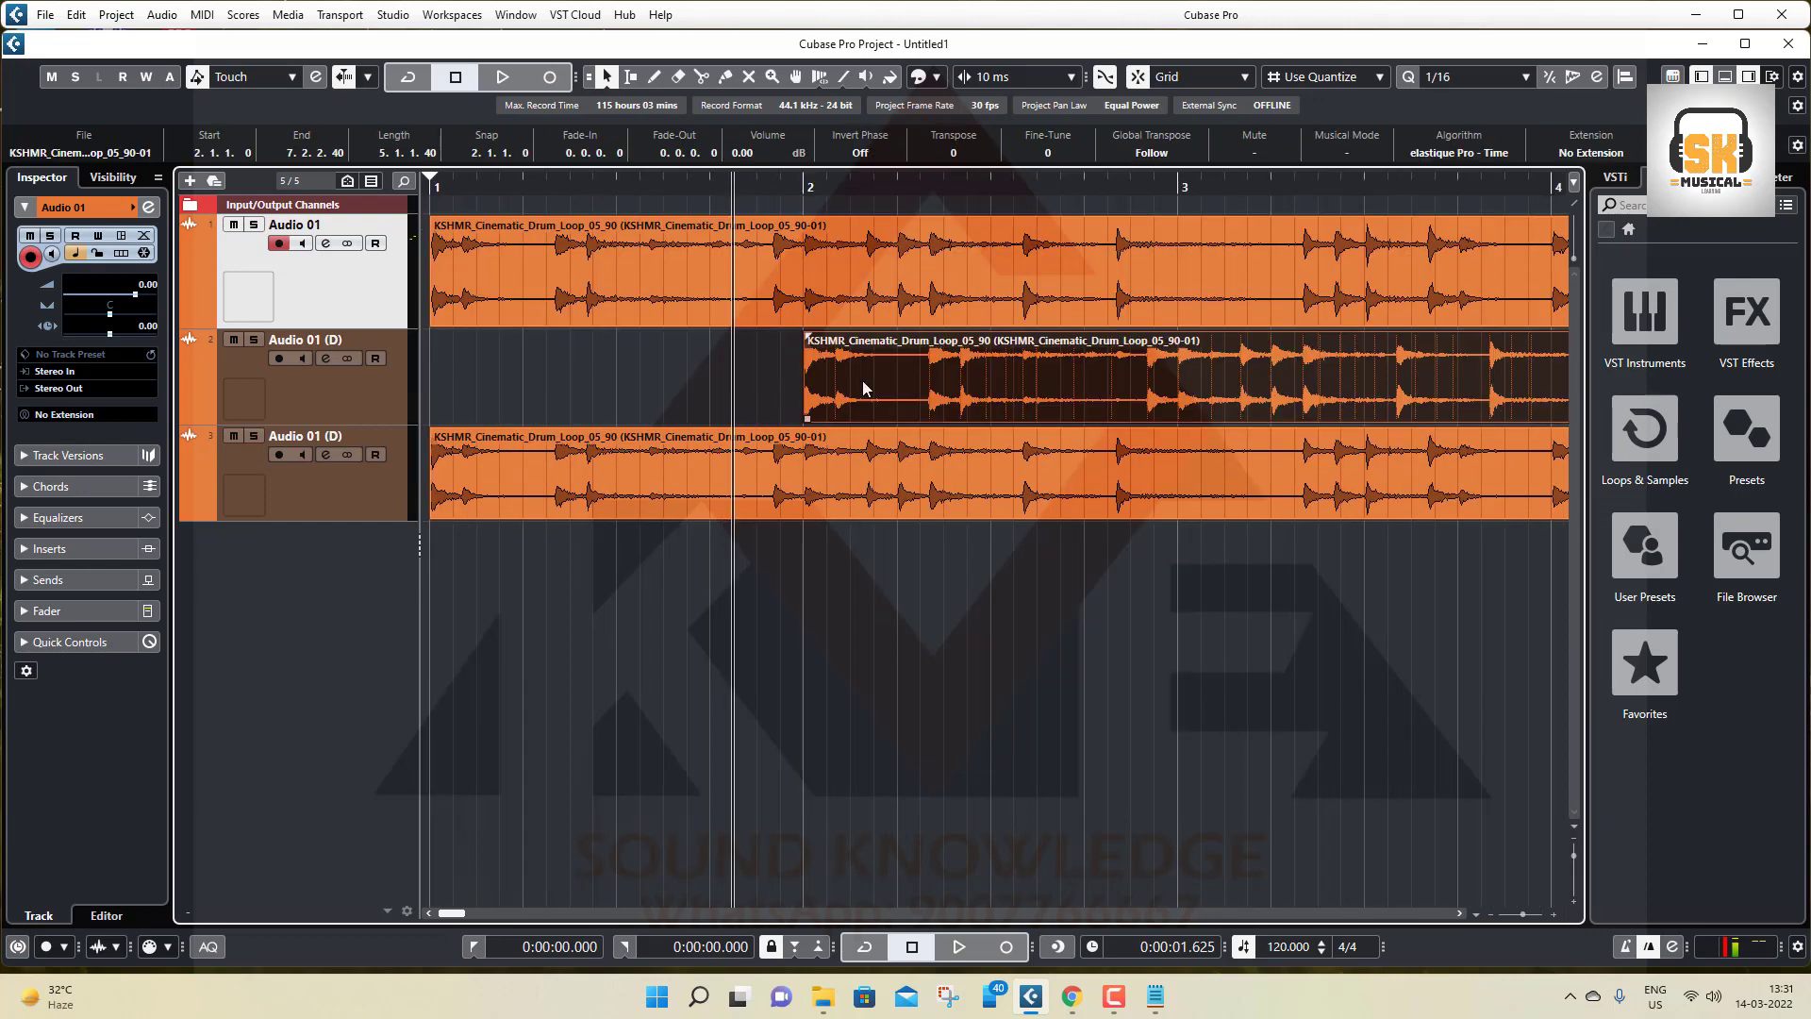
pyautogui.click(1086, 79)
pyautogui.click(1118, 77)
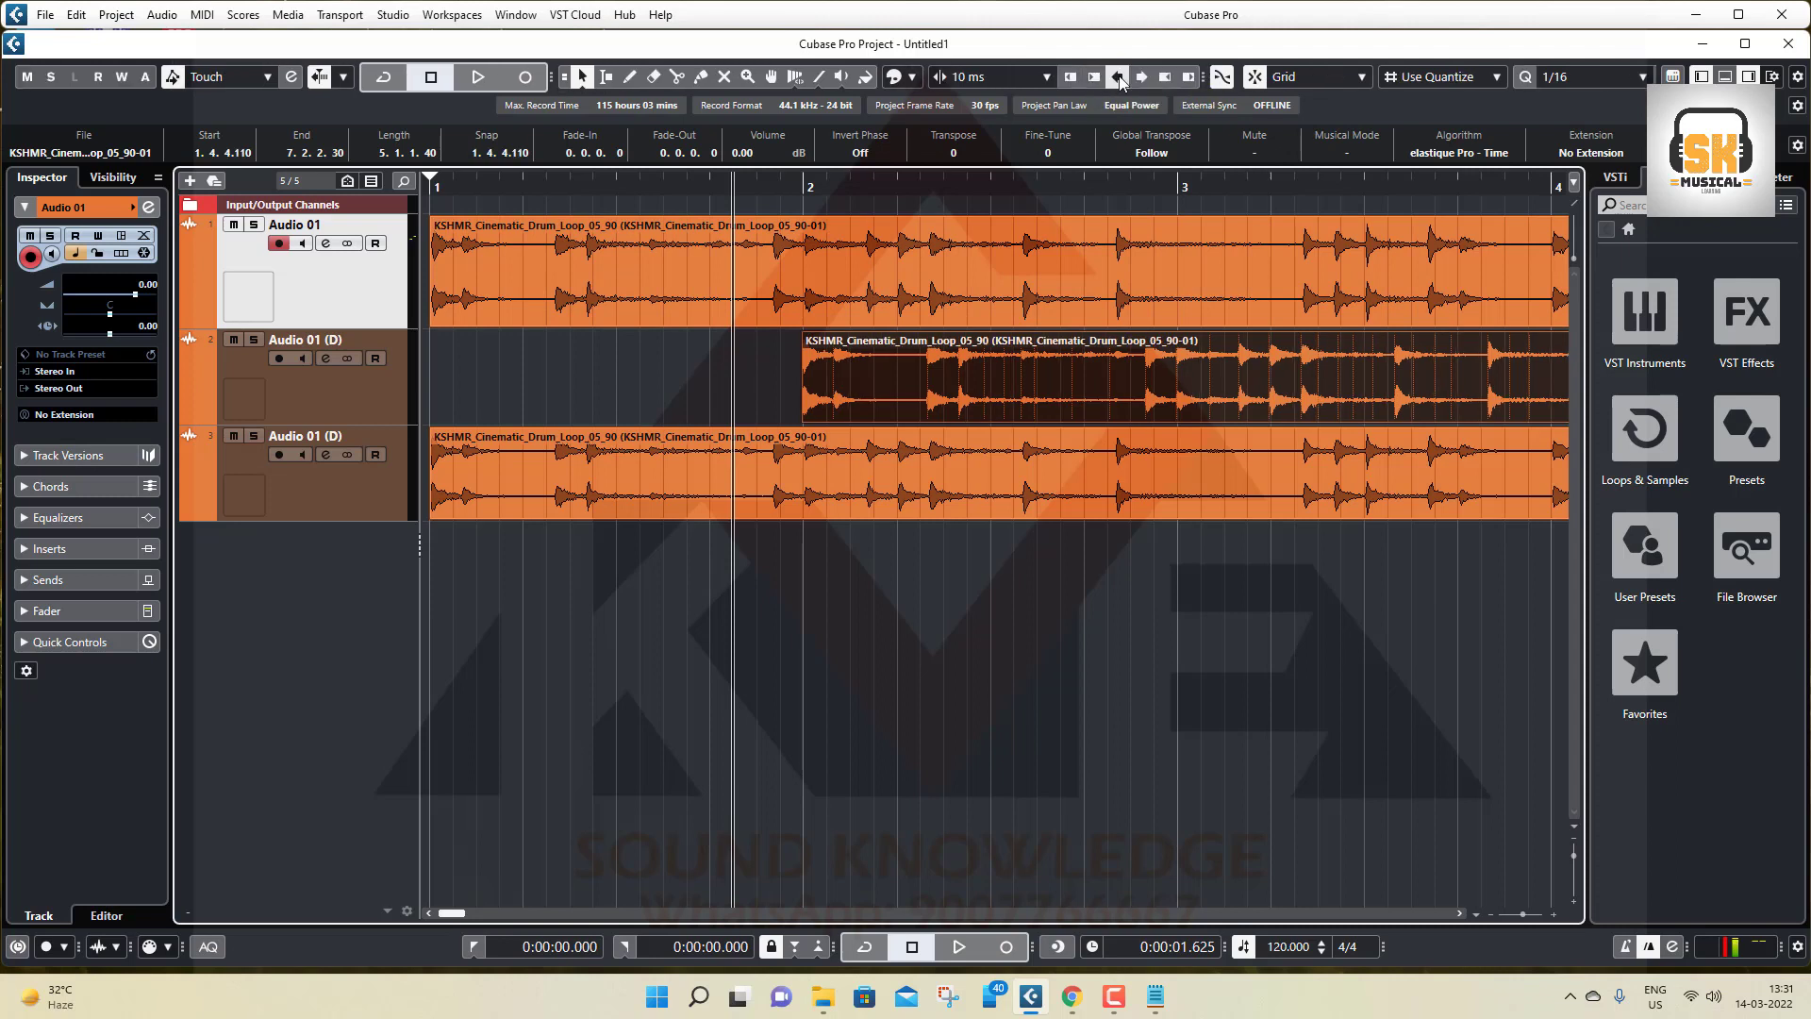
pyautogui.click(1118, 77)
pyautogui.click(1119, 78)
pyautogui.click(1119, 77)
pyautogui.click(1118, 78)
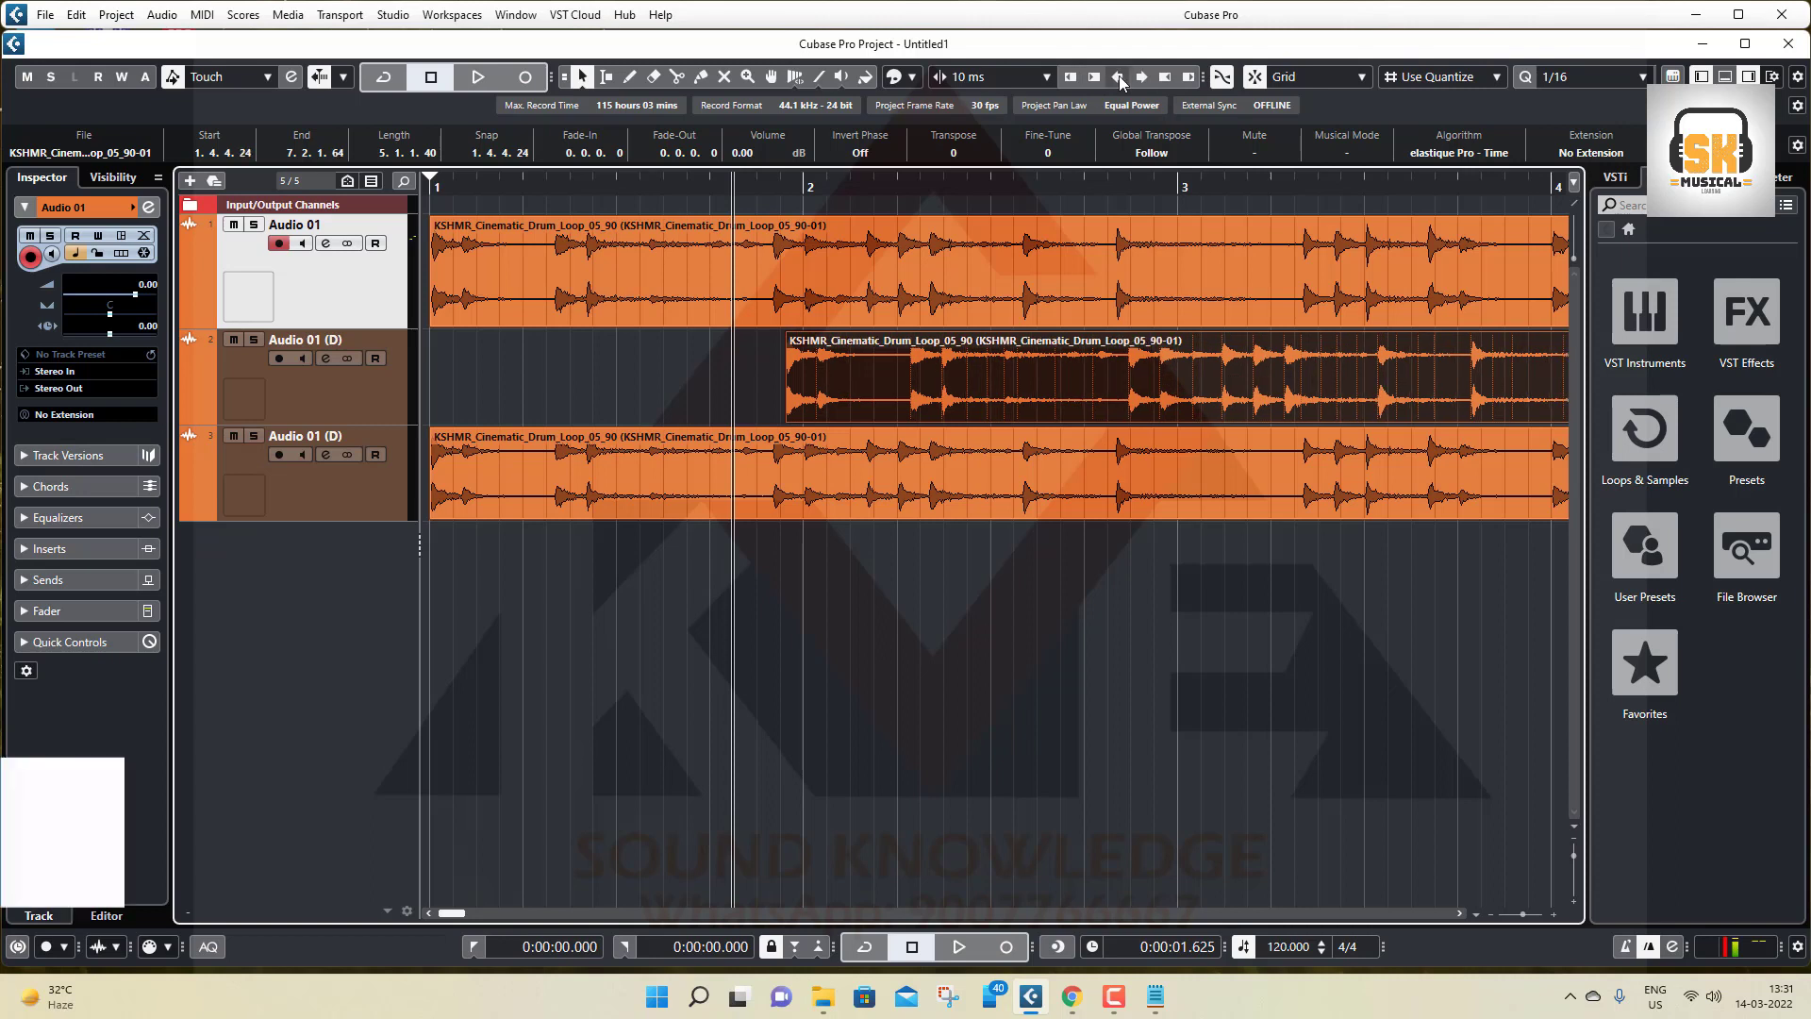
pyautogui.click(1119, 77)
pyautogui.click(1119, 78)
pyautogui.click(1119, 78)
pyautogui.click(1119, 77)
pyautogui.click(1119, 78)
pyautogui.click(1118, 78)
pyautogui.click(1119, 77)
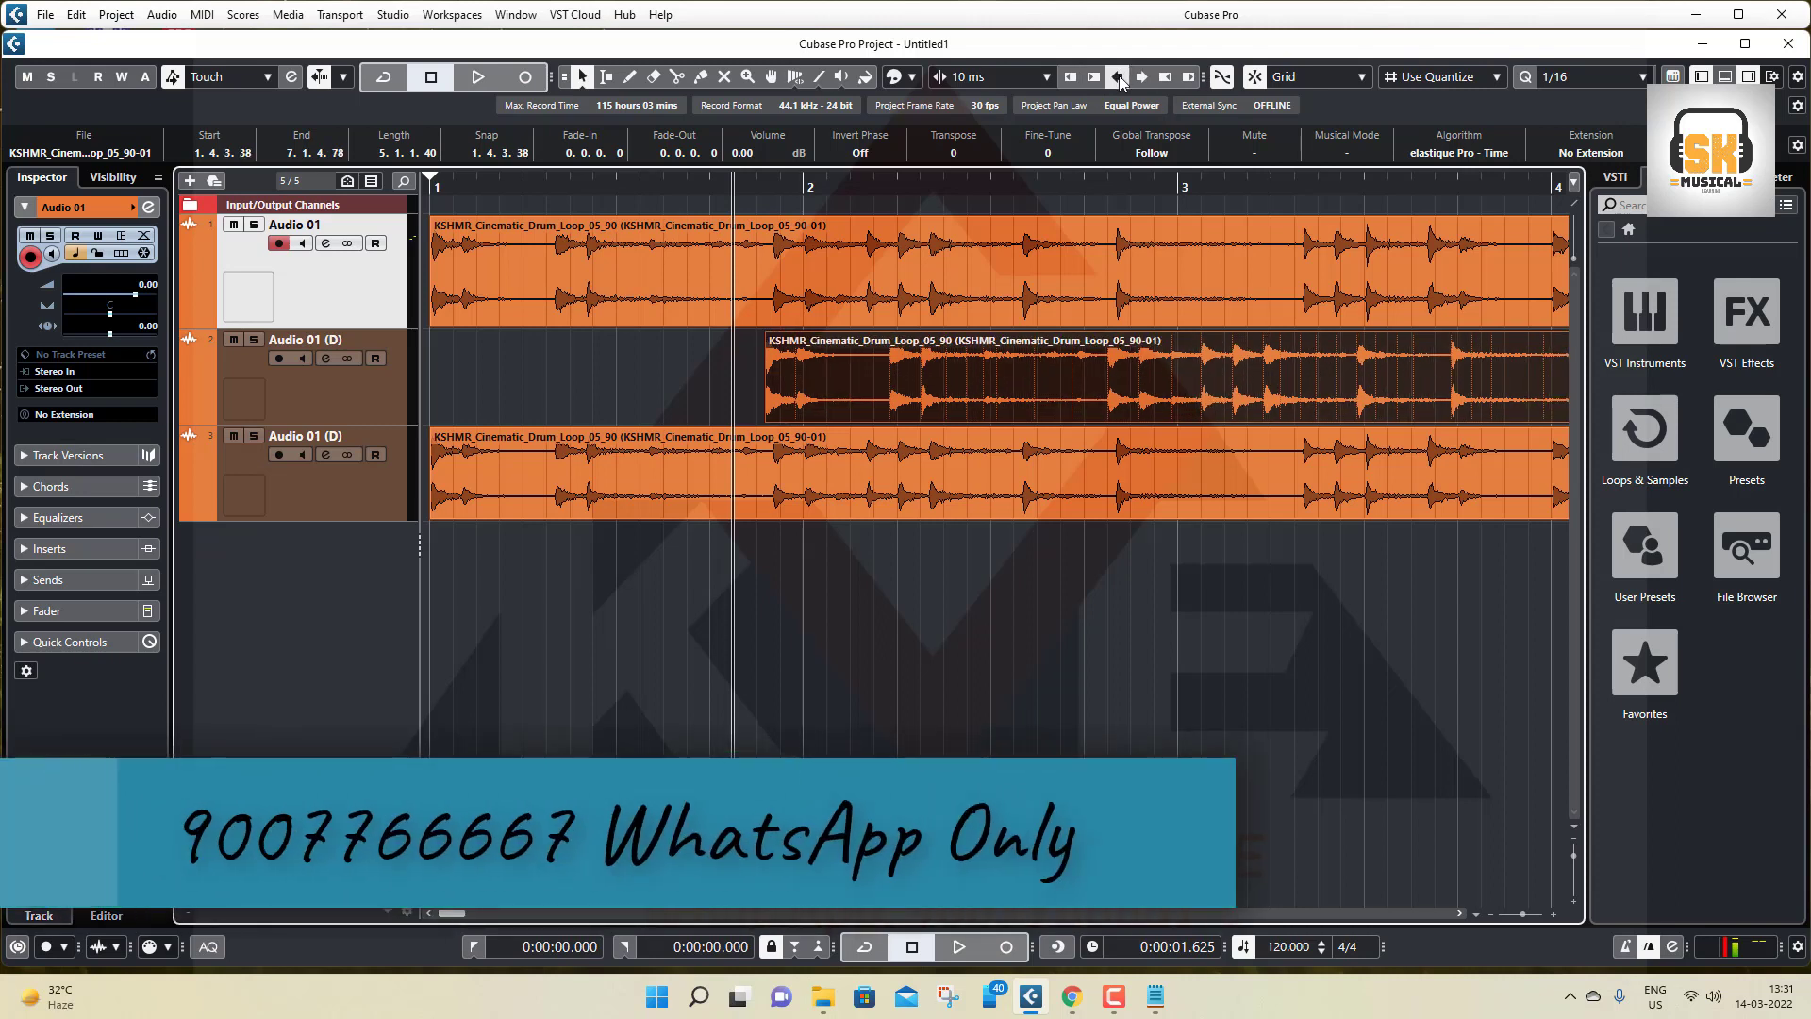
pyautogui.click(1118, 78)
pyautogui.click(1118, 77)
pyautogui.click(1120, 77)
pyautogui.click(1119, 77)
# Step: Nudge the event on the first duplicated track later in 10 ms increments until it starts at 1.4.4.43
pyautogui.click(1140, 77)
pyautogui.click(1139, 77)
pyautogui.click(1139, 78)
pyautogui.click(1139, 78)
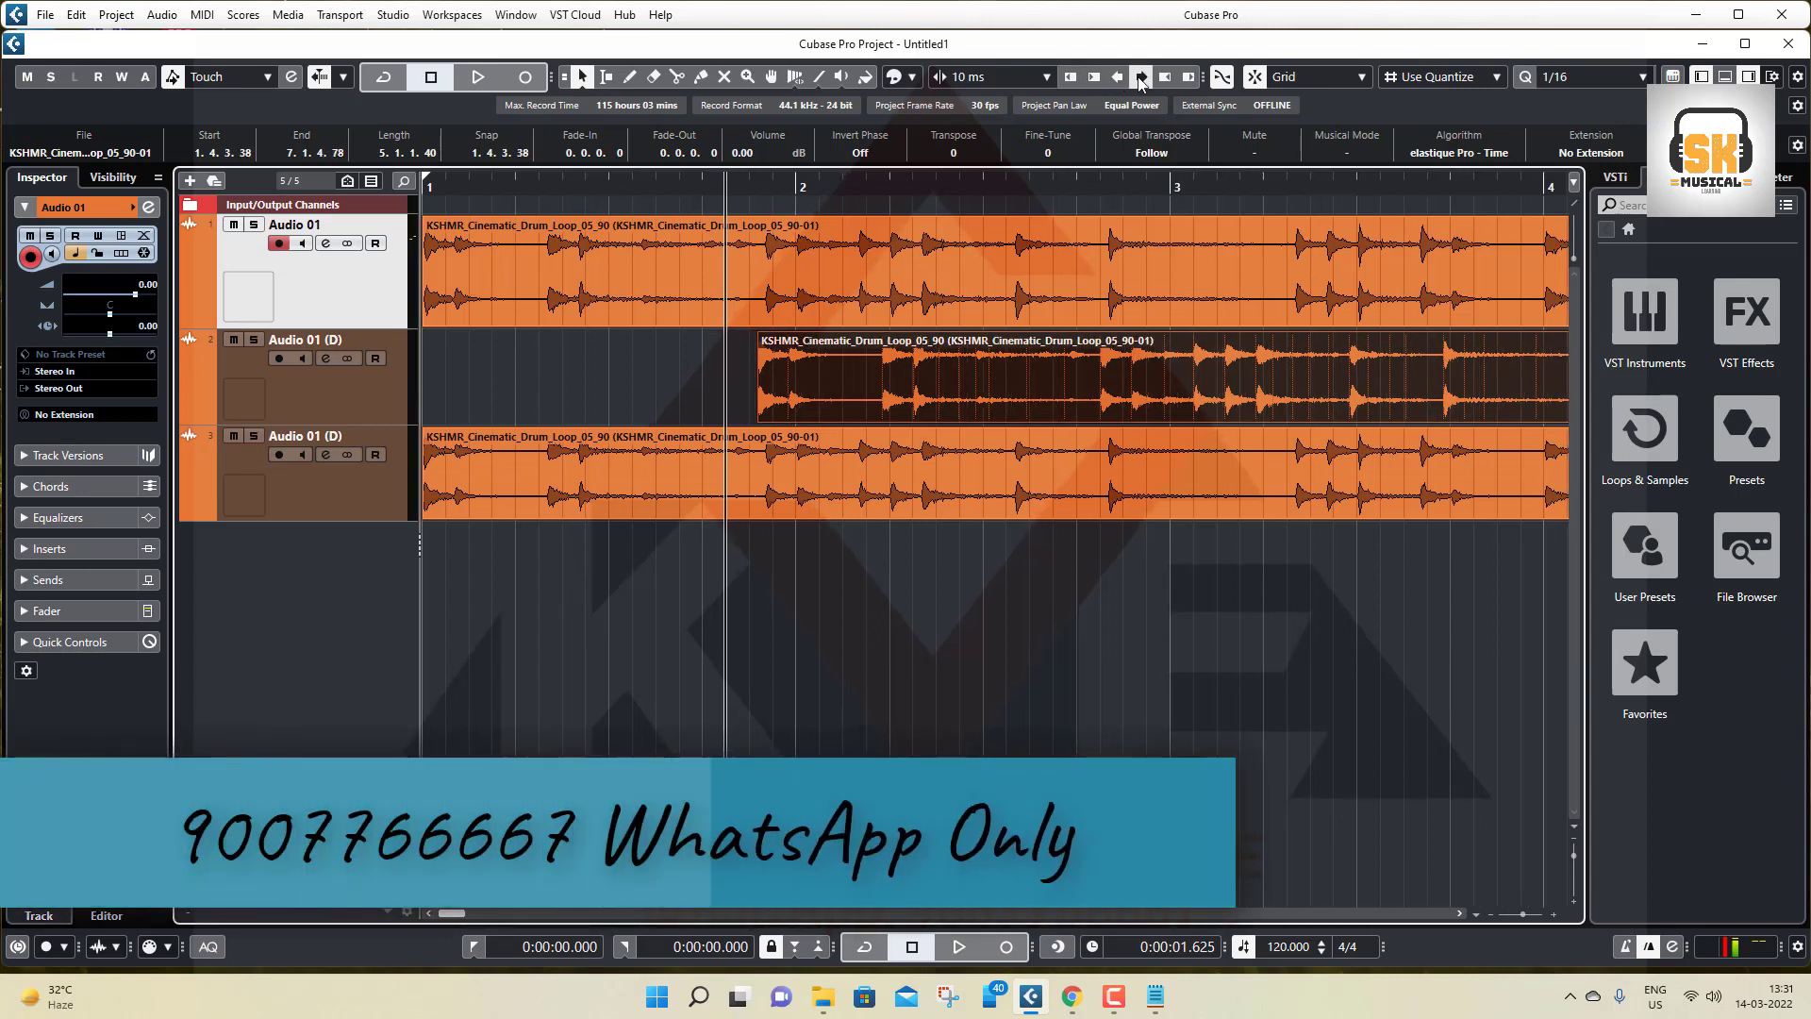
pyautogui.click(1139, 78)
pyautogui.click(1140, 78)
pyautogui.click(1139, 77)
pyautogui.click(1139, 77)
pyautogui.click(1139, 78)
pyautogui.click(1140, 77)
pyautogui.click(1140, 78)
pyautogui.click(1140, 78)
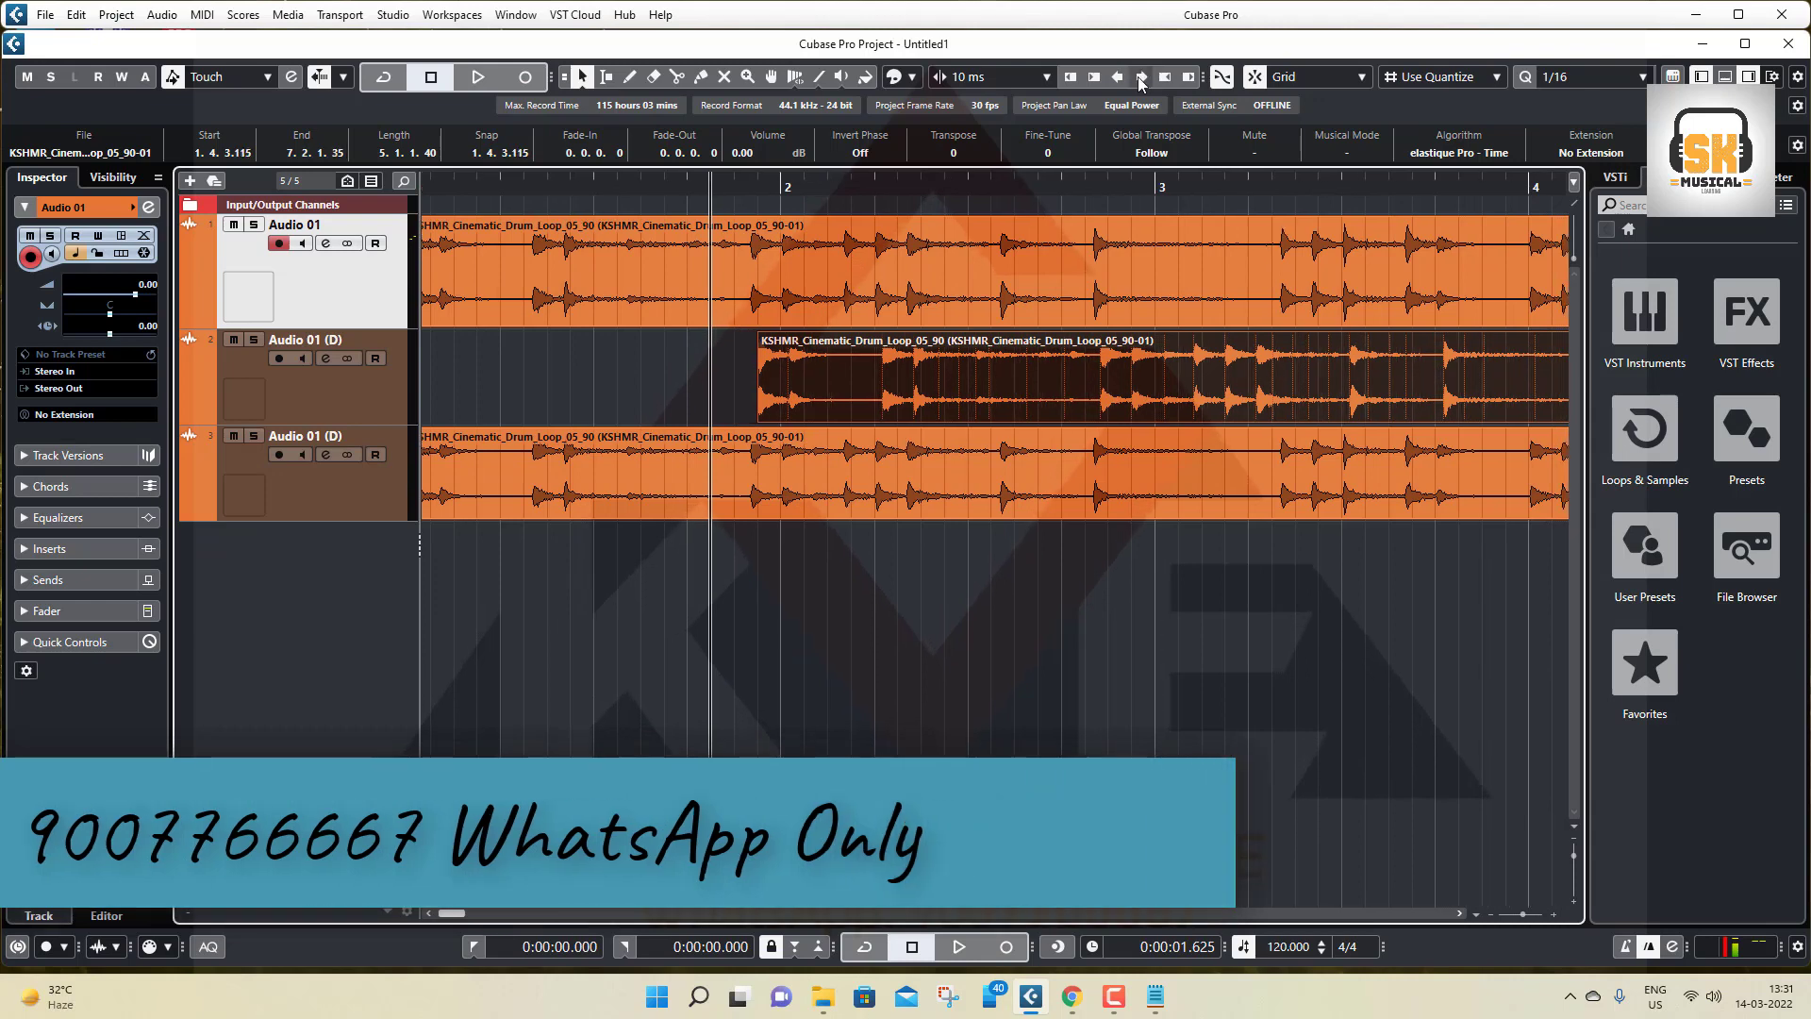
pyautogui.click(1140, 77)
pyautogui.click(1140, 77)
pyautogui.click(1140, 78)
pyautogui.click(1140, 78)
pyautogui.click(1140, 78)
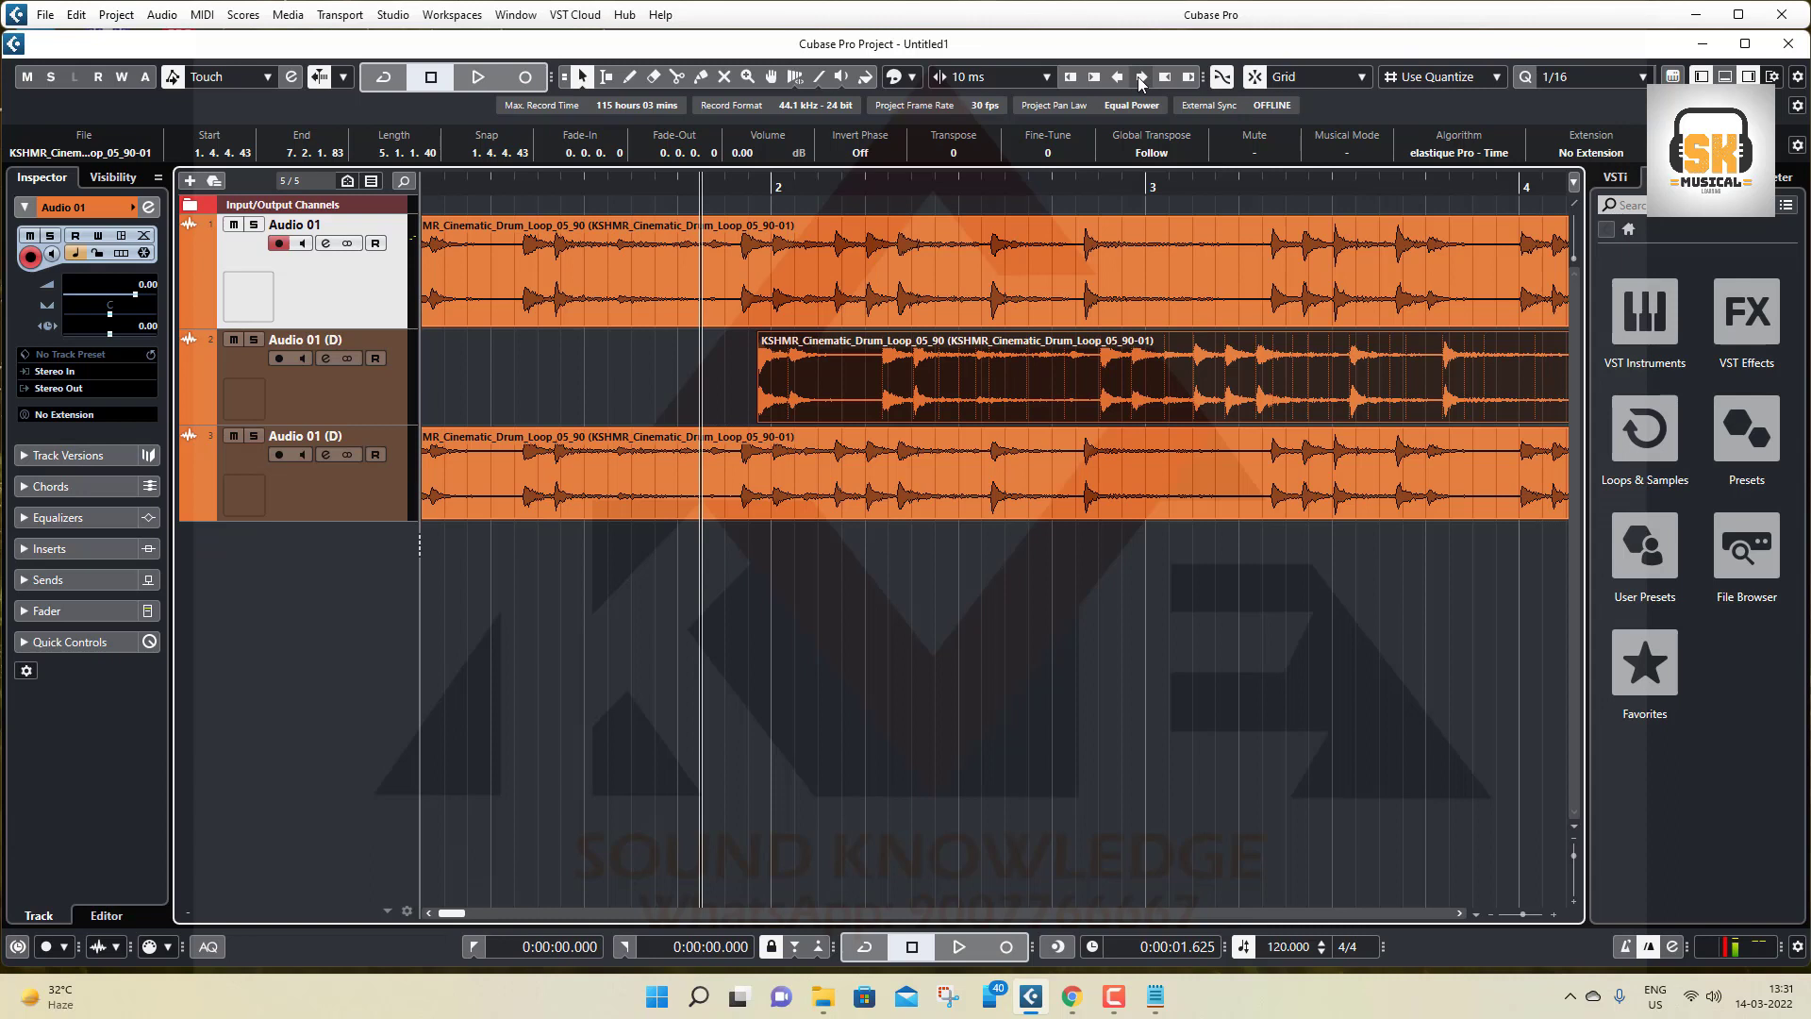
# Step: Nudge the event on the first duplicated track later once and repeatedly earlier in 10 ms increments until it starts at 1.4.3.28
pyautogui.click(1141, 77)
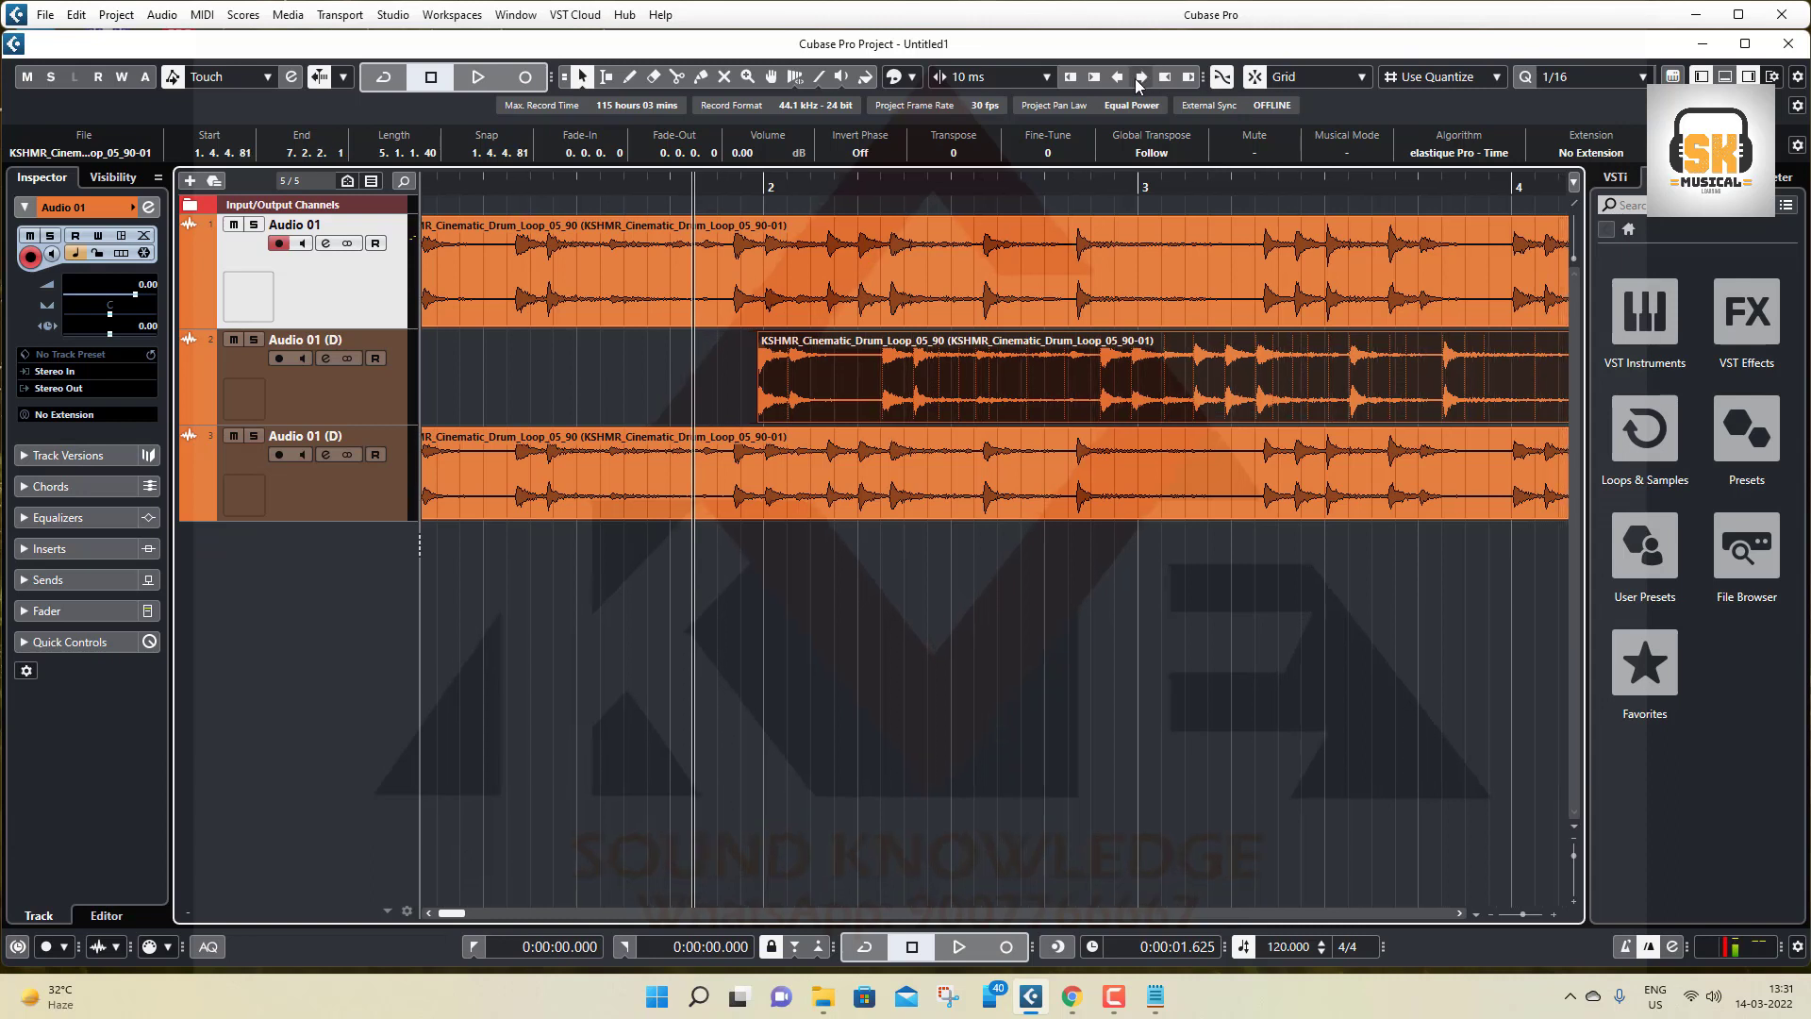
pyautogui.click(1116, 80)
pyautogui.click(1120, 77)
pyautogui.click(1120, 78)
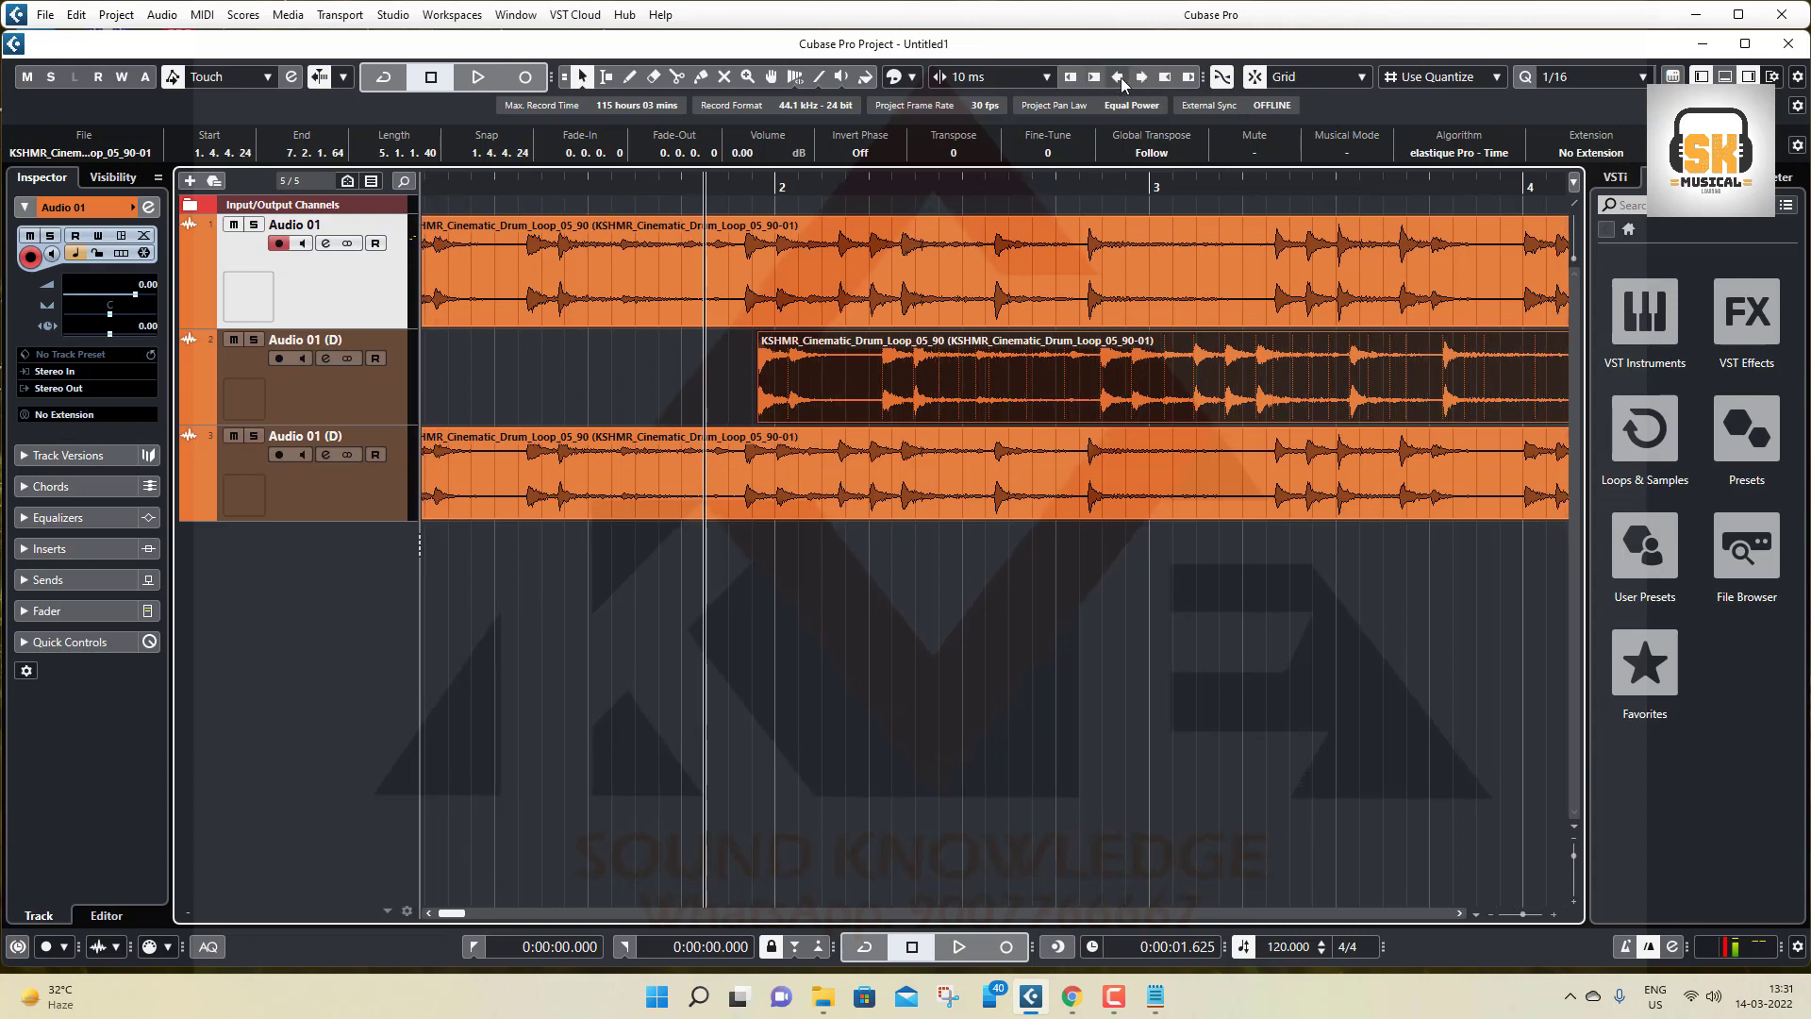
pyautogui.click(1120, 77)
pyautogui.click(1121, 78)
pyautogui.click(1121, 78)
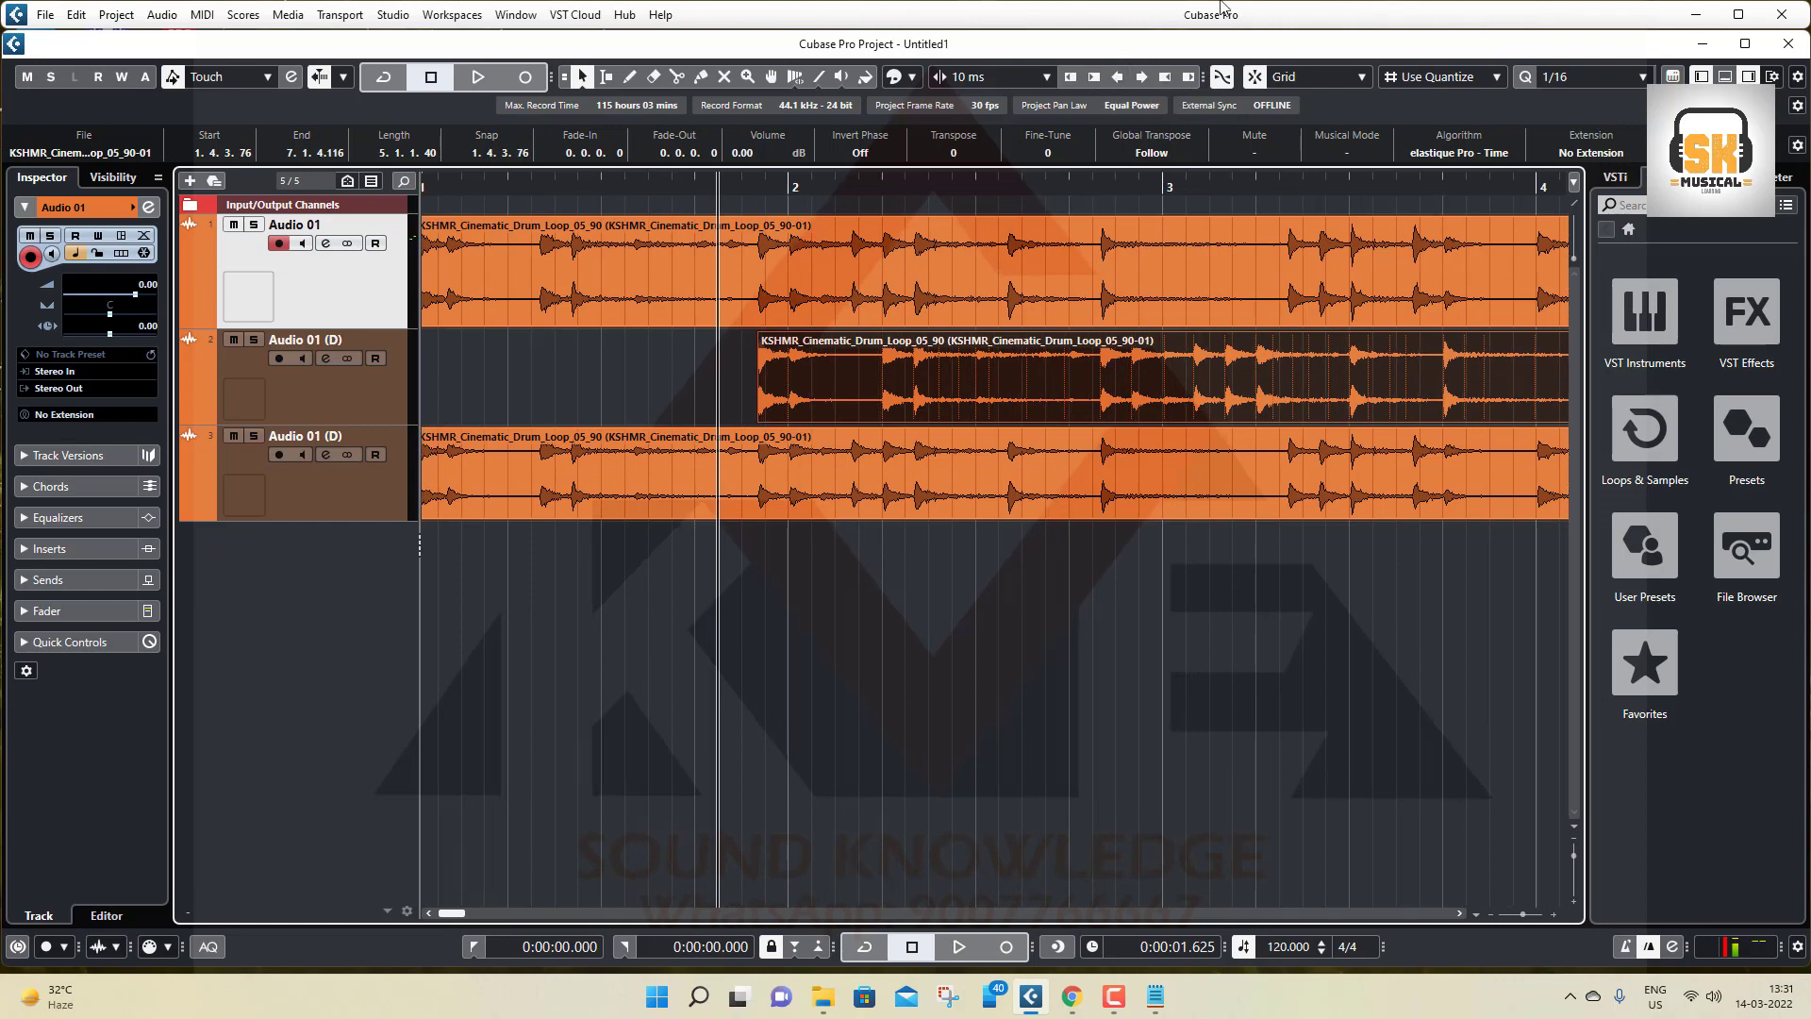
pyautogui.hotkey('ctrl', 'Left')
pyautogui.hotkey('ctrl', 'Left')
pyautogui.hotkey('ctrl', 'Left')
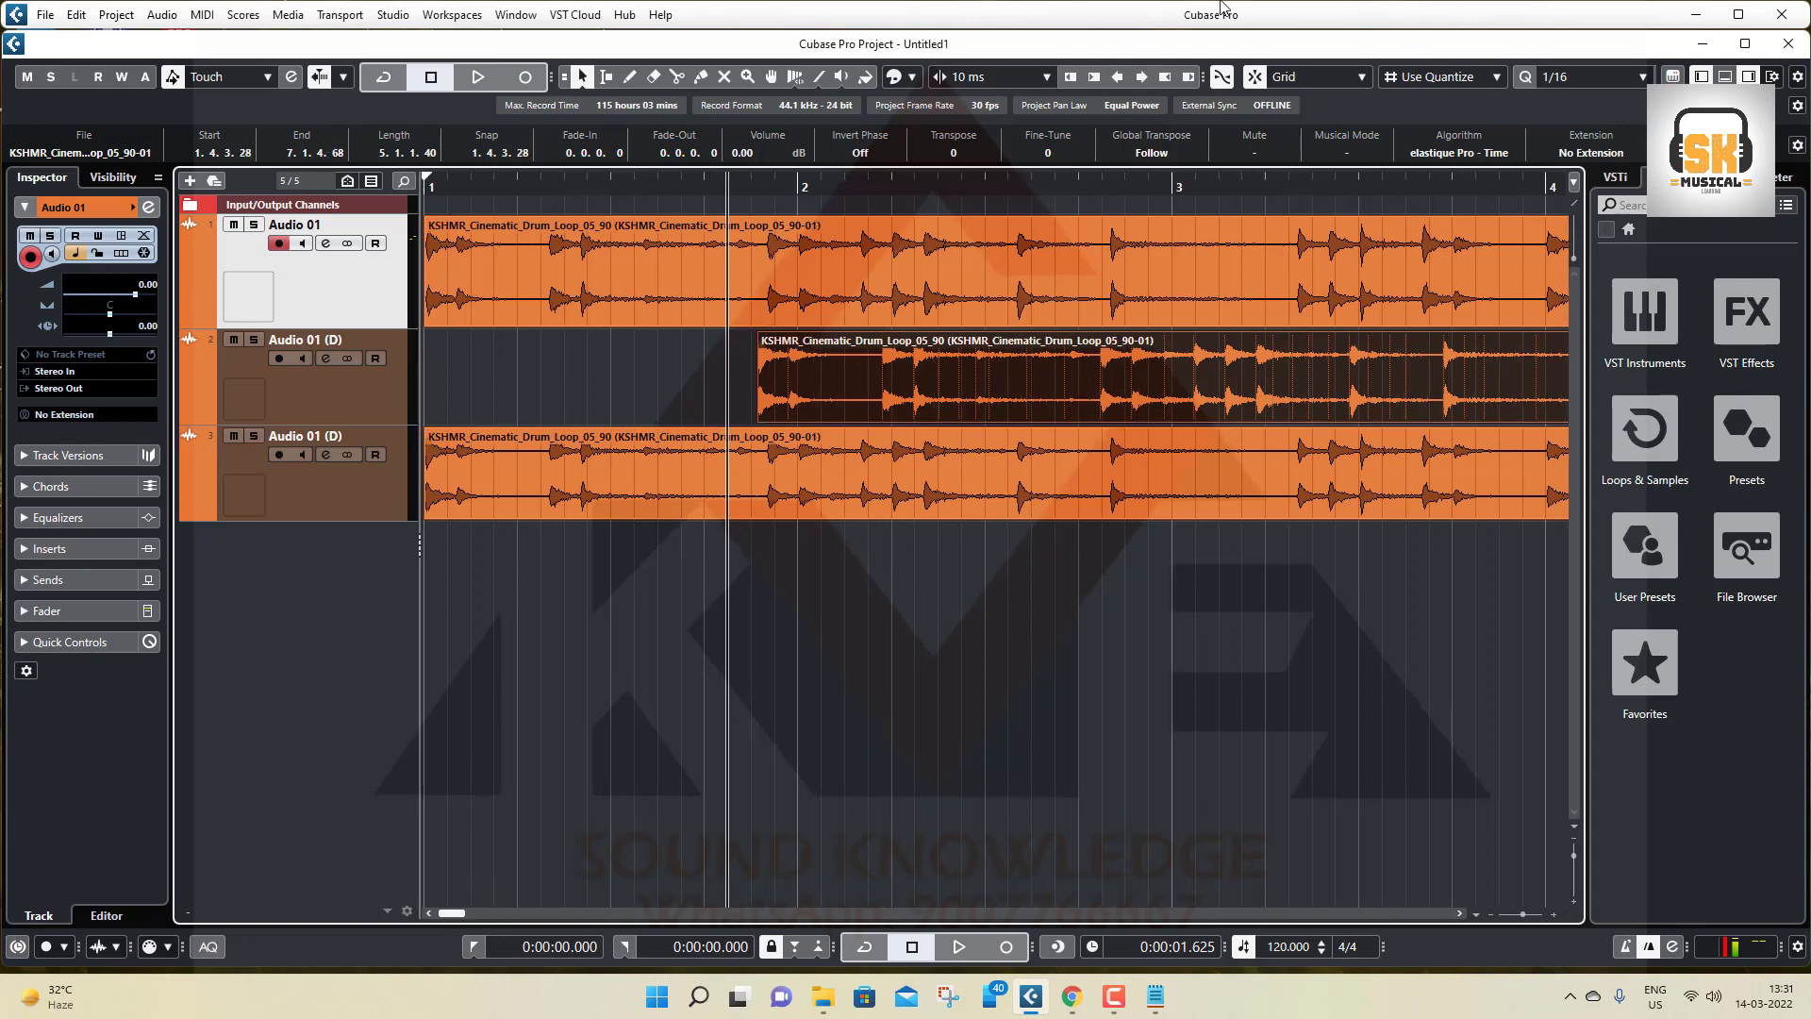
# Step: Nudge the event on the first duplicated track later in 10 ms increments until it starts at 1.4.4.72
pyautogui.hotkey('ctrl', 'Right')
pyautogui.hotkey('ctrl', 'Right')
pyautogui.hotkey('ctrl', 'Right')
pyautogui.hotkey('ctrl', 'Right')
pyautogui.hotkey('ctrl', 'Right')
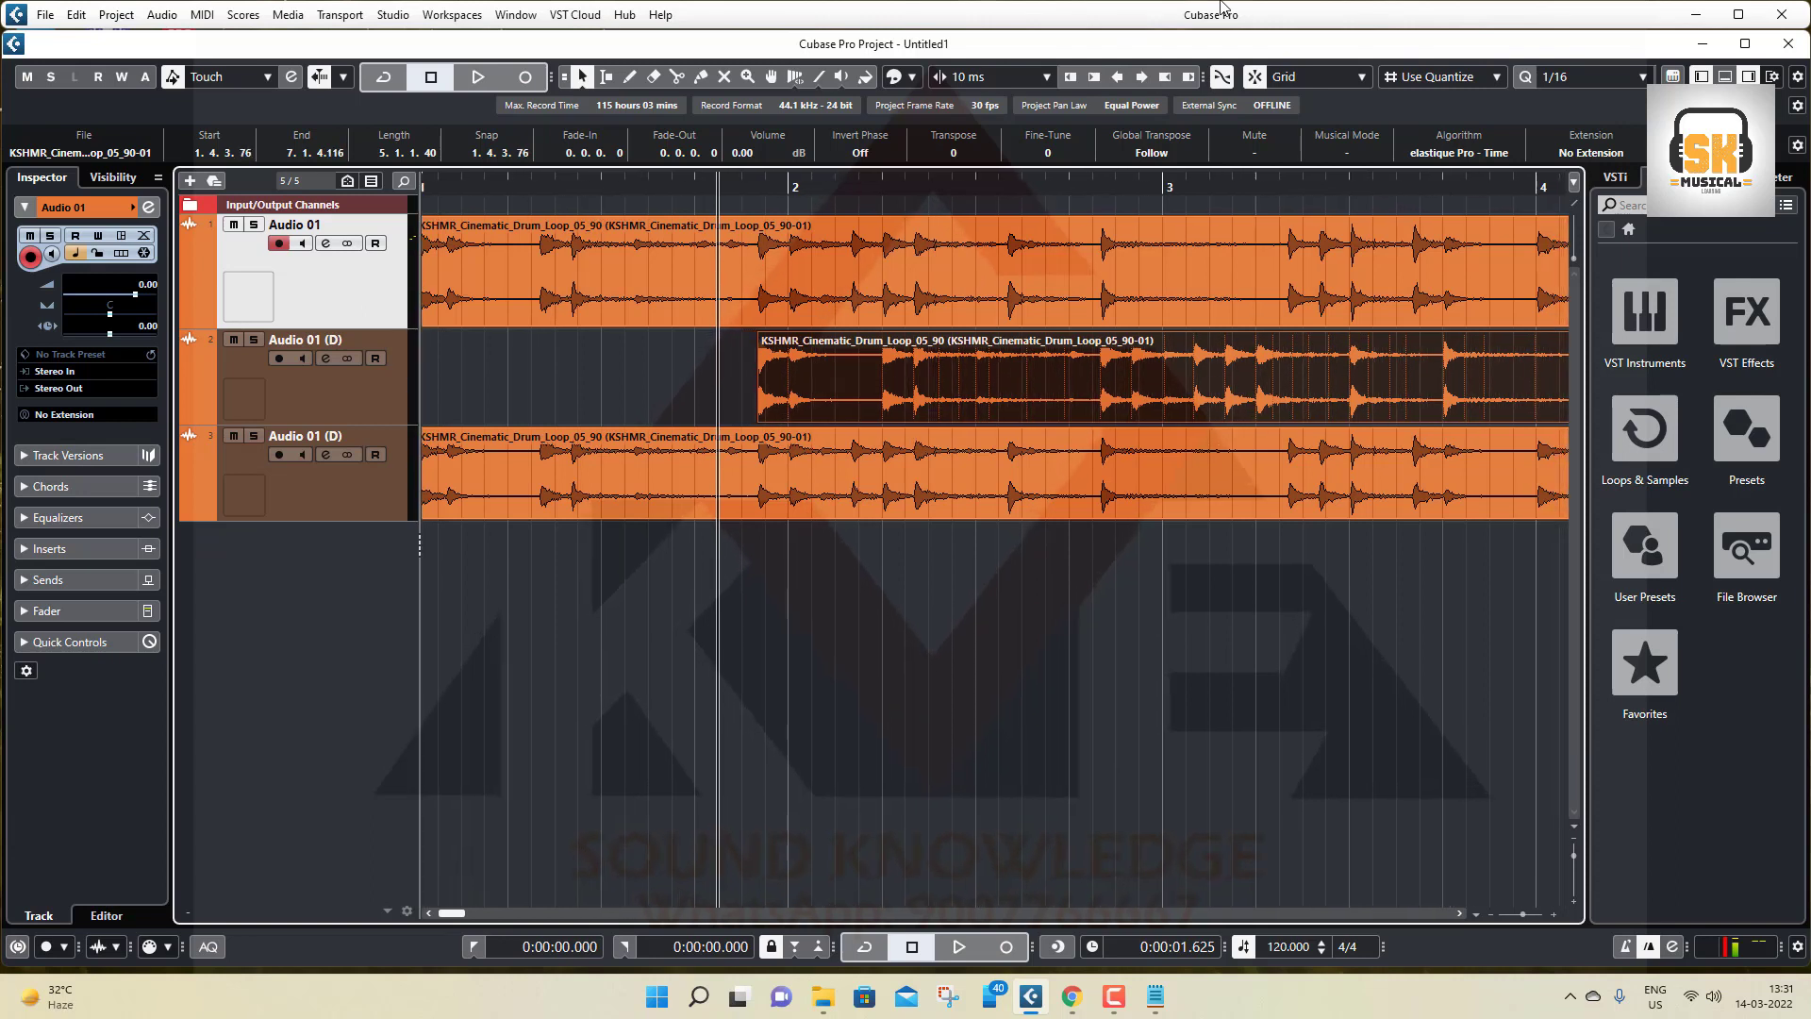
pyautogui.hotkey('ctrl', 'Right')
pyautogui.hotkey('ctrl', 'Right')
pyautogui.hotkey('ctrl', 'Right')
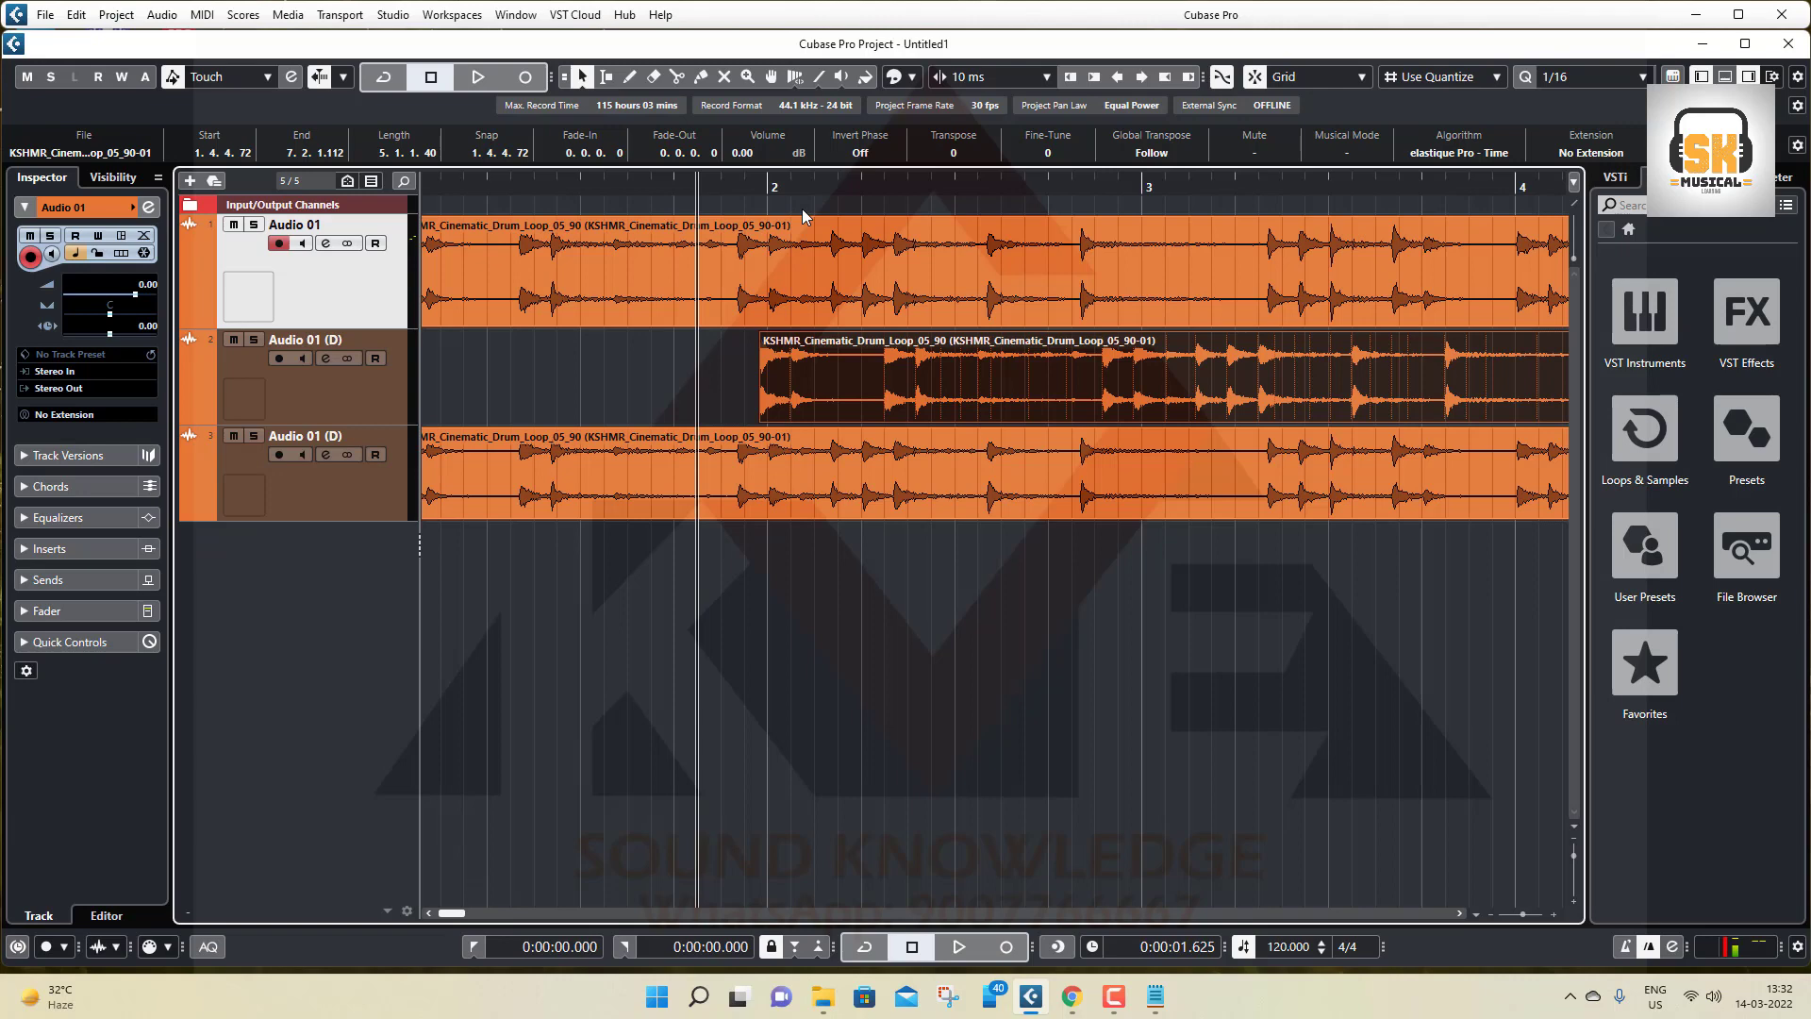
# Step: Increase the height of the Audio 01 track and nudge the event below it earlier until it starts at 1.4.3.115
pyautogui.hotkey('ctrl', 'Down')
pyautogui.hotkey('ctrl', 'Left')
pyautogui.hotkey('ctrl', 'Left')
pyautogui.hotkey('ctrl', 'Left')
pyautogui.hotkey('ctrl', 'Left')
pyautogui.hotkey('ctrl', 'Left')
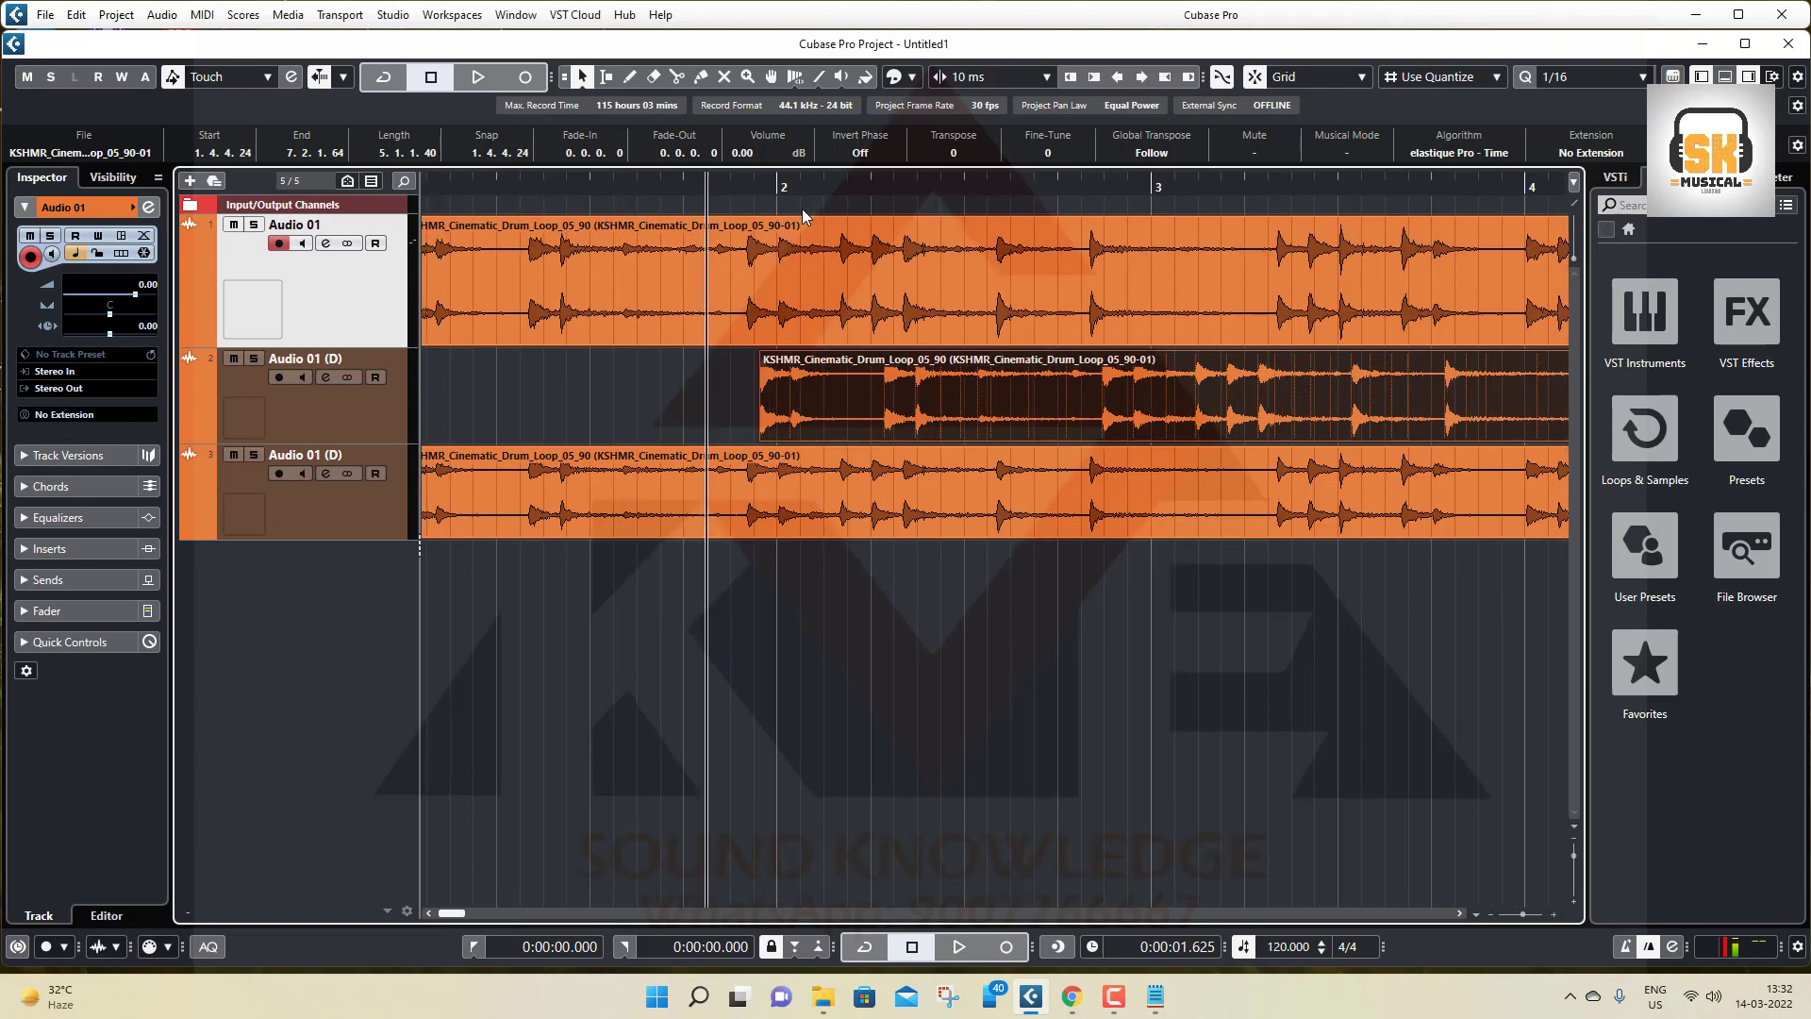
pyautogui.hotkey('ctrl', 'Left')
pyautogui.hotkey('ctrl', 'Left')
pyautogui.hotkey('ctrl', 'Left')
pyautogui.hotkey('ctrl', 'Down')
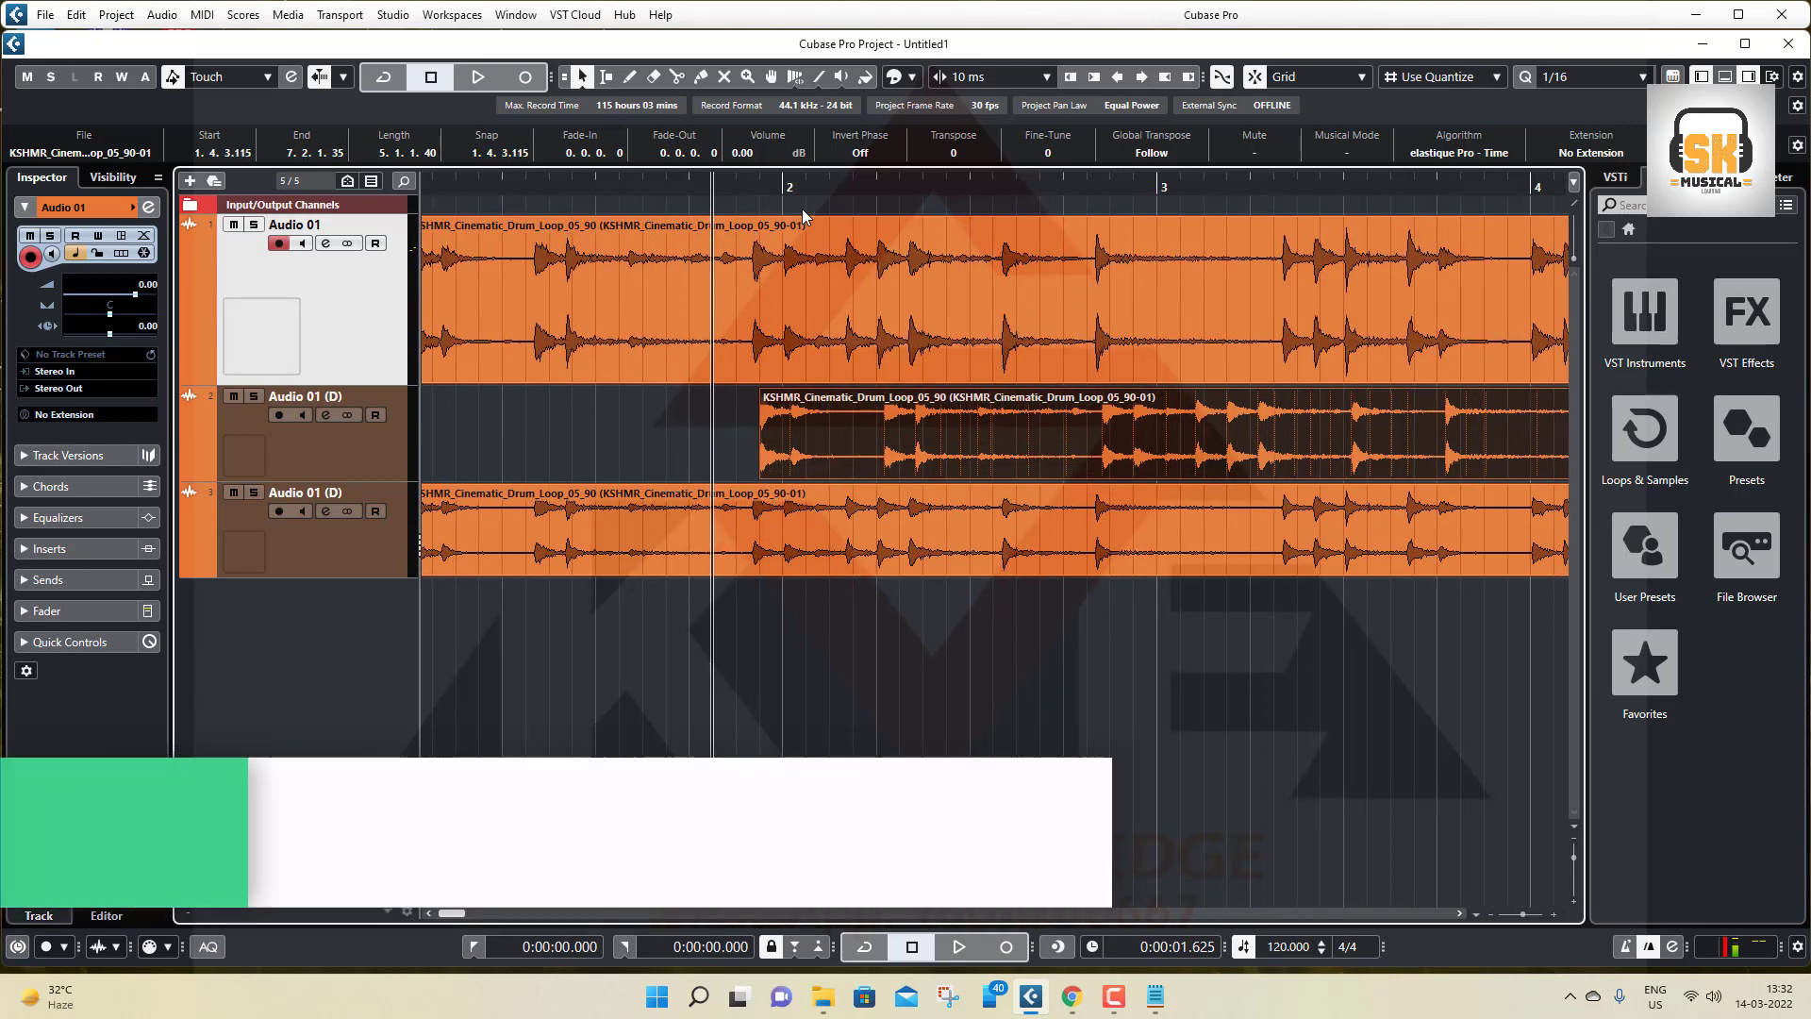
# Step: Nudge the event on the first duplicated track later to 1.4.4.72 and back to 1.4.4.52, and deselect it
pyautogui.hotkey('ctrl', 'Right')
pyautogui.hotkey('ctrl', 'Right')
pyautogui.hotkey('ctrl', 'Right')
pyautogui.hotkey('ctrl', 'Right')
pyautogui.hotkey('ctrl', 'Right')
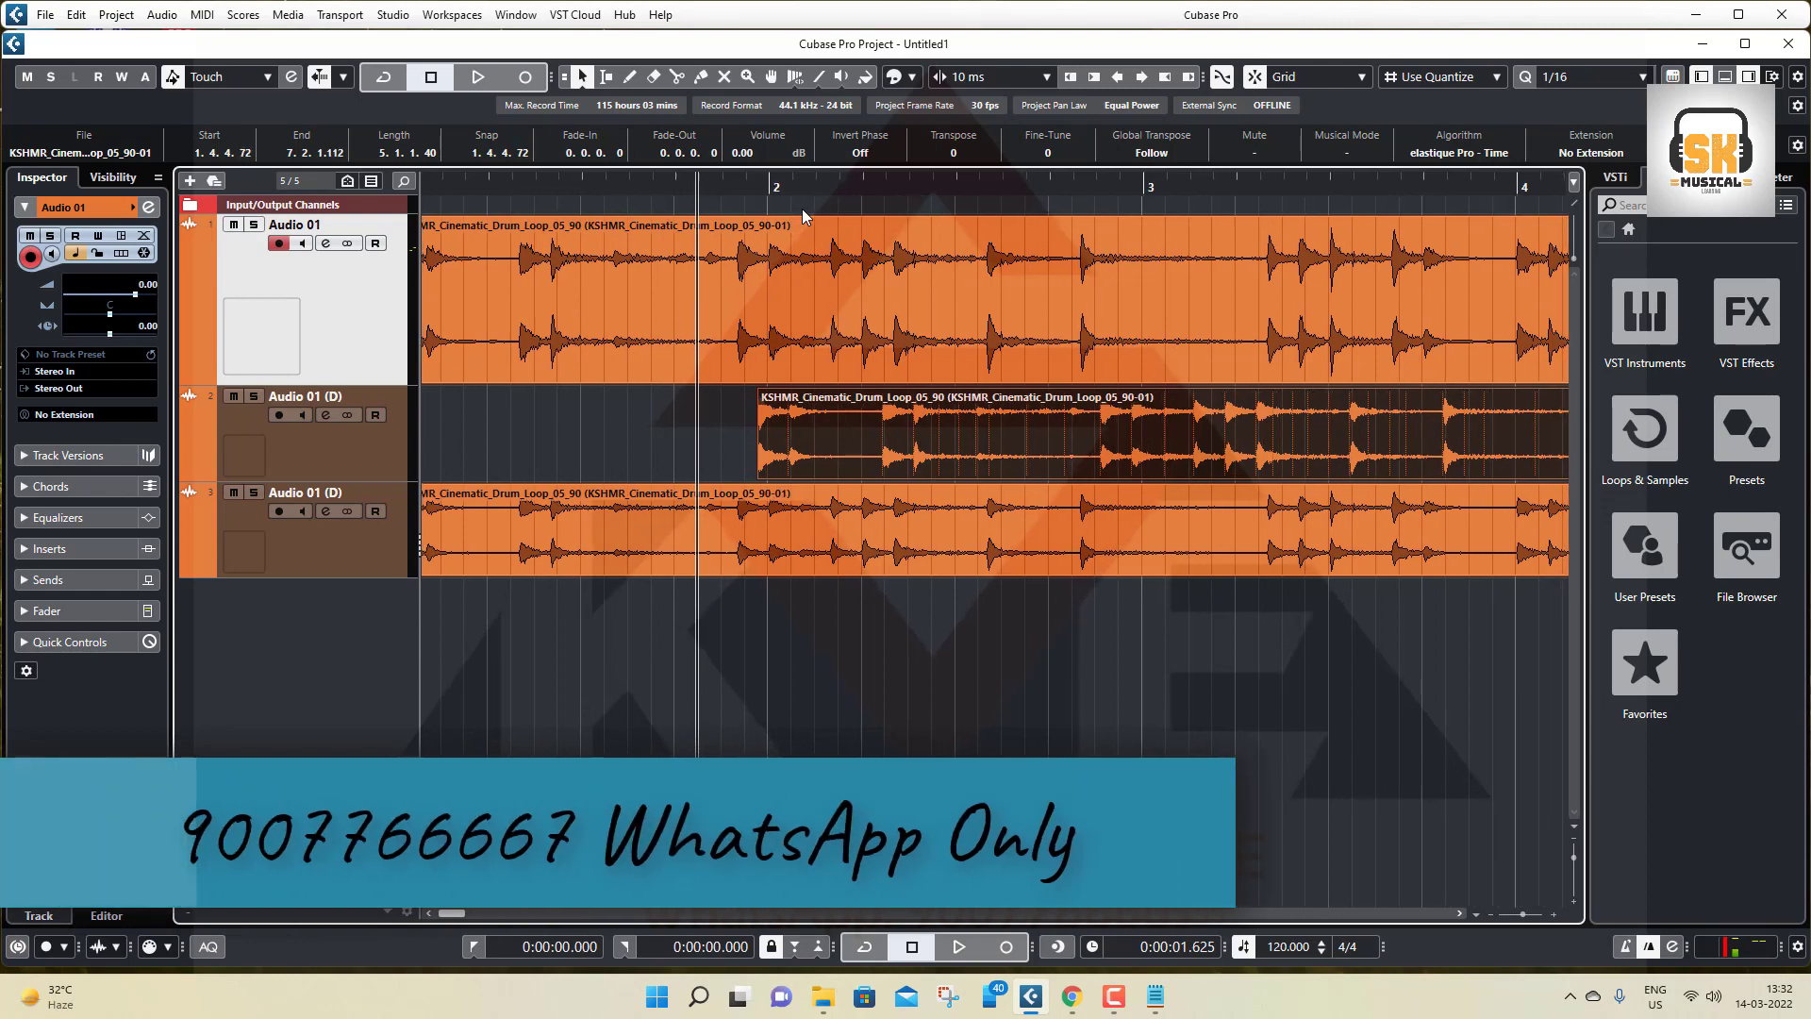
pyautogui.hotkey('ctrl', 'Left')
pyautogui.hotkey('ctrl', 'Left')
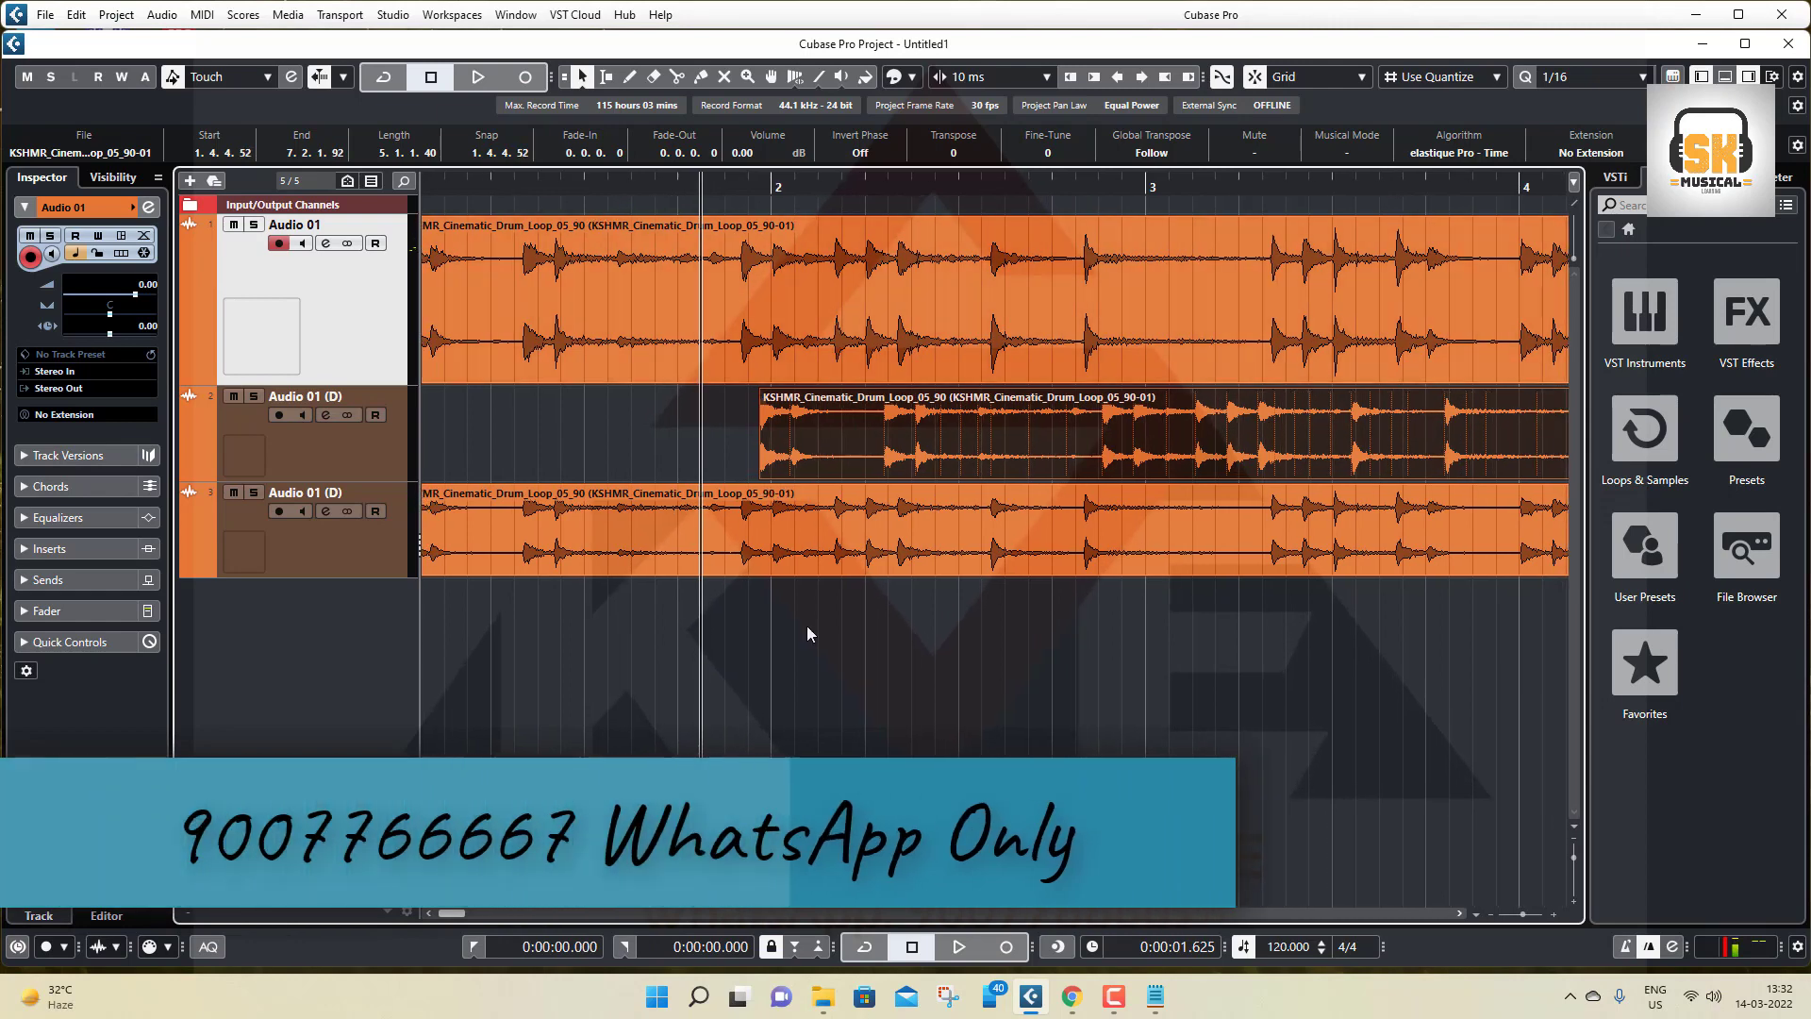
pyautogui.click(772, 598)
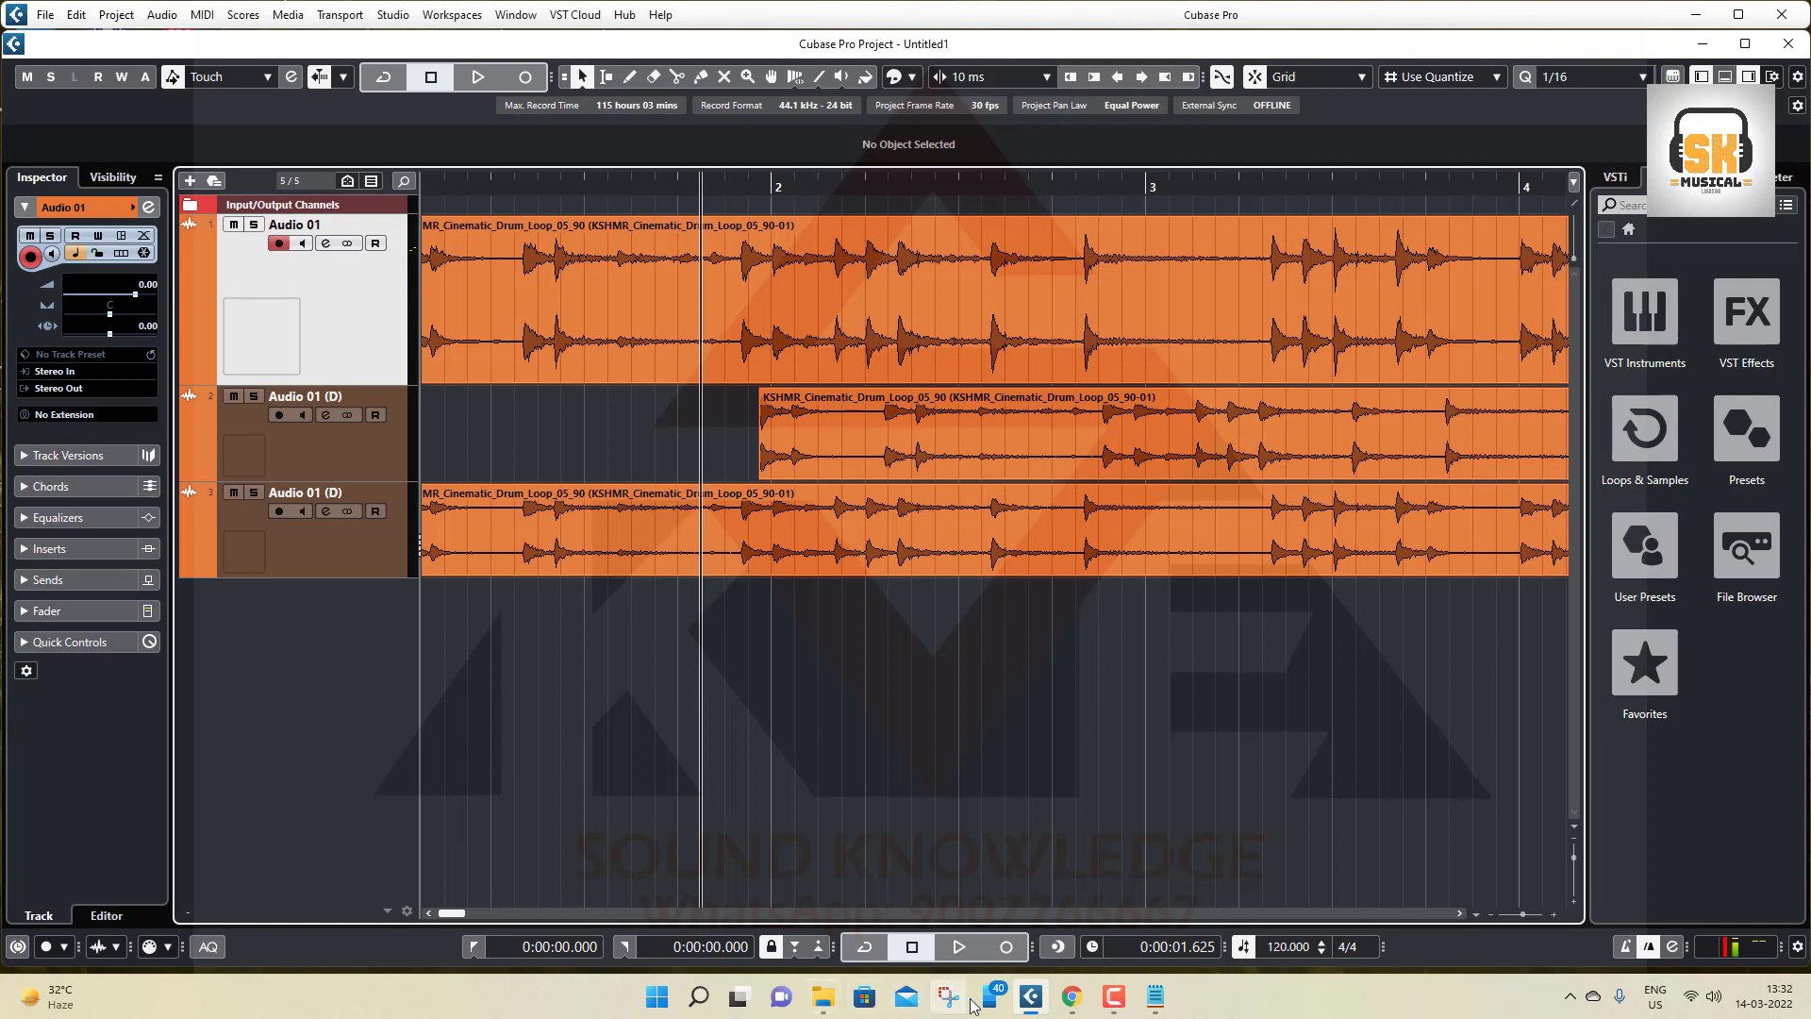
# Step: Examine the Control Room's Monitor 1 routing and the output connections in Audio Connections
pyautogui.moveTo(1076, 1009)
pyautogui.click(392, 15)
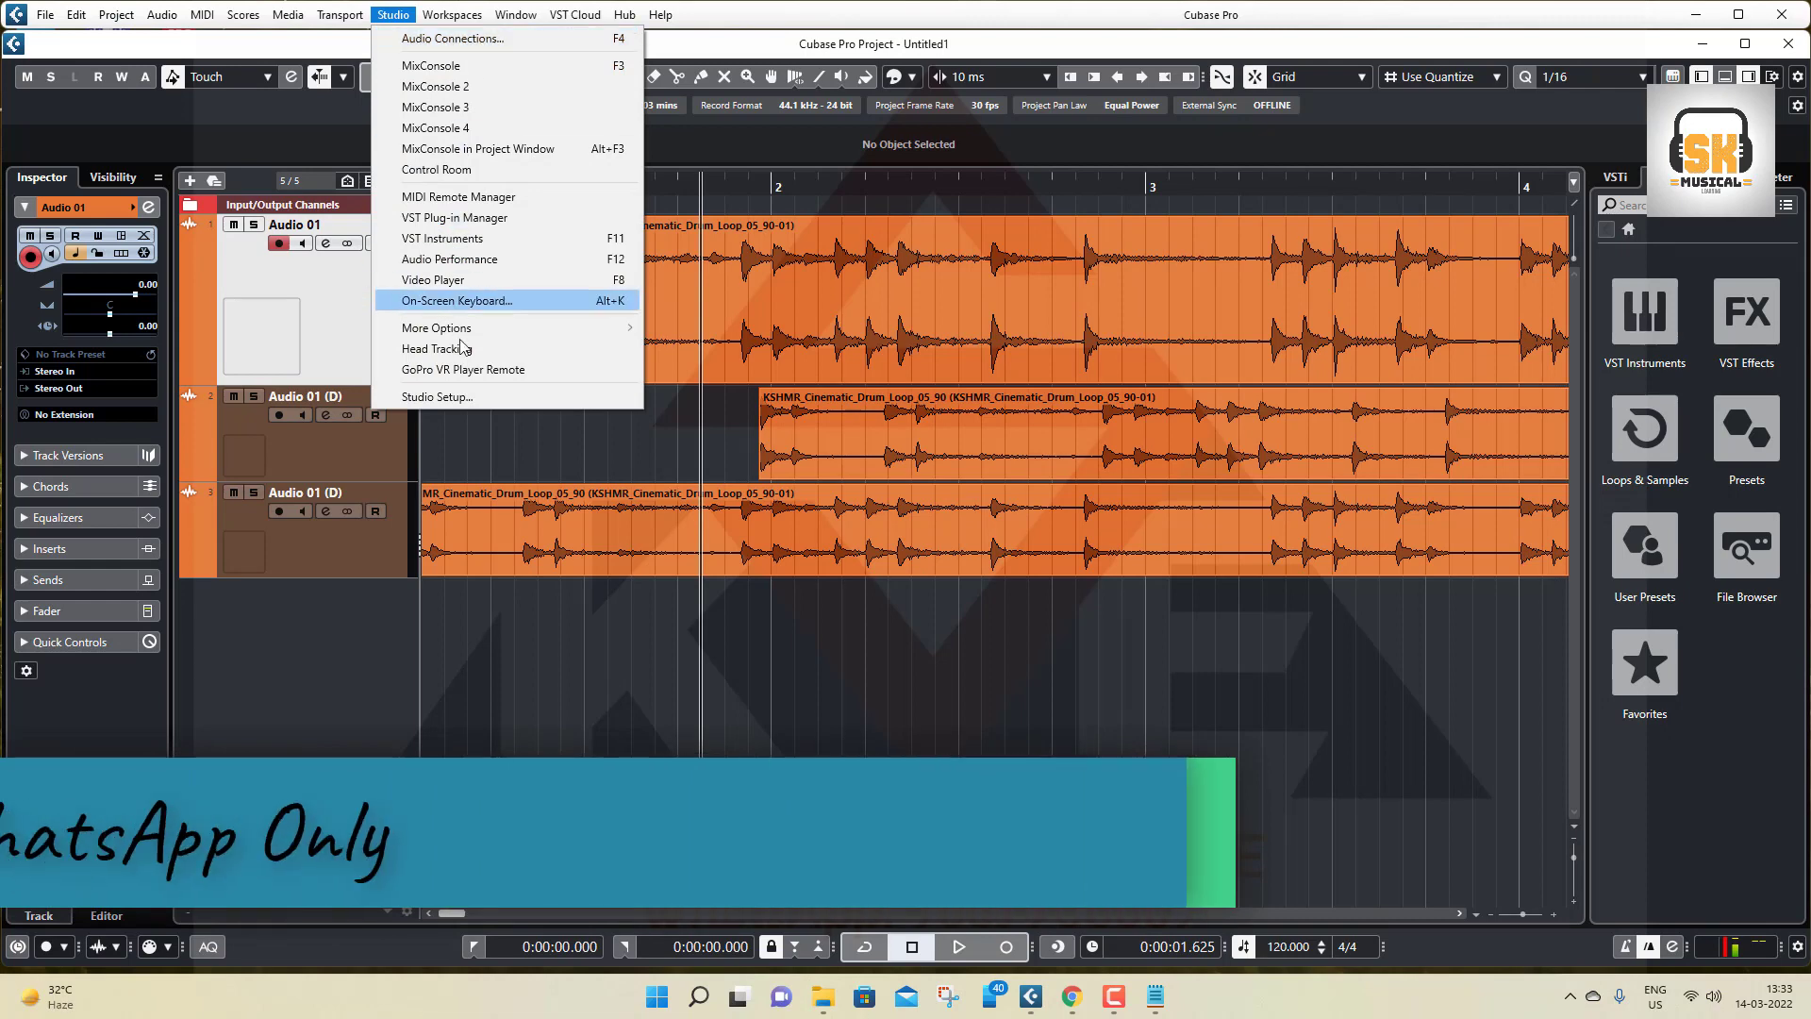
pyautogui.click(452, 38)
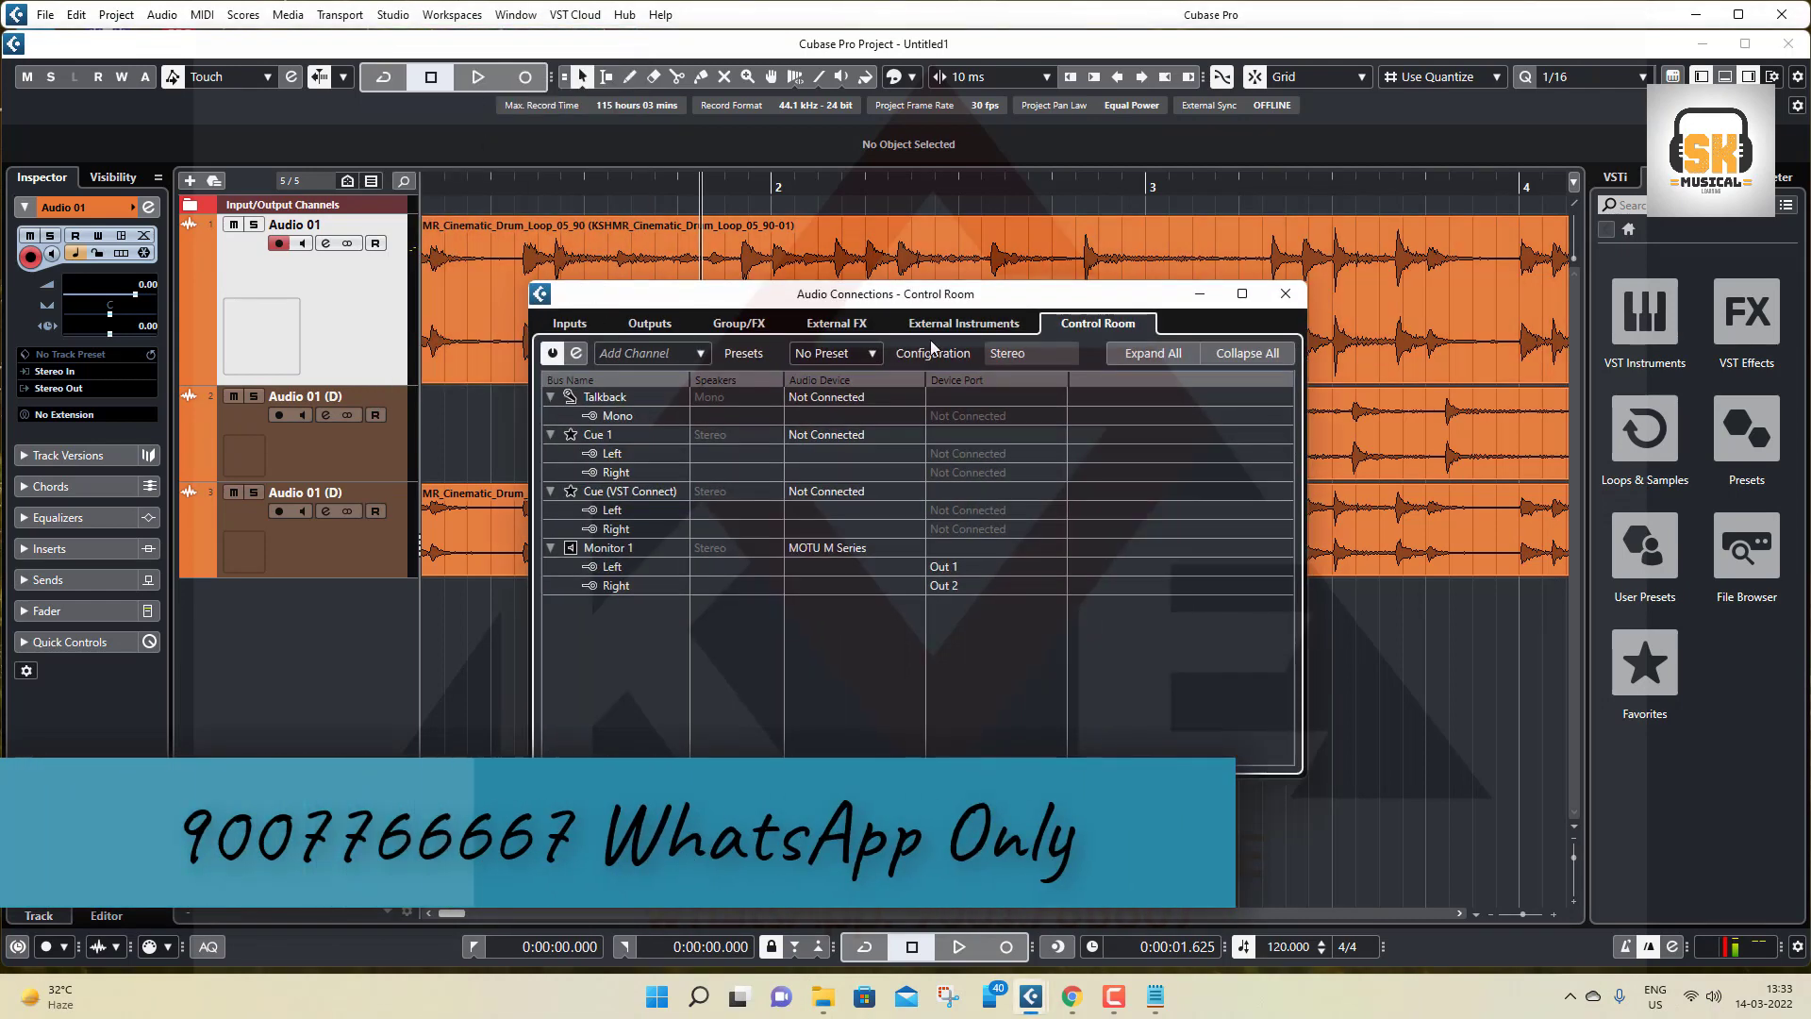
pyautogui.click(609, 548)
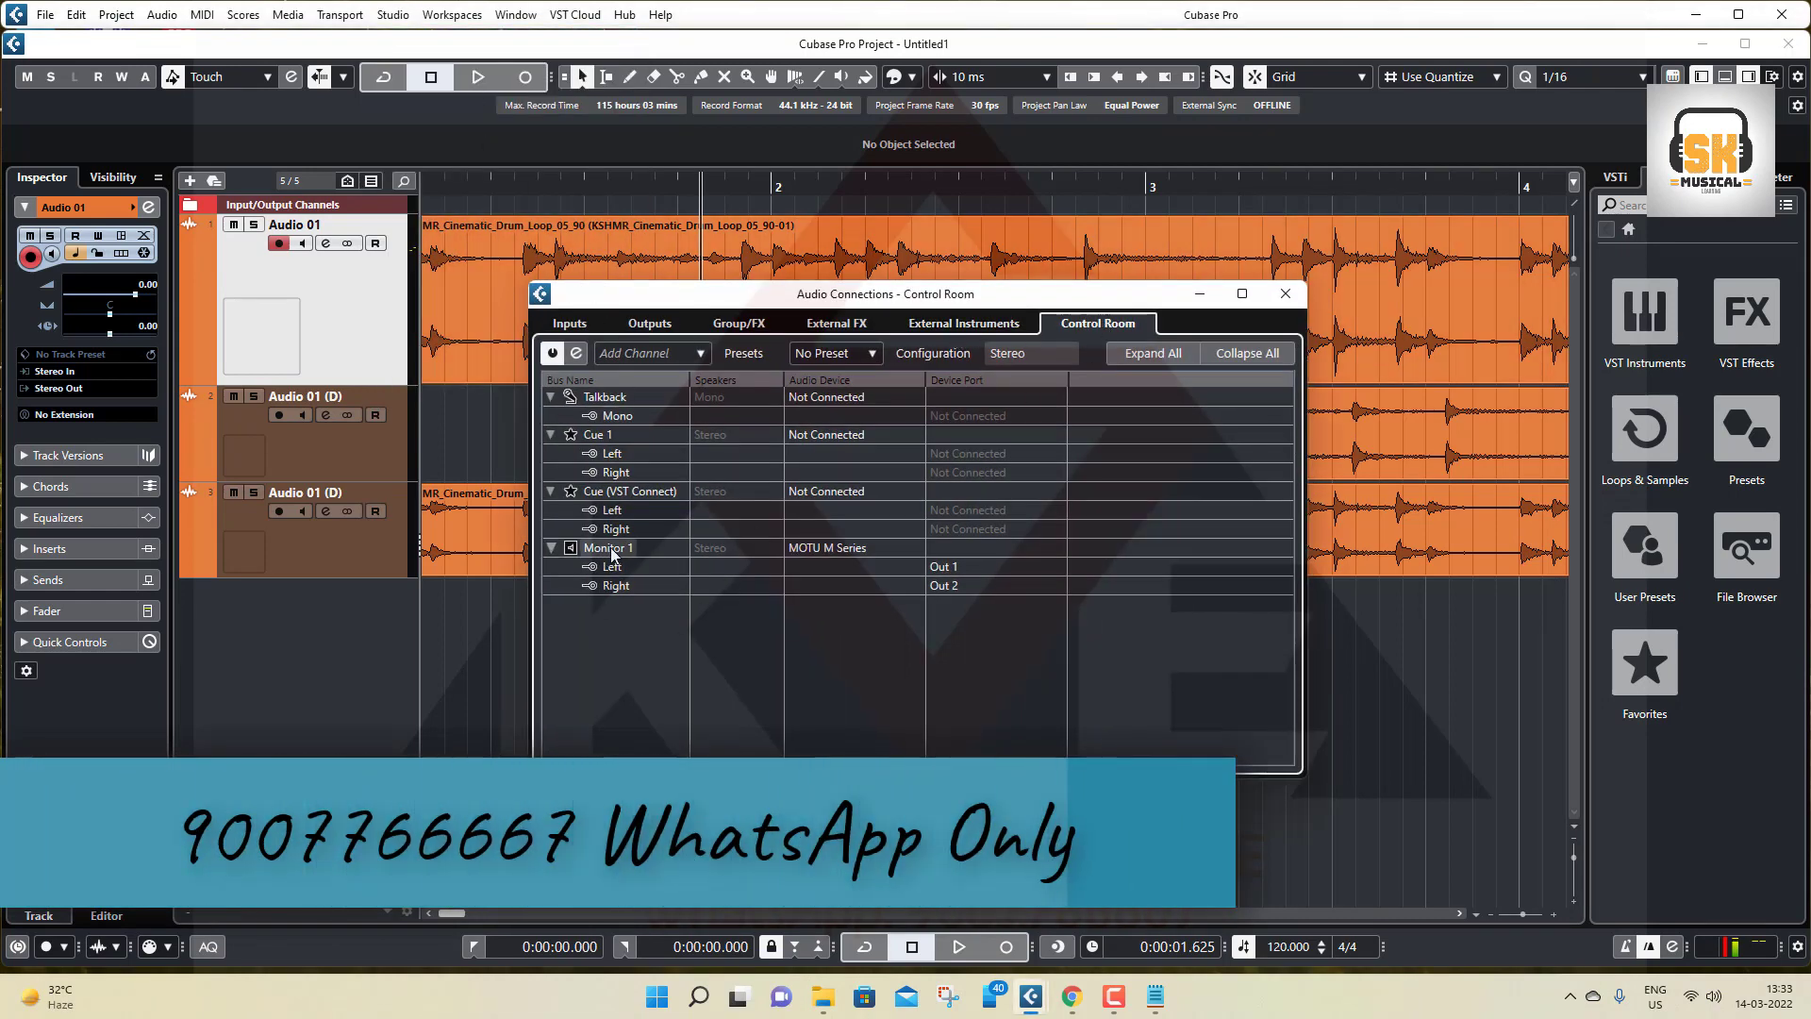
pyautogui.click(650, 323)
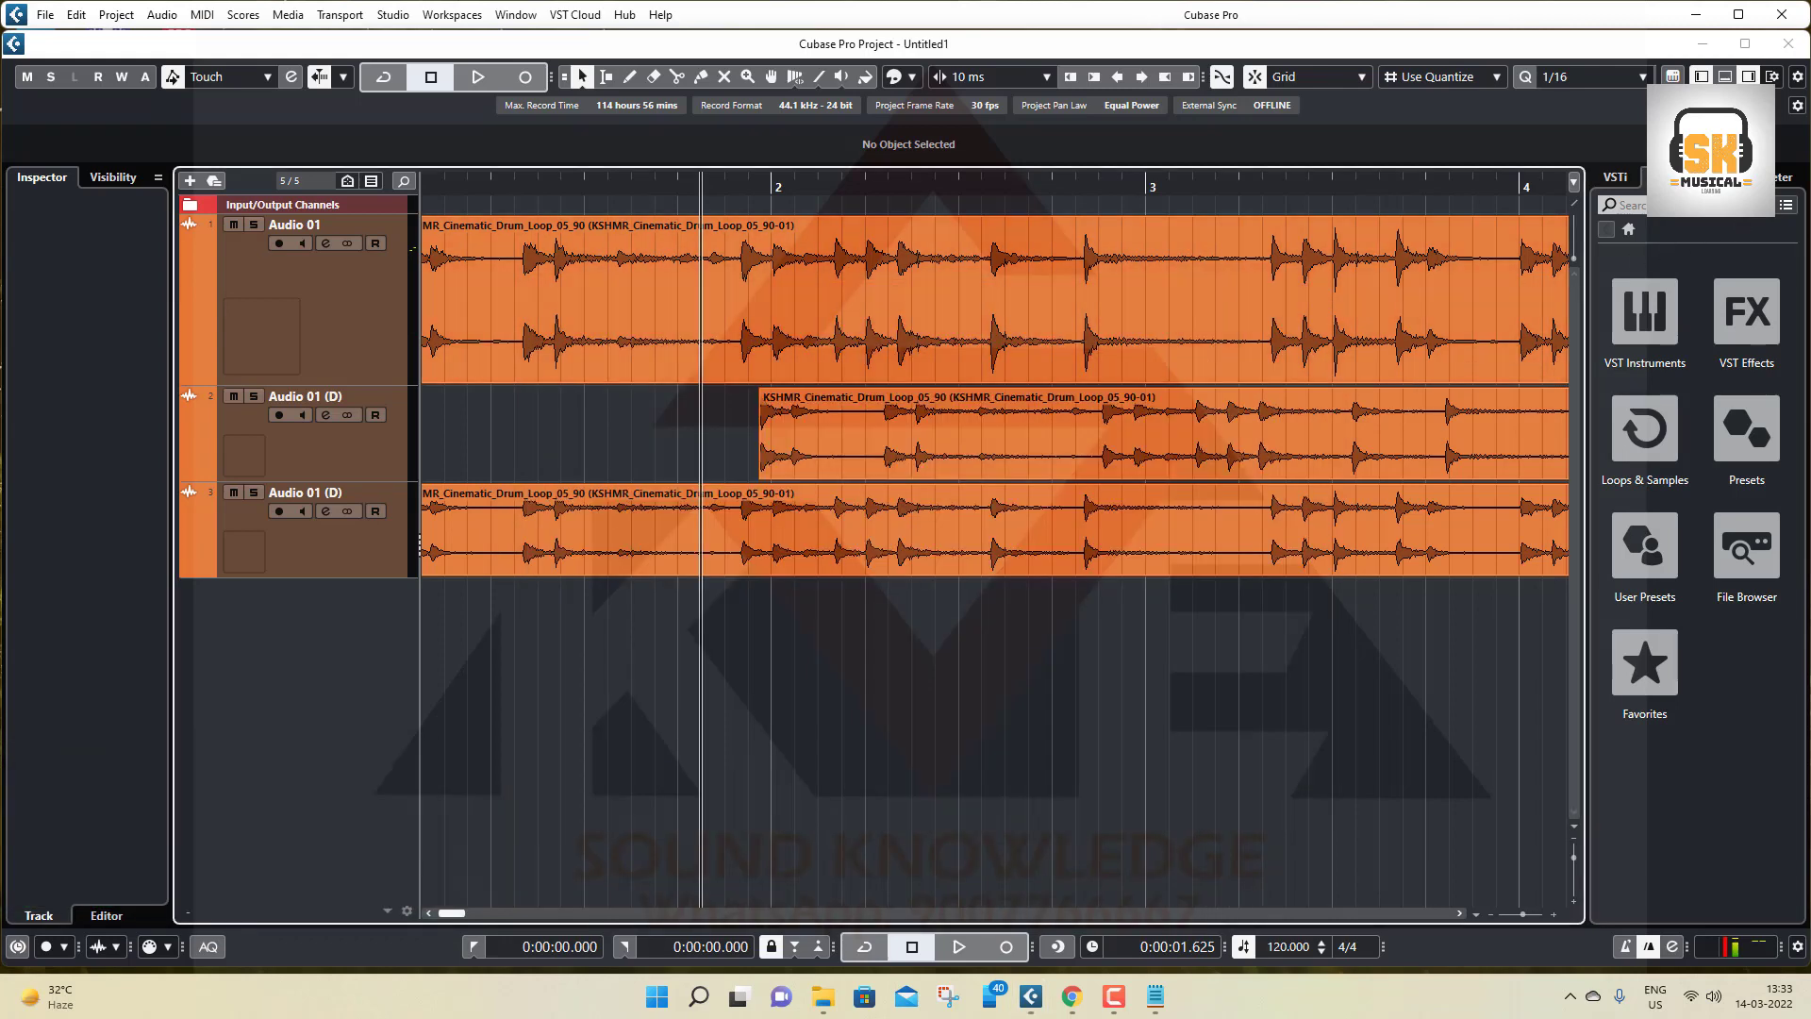
# Step: Show the Control Room and test its metronome click by toggling it repeatedly and briefly playing back the project
pyautogui.click(1698, 176)
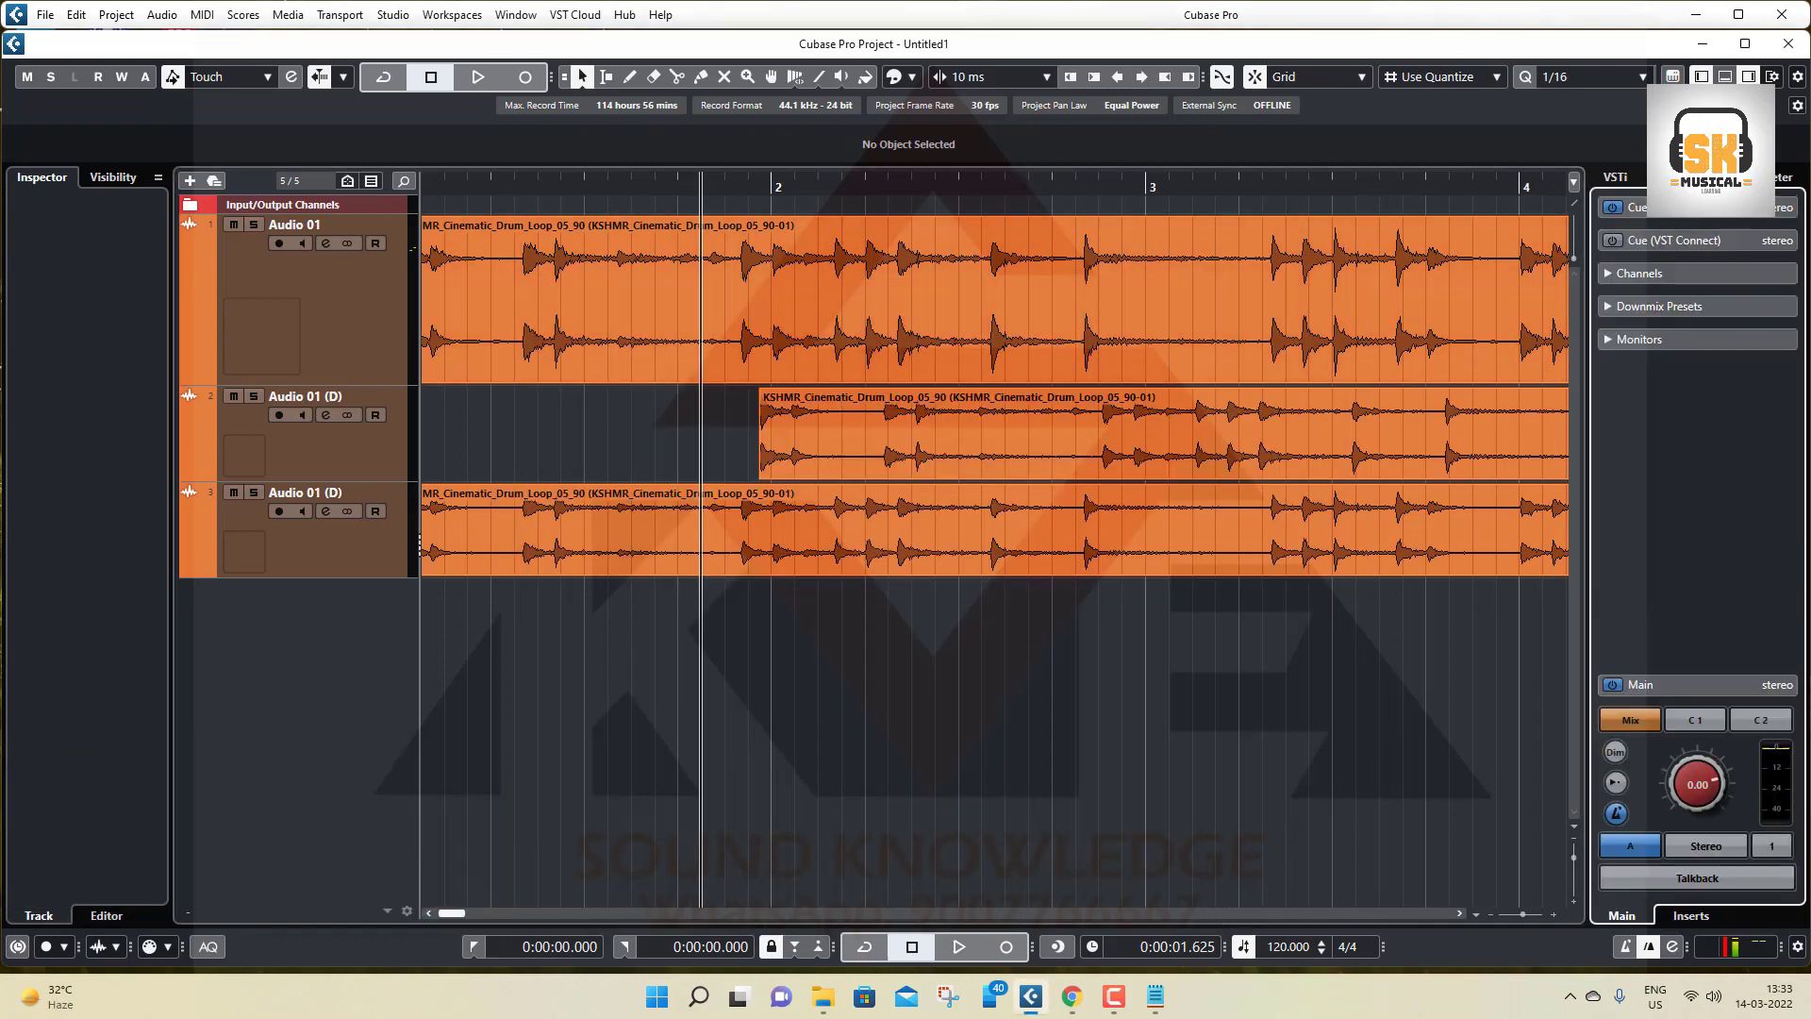
pyautogui.click(1616, 814)
pyautogui.click(1616, 814)
pyautogui.click(1615, 814)
pyautogui.click(1616, 814)
pyautogui.click(1616, 814)
pyautogui.click(1616, 814)
pyautogui.press('space')
pyautogui.press('space')
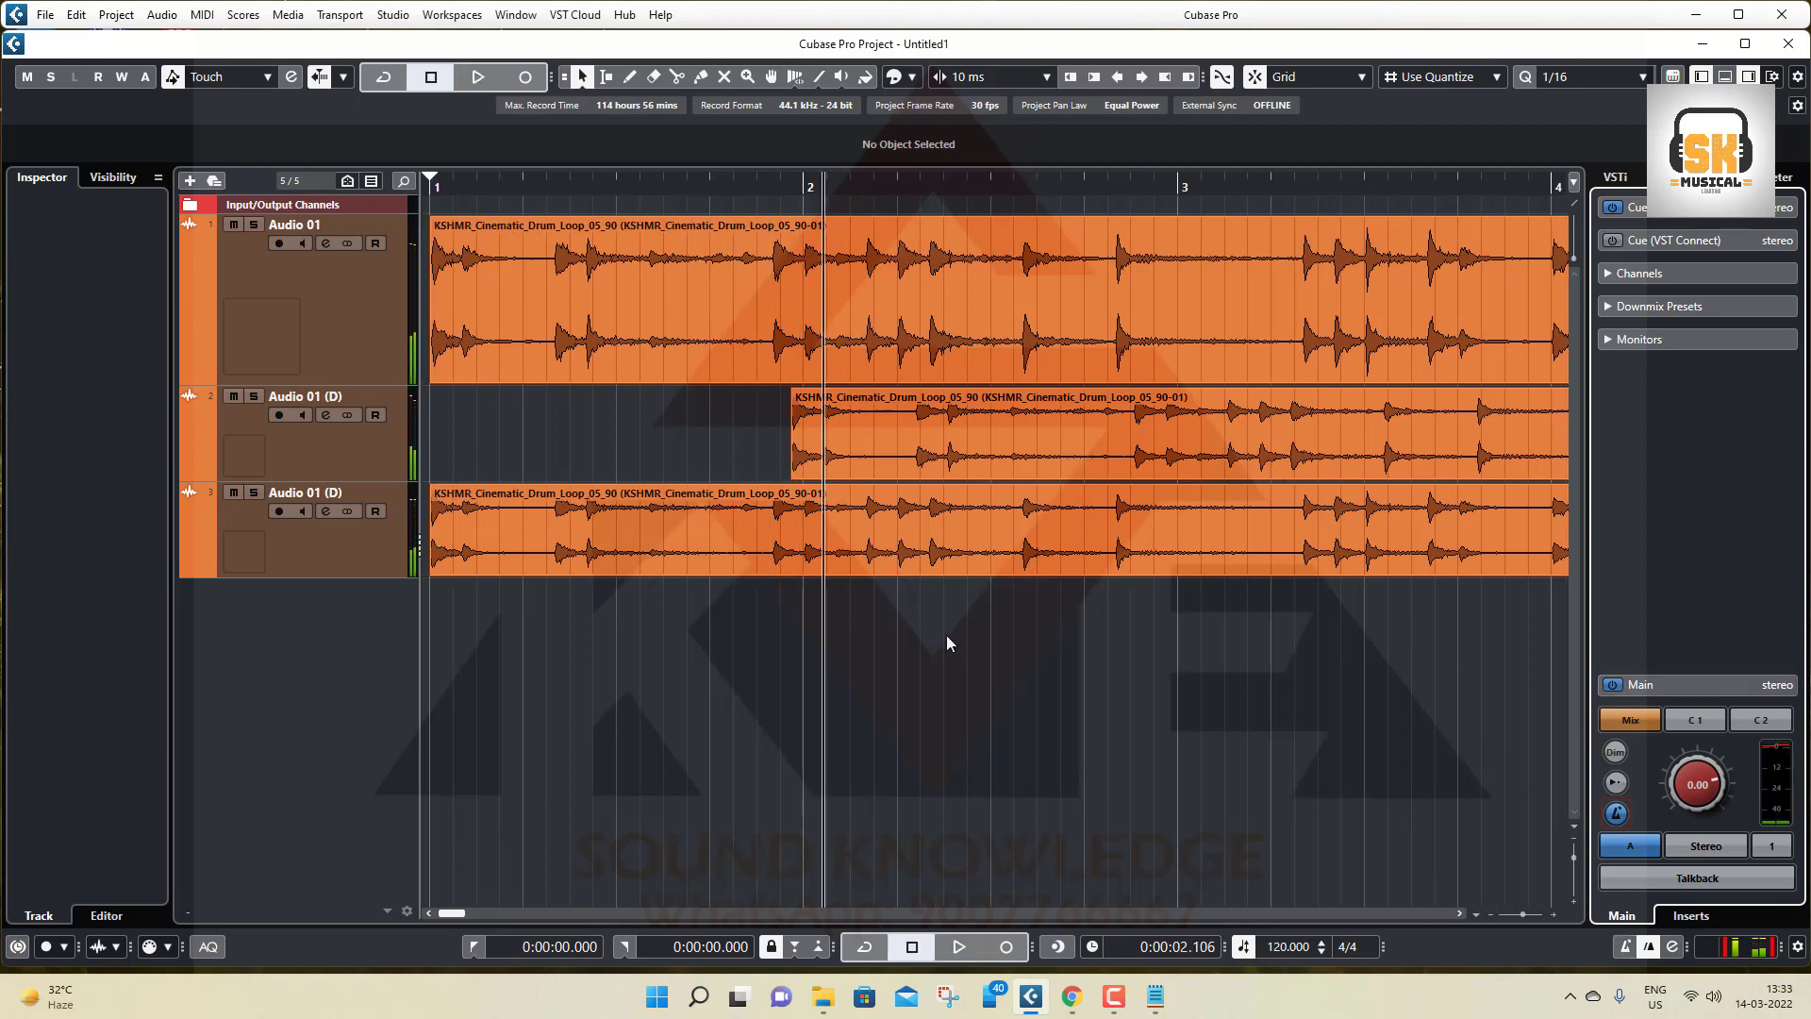
# Step: Examine the Stereo Out bus and the input connections in Audio Connections, and close the window
pyautogui.click(523, 17)
pyautogui.moveTo(393, 16)
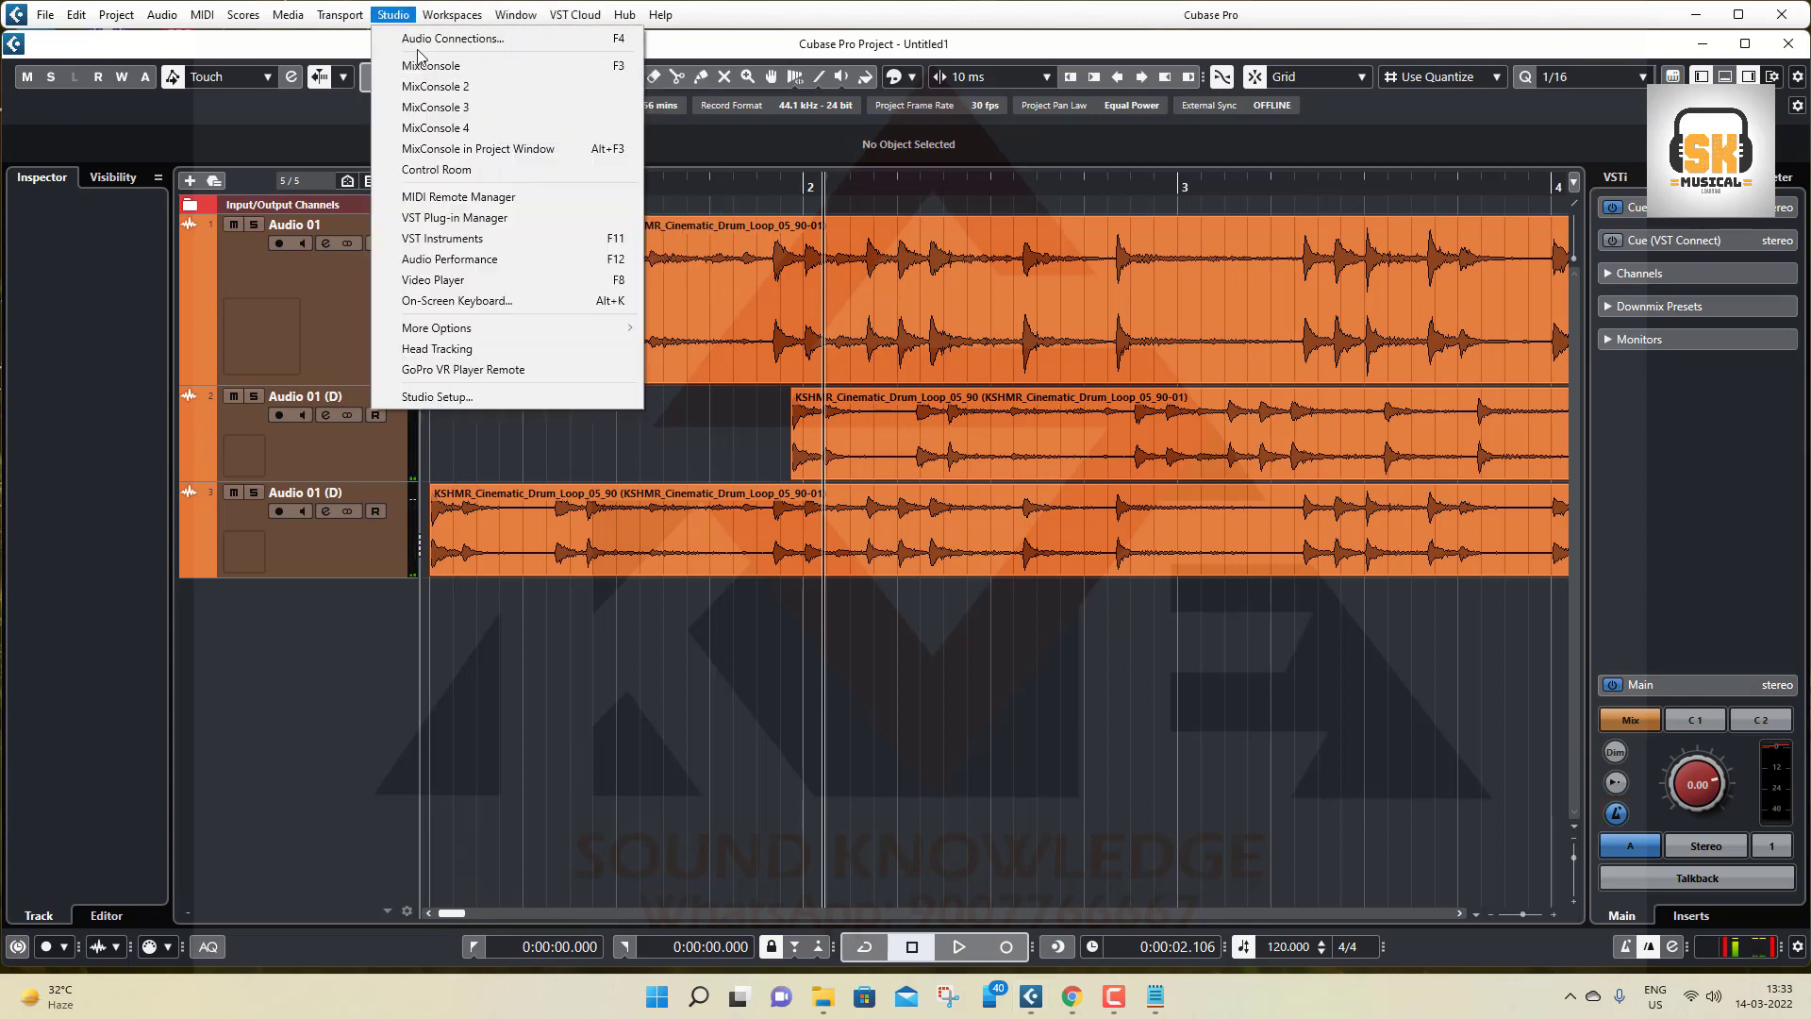
pyautogui.click(444, 39)
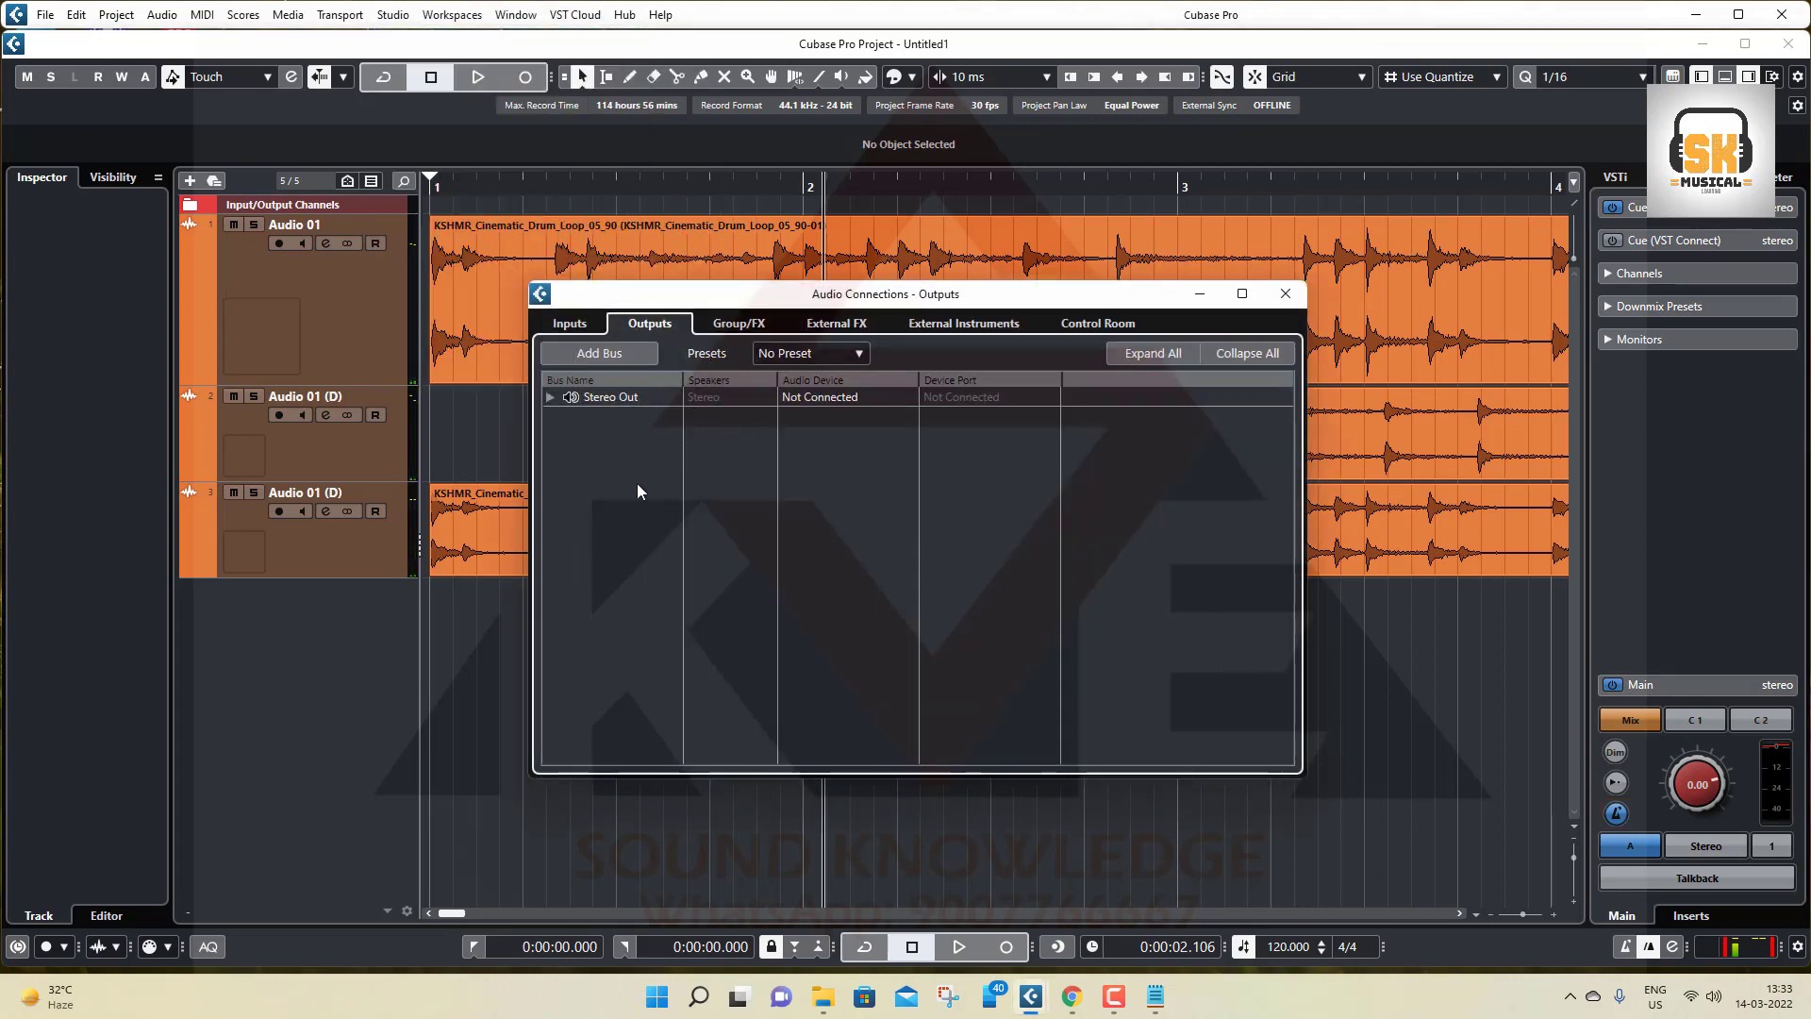
pyautogui.click(550, 397)
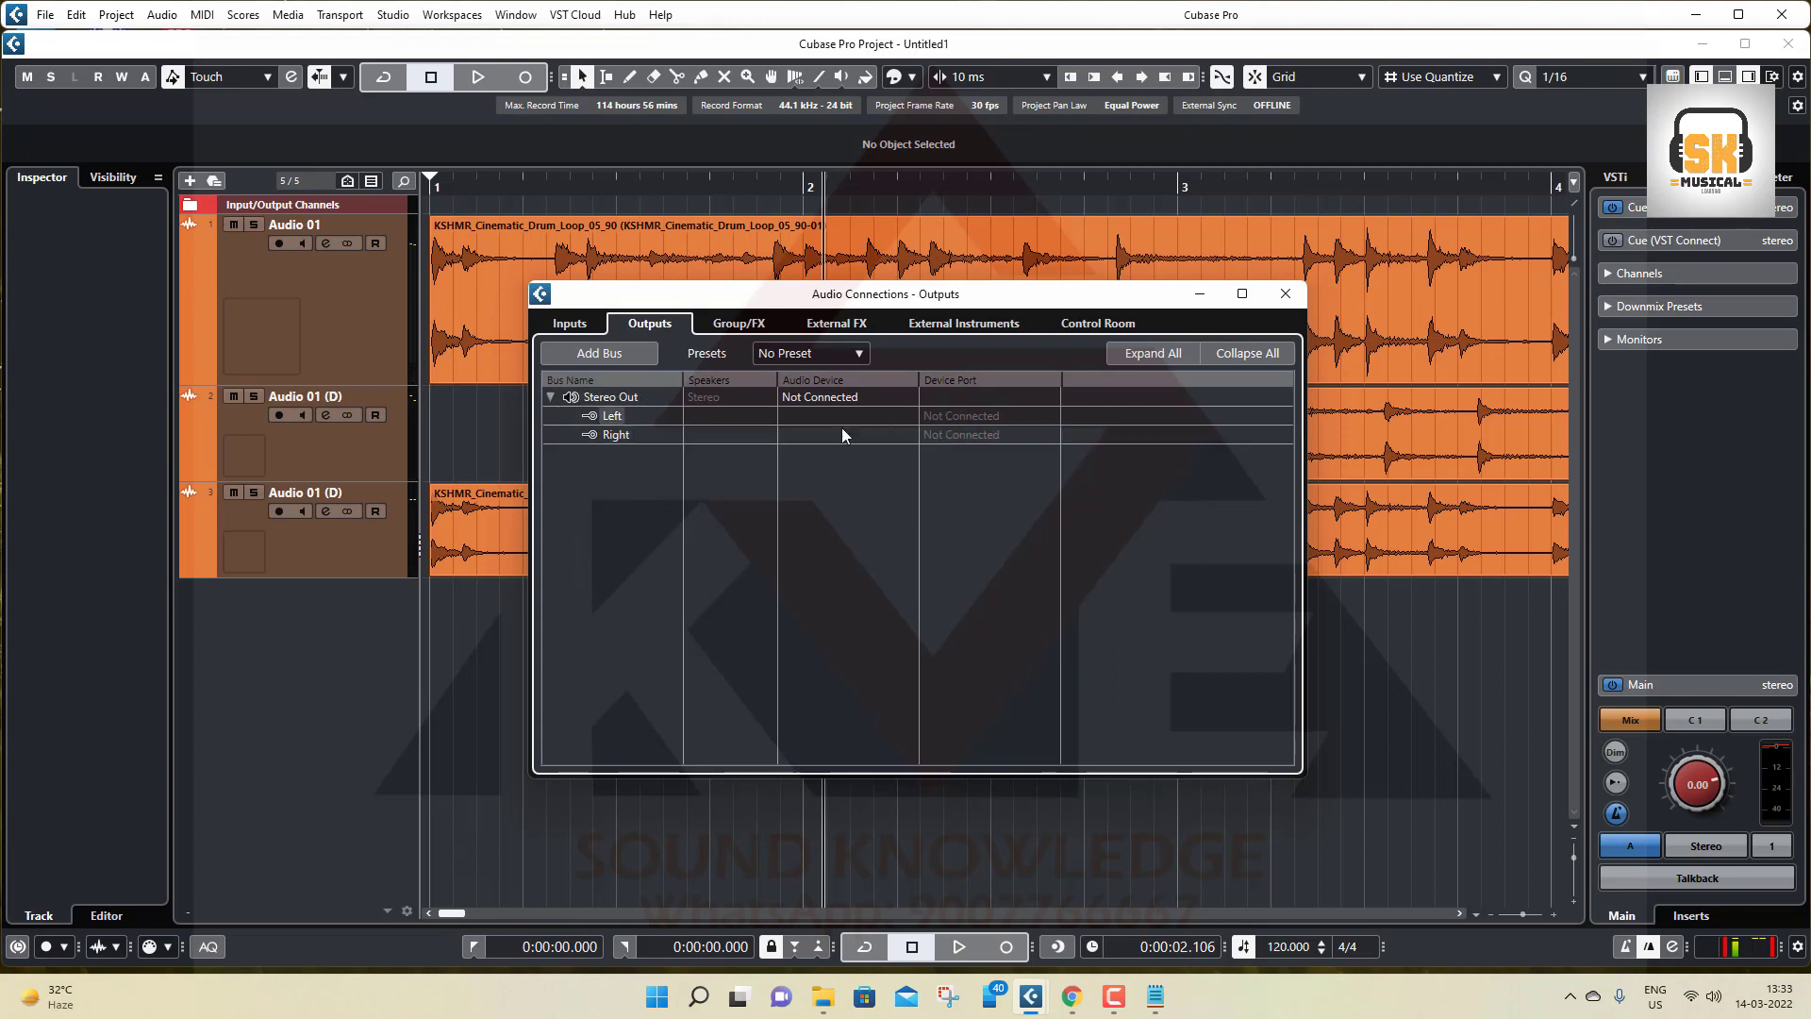
pyautogui.click(584, 326)
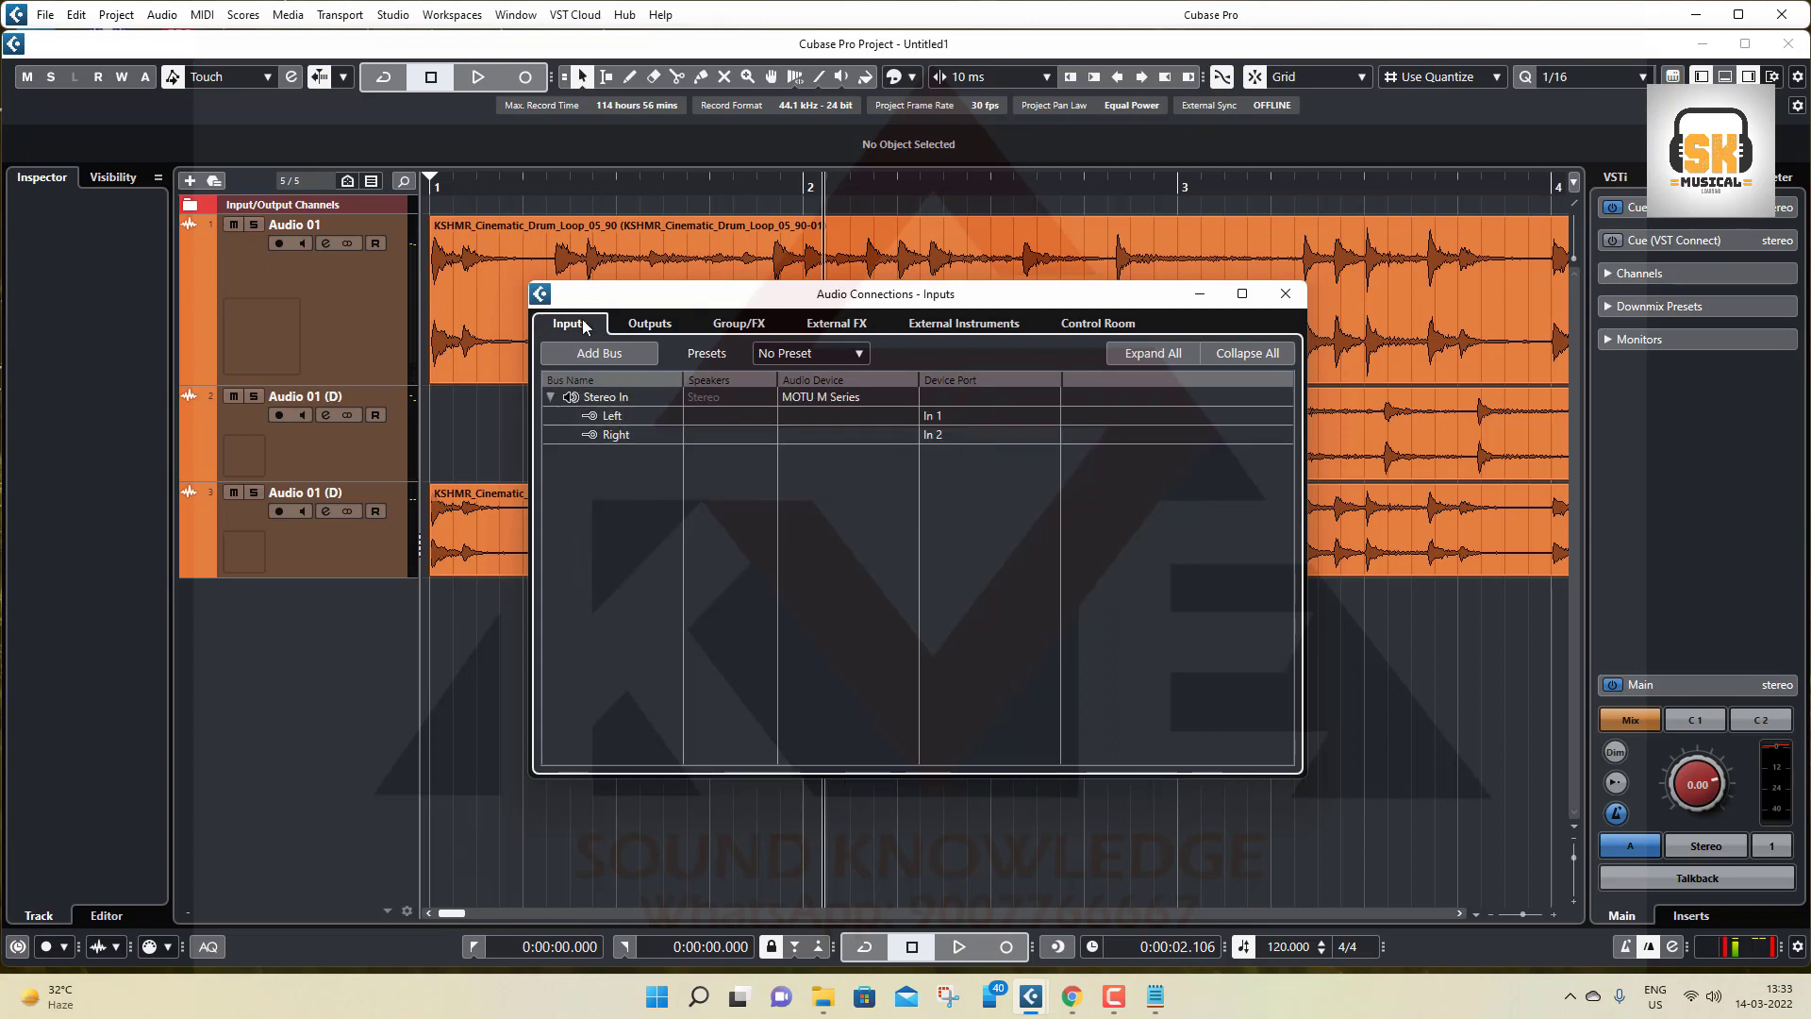
pyautogui.click(1285, 293)
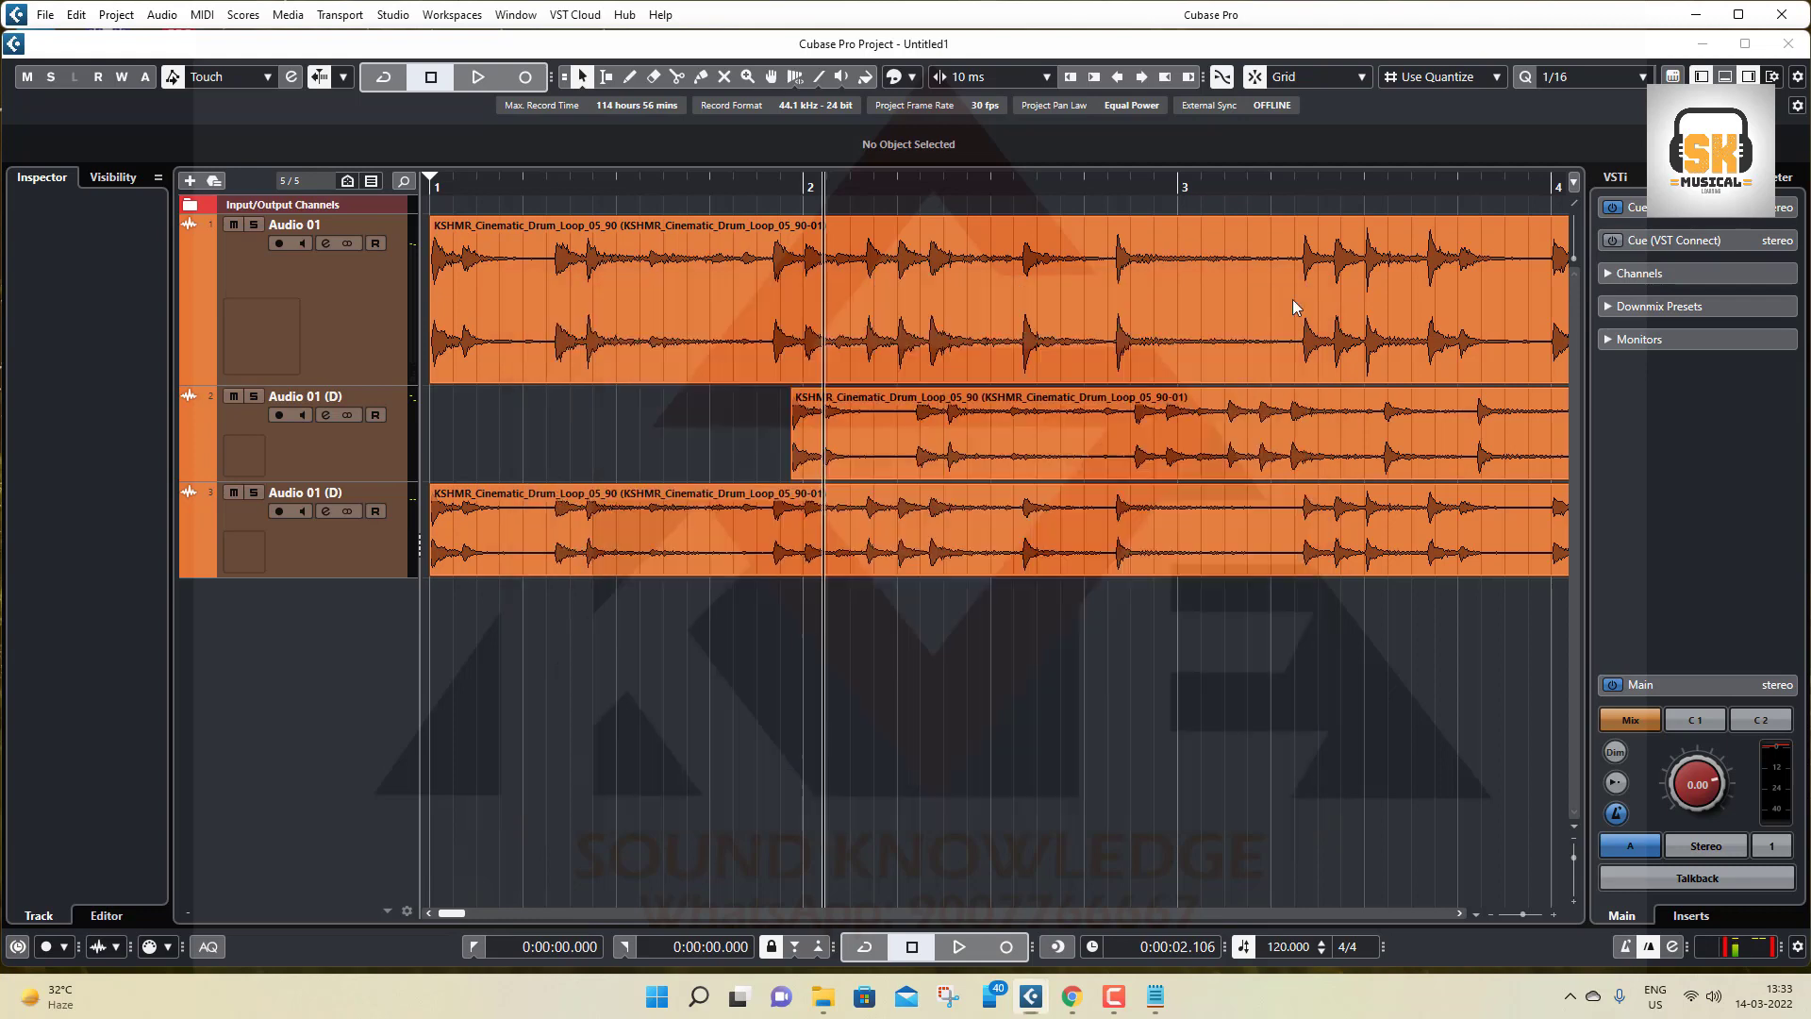
# Step: Return the project cursor to the start of the timeline
pyautogui.click(495, 187)
pyautogui.moveTo(490, 187); pyautogui.dragTo(416, 183)
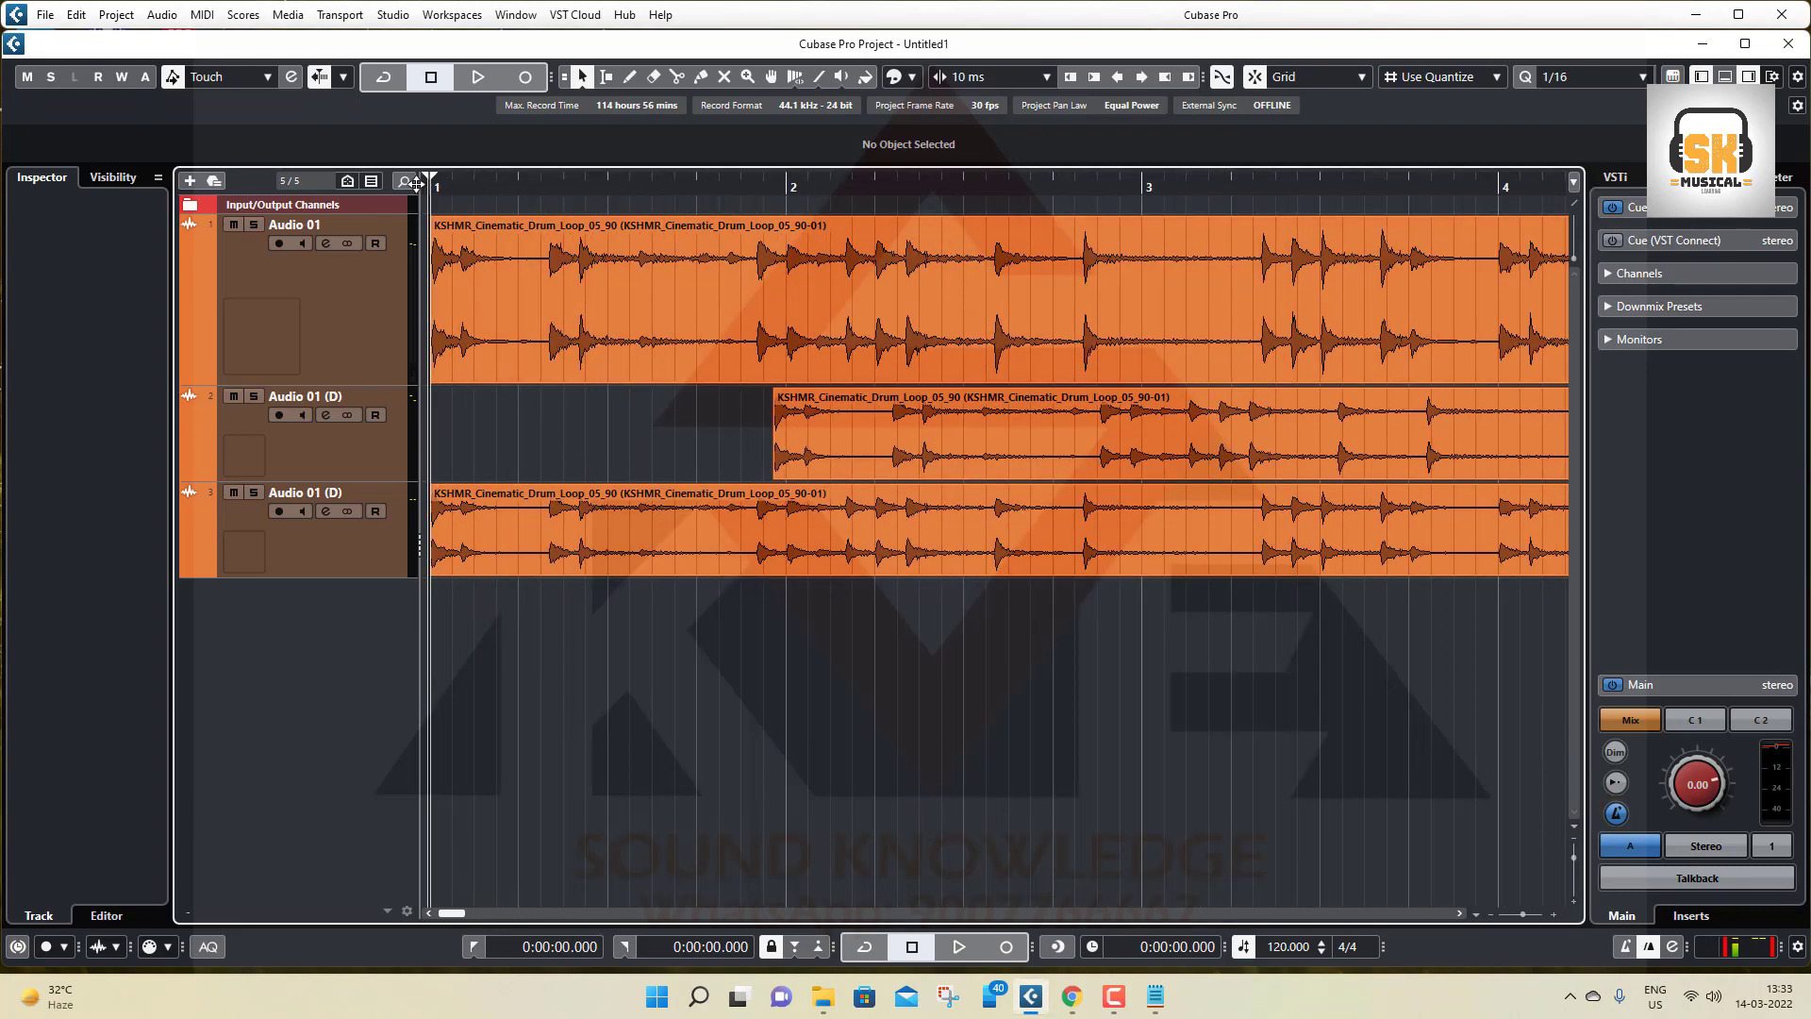